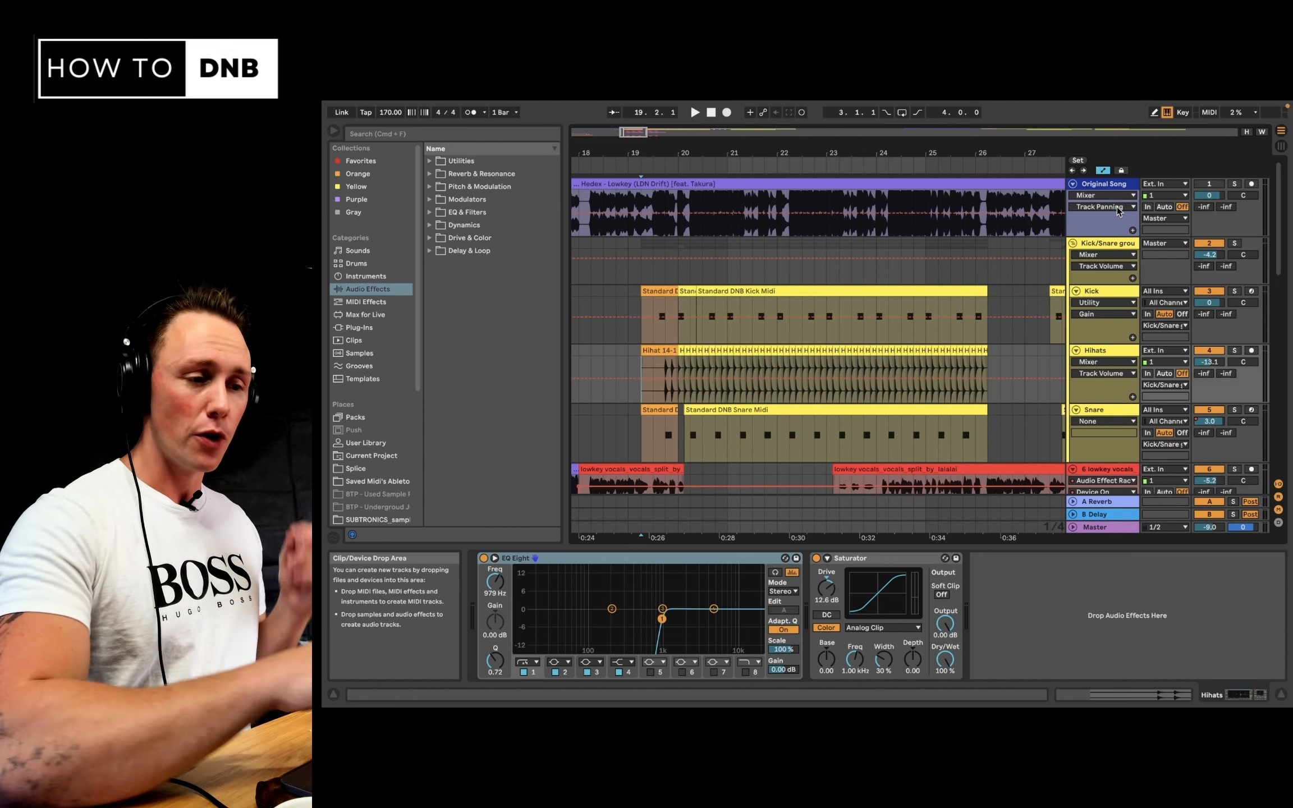
Solo the Original Song track and play it from bar 17.2.1 through its drop, stopping playback around bar 29
click(1234, 183)
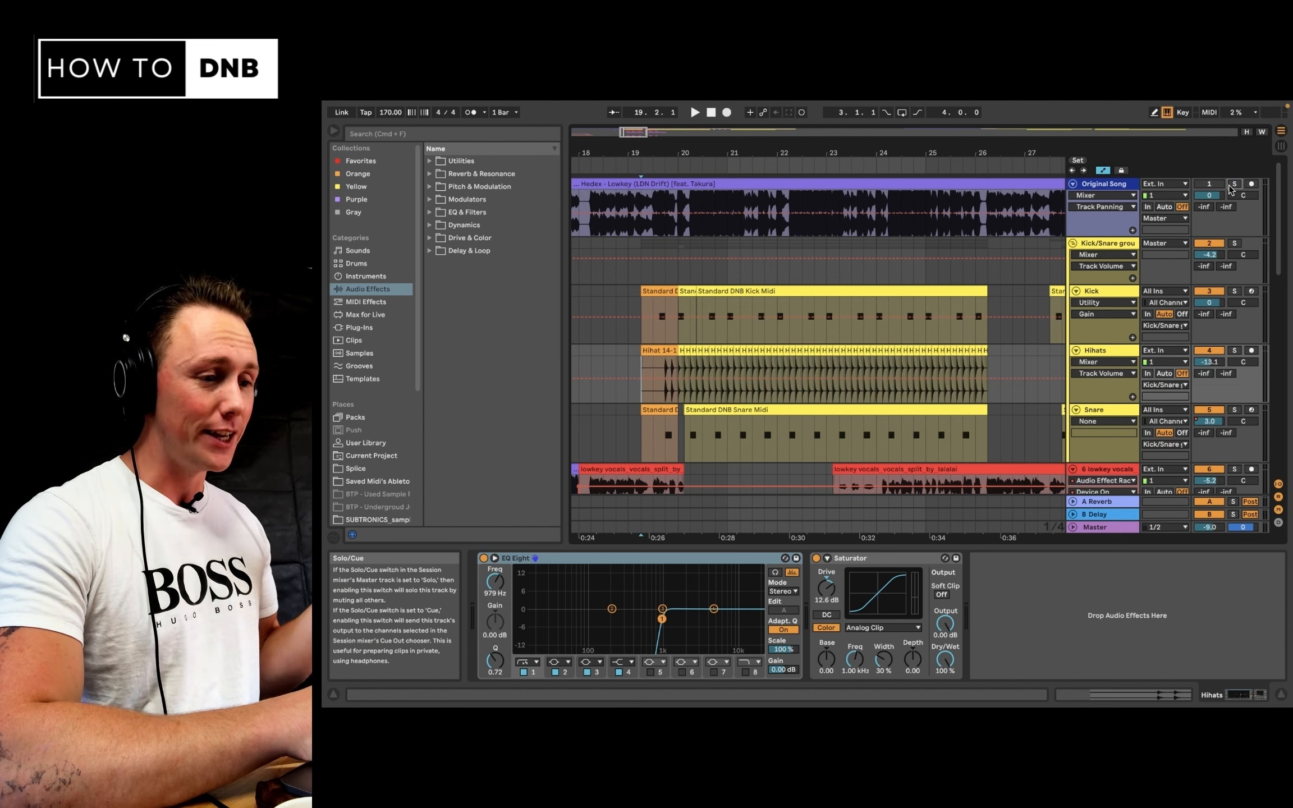
click(599, 278)
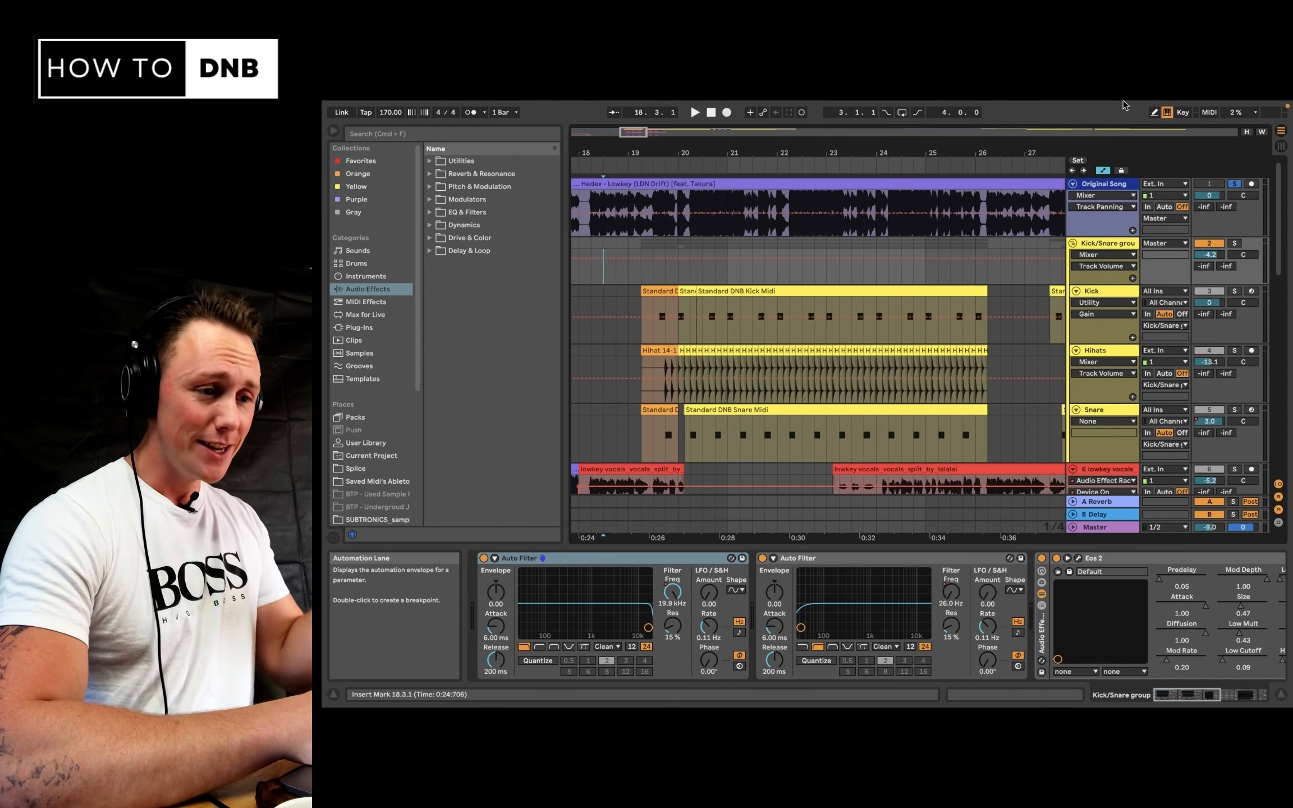
scroll(587, 284, left, 3)
click(611, 263)
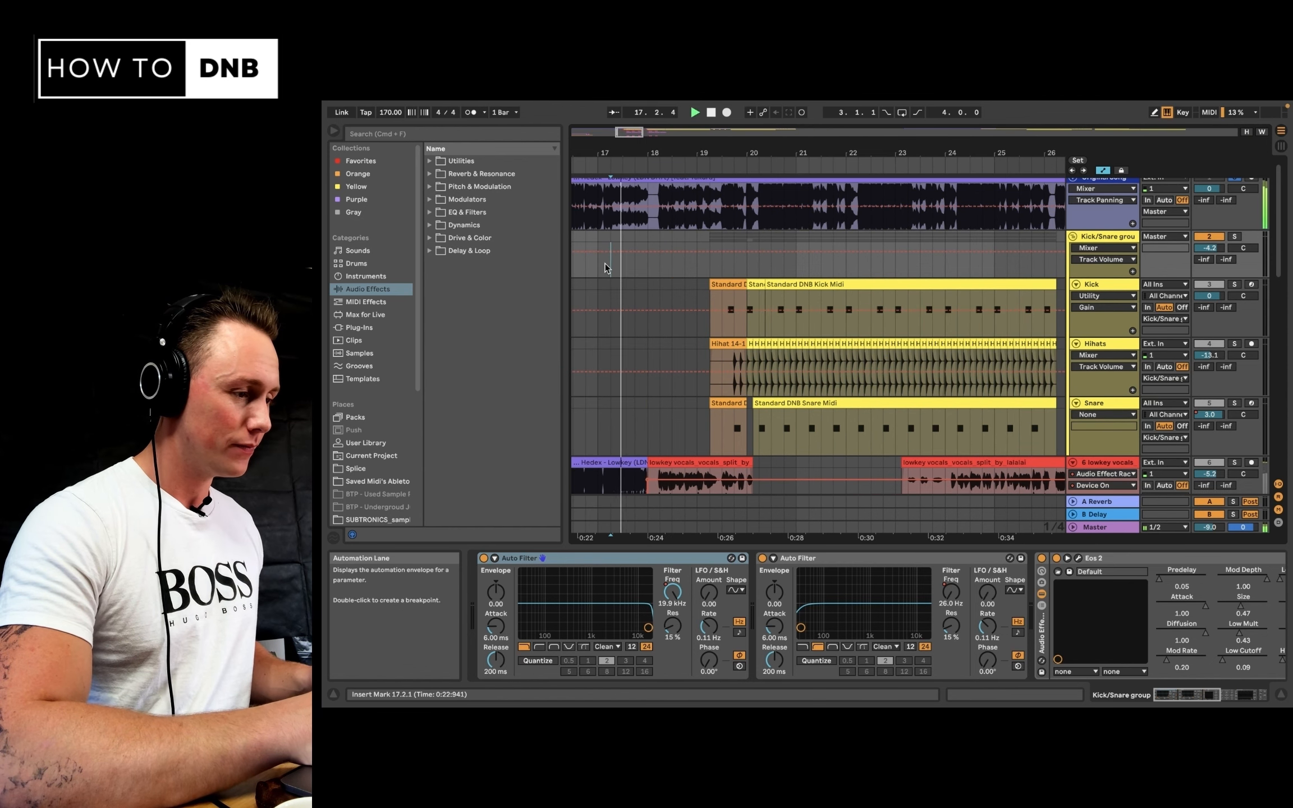
key(space)
scroll(719, 276, right, 1)
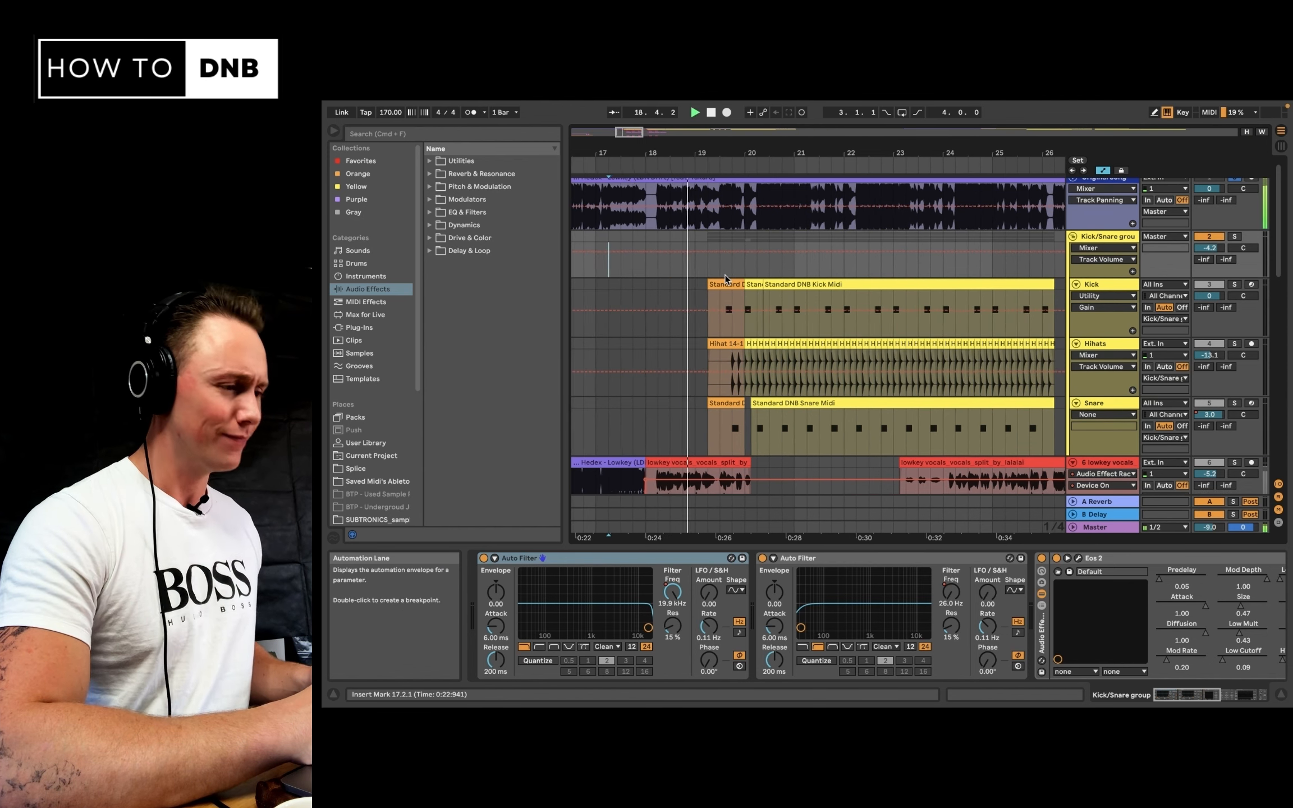
scroll(725, 276, up, 1)
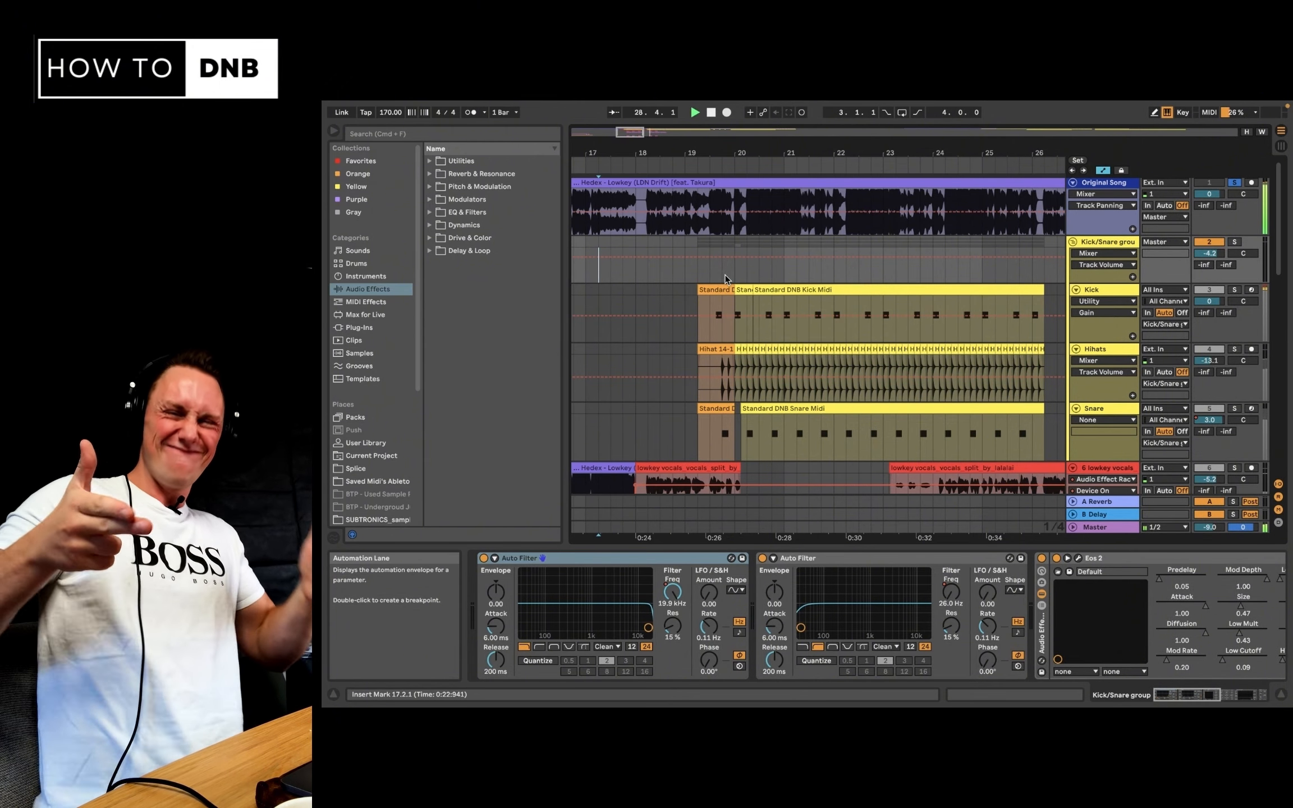
key(space)
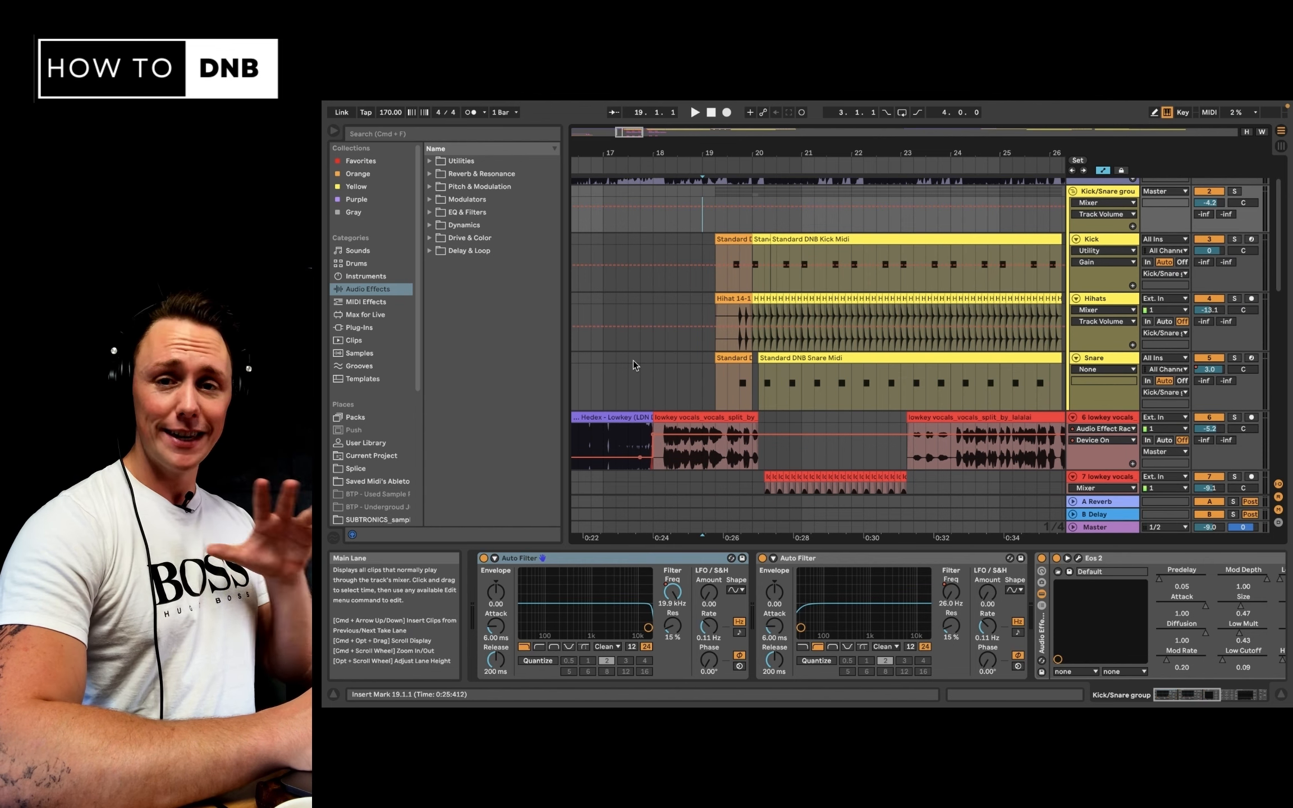
Play the remix from 16.4.1 with all tracks active, review its drum, vocal, bell, bass and FX tracks, and stop playback
click(688, 271)
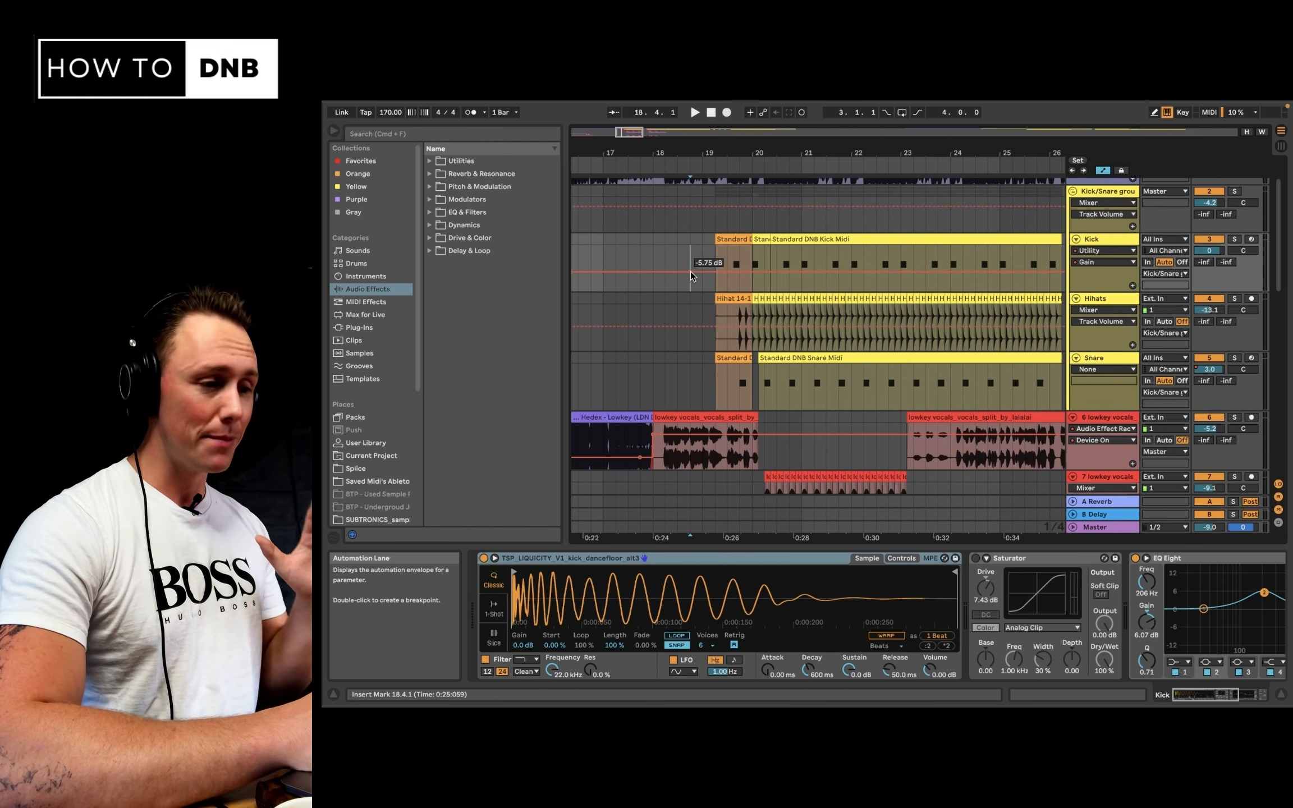
scroll(646, 307, down, 3)
scroll(646, 307, left, 2)
click(645, 307)
key(space)
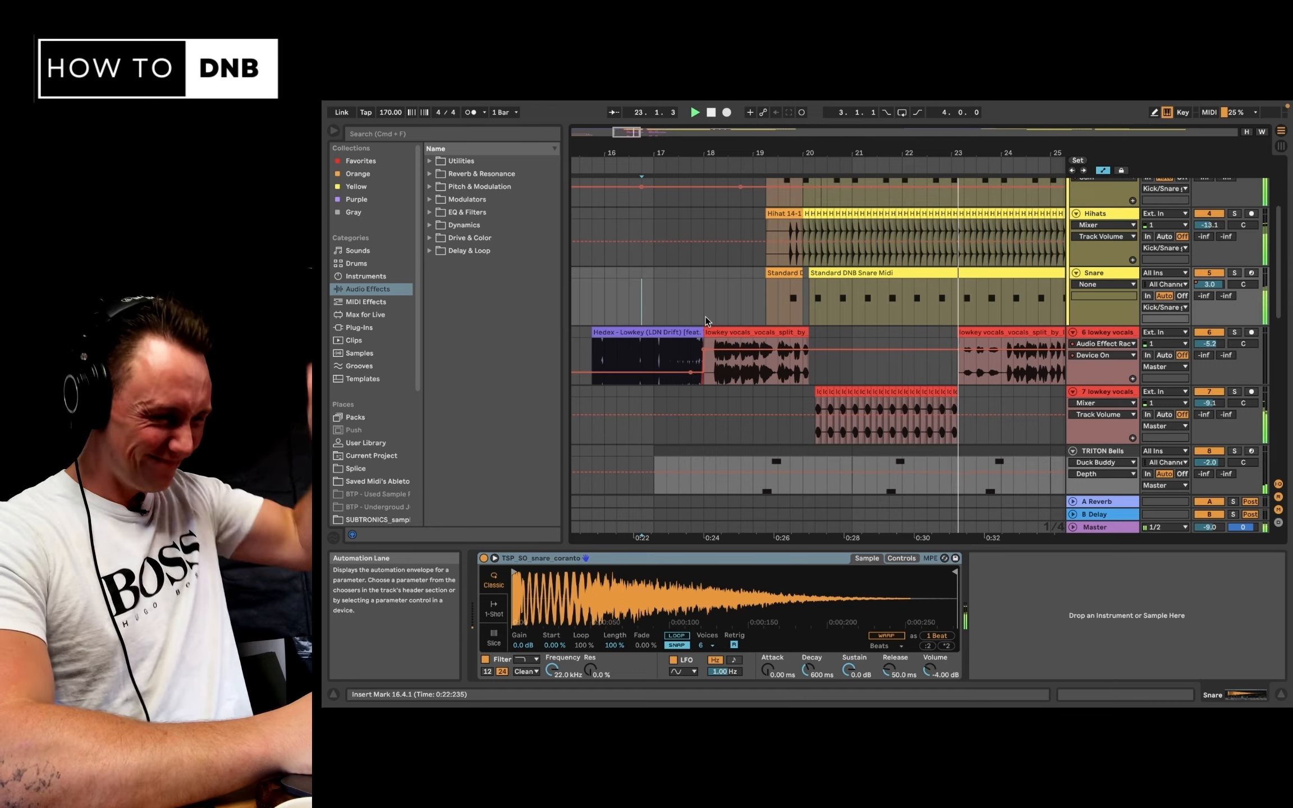
scroll(704, 316, down, 10)
scroll(705, 316, down, 10)
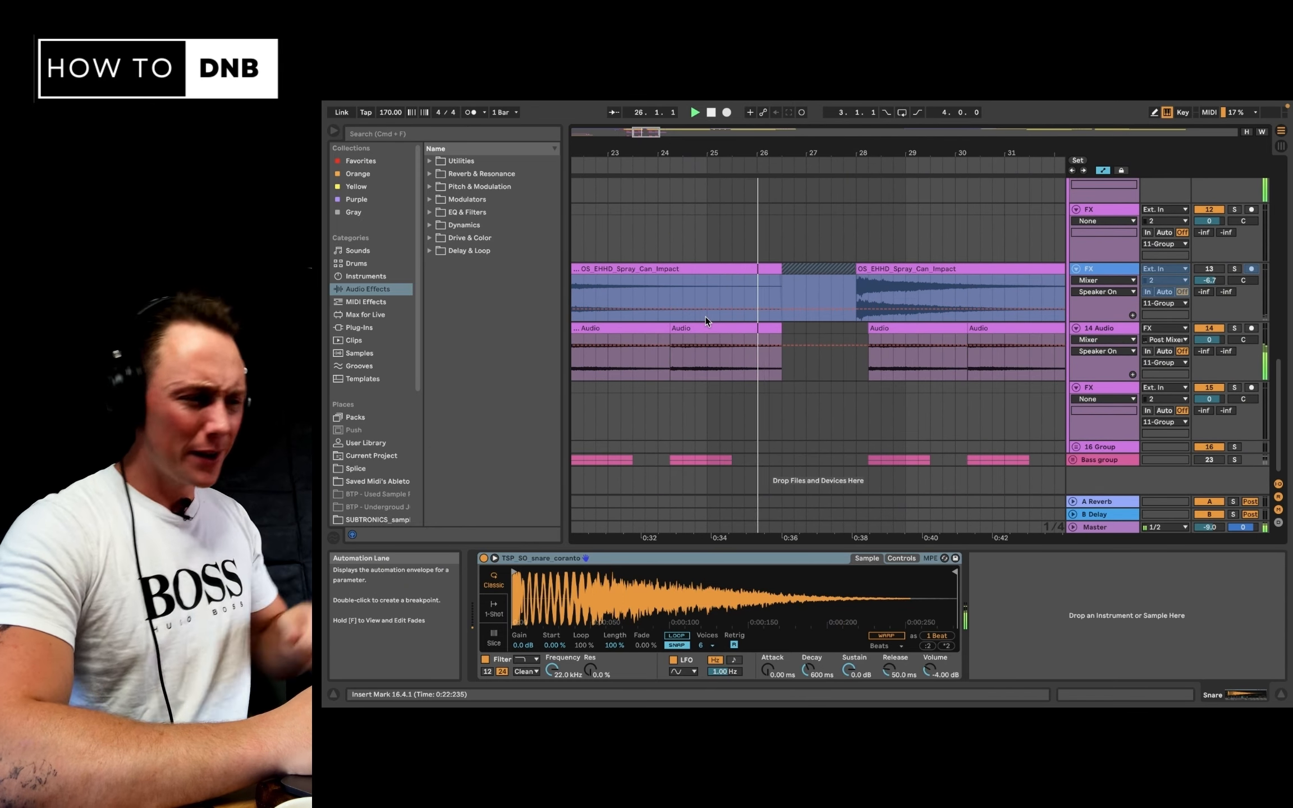
scroll(705, 316, up, 20)
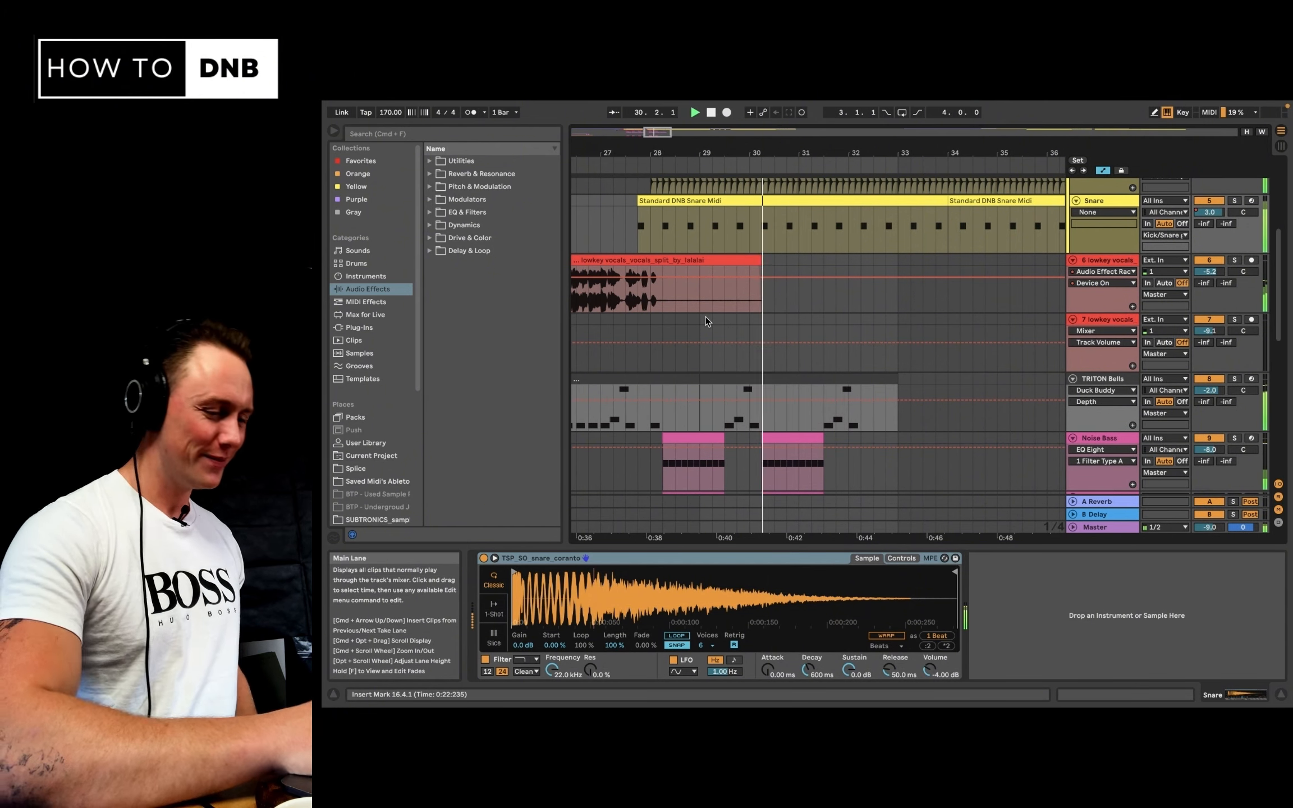
key(space)
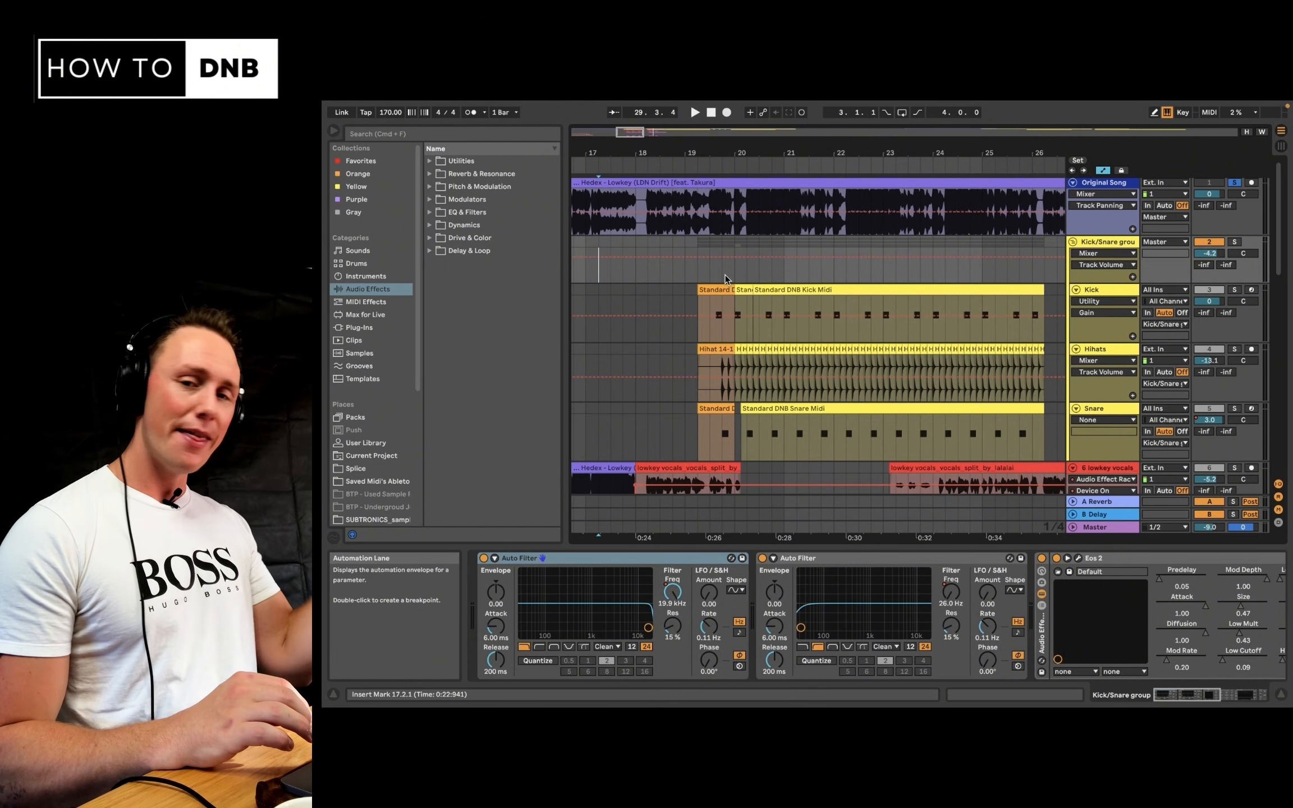
Inspect the device chains of the Kick, Hihats and Snare tracks one after another
scroll(725, 279, right, 3)
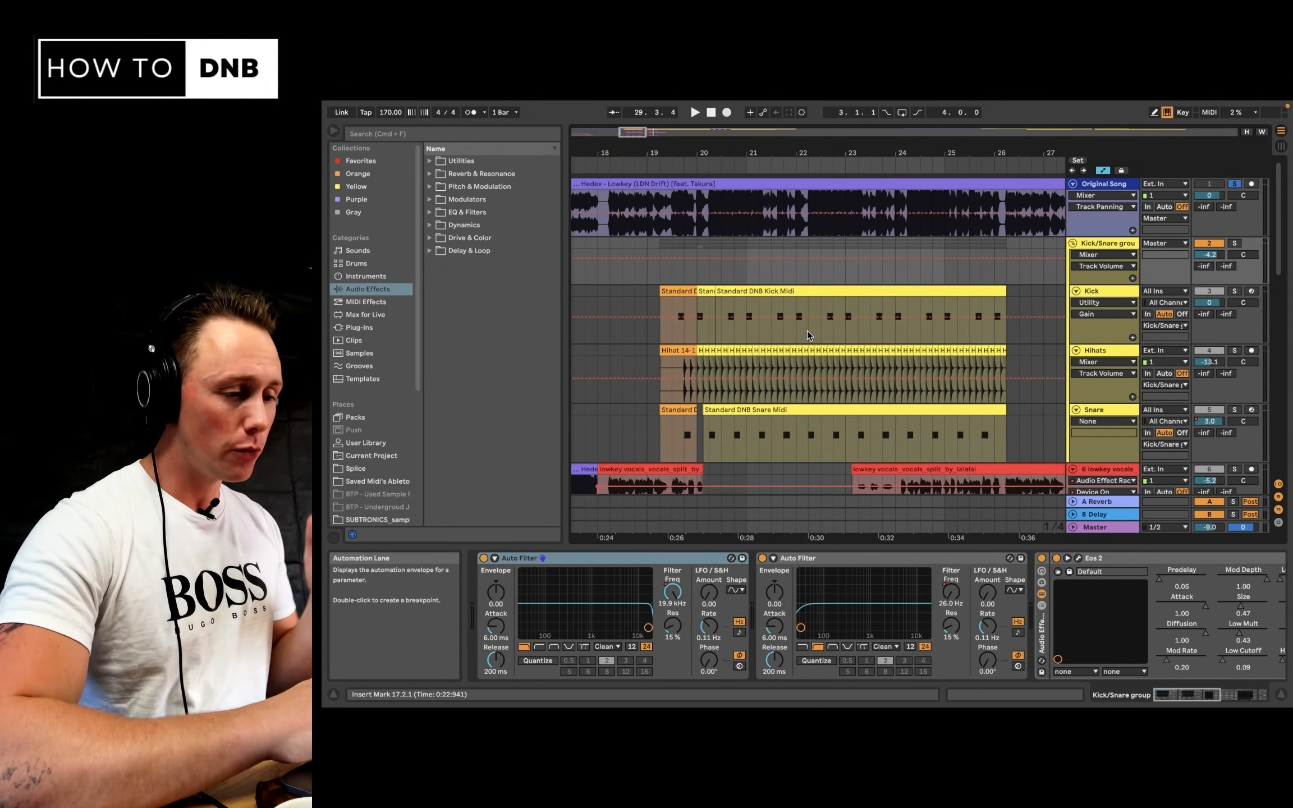
click(1095, 292)
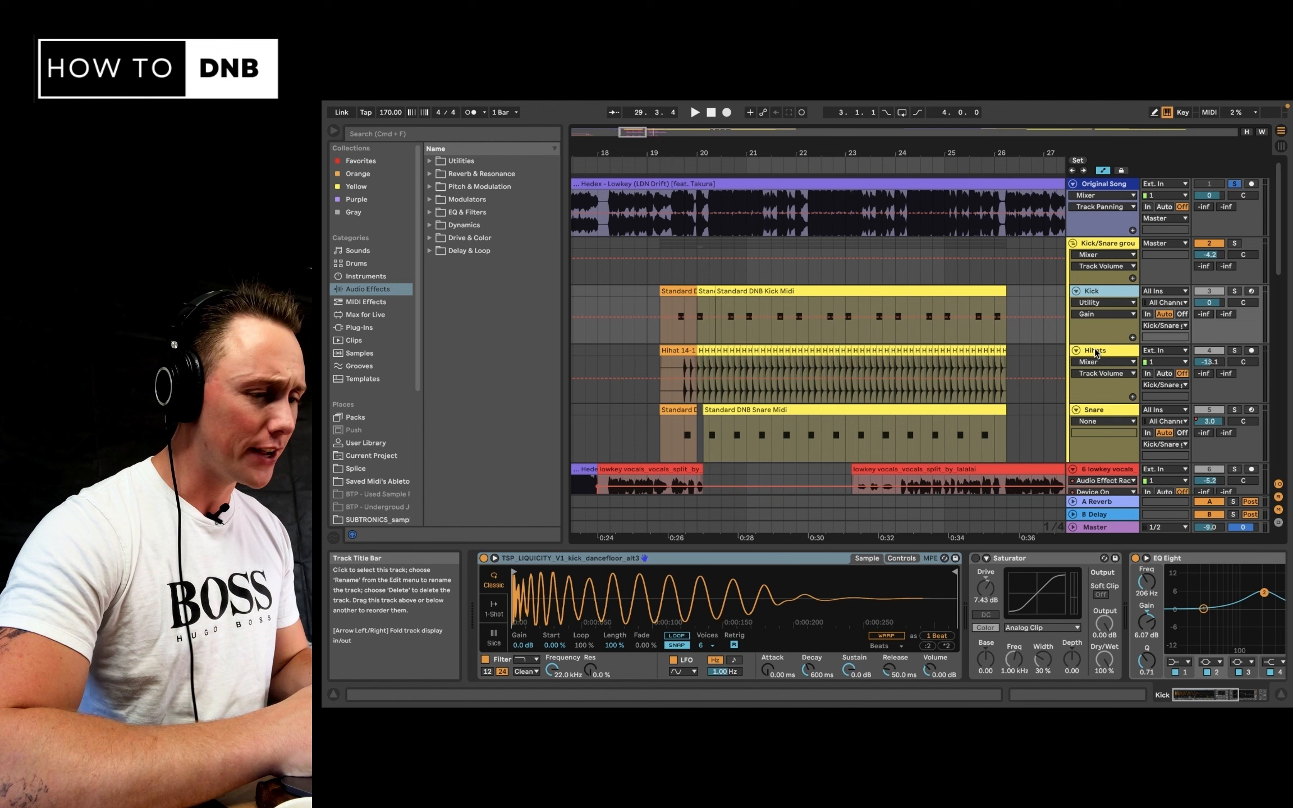
click(1097, 353)
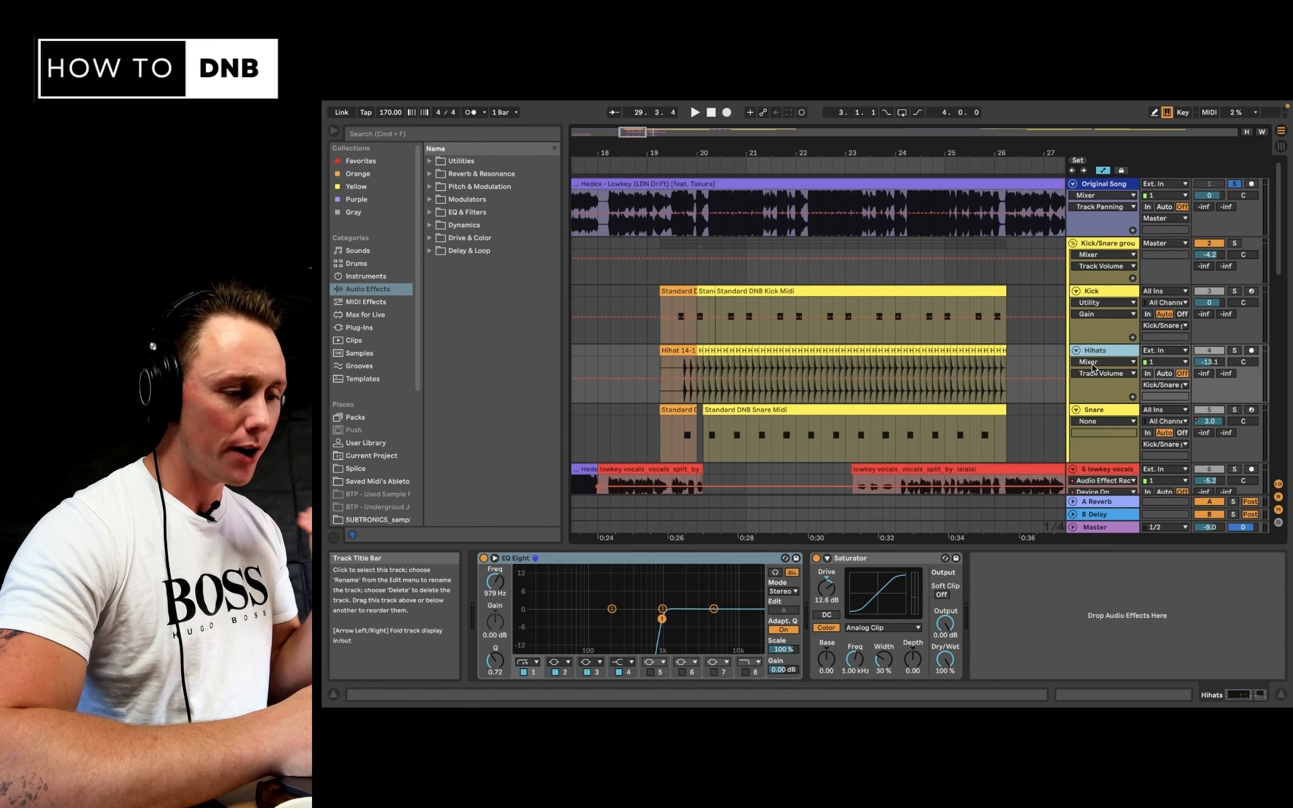
scroll(1091, 367, down, 2)
click(1102, 358)
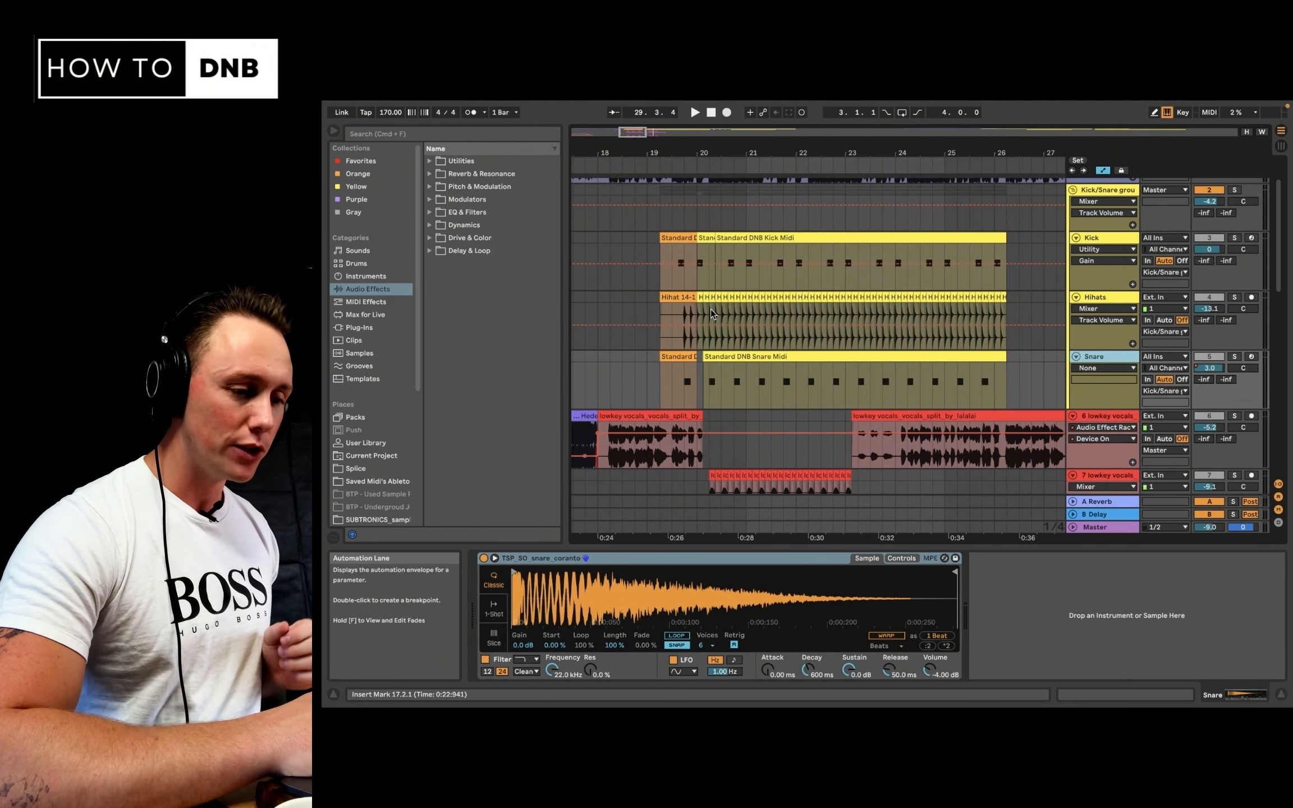
Solo the TRITON Bells track below the vocals and play it from 18.4.1
scroll(710, 309, down, 4)
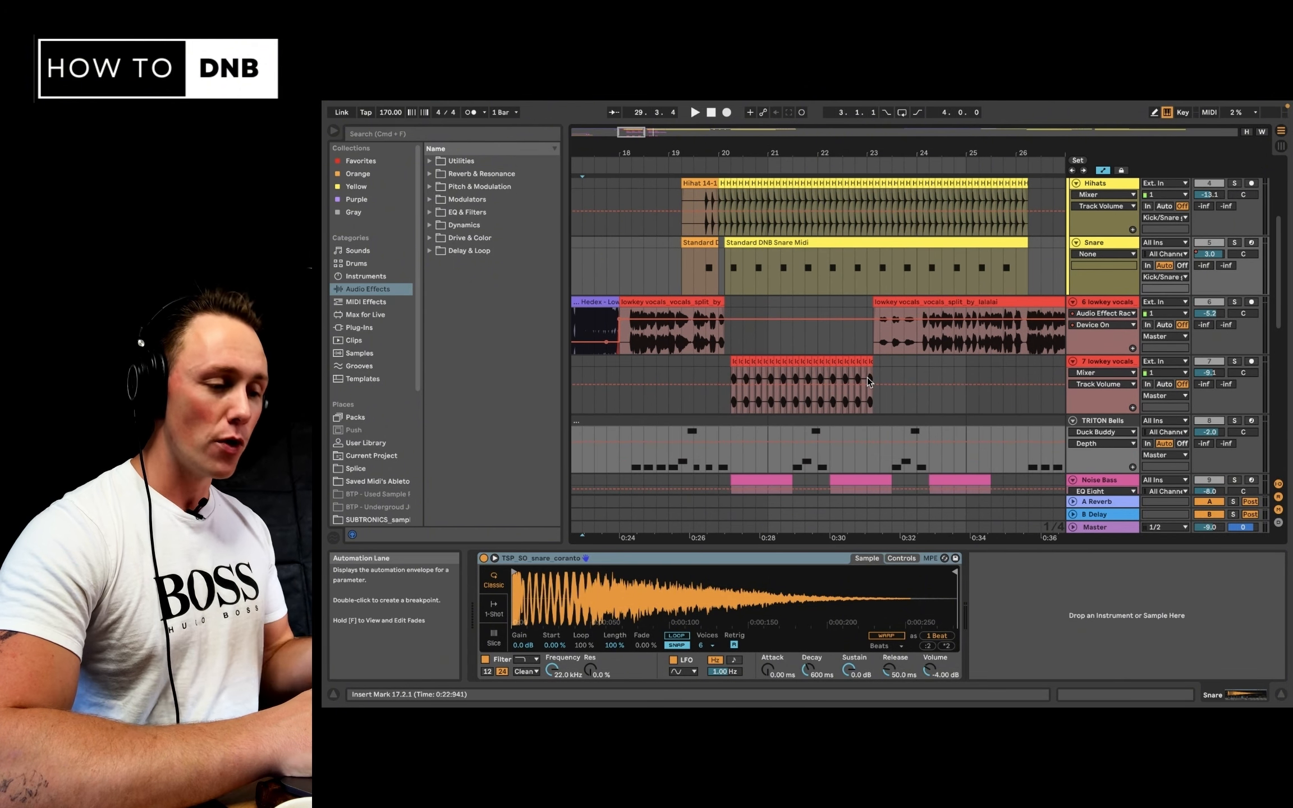
scroll(863, 349, left, 2)
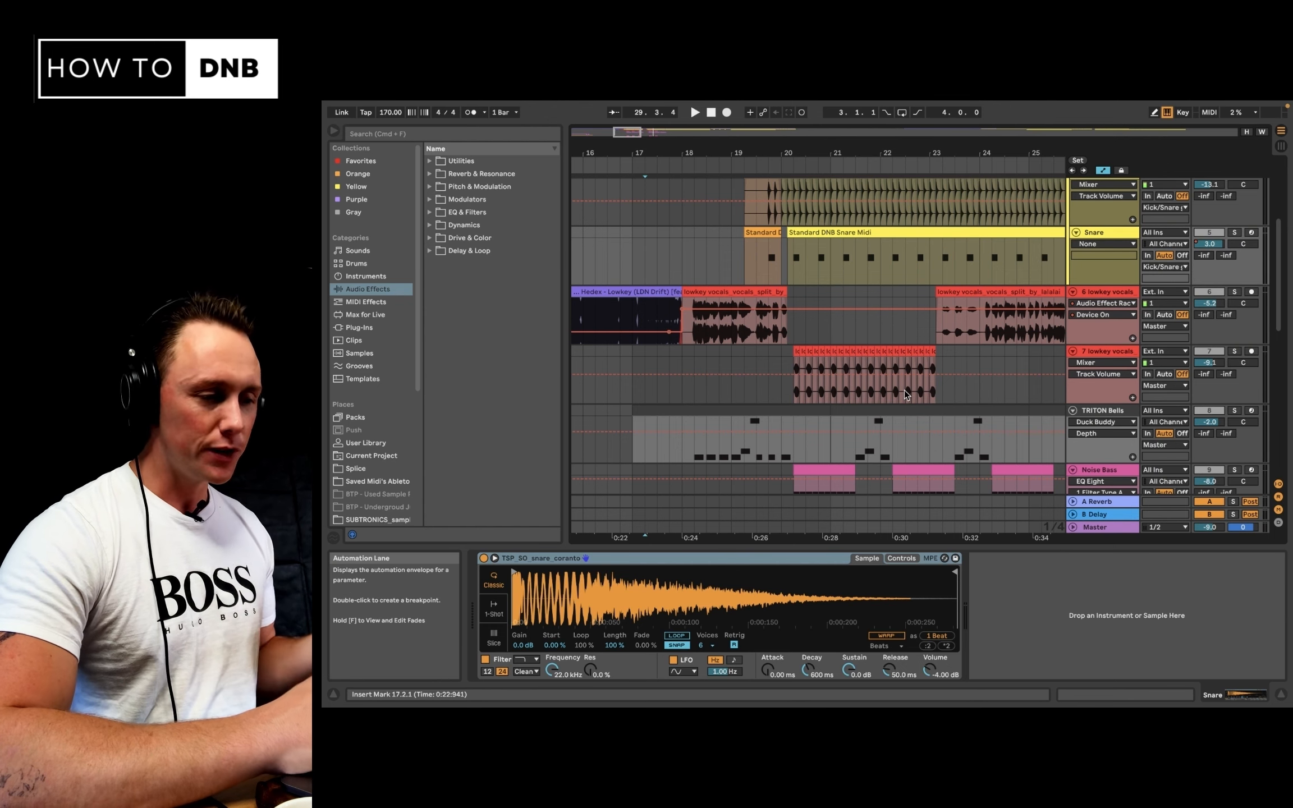
scroll(904, 393, right, 1)
scroll(904, 390, down, 5)
scroll(904, 390, right, 1)
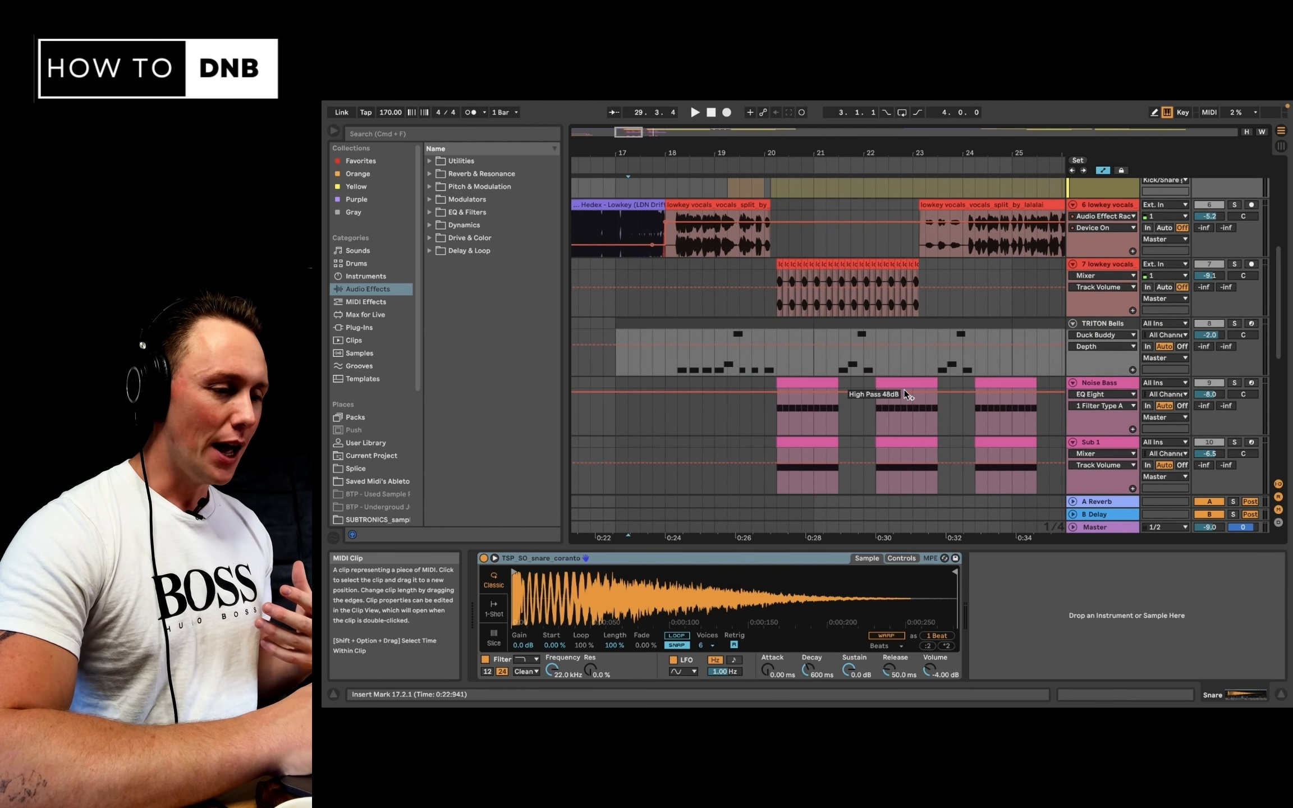
click(1234, 293)
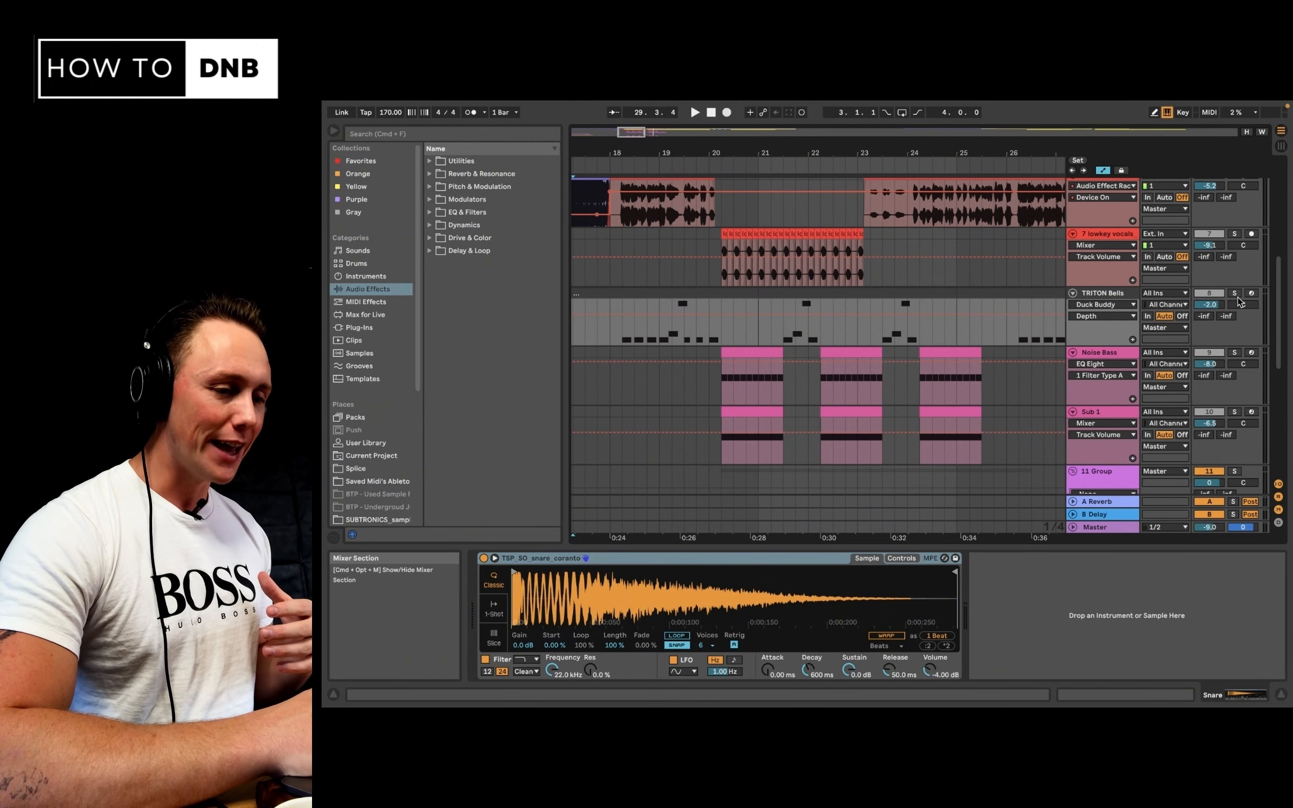
click(647, 330)
key(space)
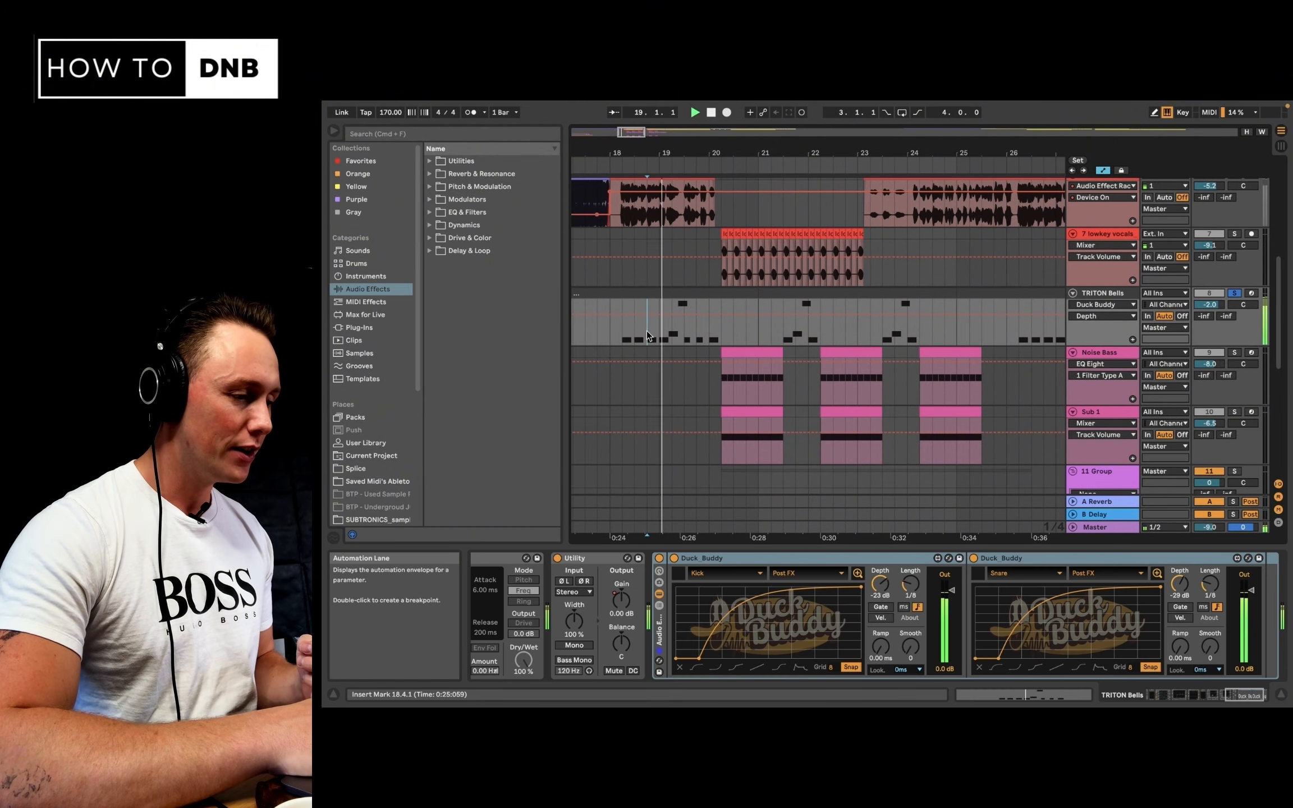
Audition the bass section from 20.2.1, where the first Noise Bass and Sub 1 clips start, and stop playback
click(720, 392)
scroll(719, 392, down, 2)
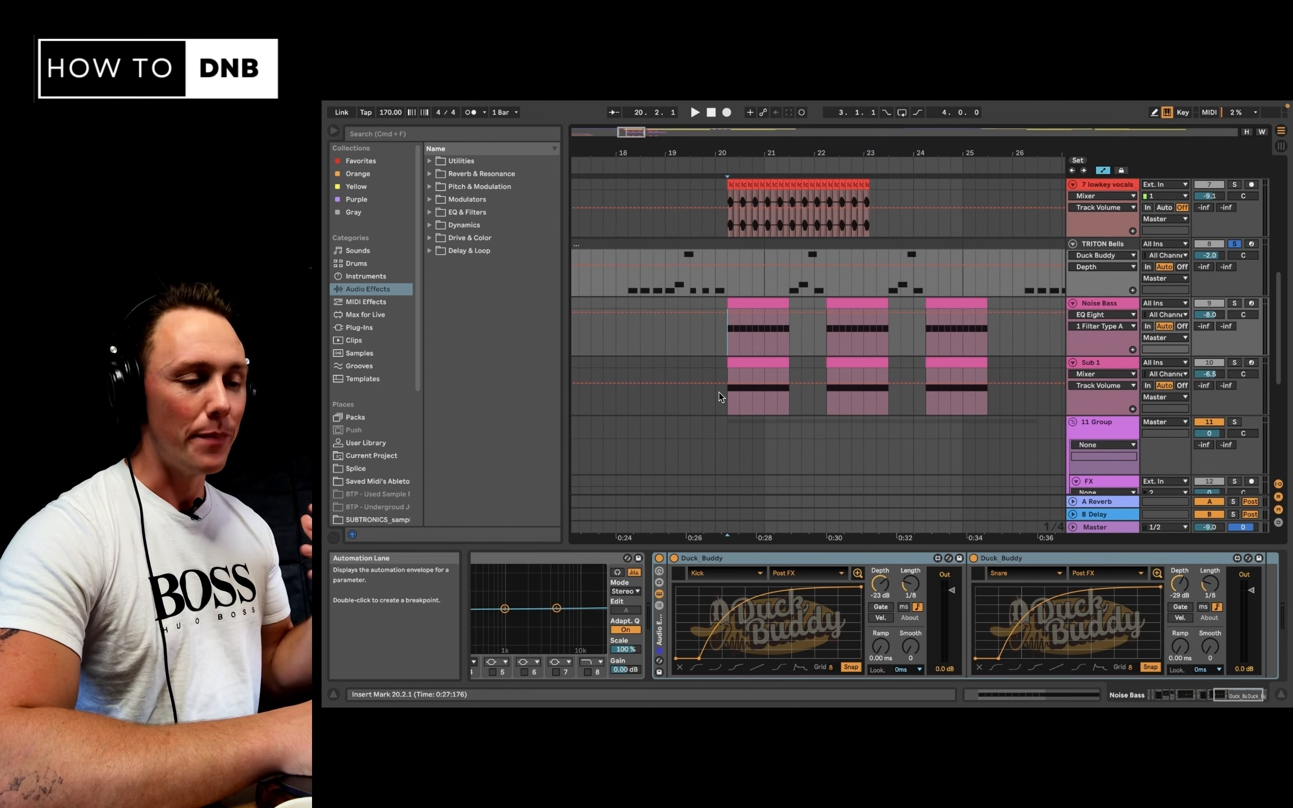
key(space)
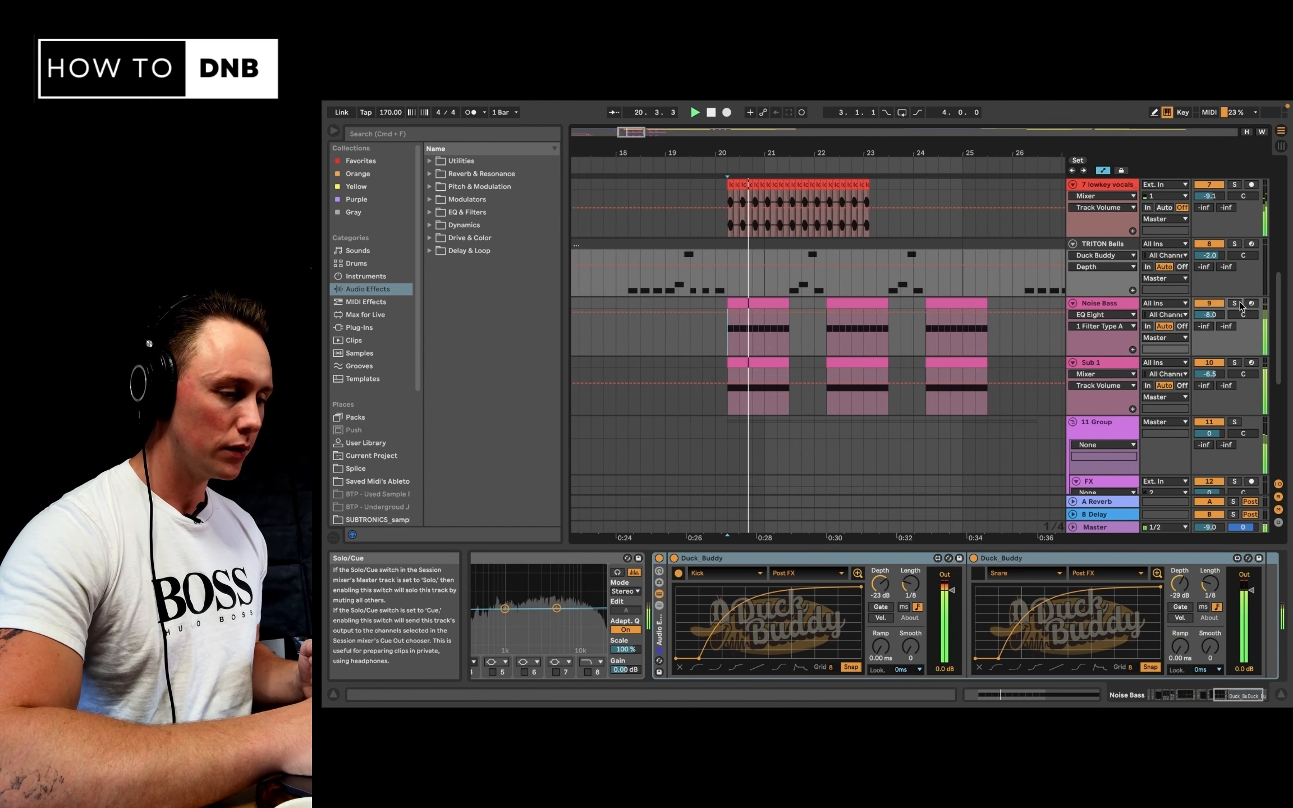
click(1234, 303)
key(space)
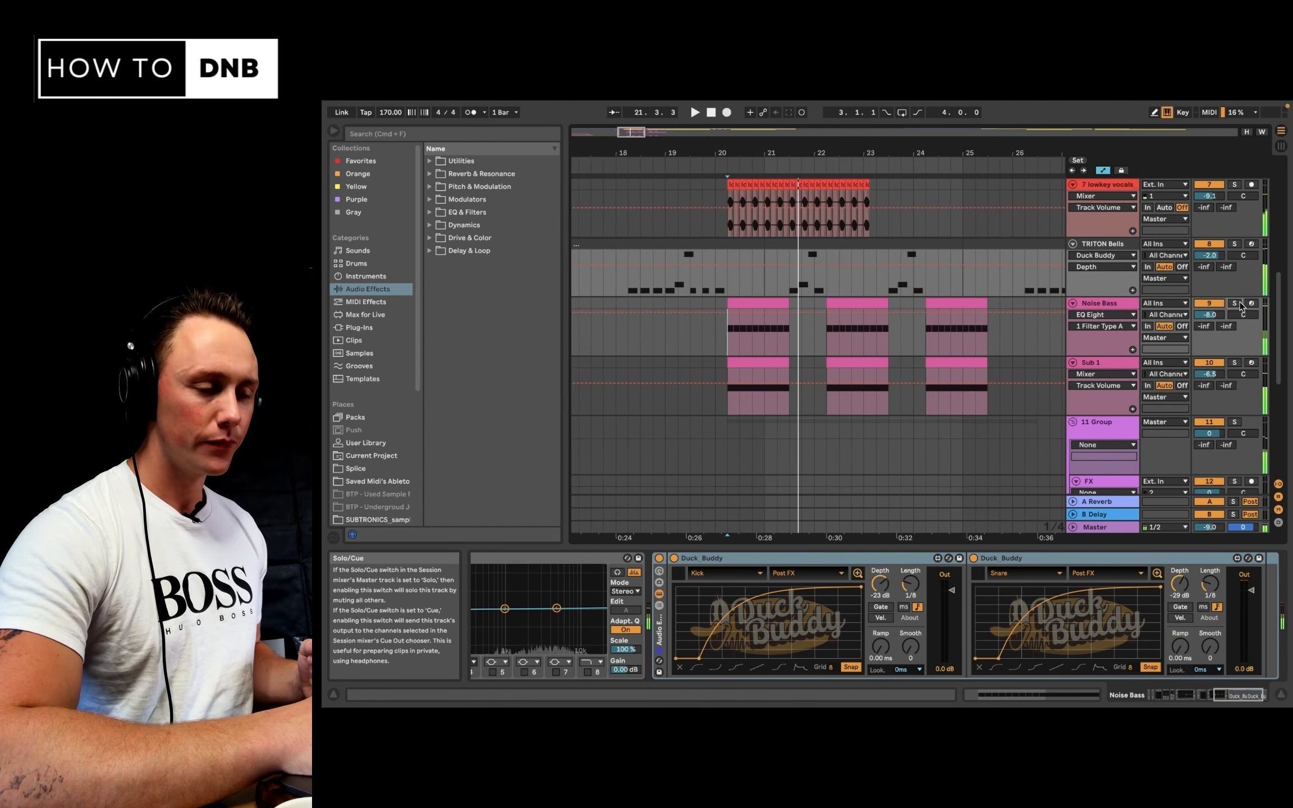
Solo the Kick track in the drum group and play its pattern from 19.3.1
scroll(927, 345, down, 10)
scroll(927, 346, down, 1)
scroll(926, 346, left, 1)
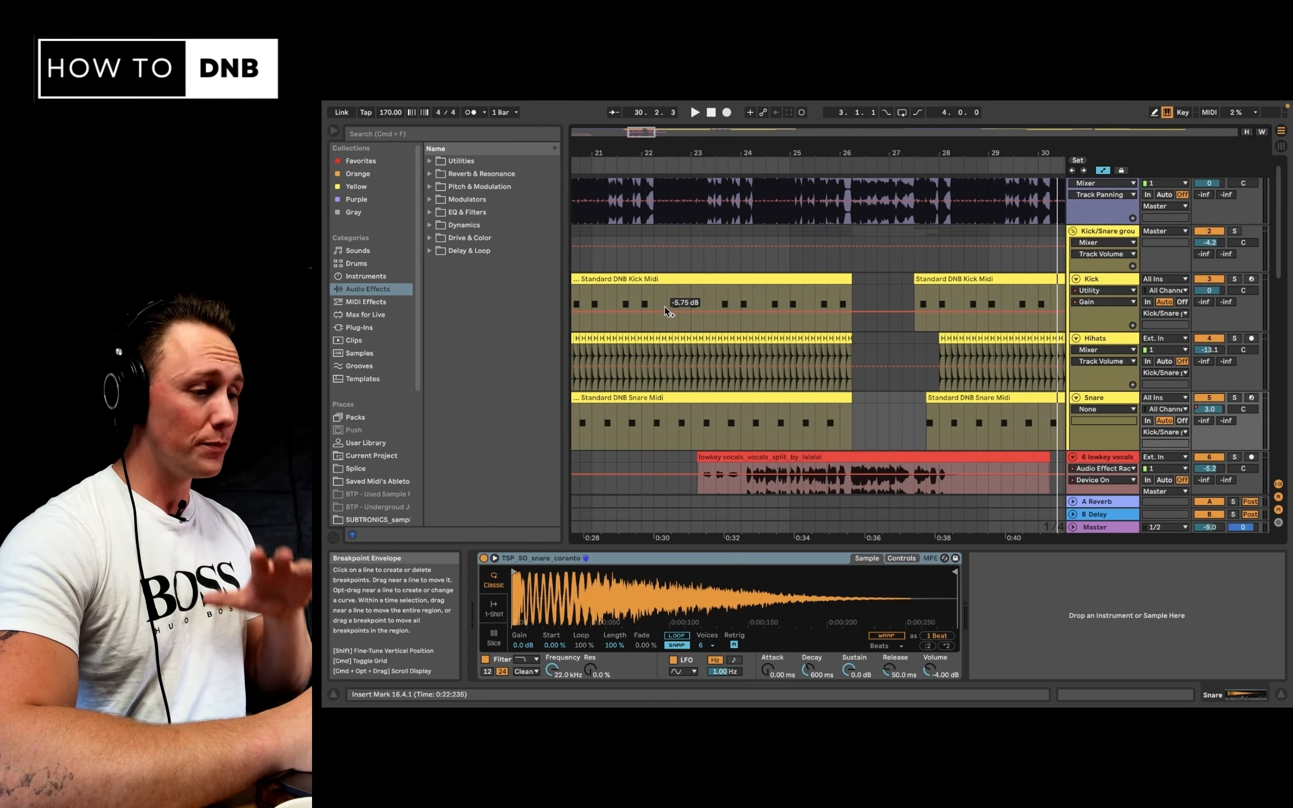
scroll(664, 306, right, 1)
scroll(664, 306, down, 1)
scroll(665, 306, left, 5)
scroll(665, 306, down, 1)
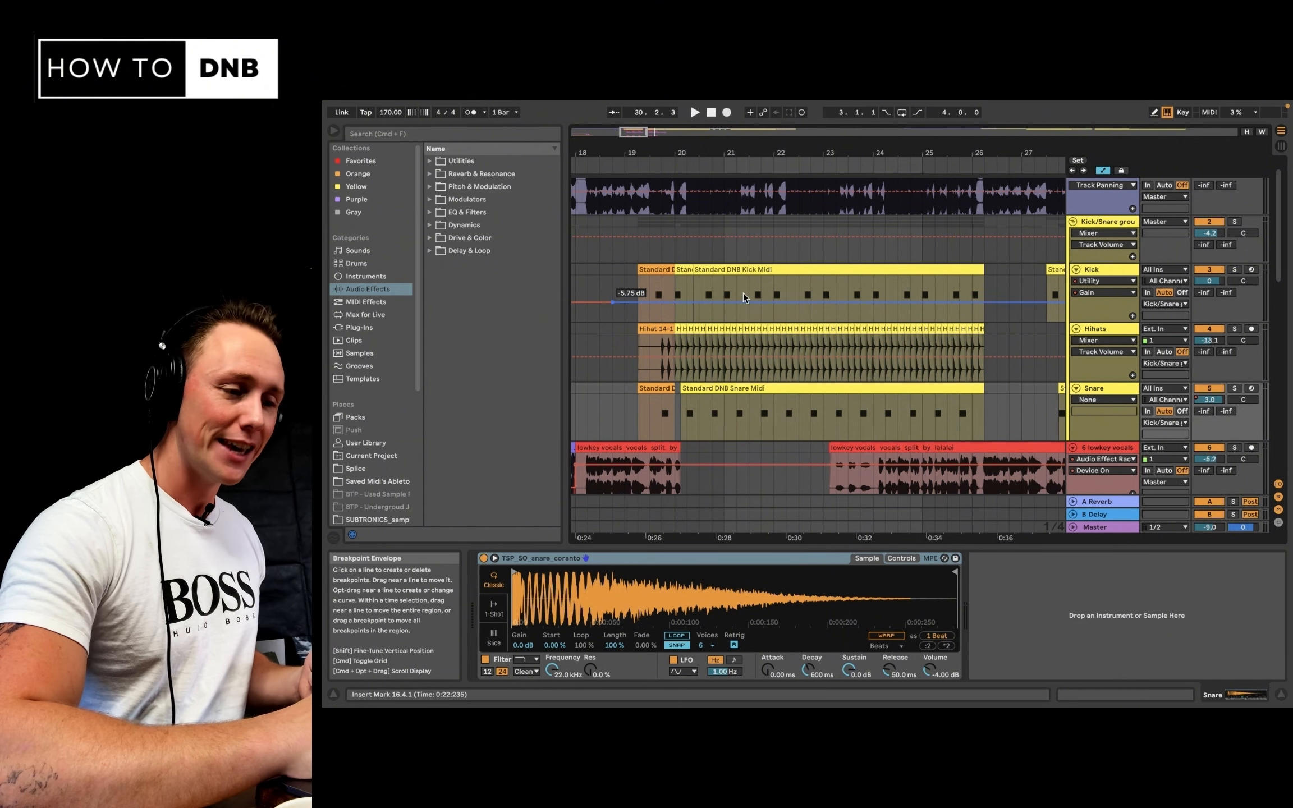
click(1236, 270)
click(649, 279)
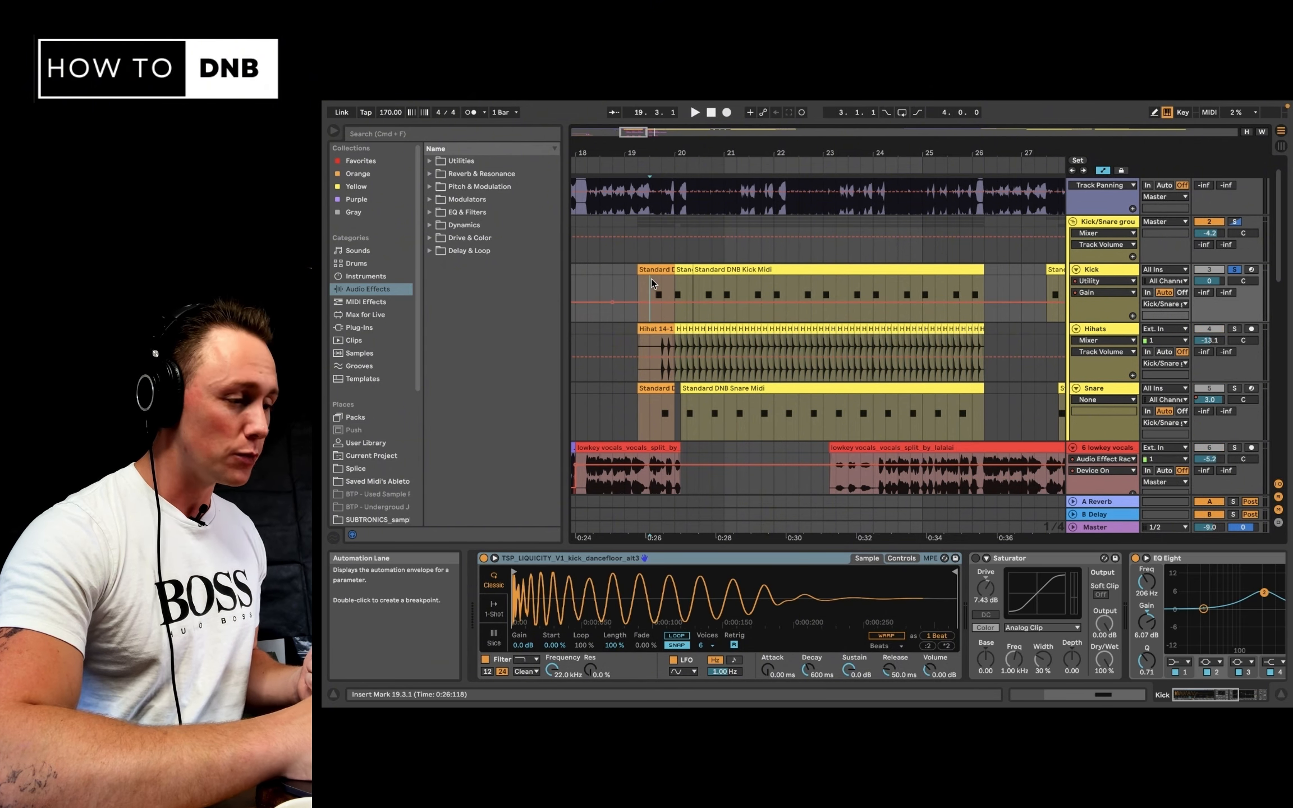
key(space)
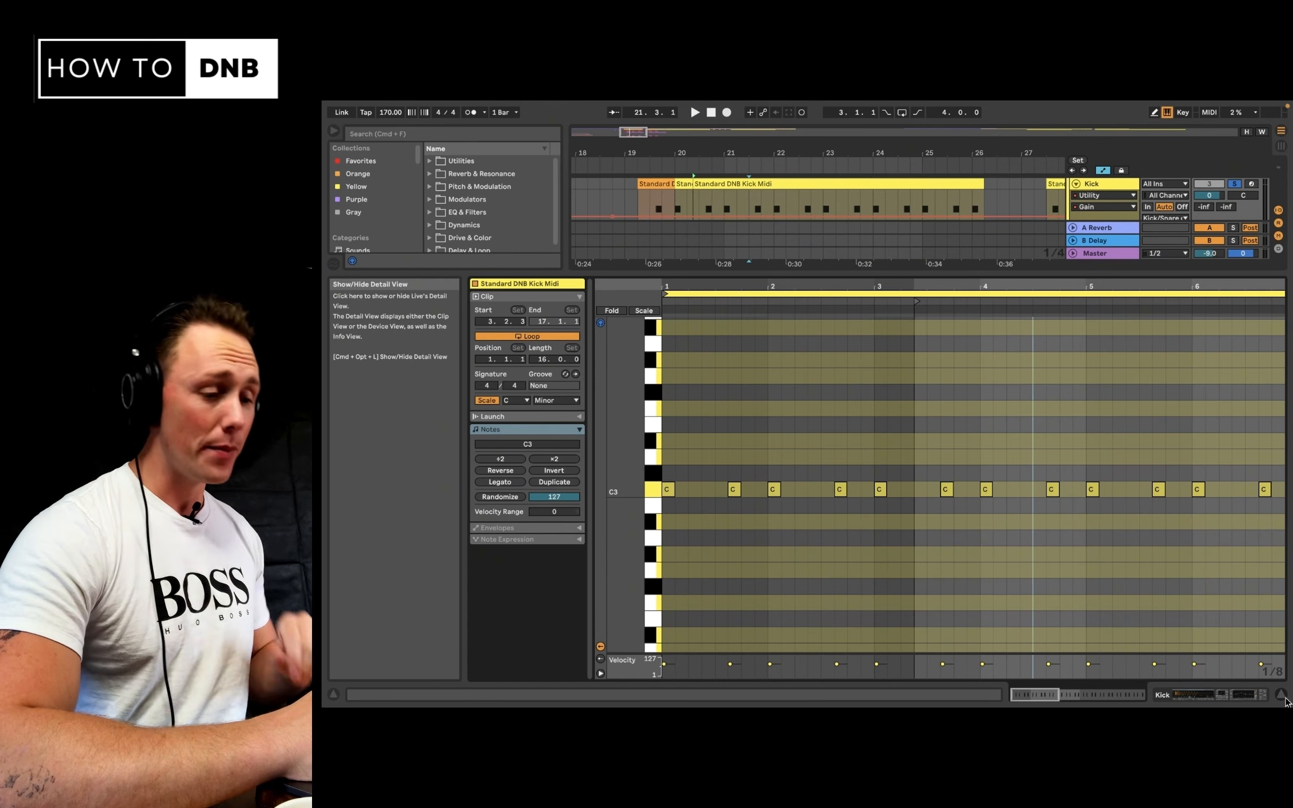
Hide the detail view, select the long Snare clip, solo Snare together with Kick, and play both from the clip's start
click(1282, 696)
double_click(811, 304)
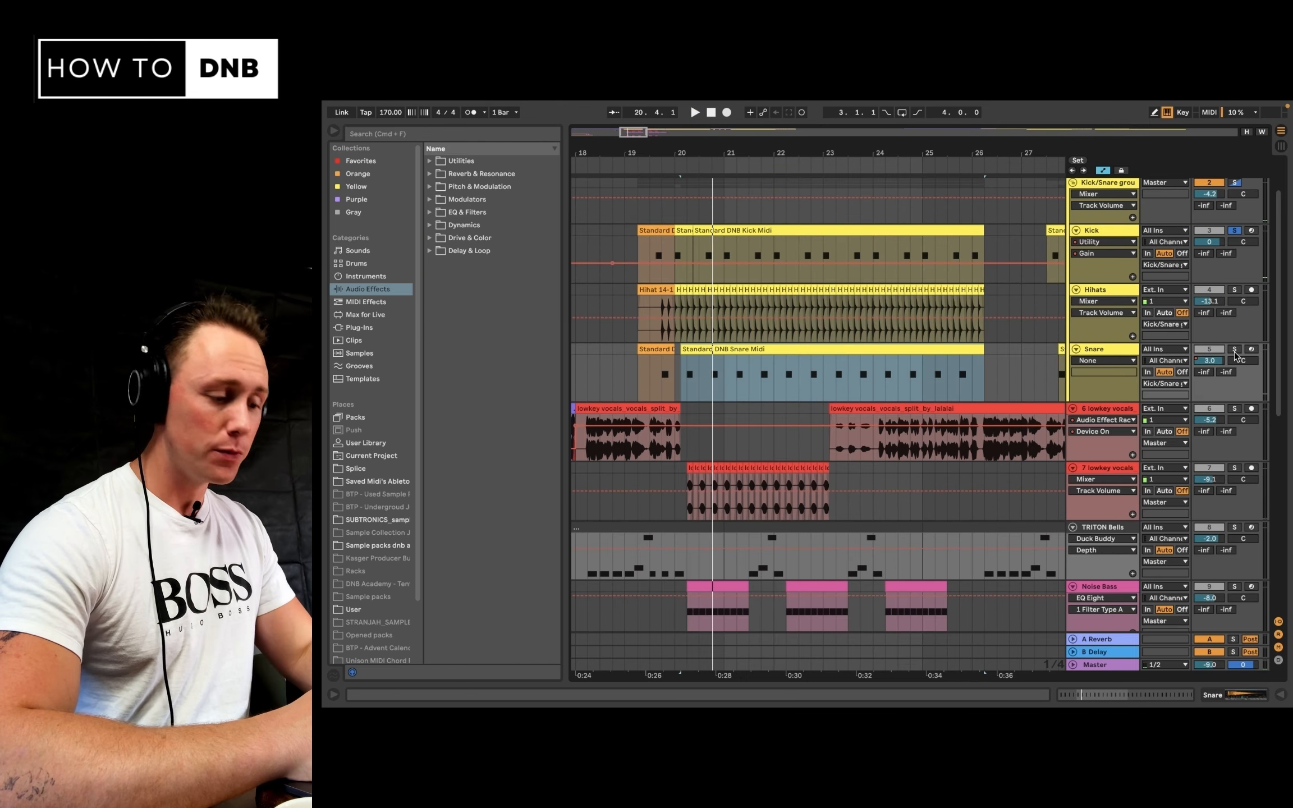
super+click(1233, 351)
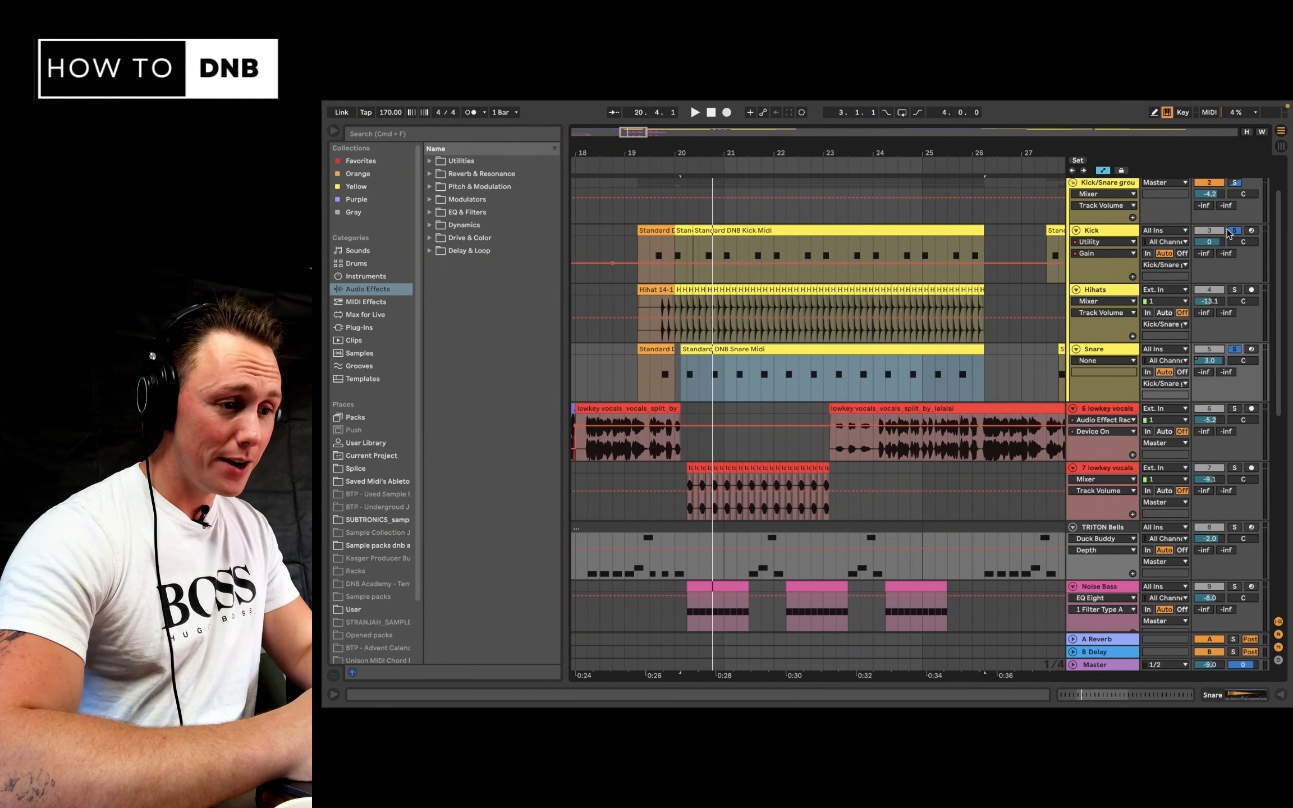
key(space)
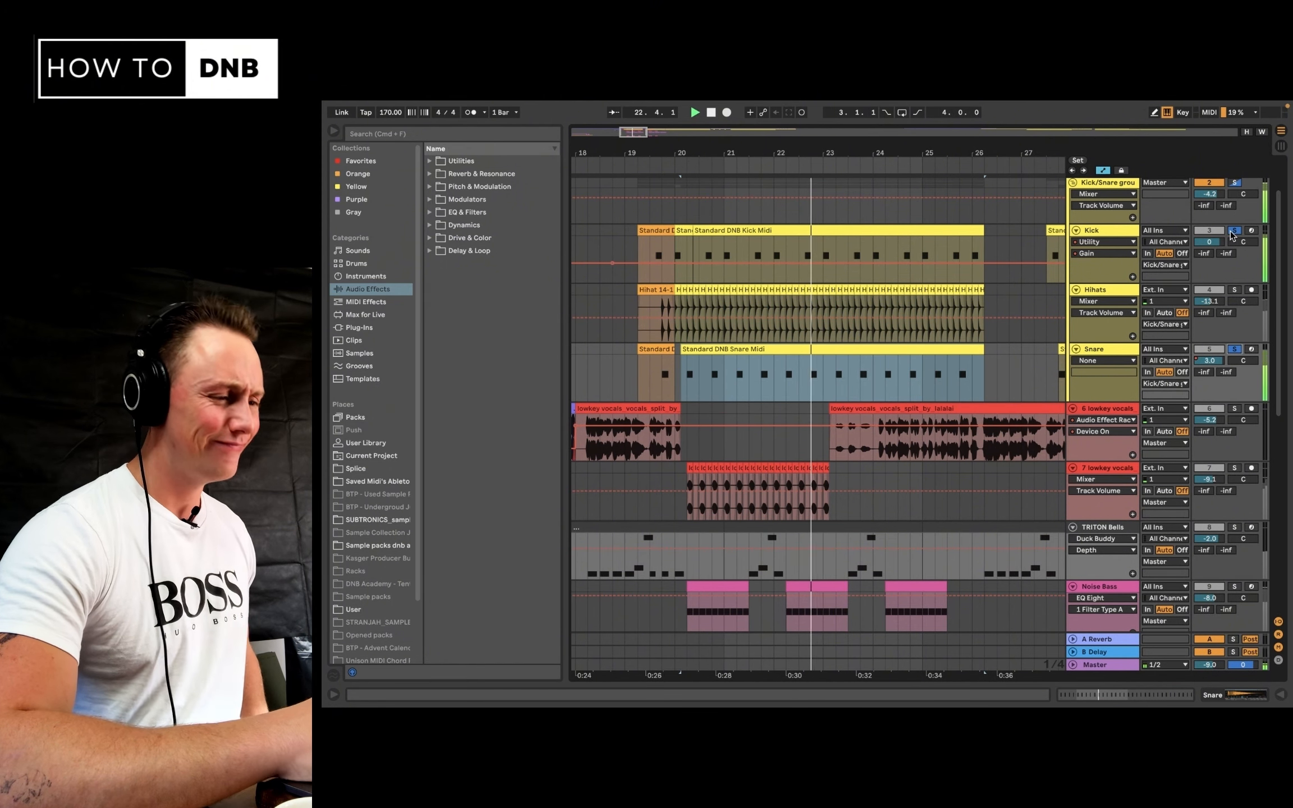
key(space)
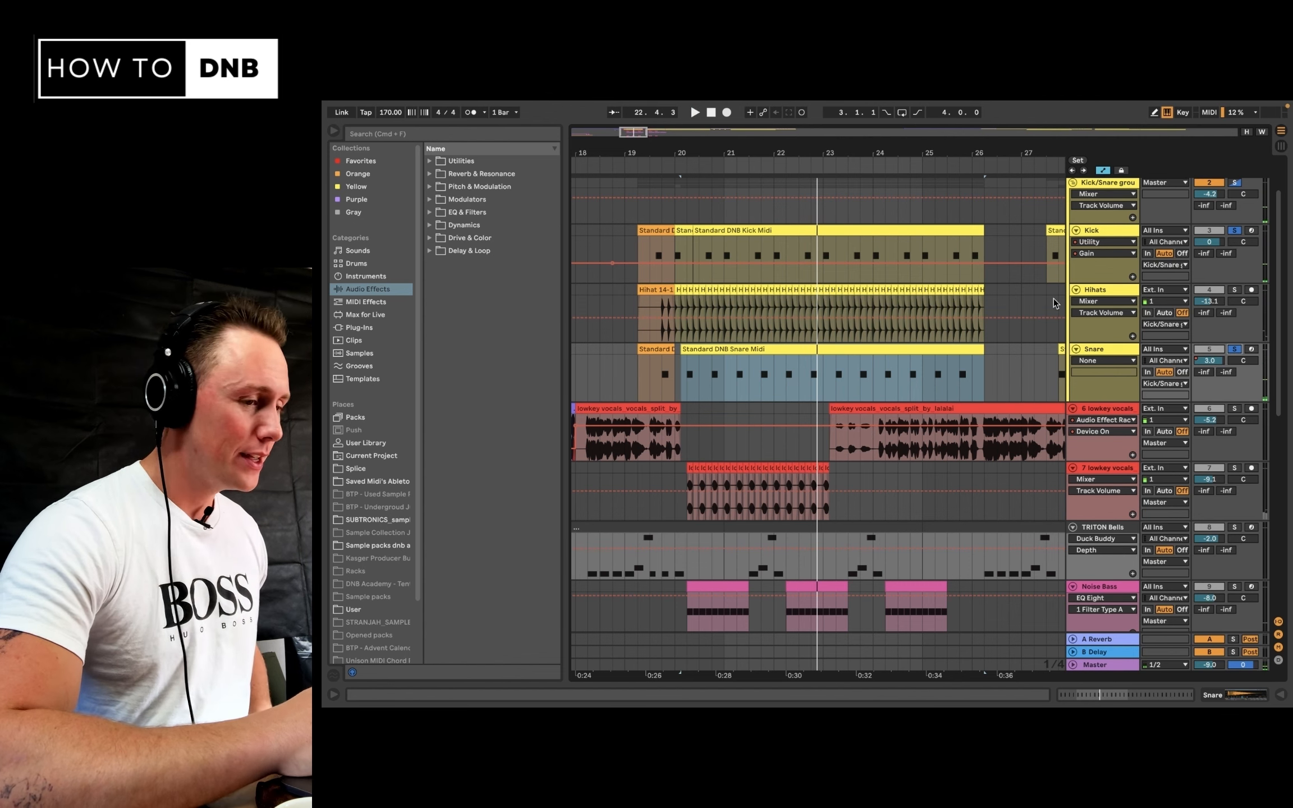
Clear the Kick and Snare solos, audition the Hihats track from the start of the selected Snare clip, and stop playback
click(1220, 291)
click(1233, 290)
click(1214, 291)
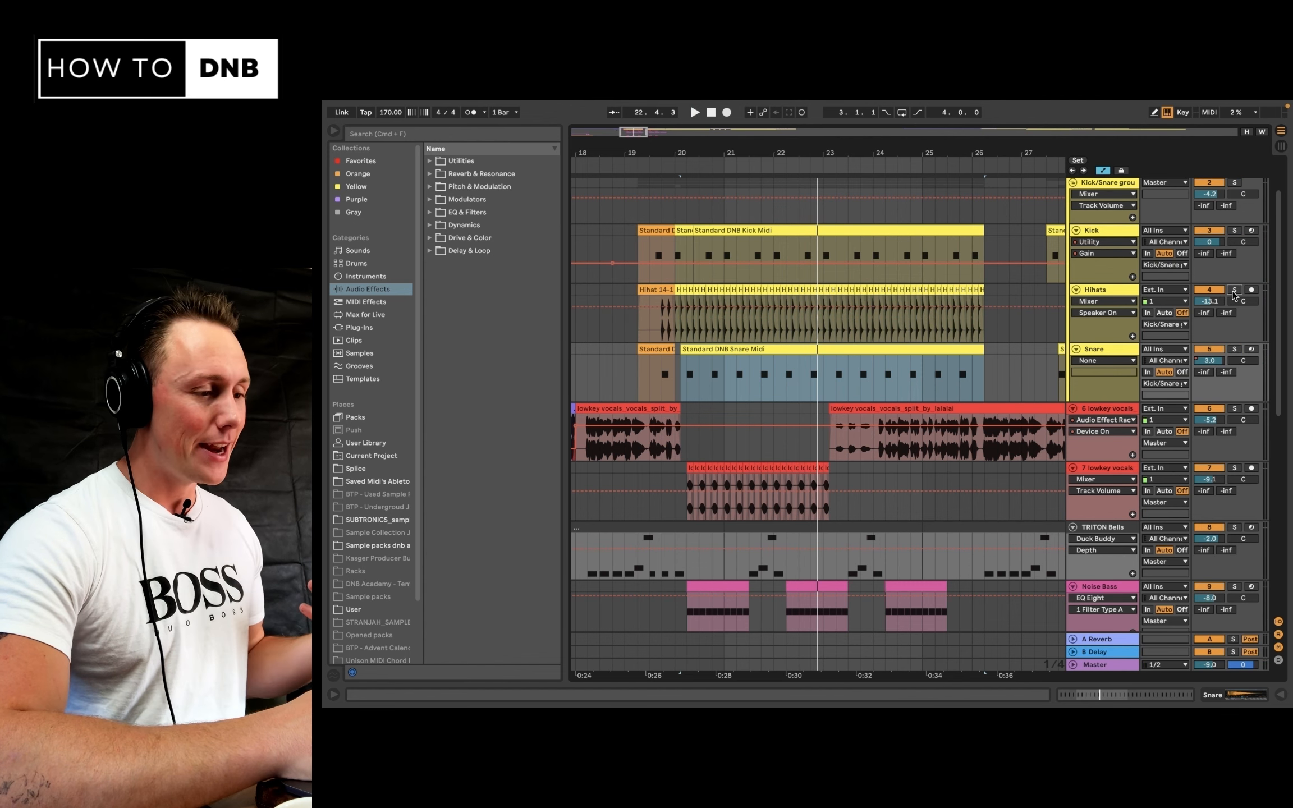
key(space)
click(1234, 291)
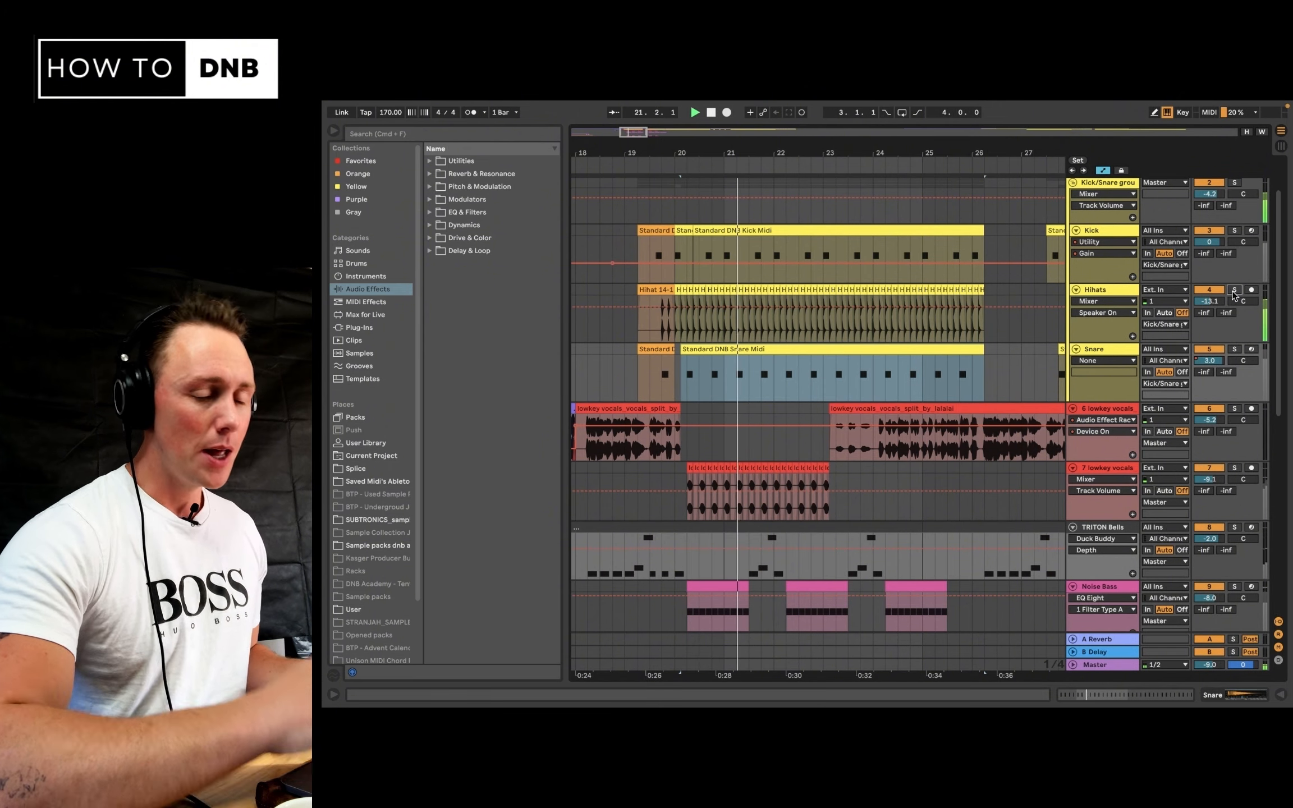
key(space)
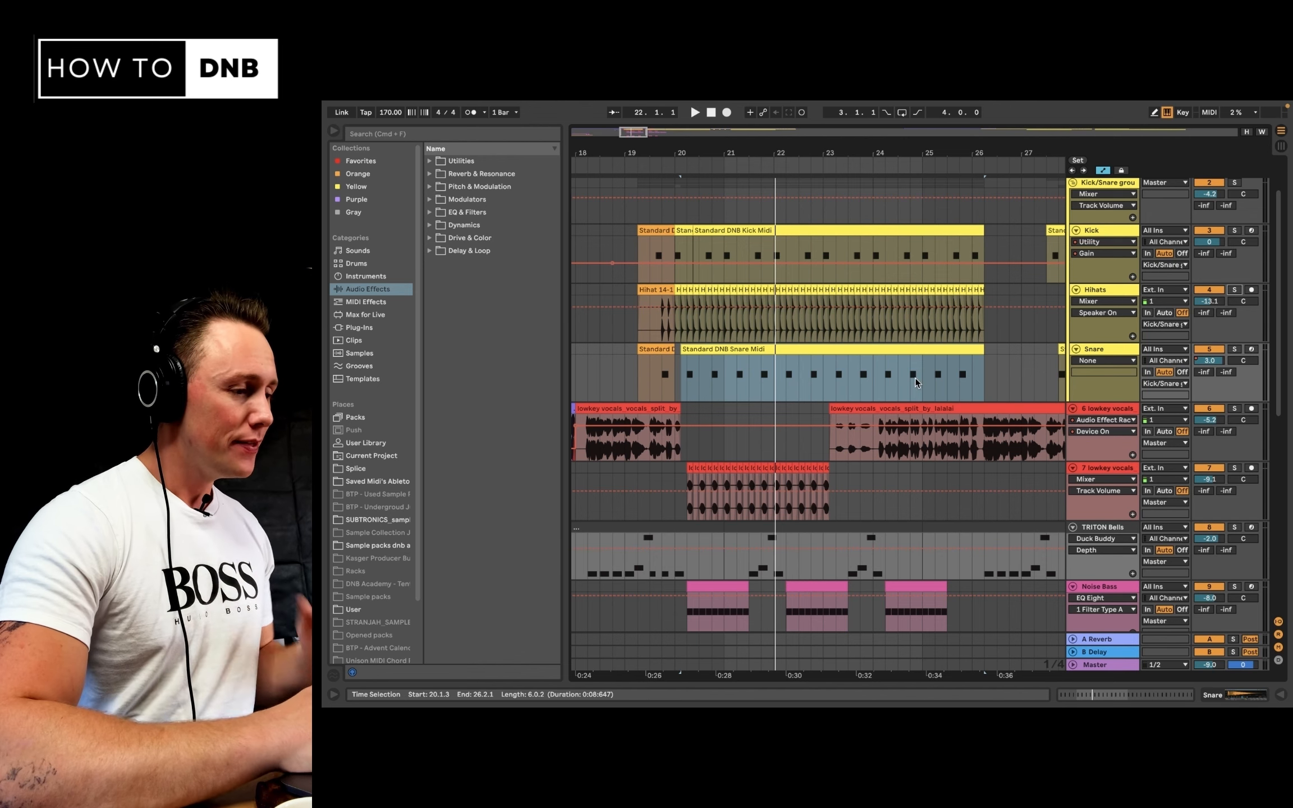
scroll(710, 305, left, 2)
scroll(711, 307, up, 3)
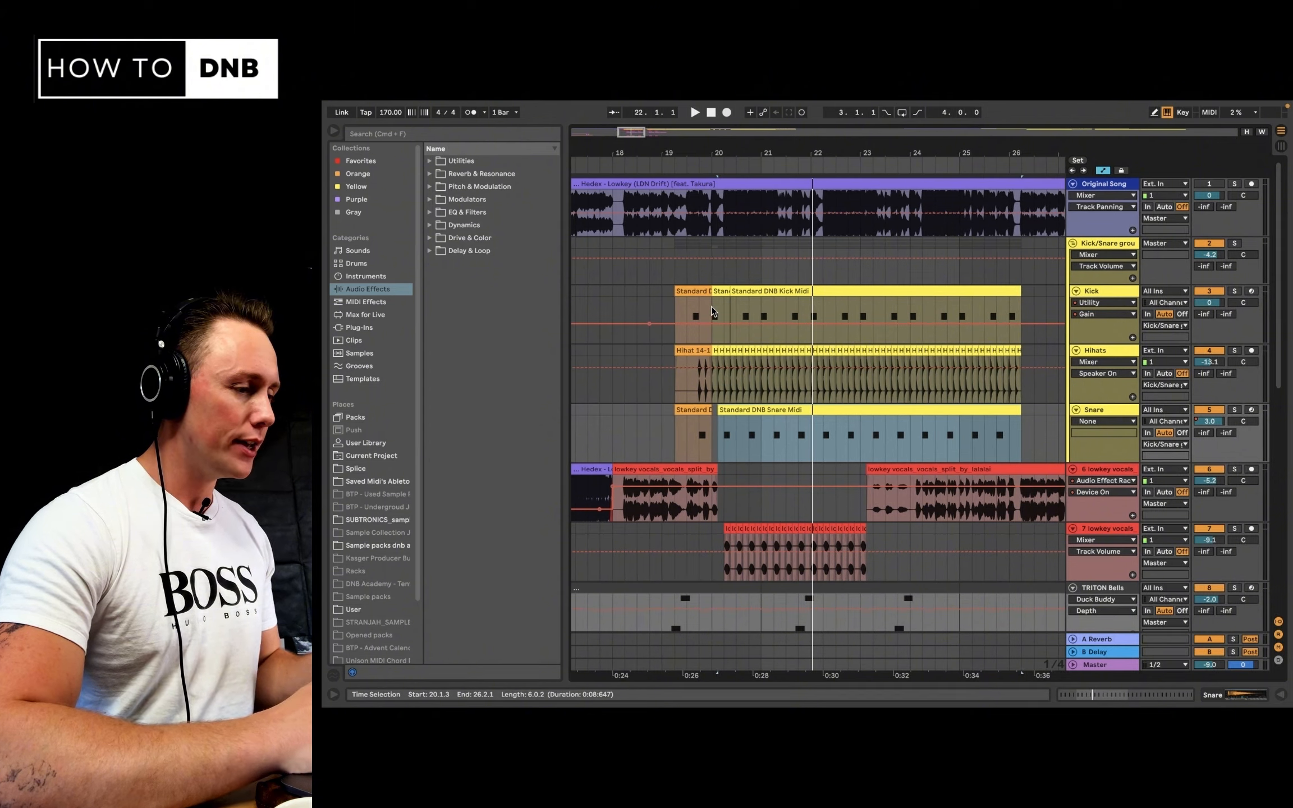
Solo the Original Song track, play the song from 18.3.1, and stop playback
click(629, 244)
click(1235, 185)
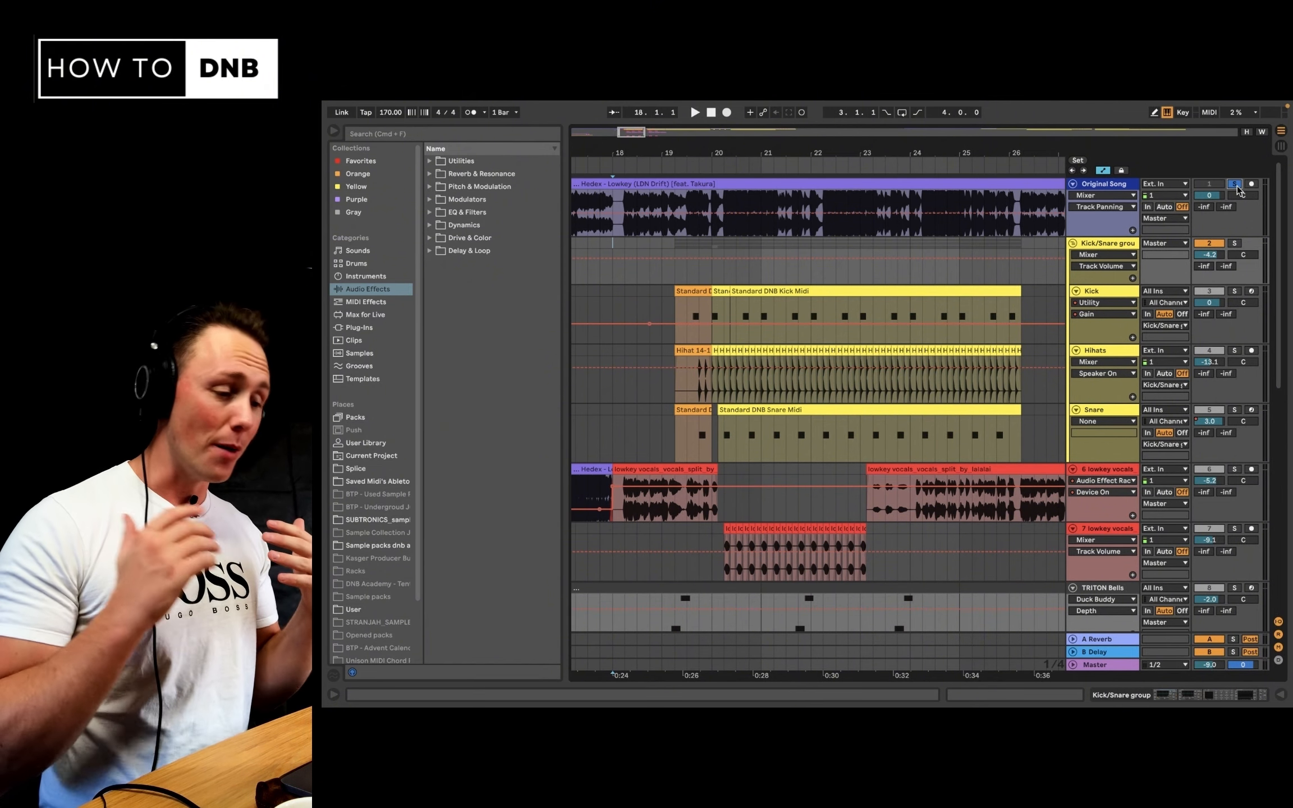
click(604, 326)
click(632, 279)
key(space)
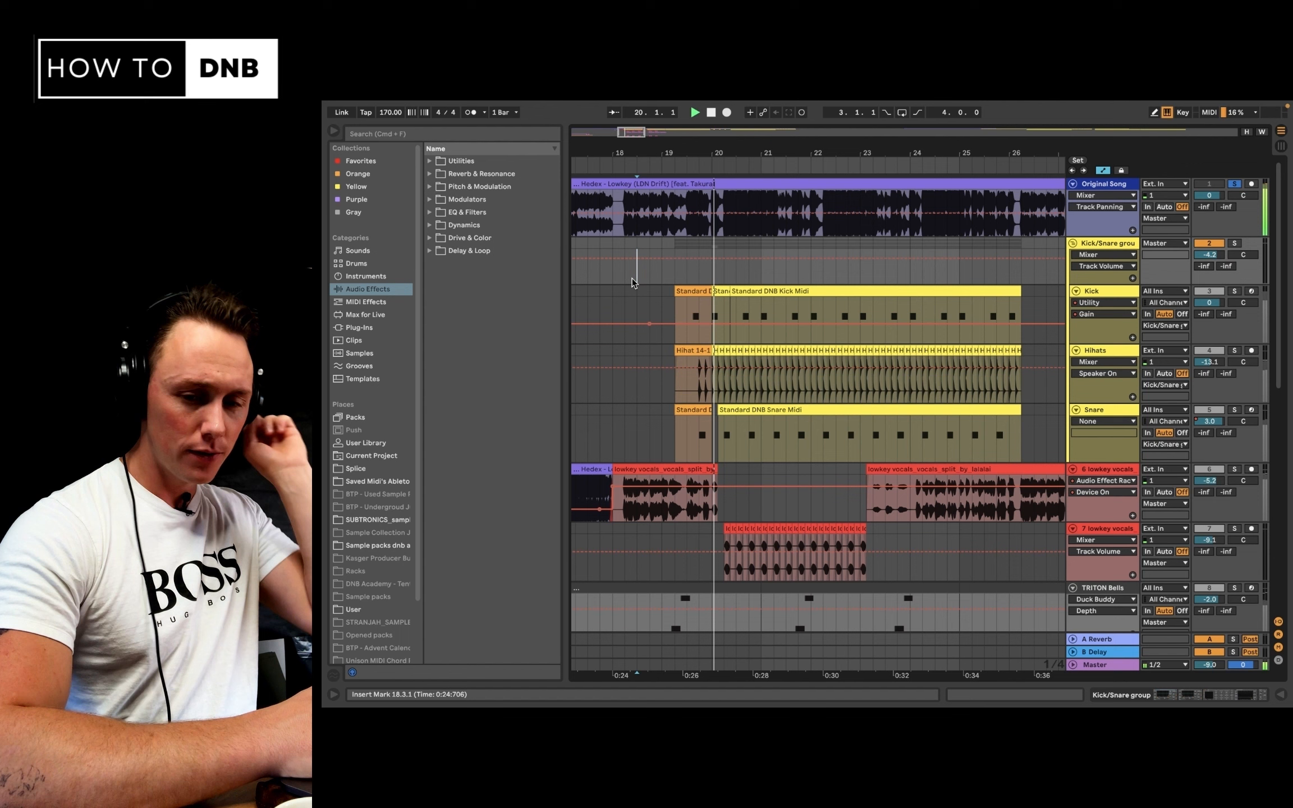
key(space)
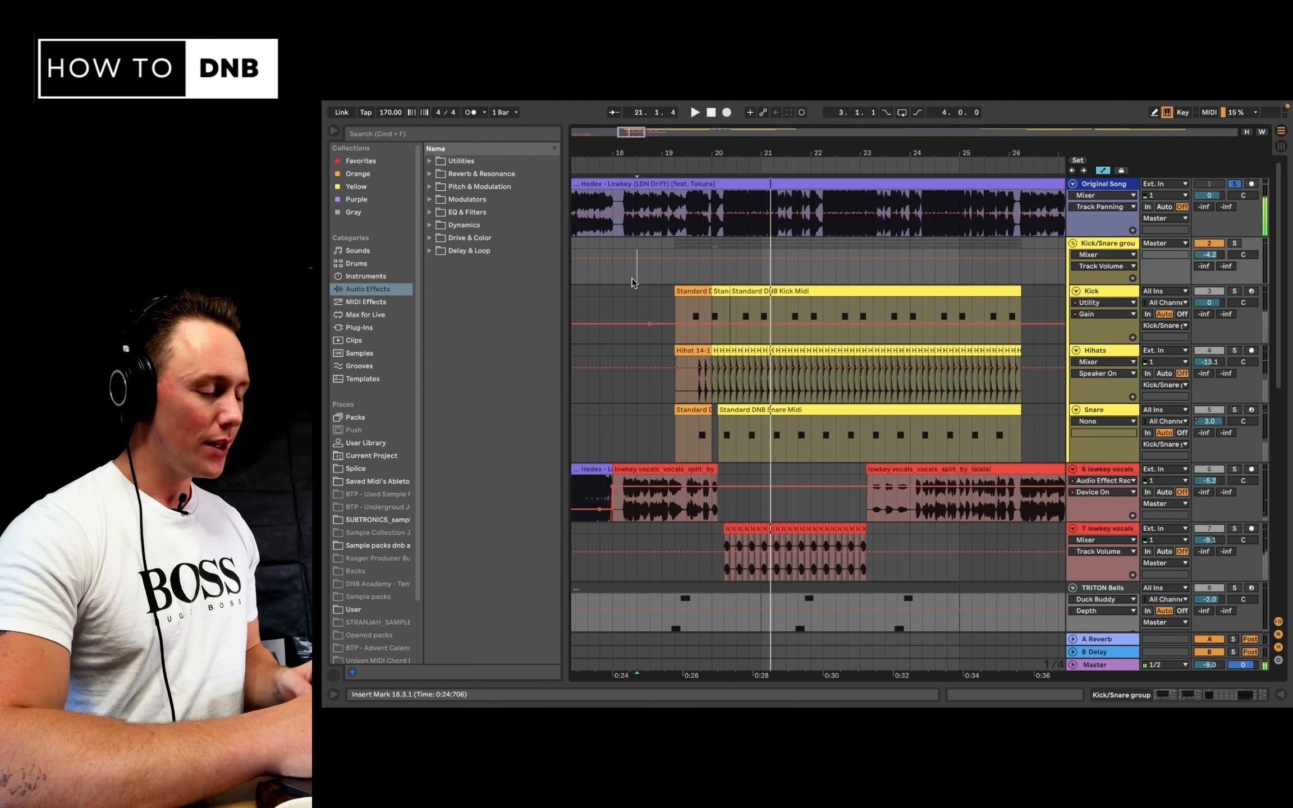
Select the long Standard DNB Kick Midi clip and examine the device chains of the Kick, Hihats and Snare tracks
click(674, 309)
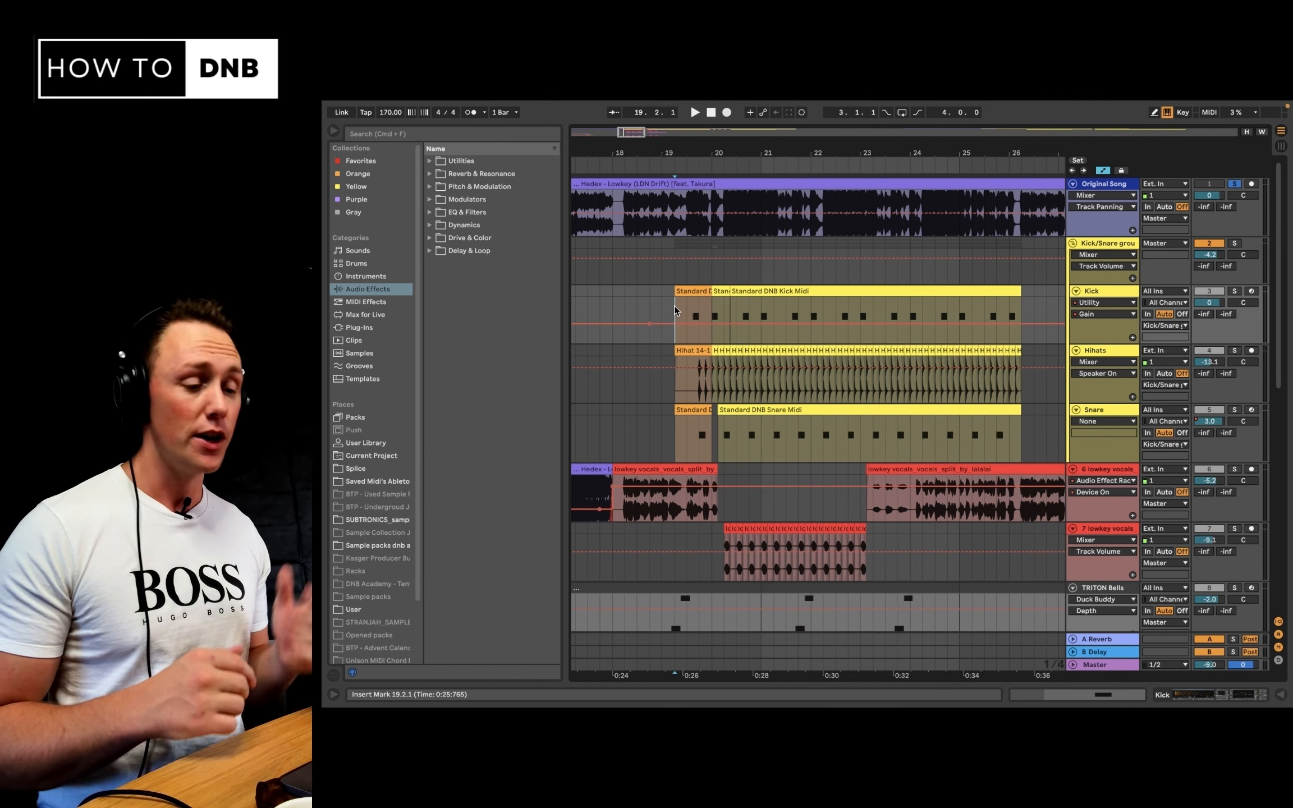
scroll(723, 393, right, 2)
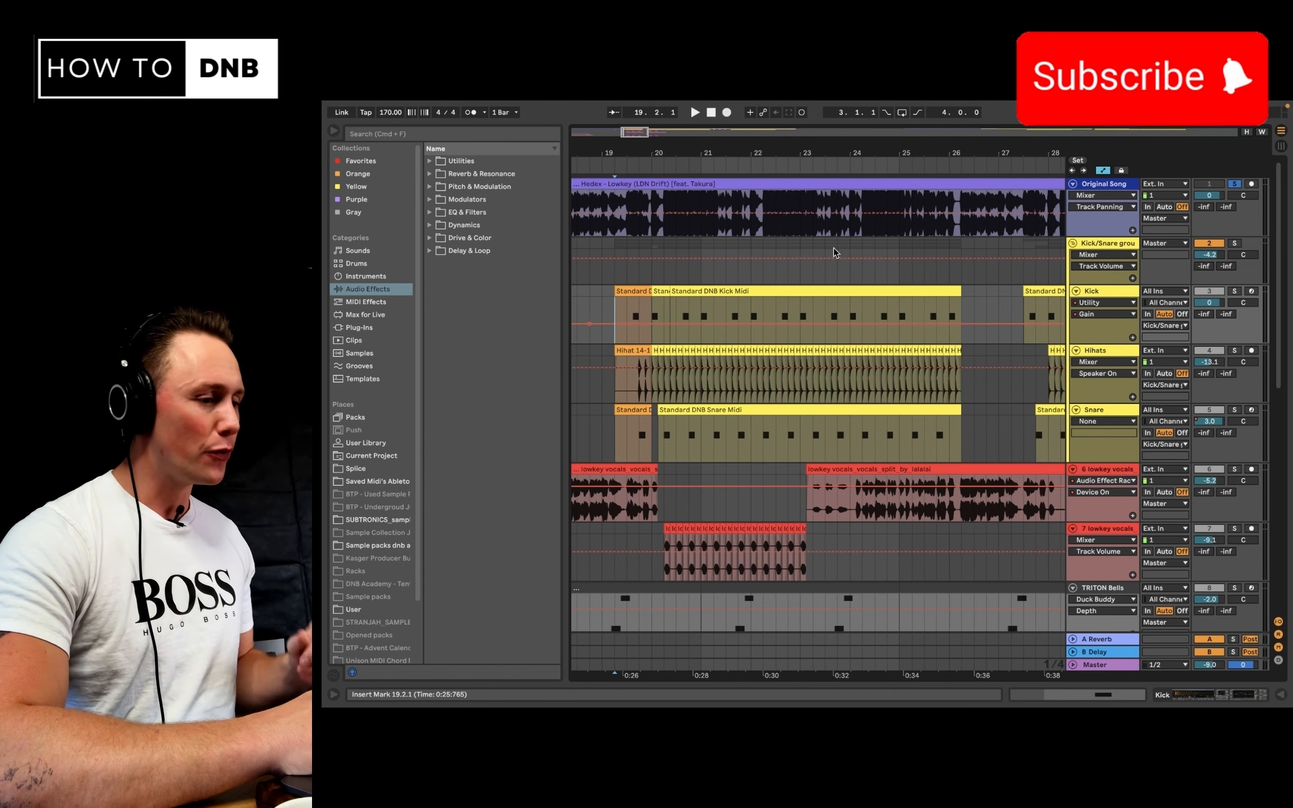
click(816, 294)
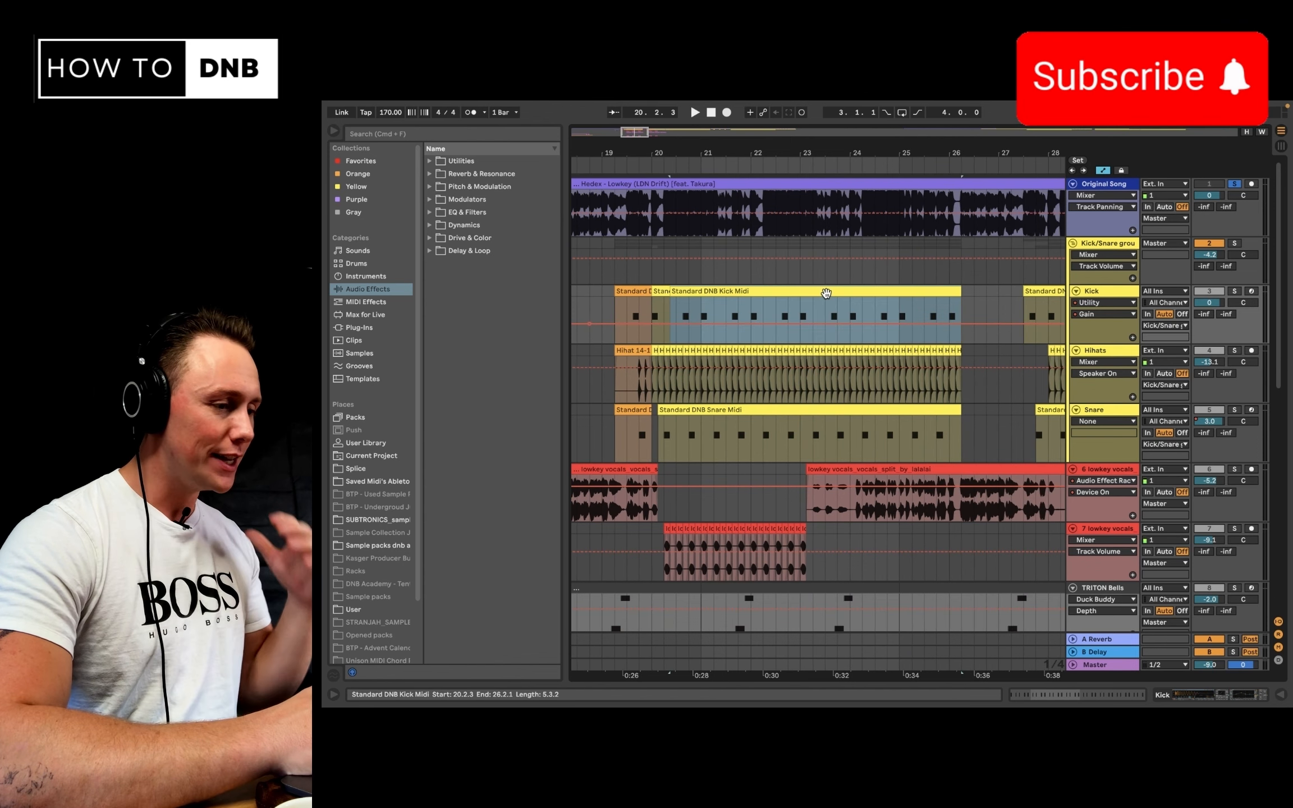
click(1104, 291)
click(1194, 698)
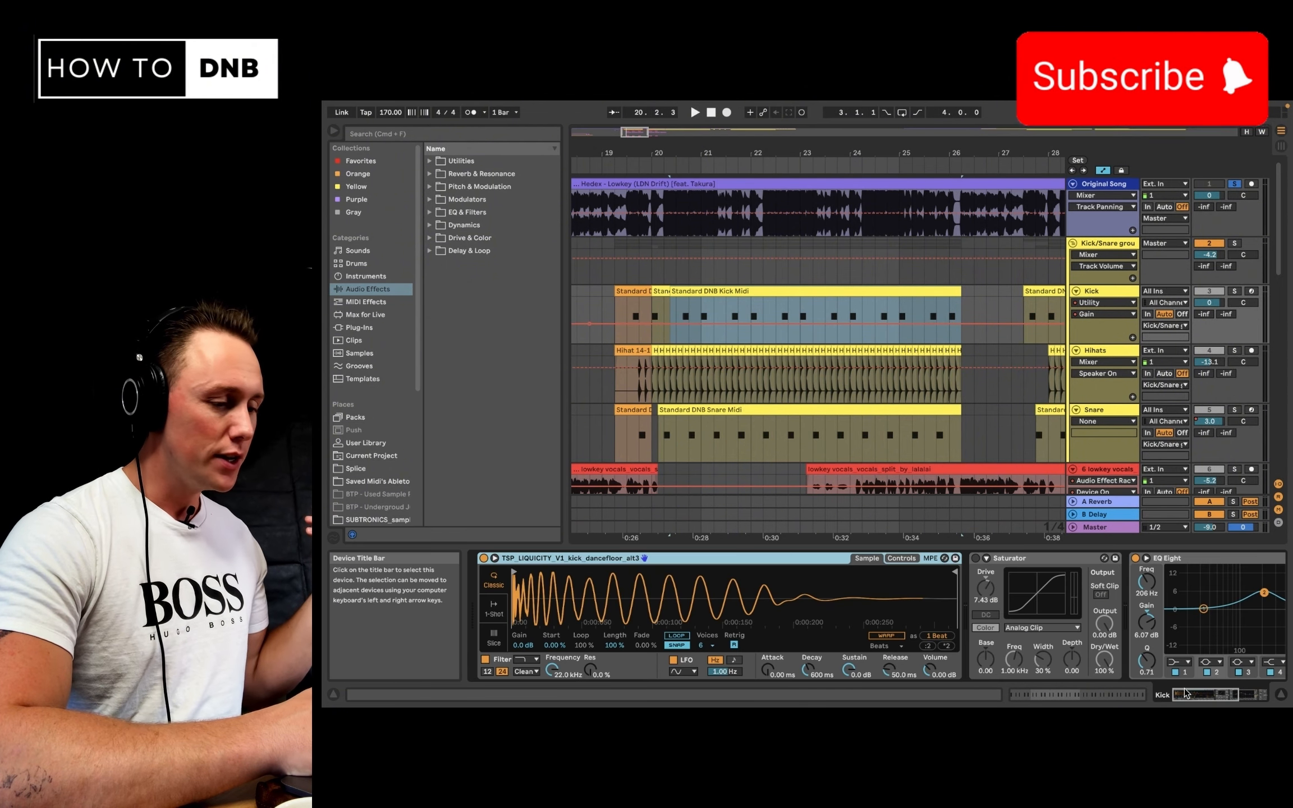
scroll(873, 600, right, 5)
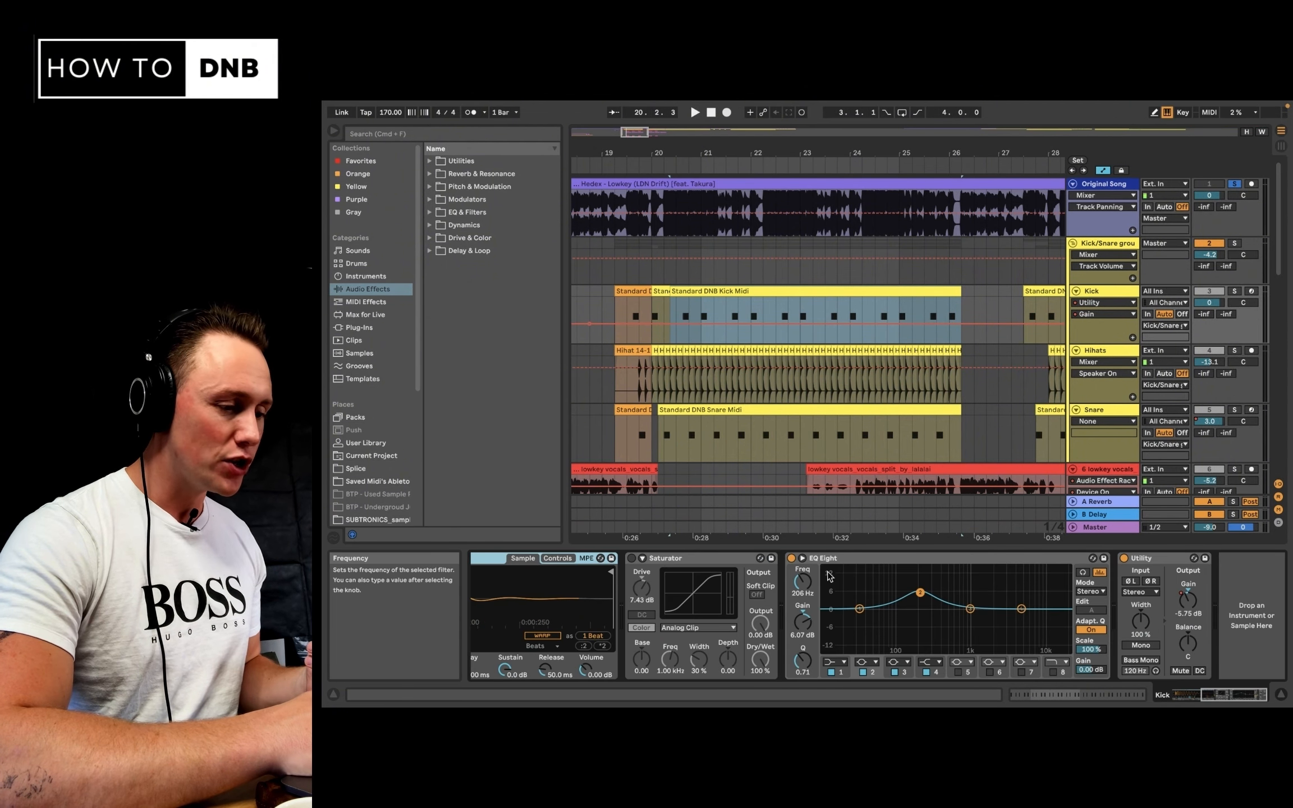
click(1115, 351)
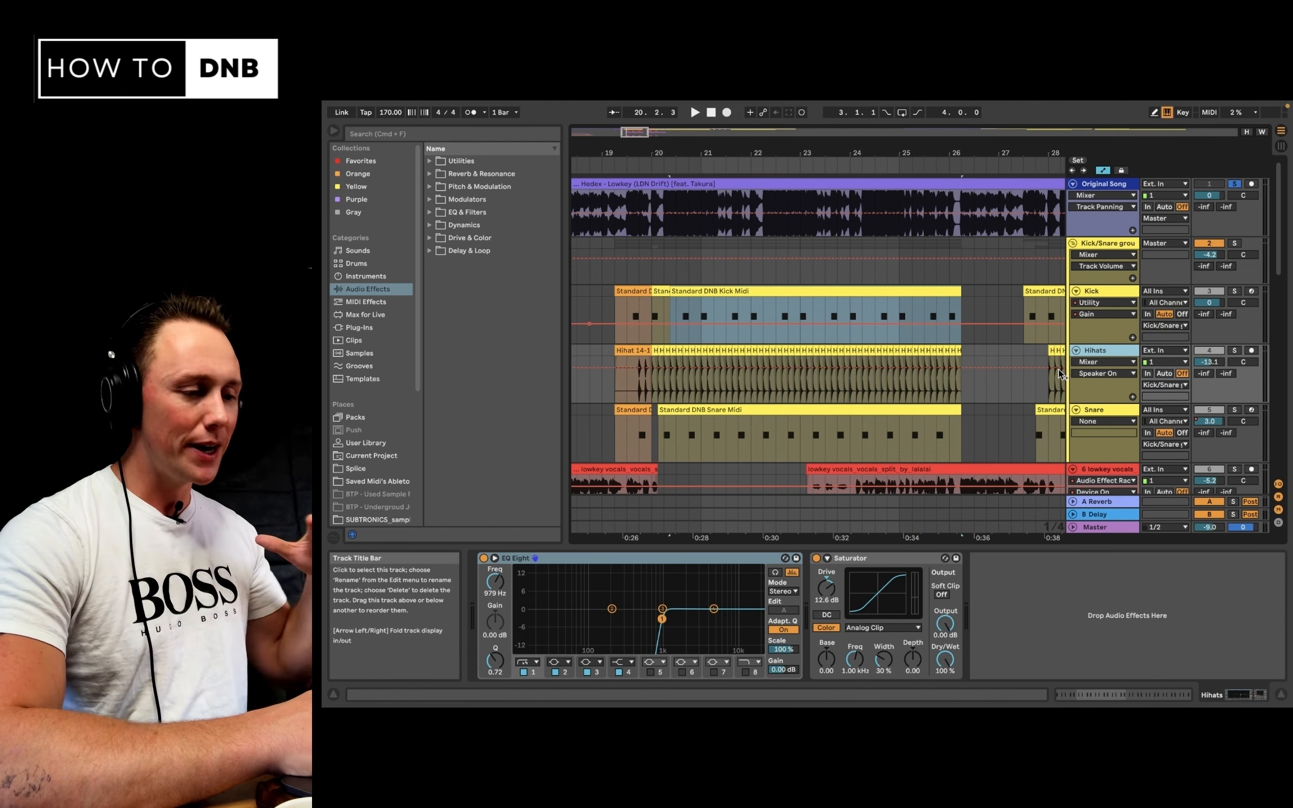
click(1100, 409)
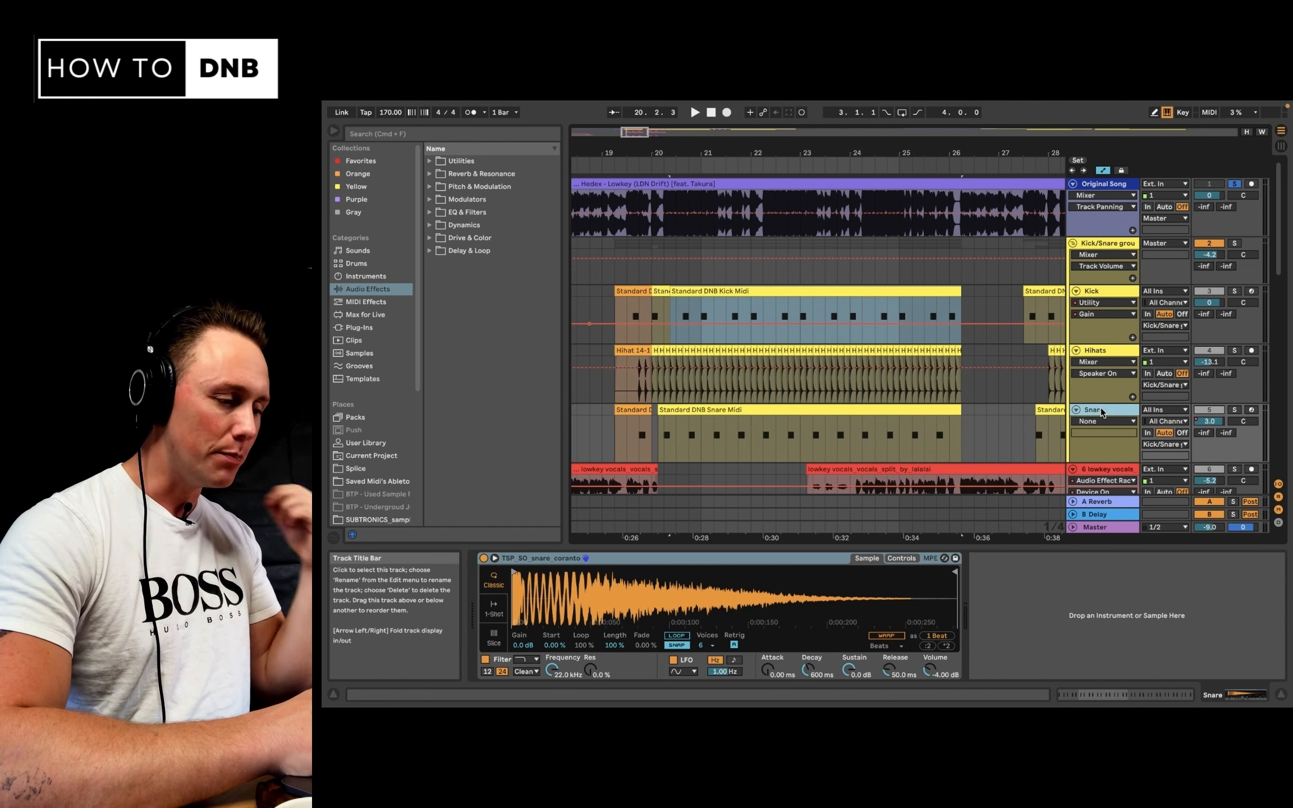
Place the insert marker at 17.2.1 in the Hedex - Lowkey clip on the 6 lowkey vocals track
scroll(954, 403, down, 3)
scroll(935, 352, down, 6)
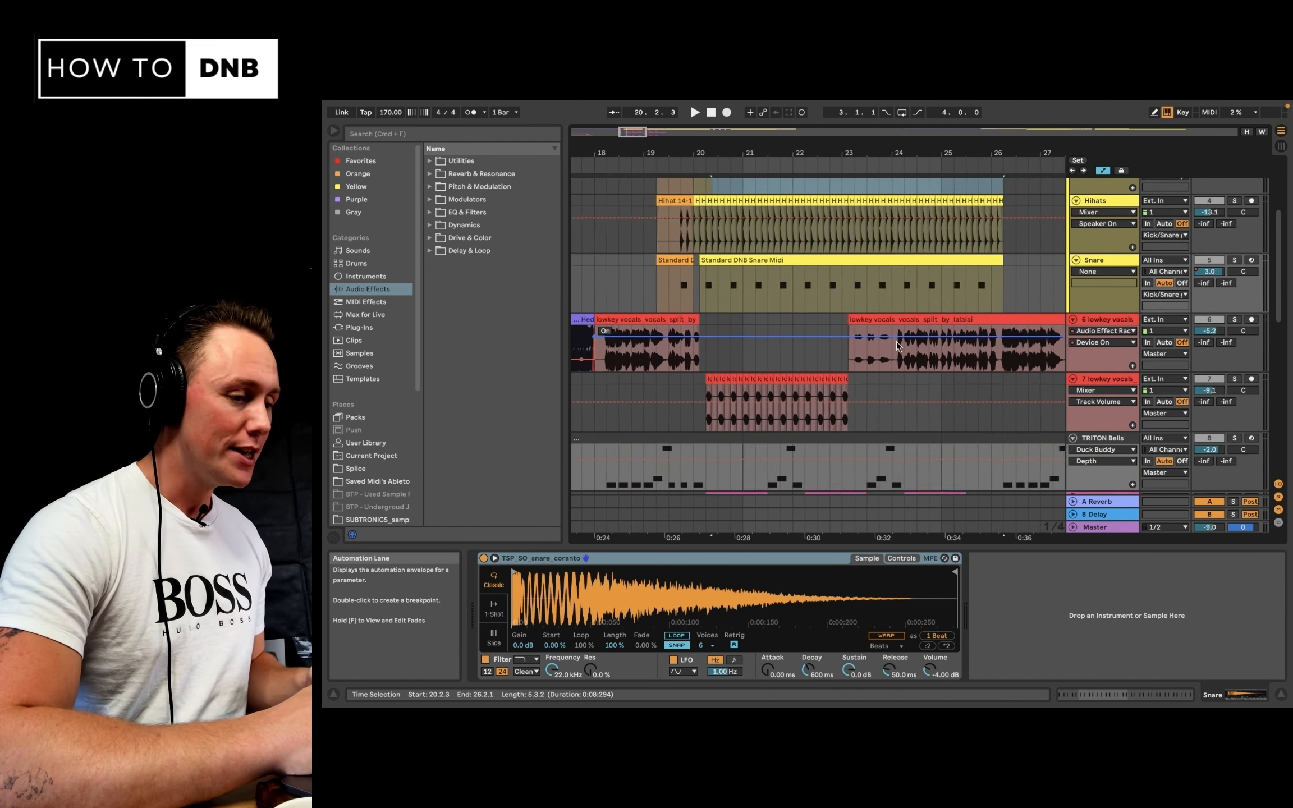
scroll(896, 341, down, 1)
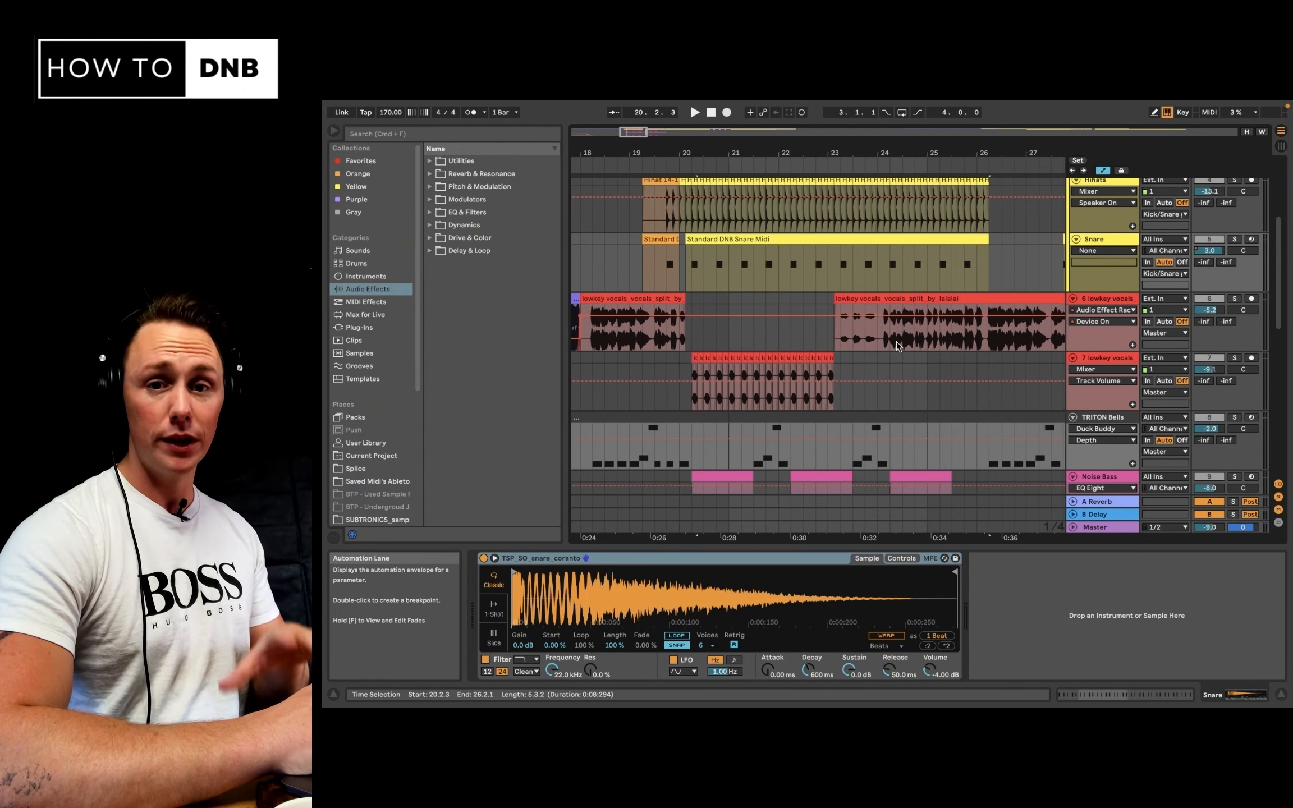
scroll(862, 357, left, 4)
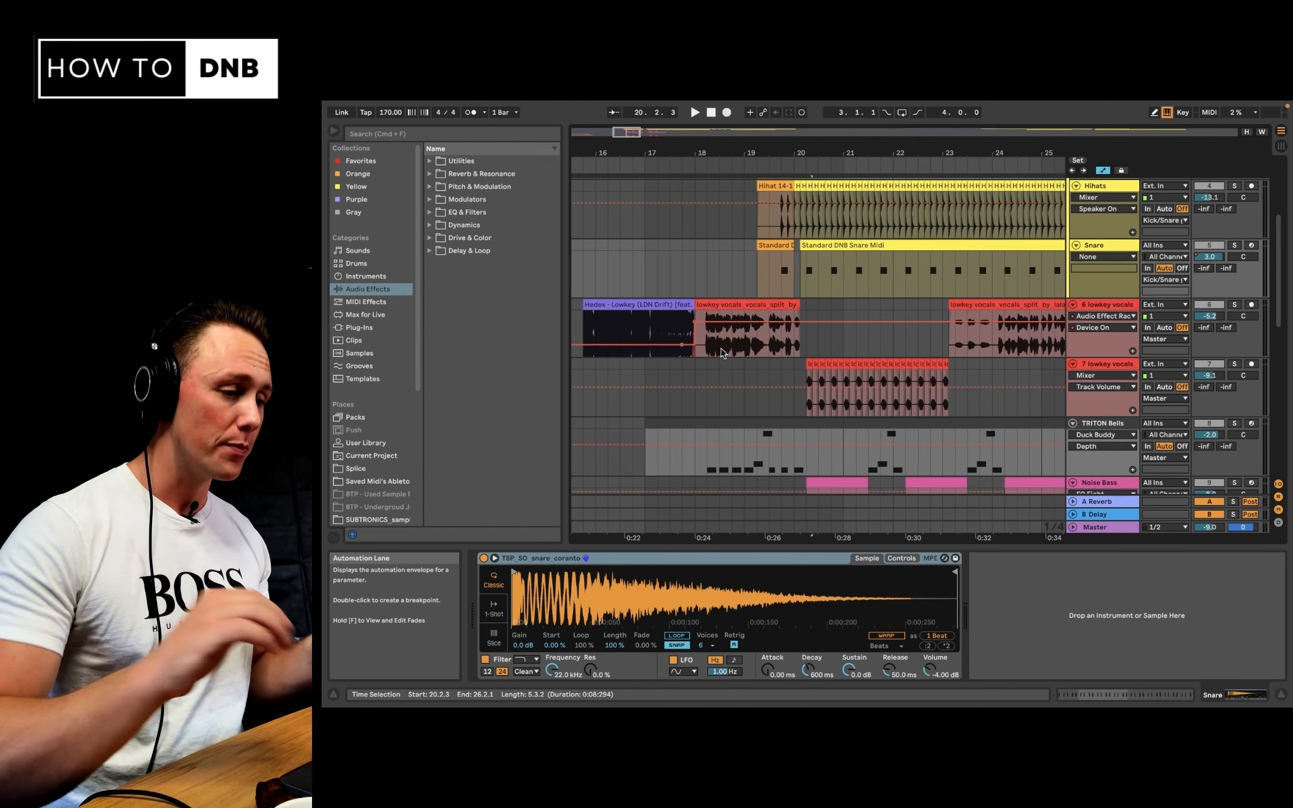
click(629, 310)
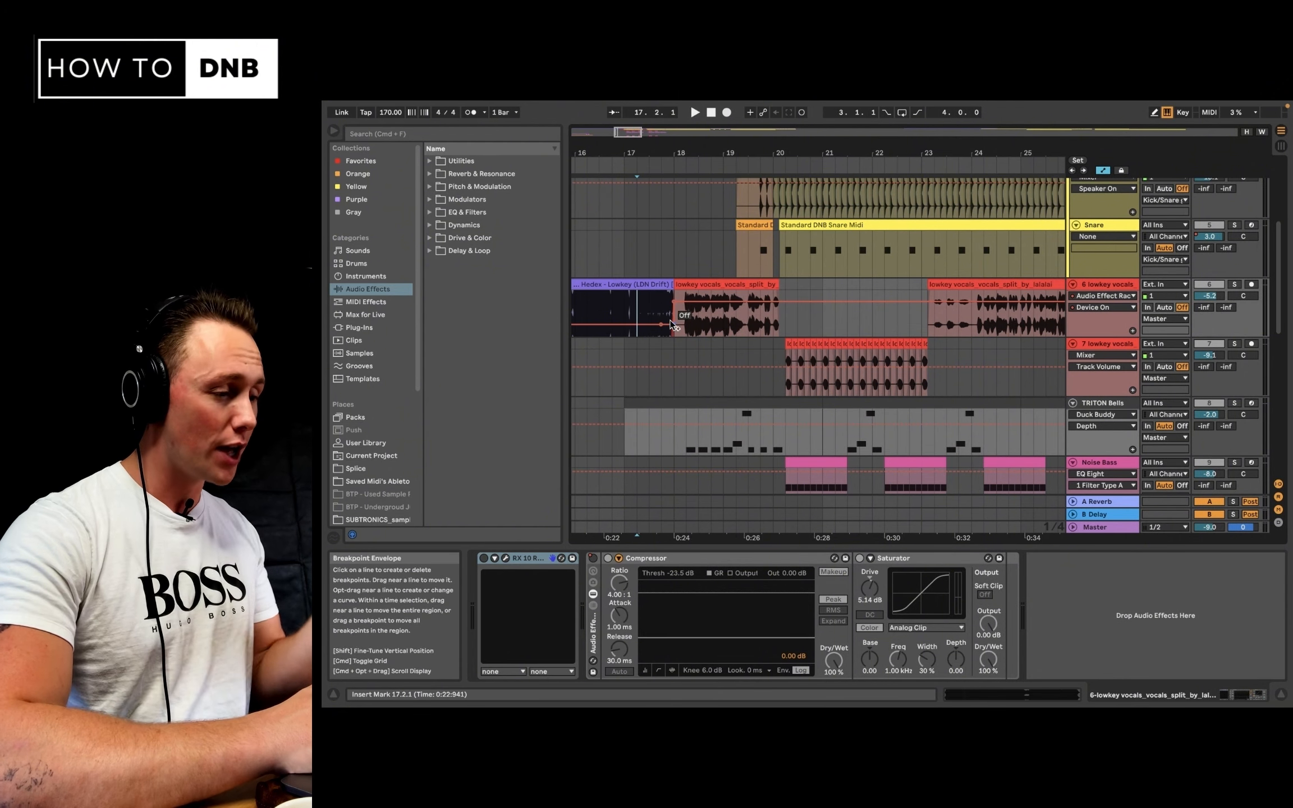
Solo the 7 lowkey vocals track, play its chopped vocals from 20.2.1, and examine its effects chain
click(786, 367)
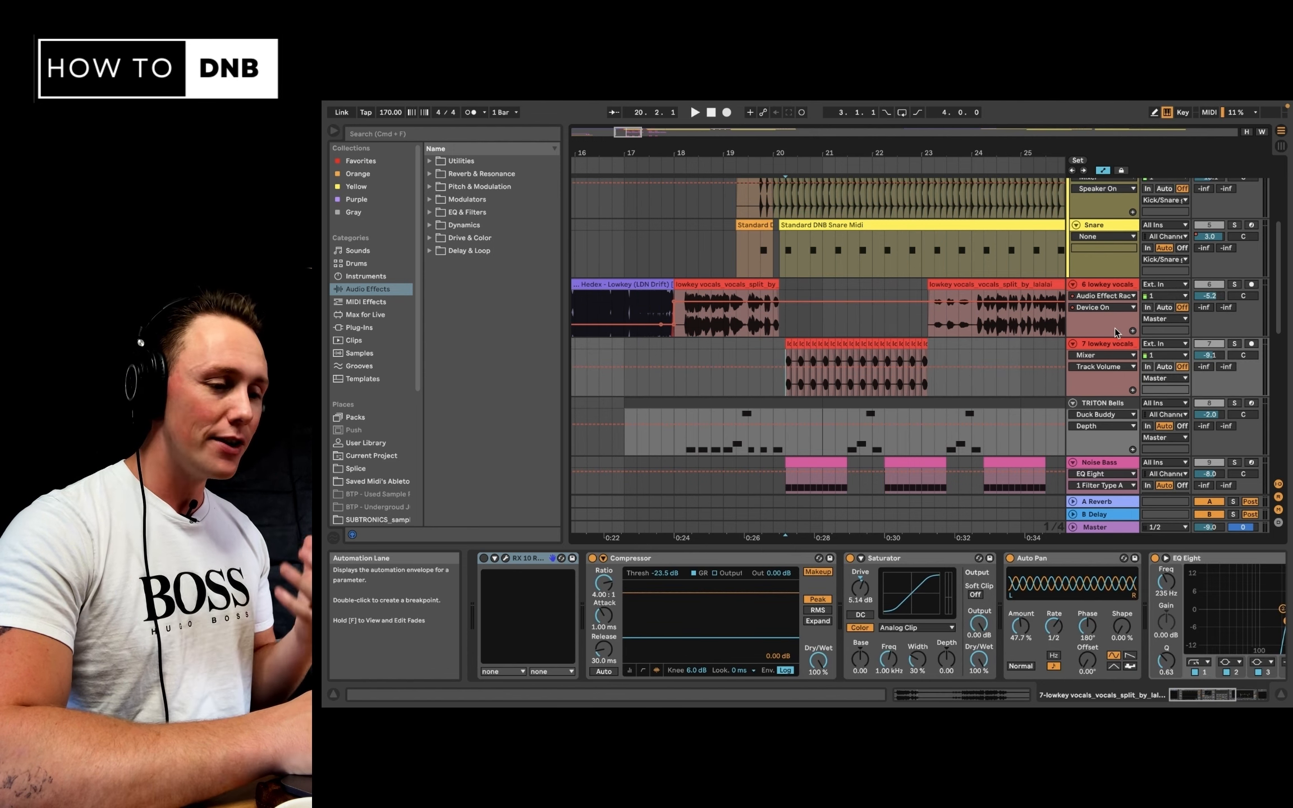
click(1234, 345)
key(space)
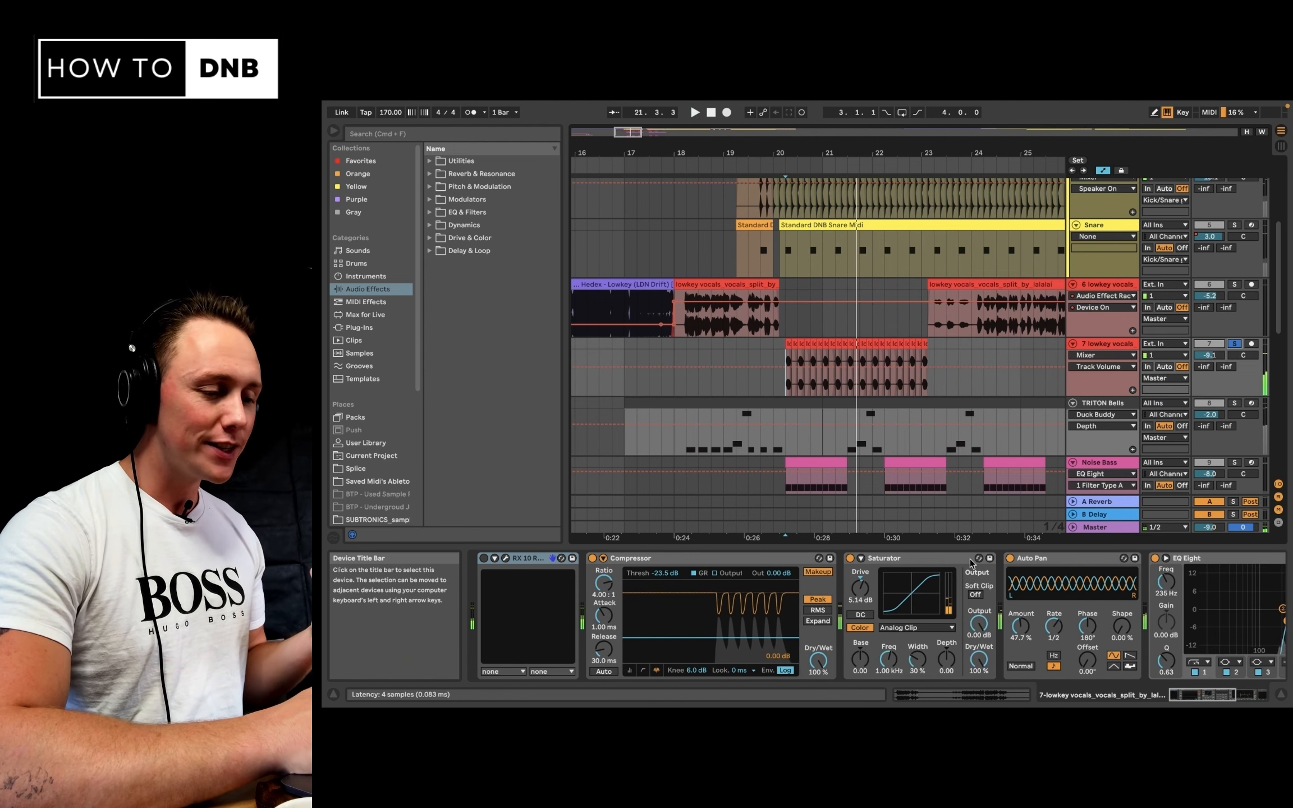
scroll(1034, 671, right, 2)
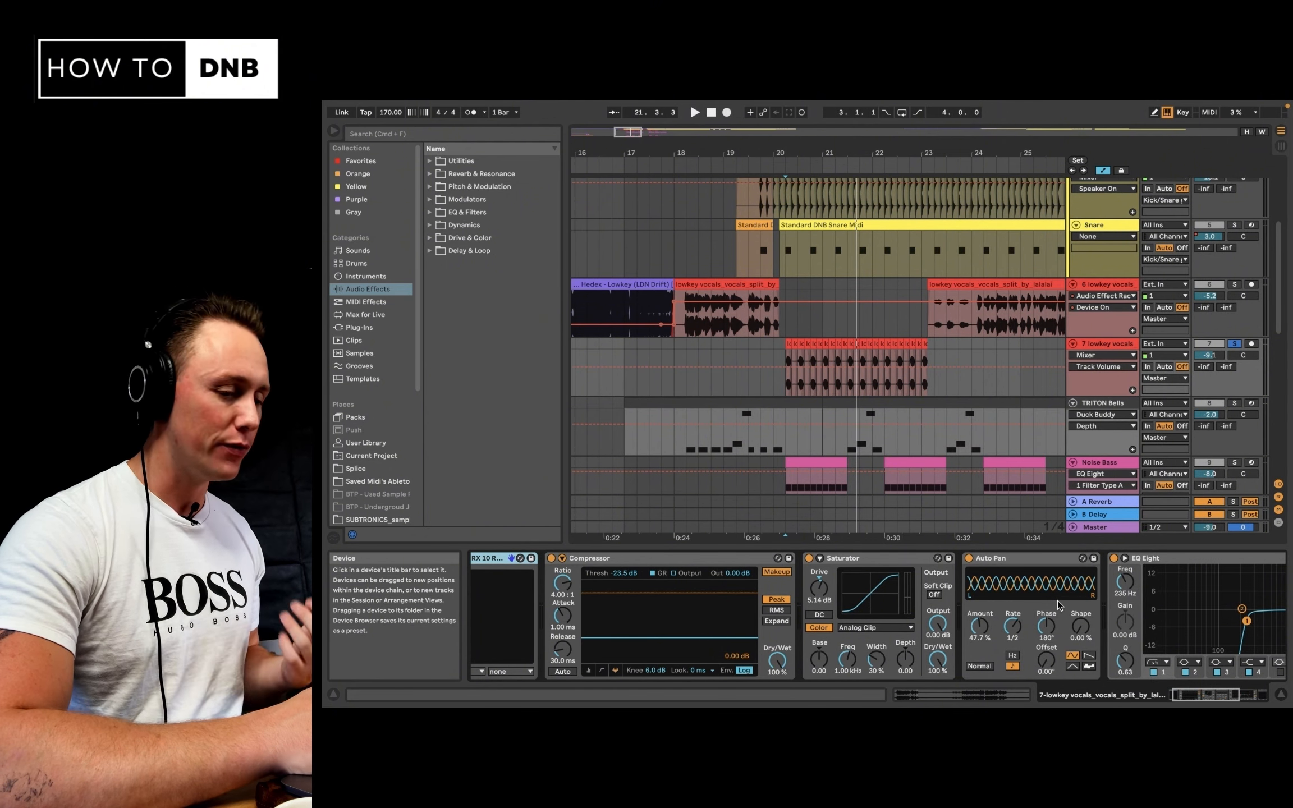
scroll(1063, 600, right, 5)
scroll(1063, 600, left, 8)
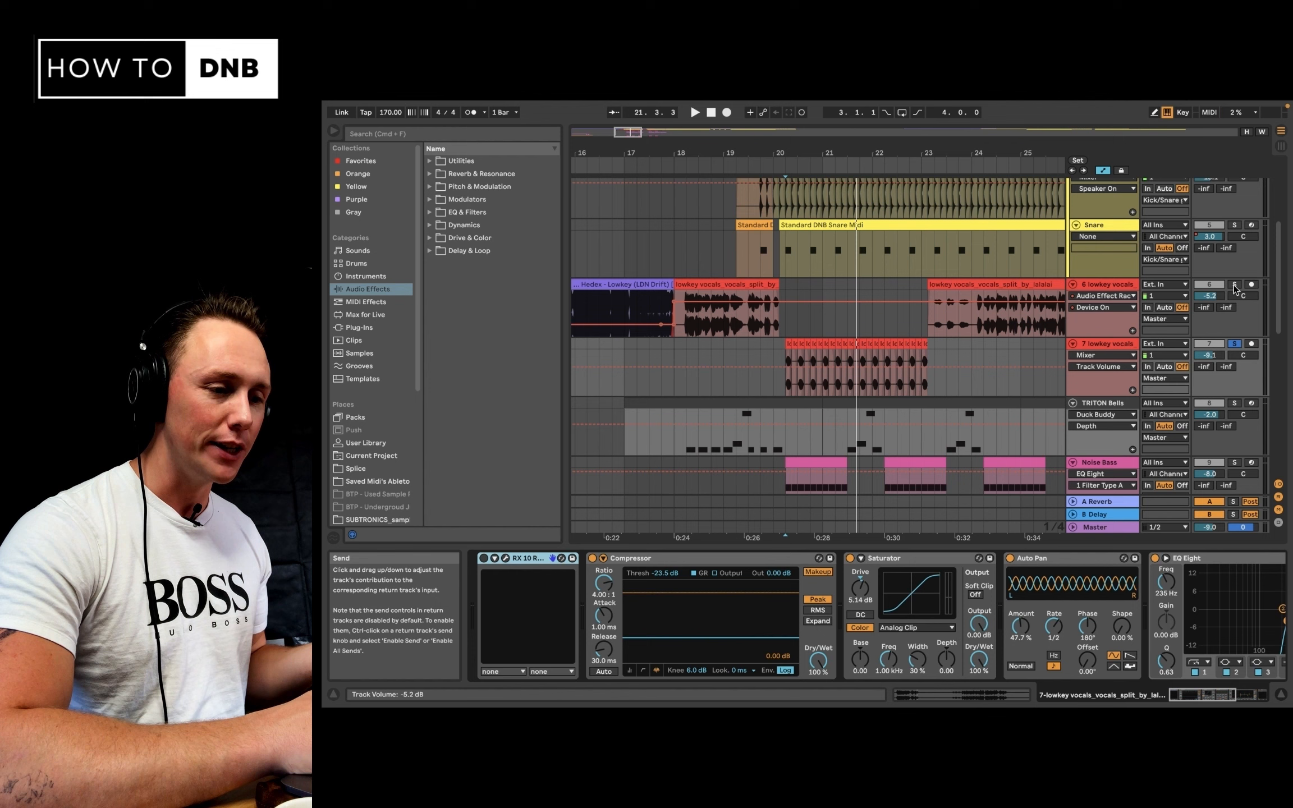
Solo the TRITON Bells track alone and play its melody from 18.2.1
scroll(910, 330, down, 3)
scroll(910, 330, right, 1)
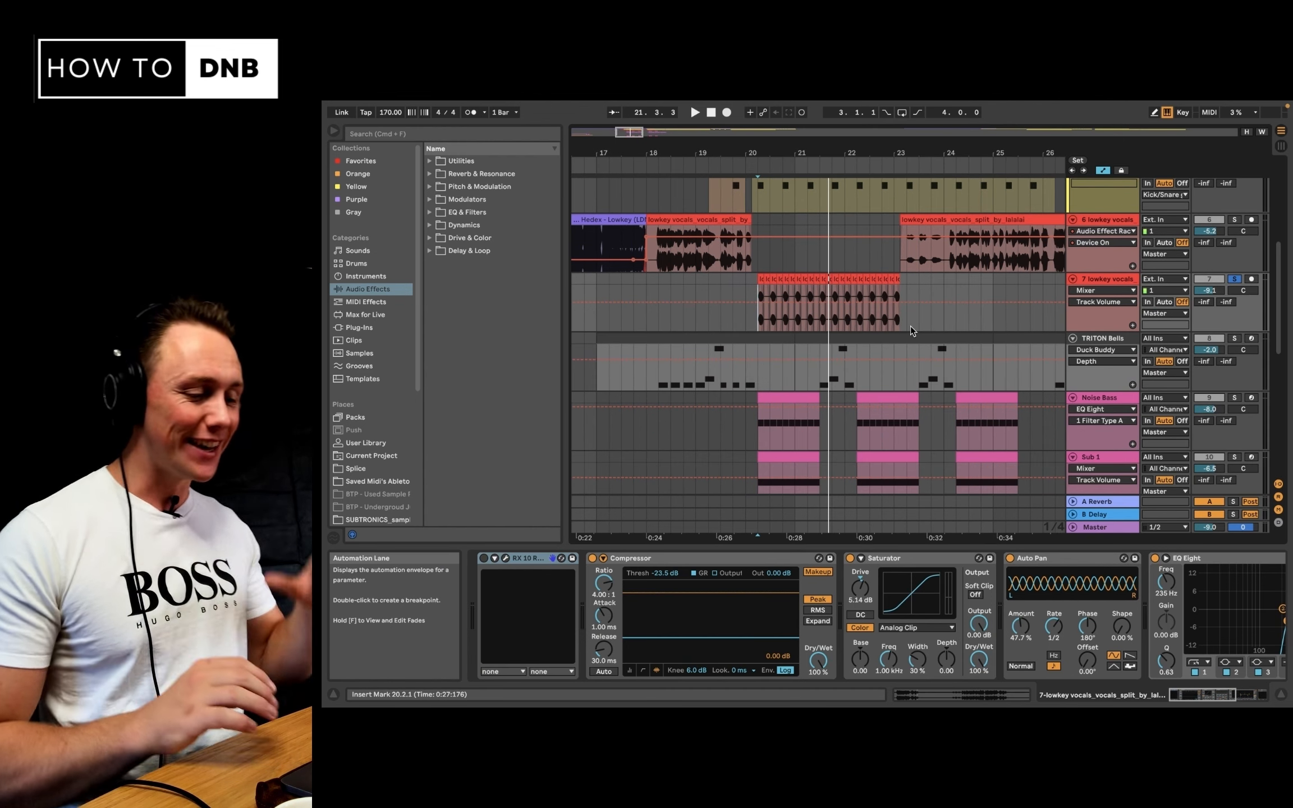
click(1234, 338)
click(654, 386)
key(space)
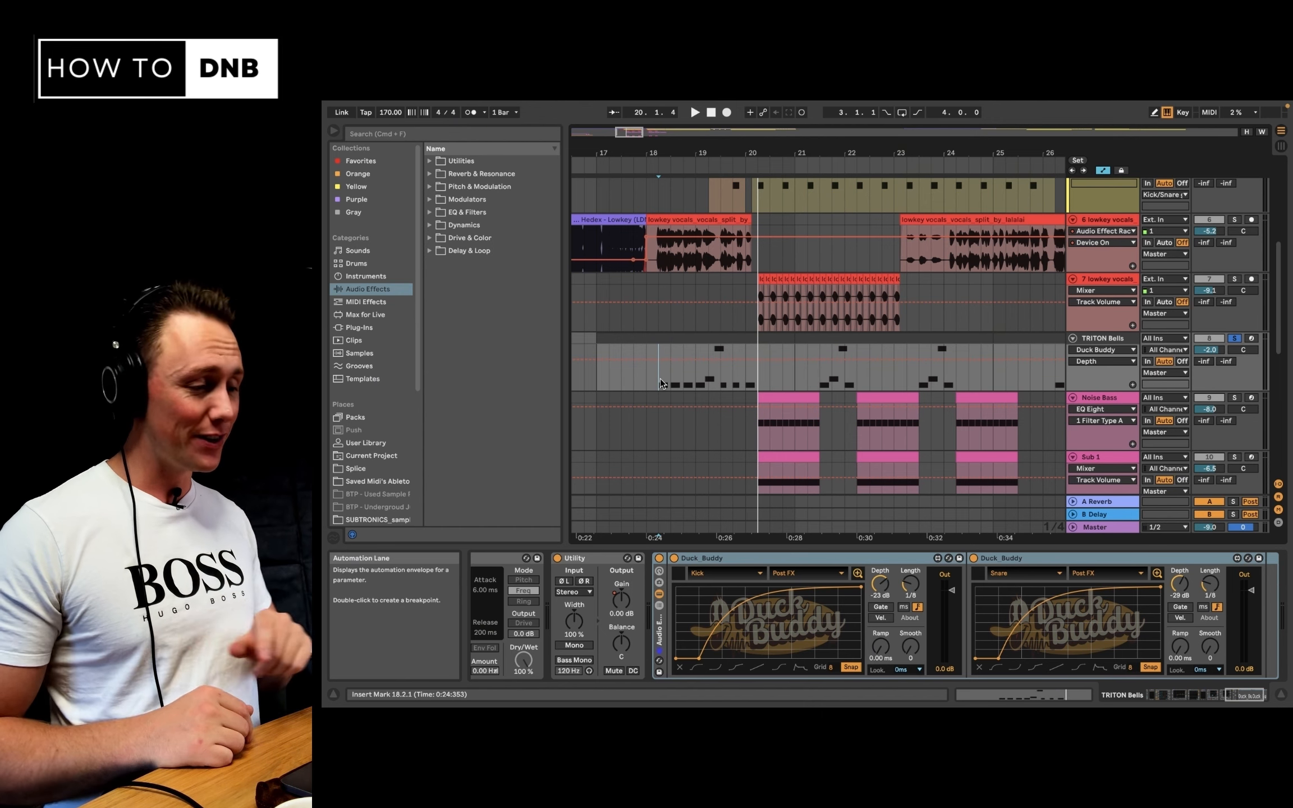
Open the TRITON Bells clip starting at bar 17 in the note editor, step through its notes, and hide the editor
double_click(730, 345)
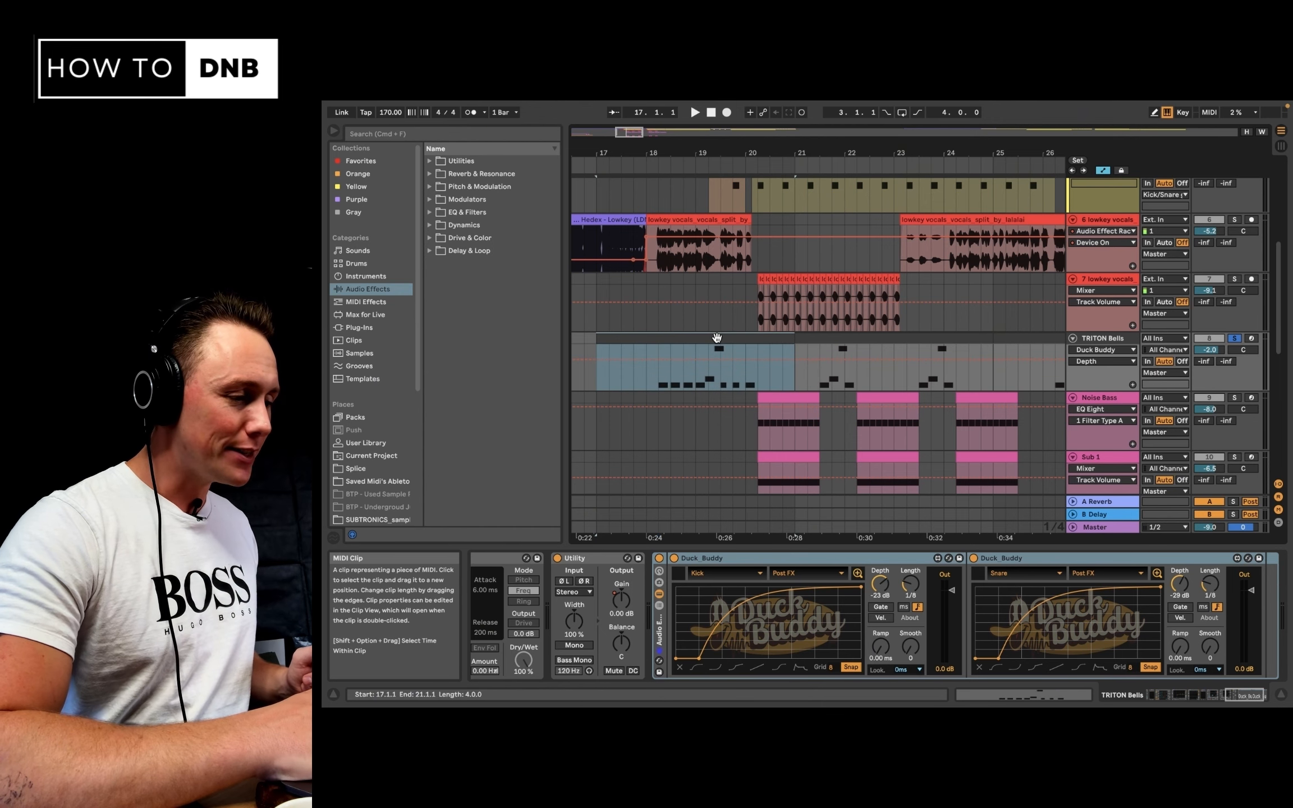
key(alt+Right)
key(alt+Right)
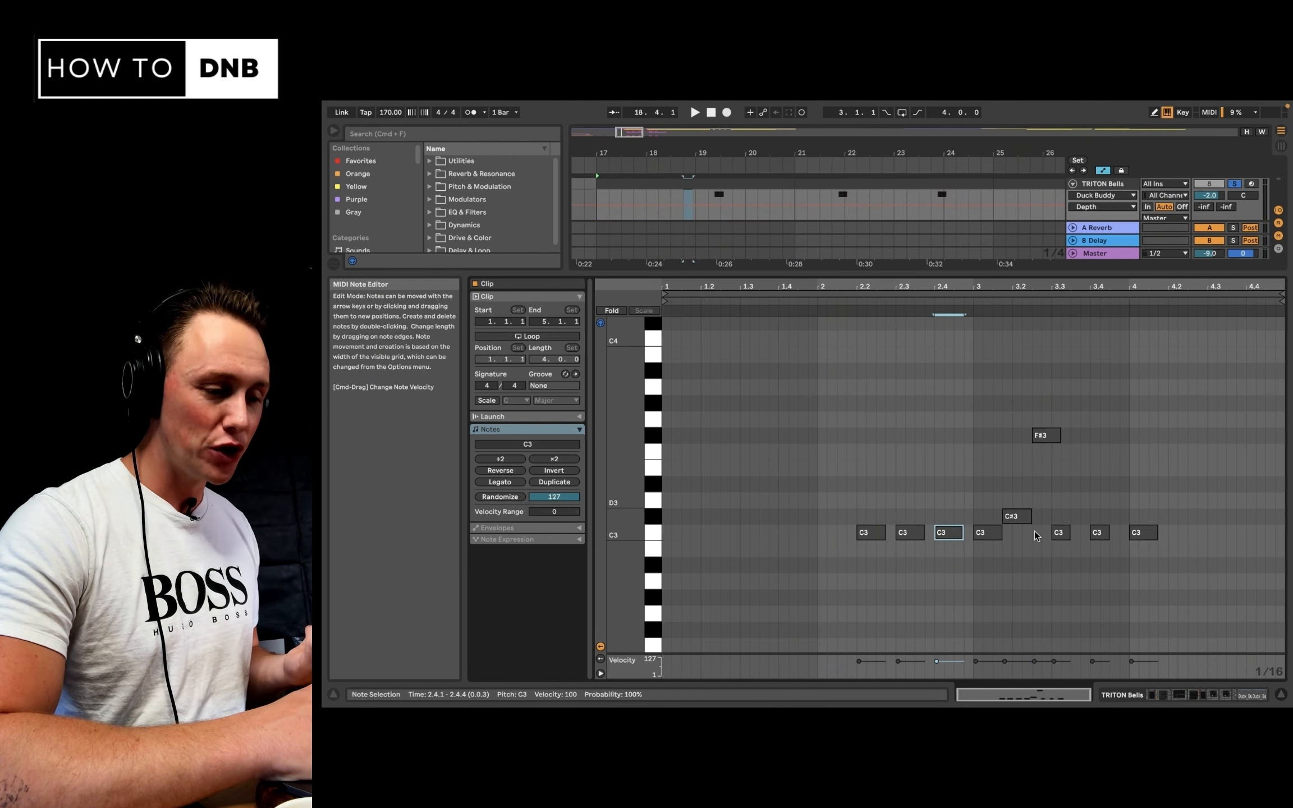
click(1284, 694)
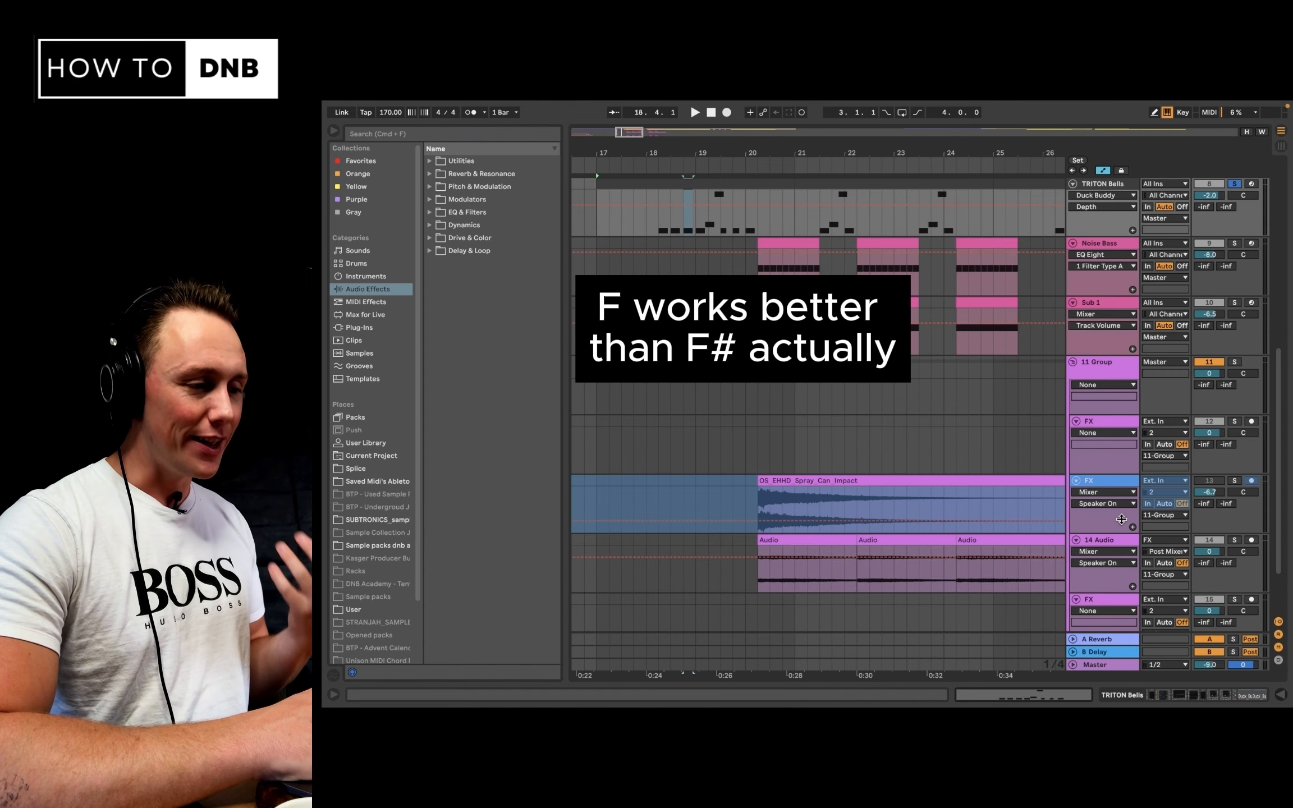
Set the insert marker to 20.1.1 and show the start of the TRITON Bells device chain
click(747, 443)
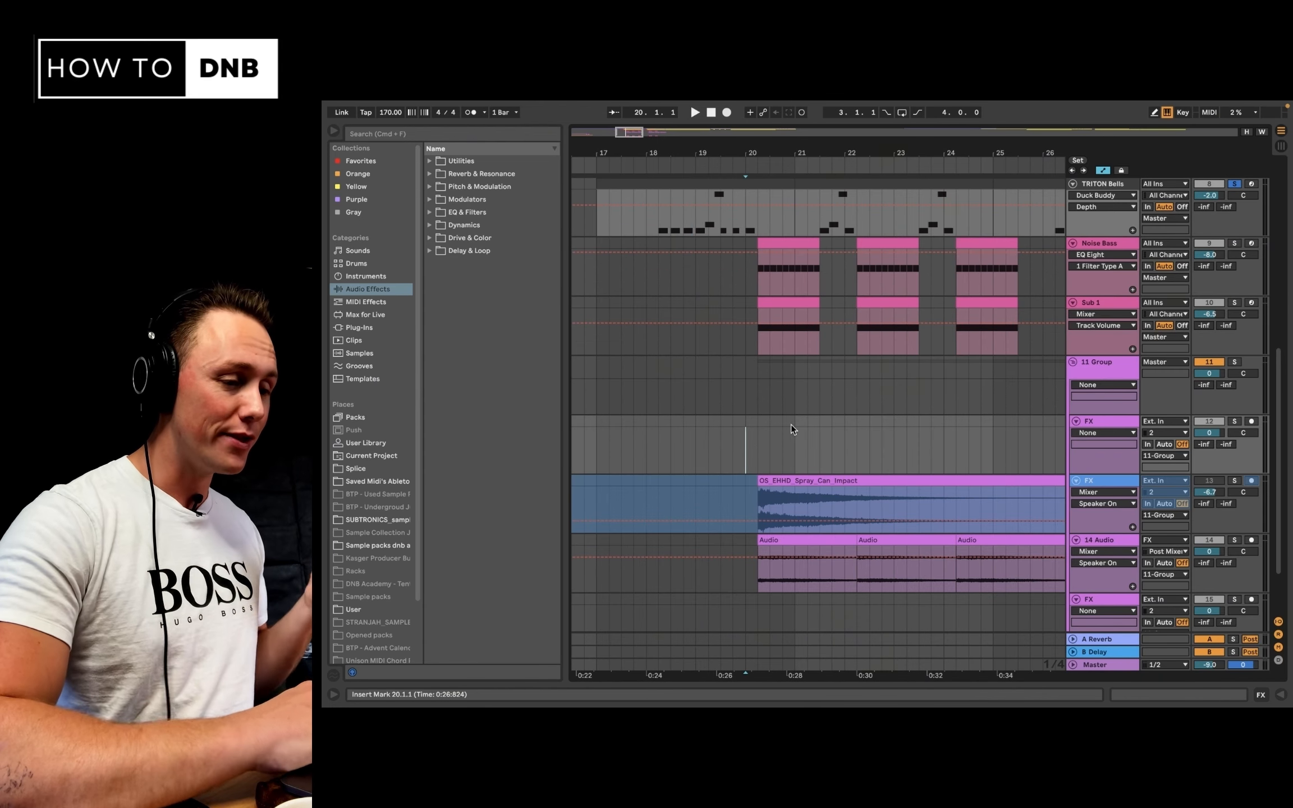
click(1118, 242)
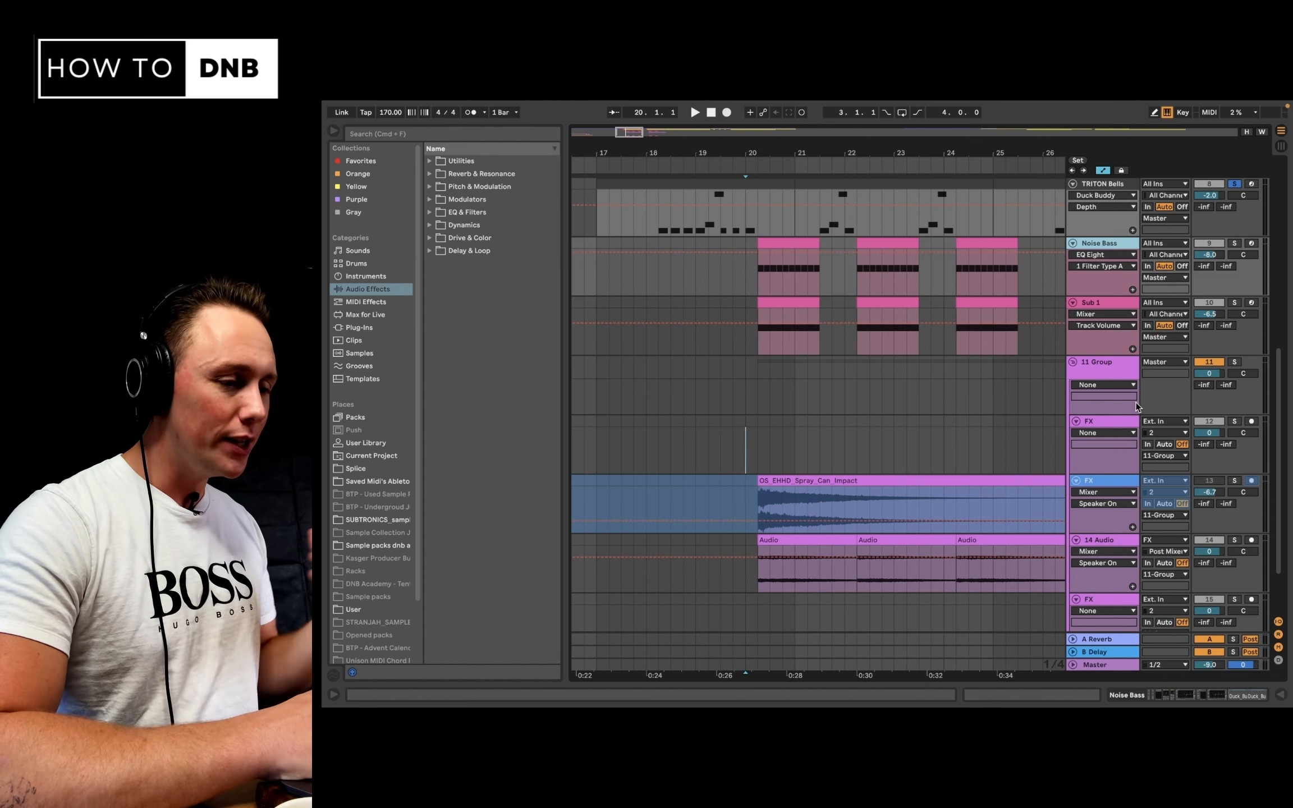
scroll(1087, 291, up, 3)
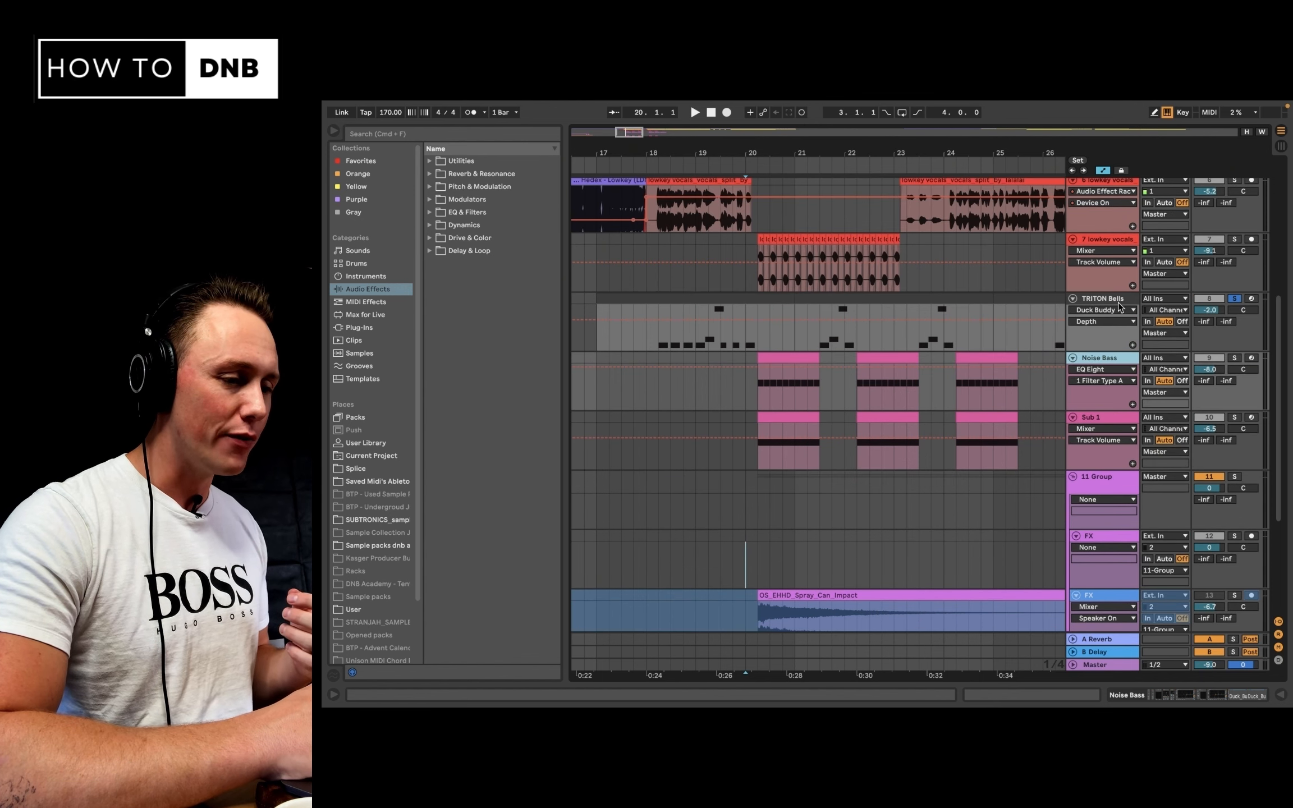
click(1120, 303)
click(1130, 701)
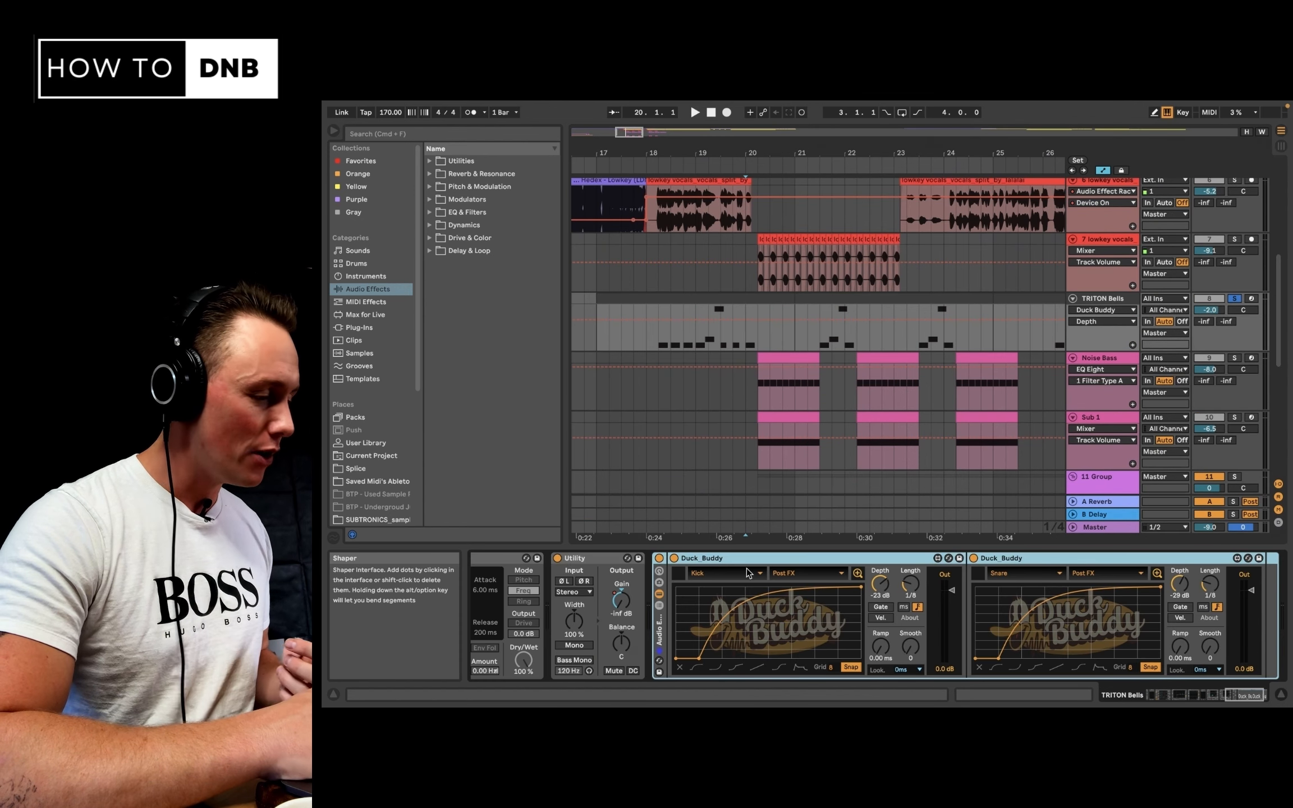
scroll(711, 625, left, 10)
scroll(710, 627, left, 2)
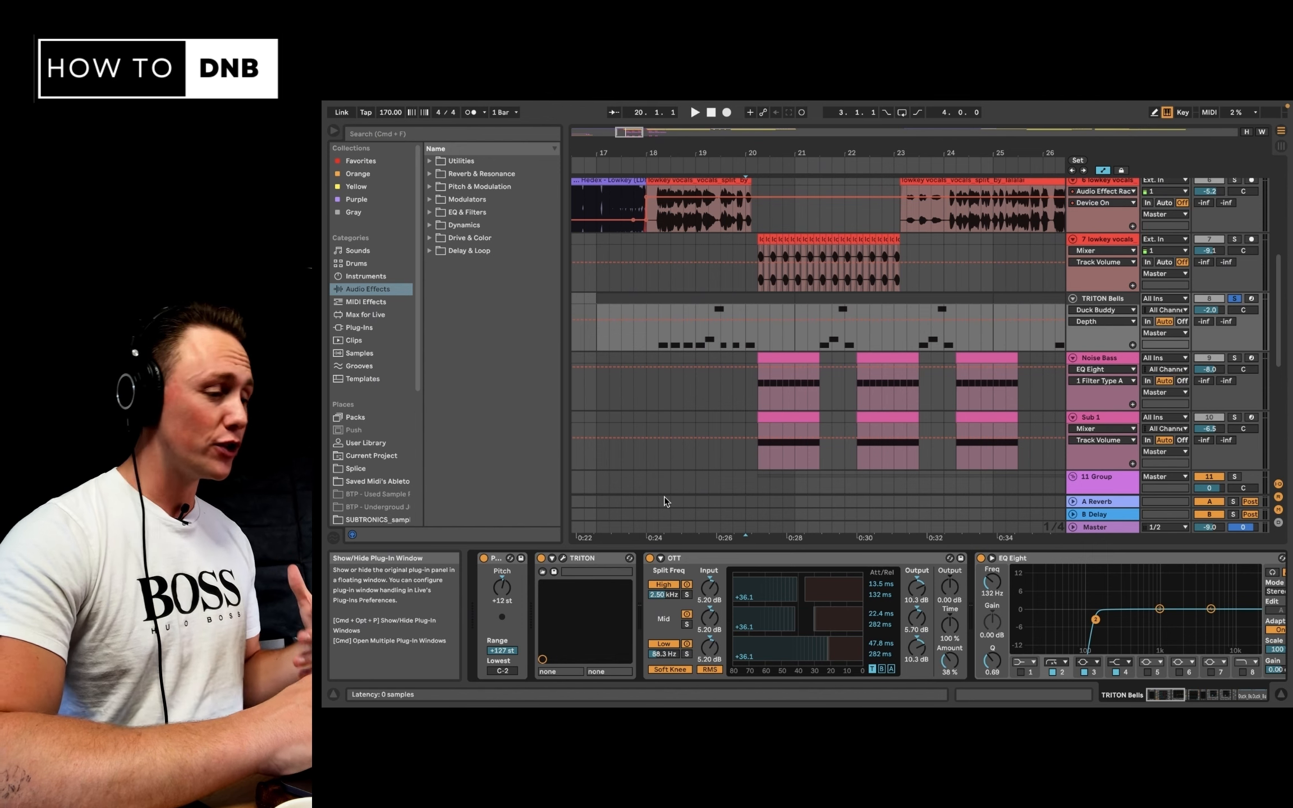
Open the TRITON plug-in window, examine the Bali Gamelon program, and close the window
key(super+alt+p)
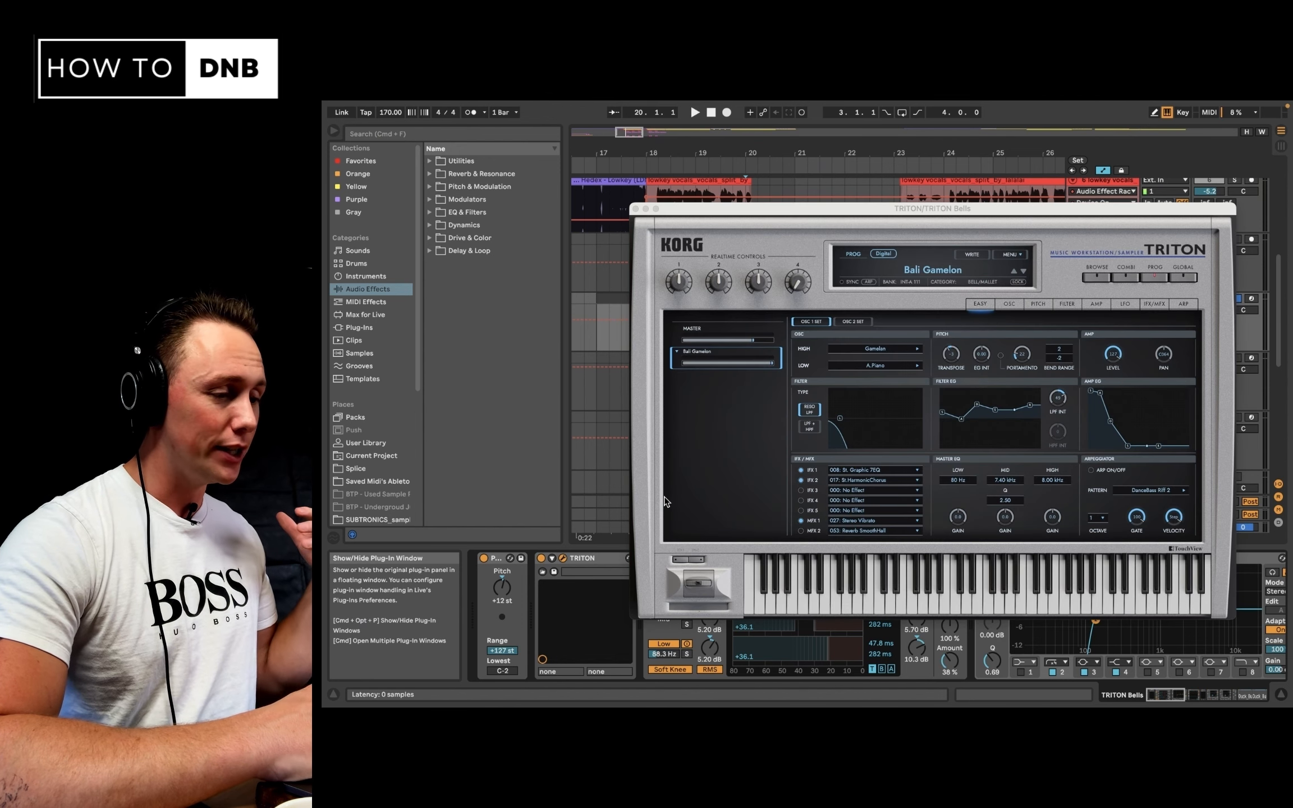
click(920, 315)
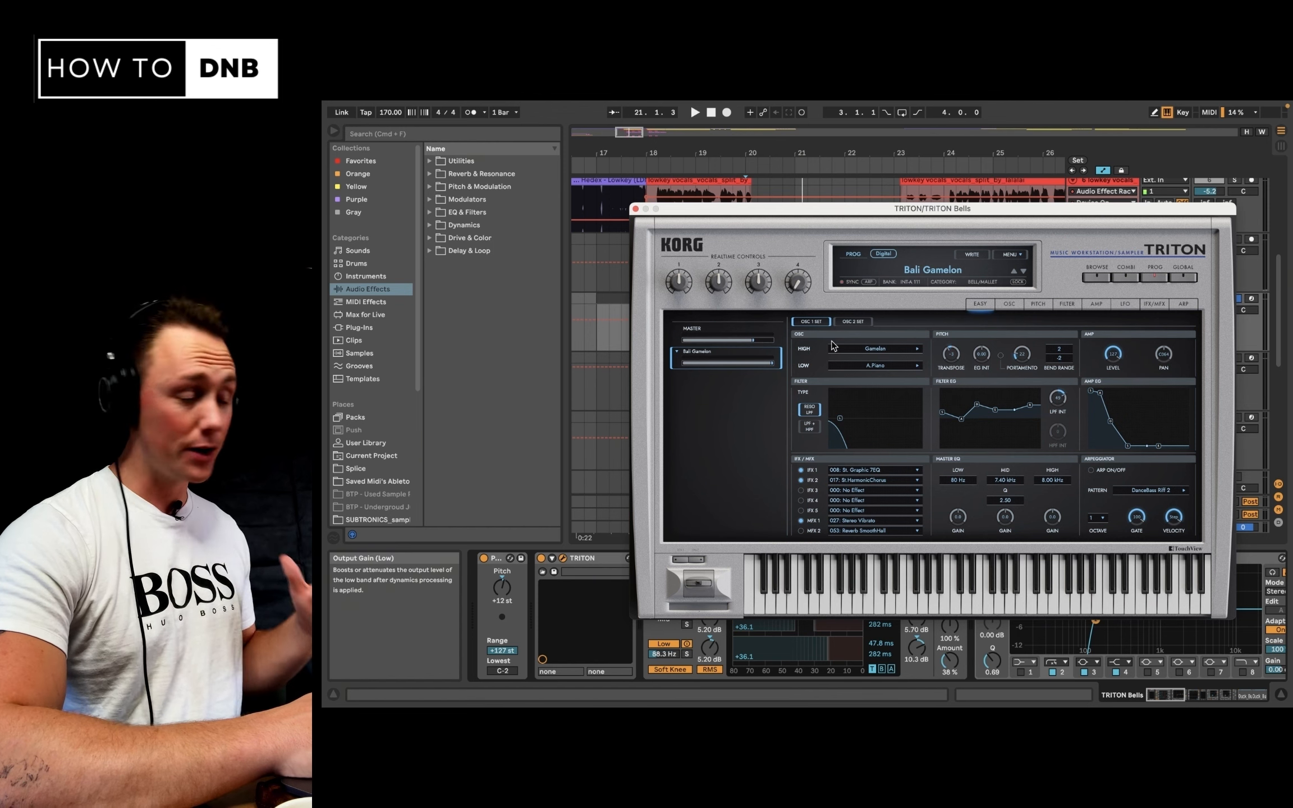
click(635, 208)
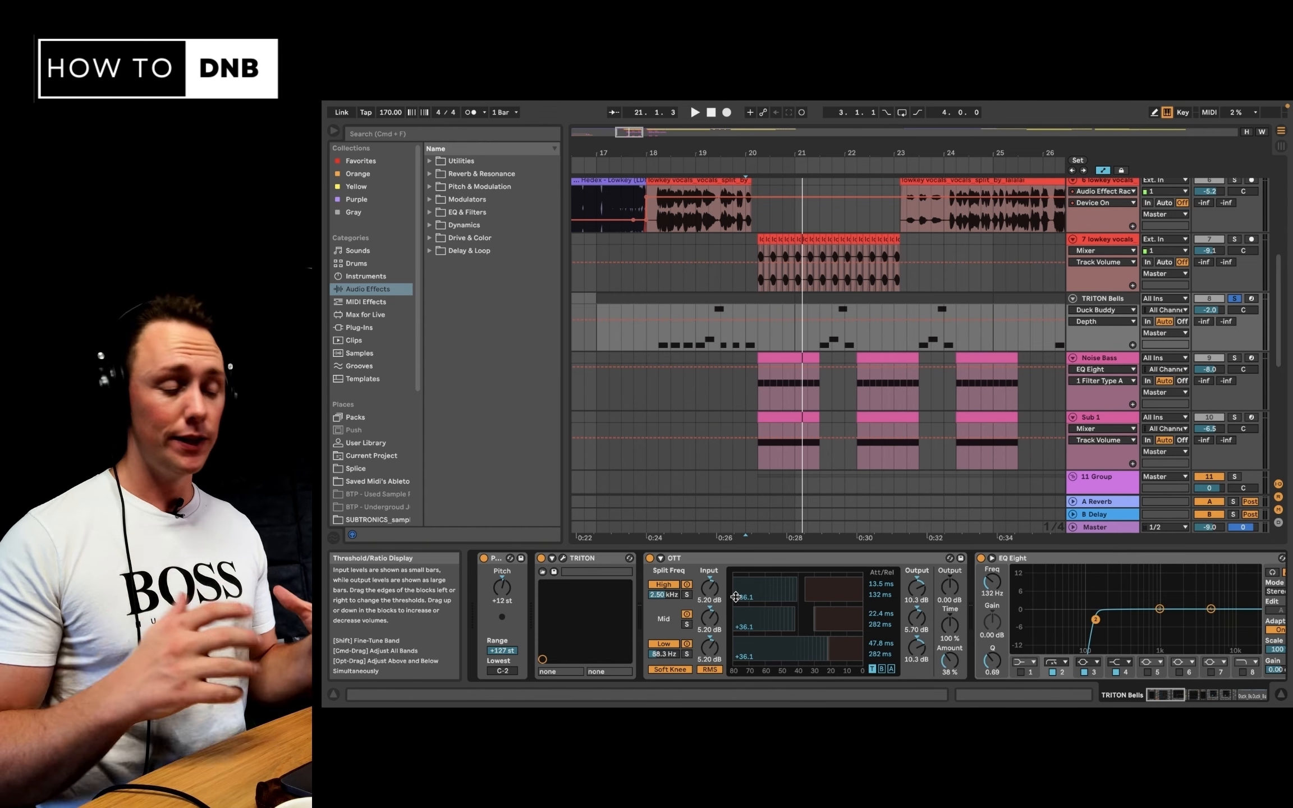
Select the OTT device on TRITON Bells and examine it along with the EQ Eight and Compressor that follow
click(759, 561)
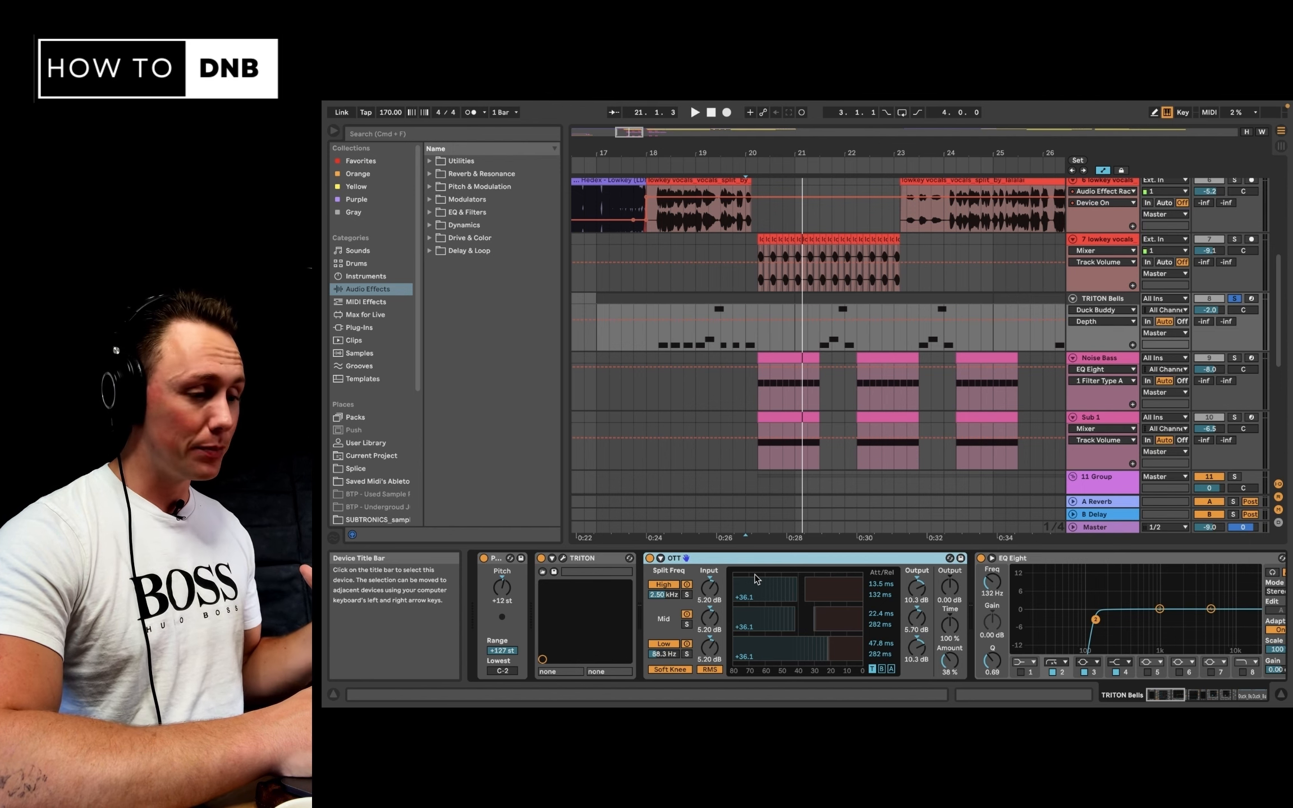
scroll(755, 574, right, 3)
scroll(755, 578, right, 3)
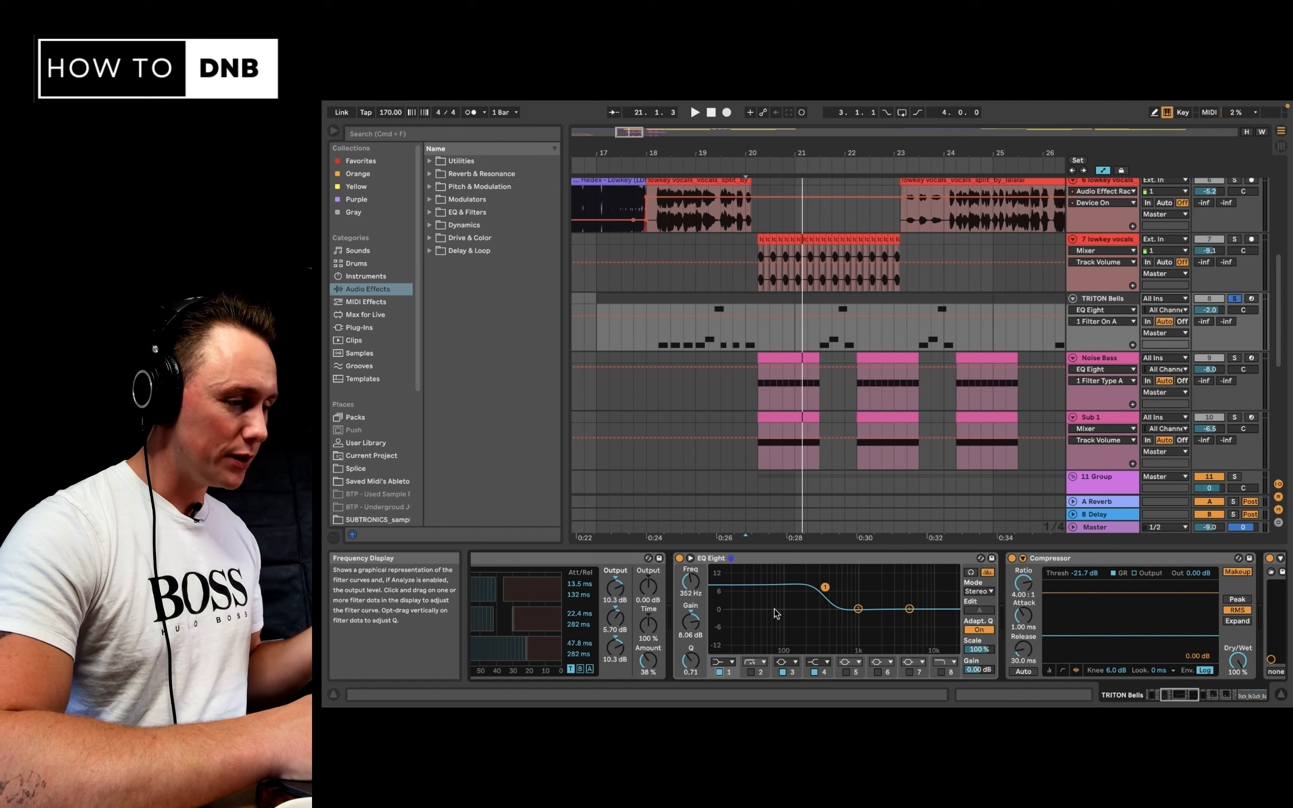
Audition TRITON Bells from 18.2.1 and examine the Eos 2 and Shifter devices further along its chain
click(659, 339)
key(space)
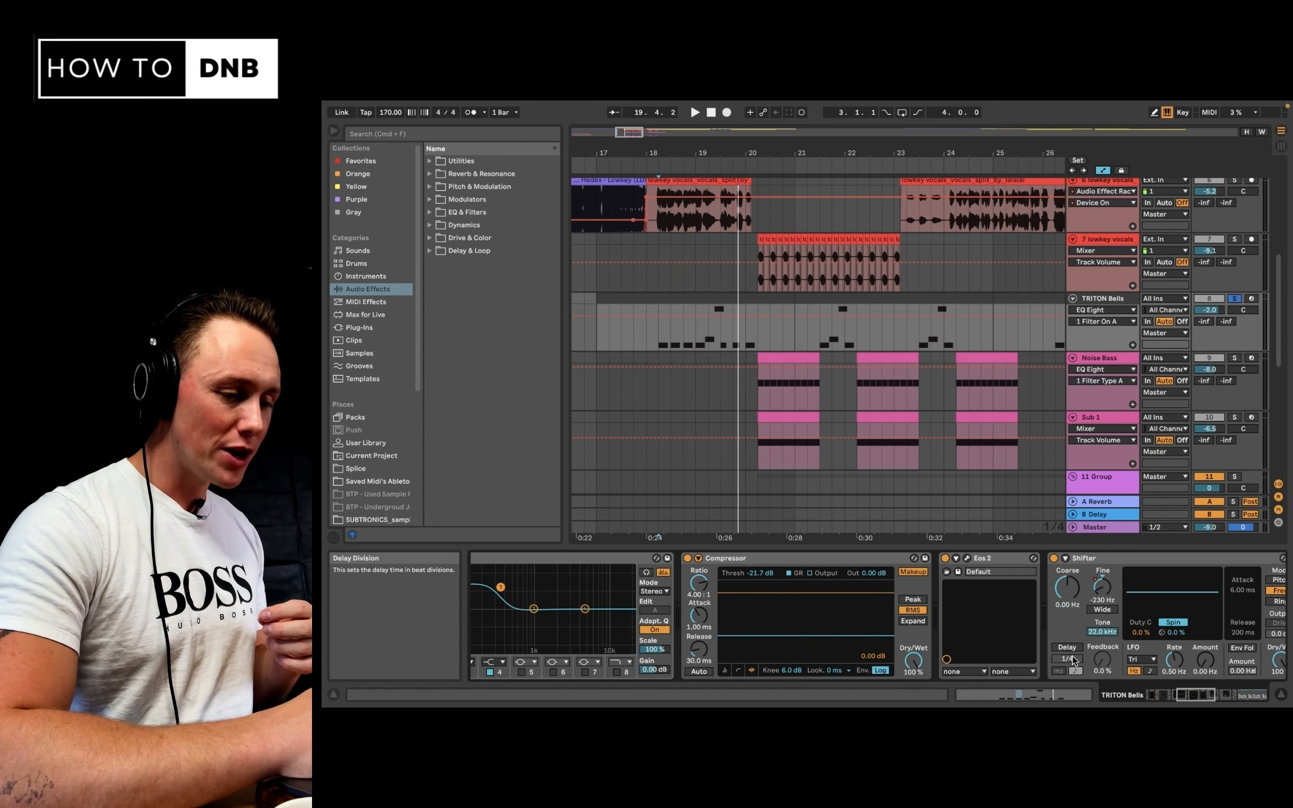
scroll(875, 617, right, 3)
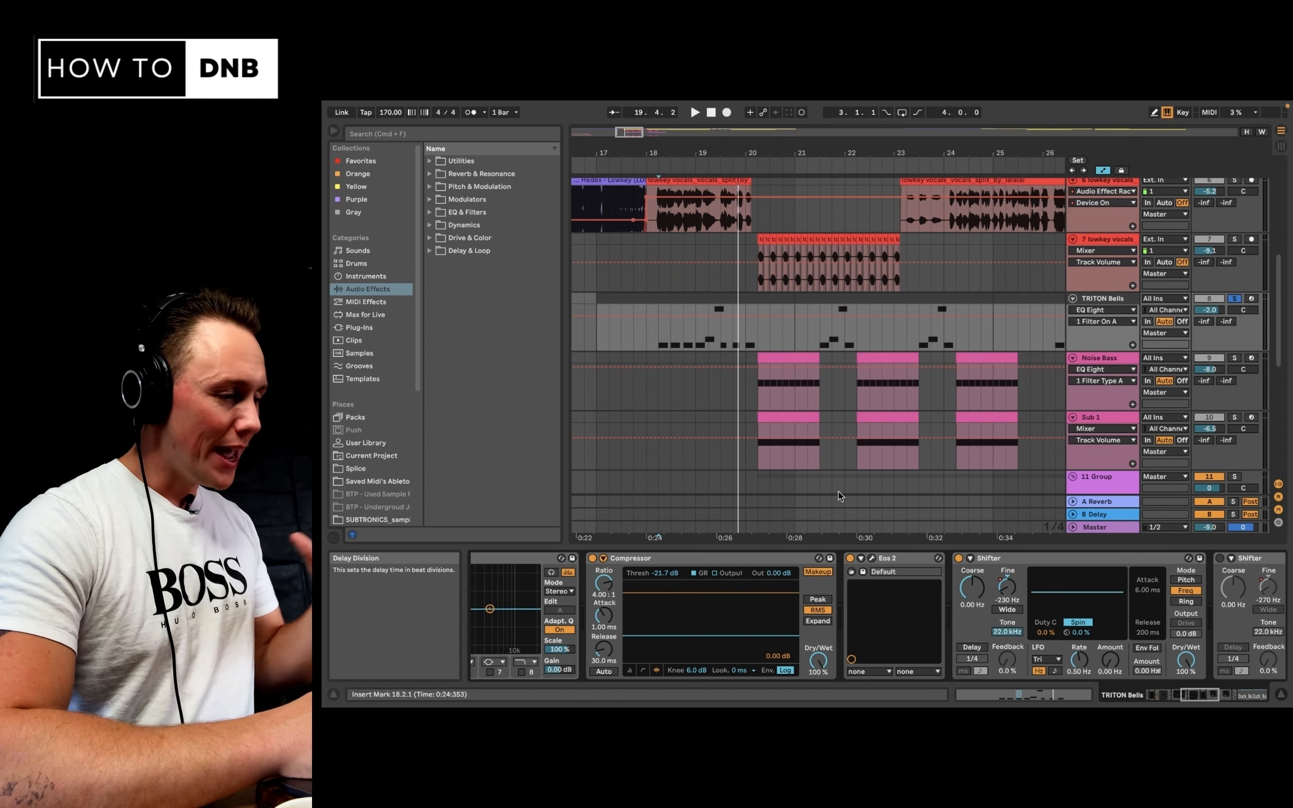
Audition the TRITON Bells track from 19.2.1 up to the start of the bass section
scroll(733, 323, up, 3)
click(760, 341)
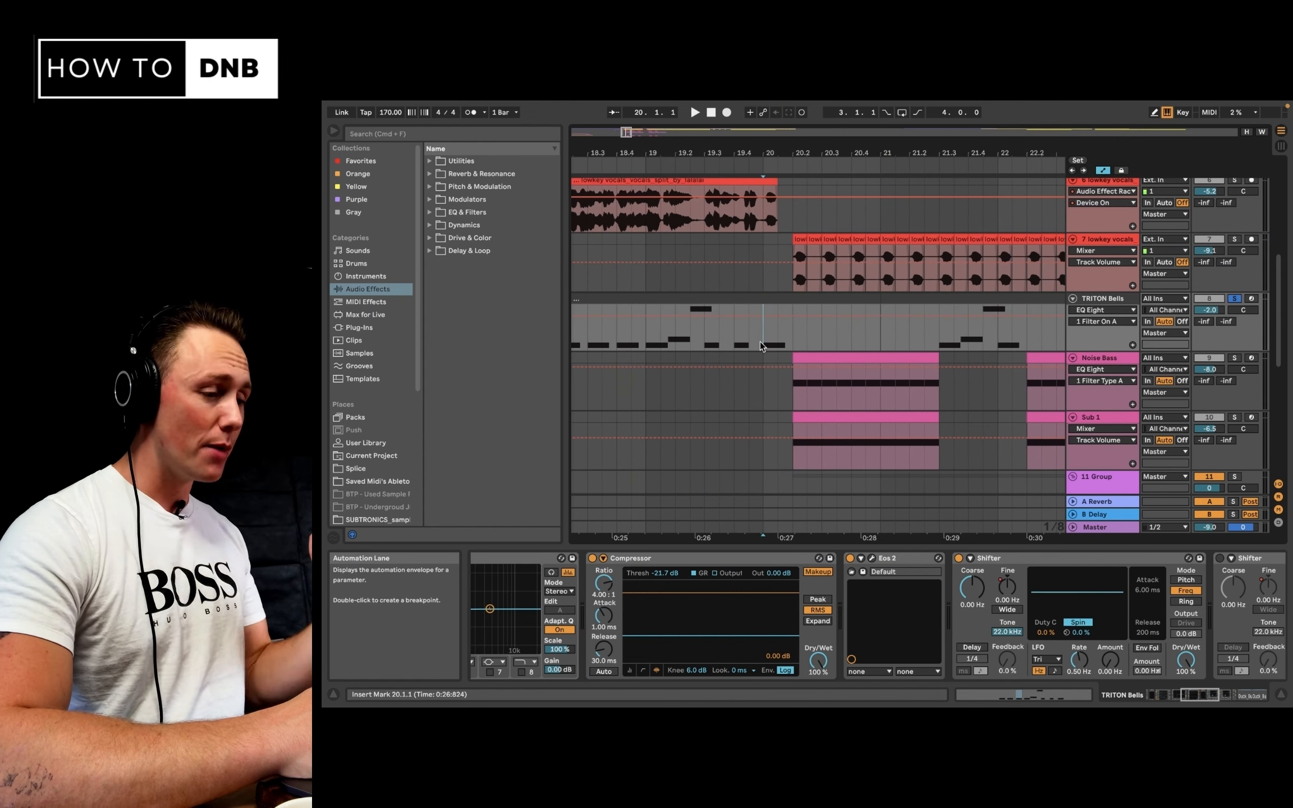
key(space)
click(675, 337)
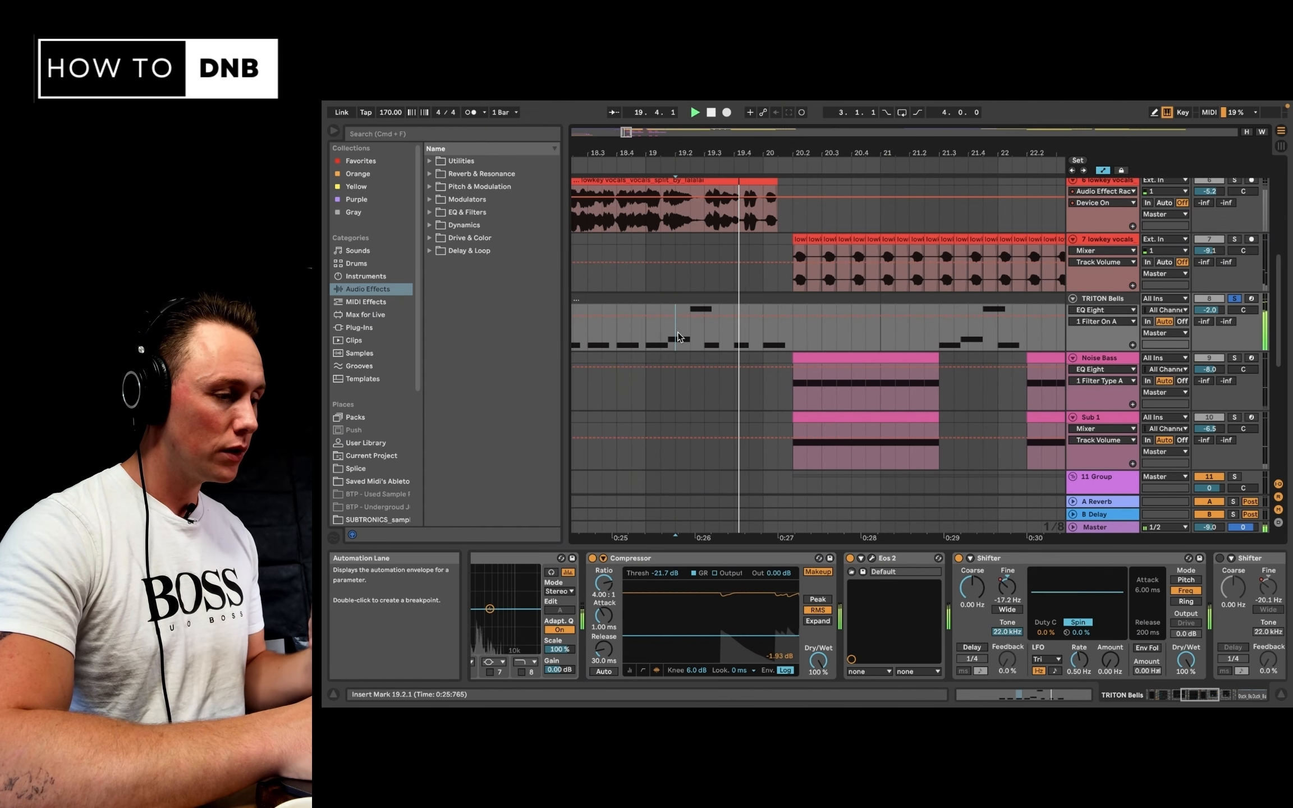
key(space)
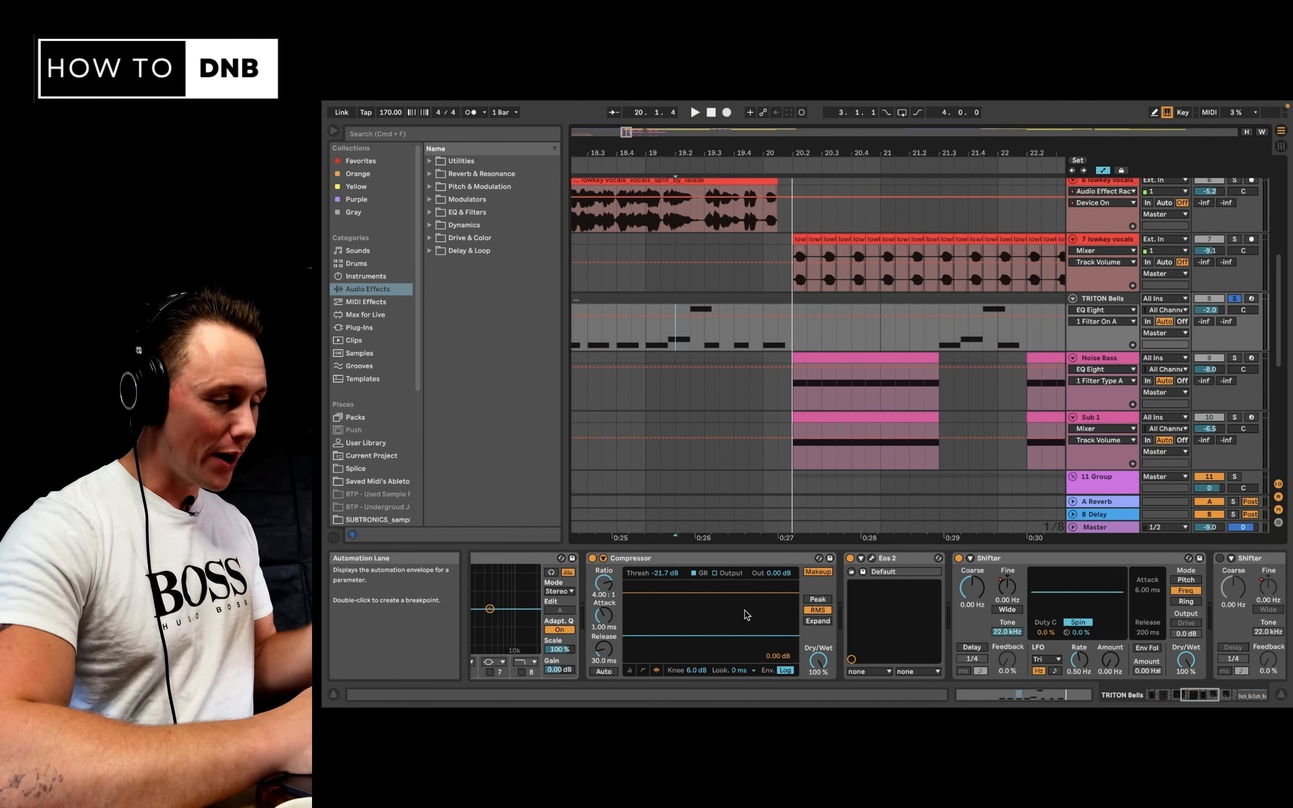
Select the first Shifter on TRITON Bells, show its Fine automation, and audition the pitch dip from 19.3.3
scroll(745, 611, right, 5)
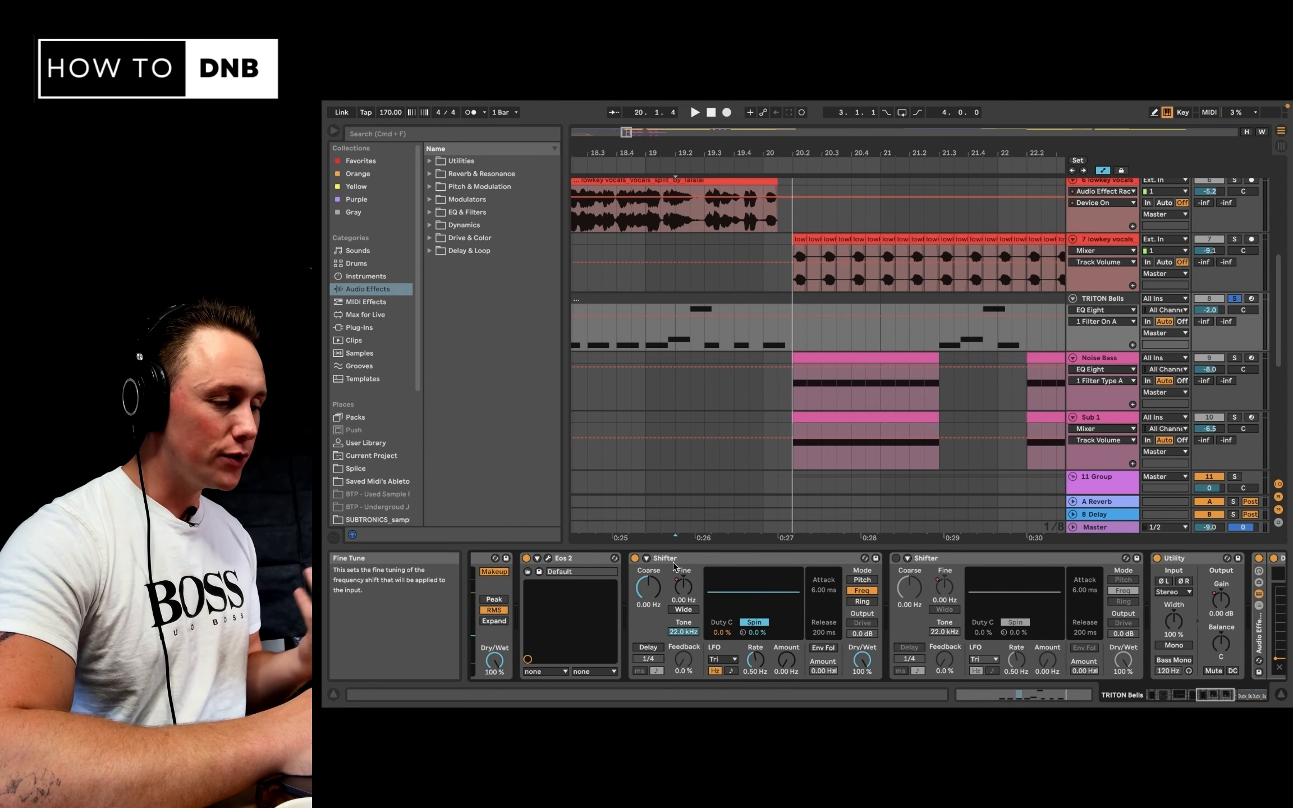
click(663, 559)
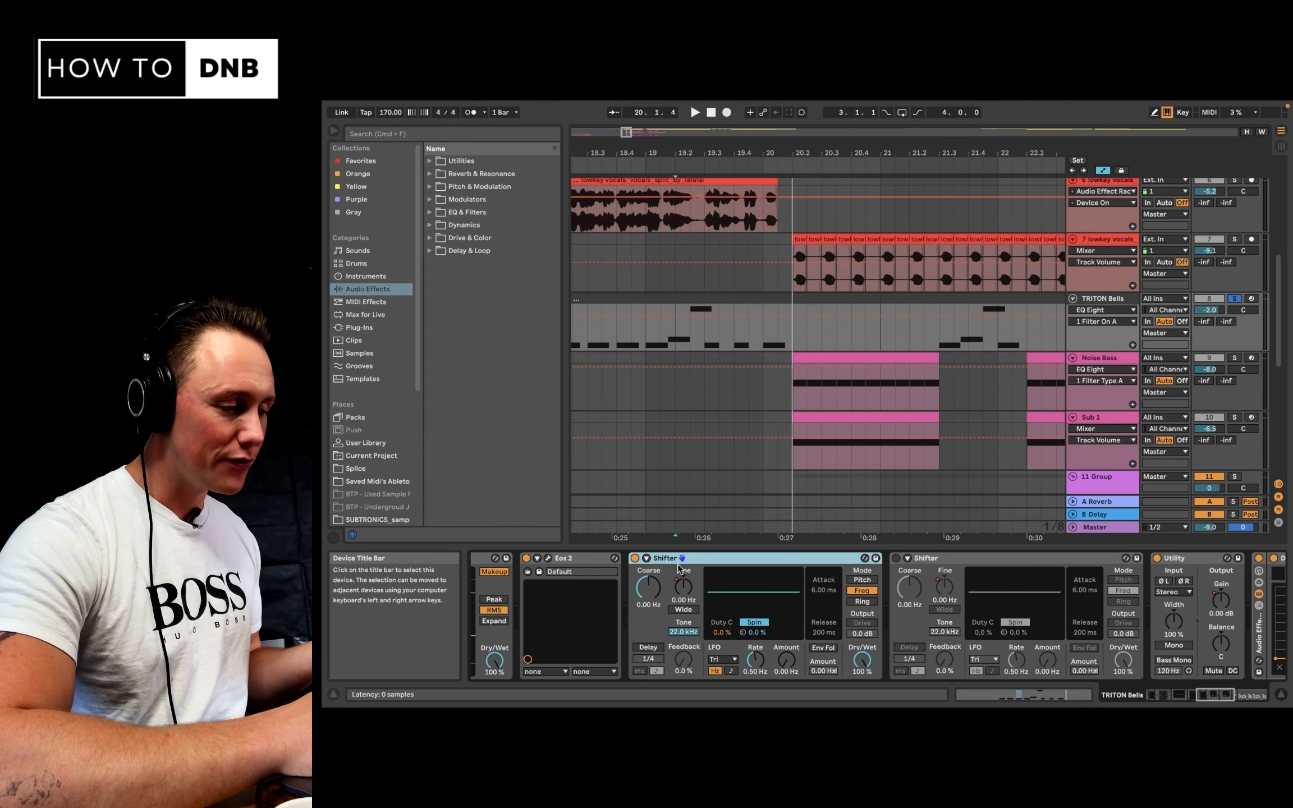
click(684, 592)
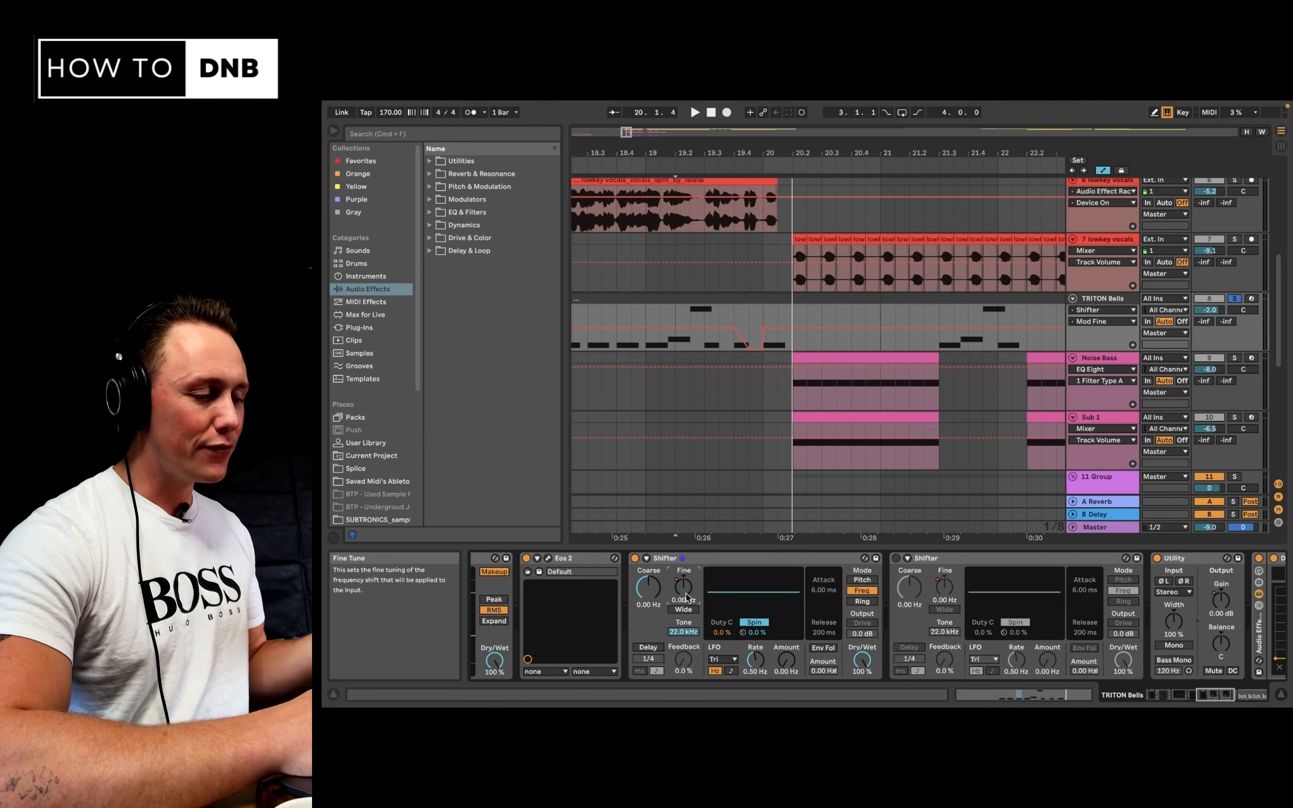
click(716, 559)
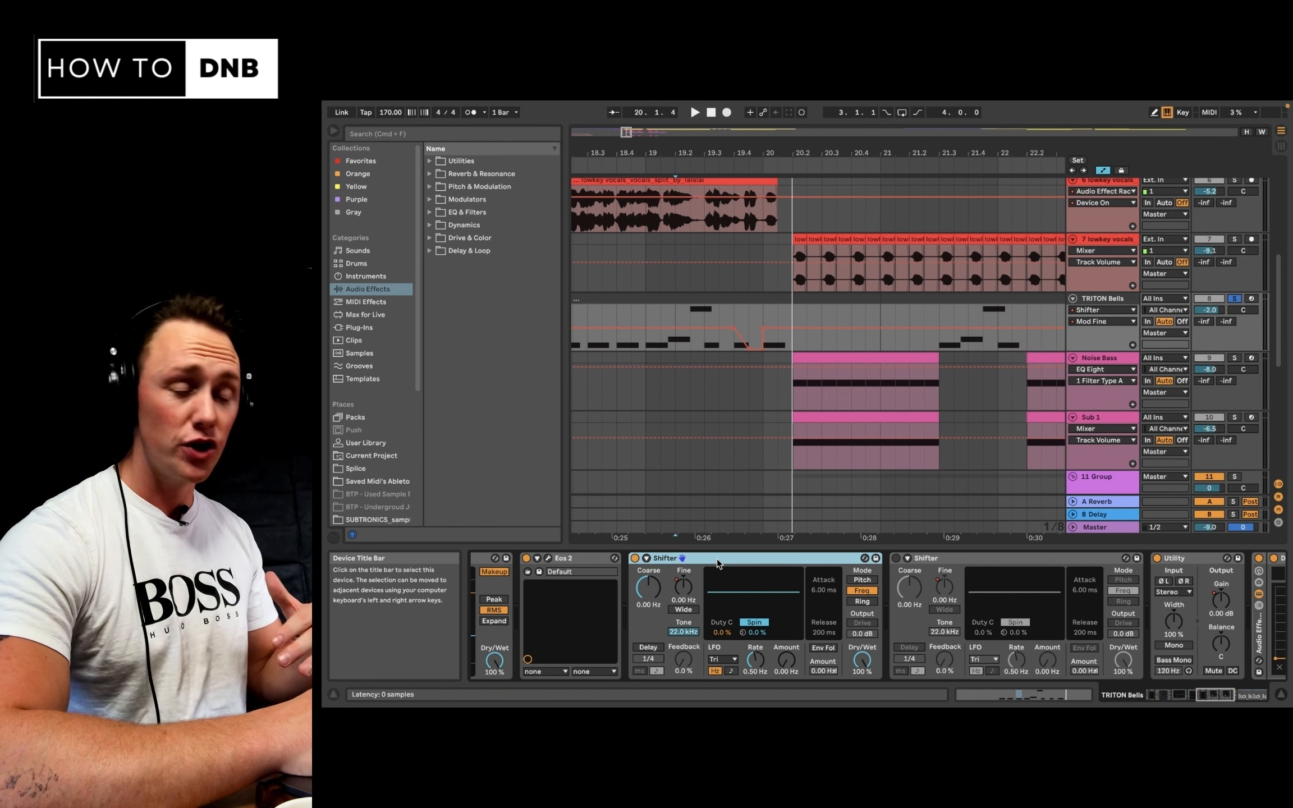
click(649, 592)
click(683, 586)
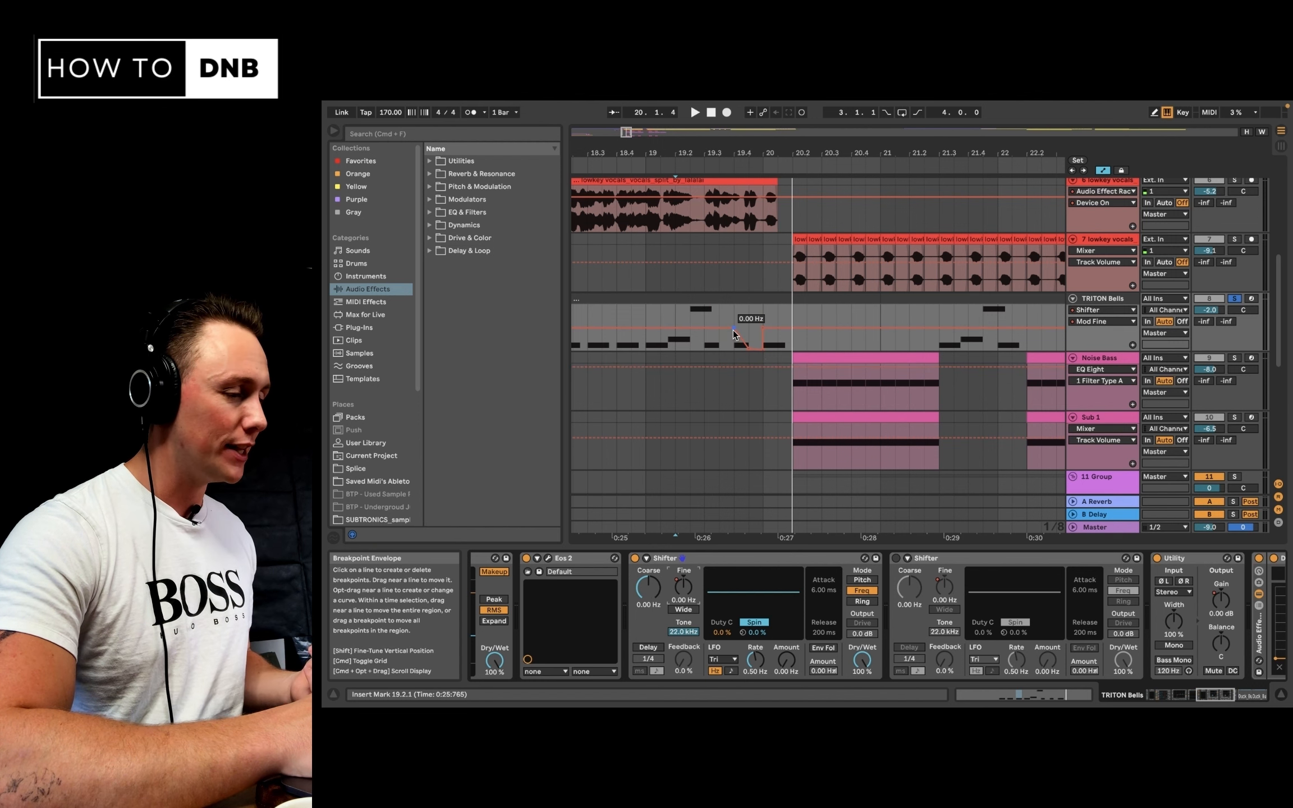
click(722, 307)
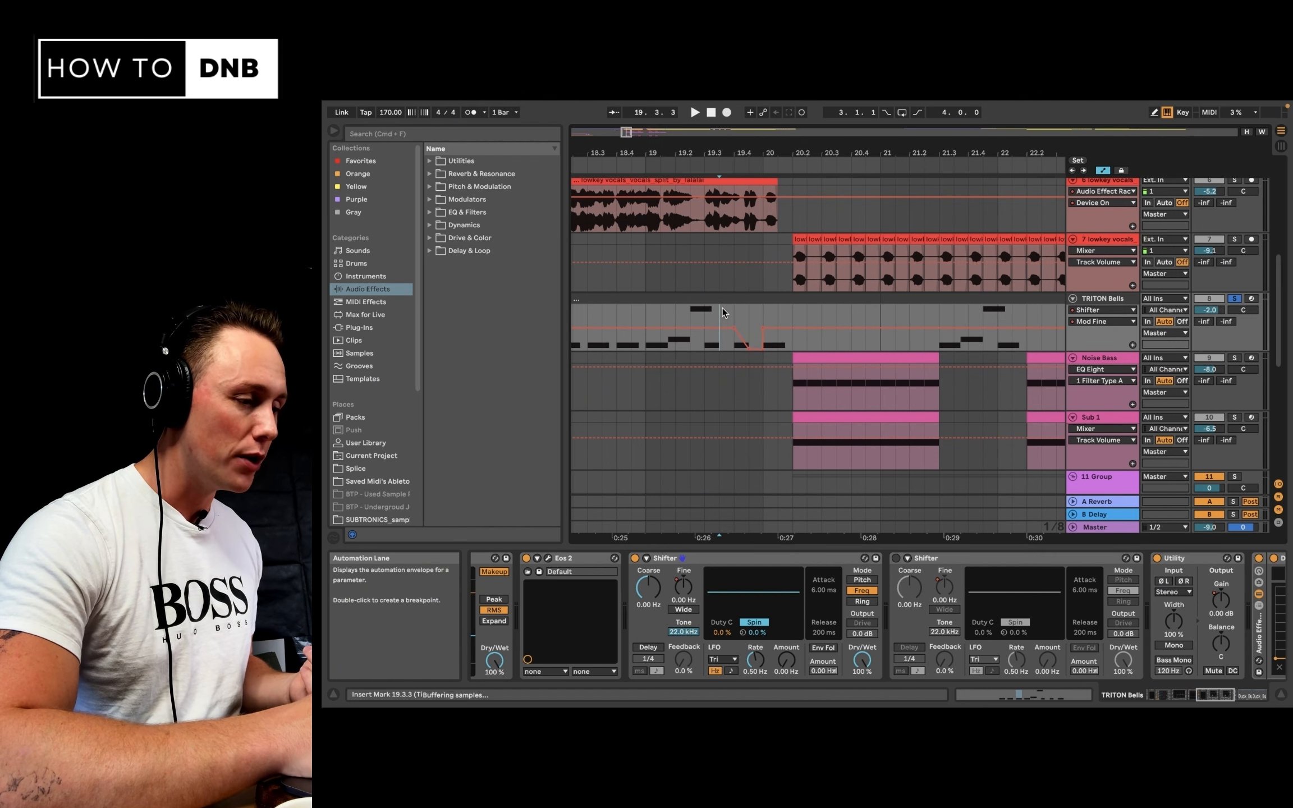
key(space)
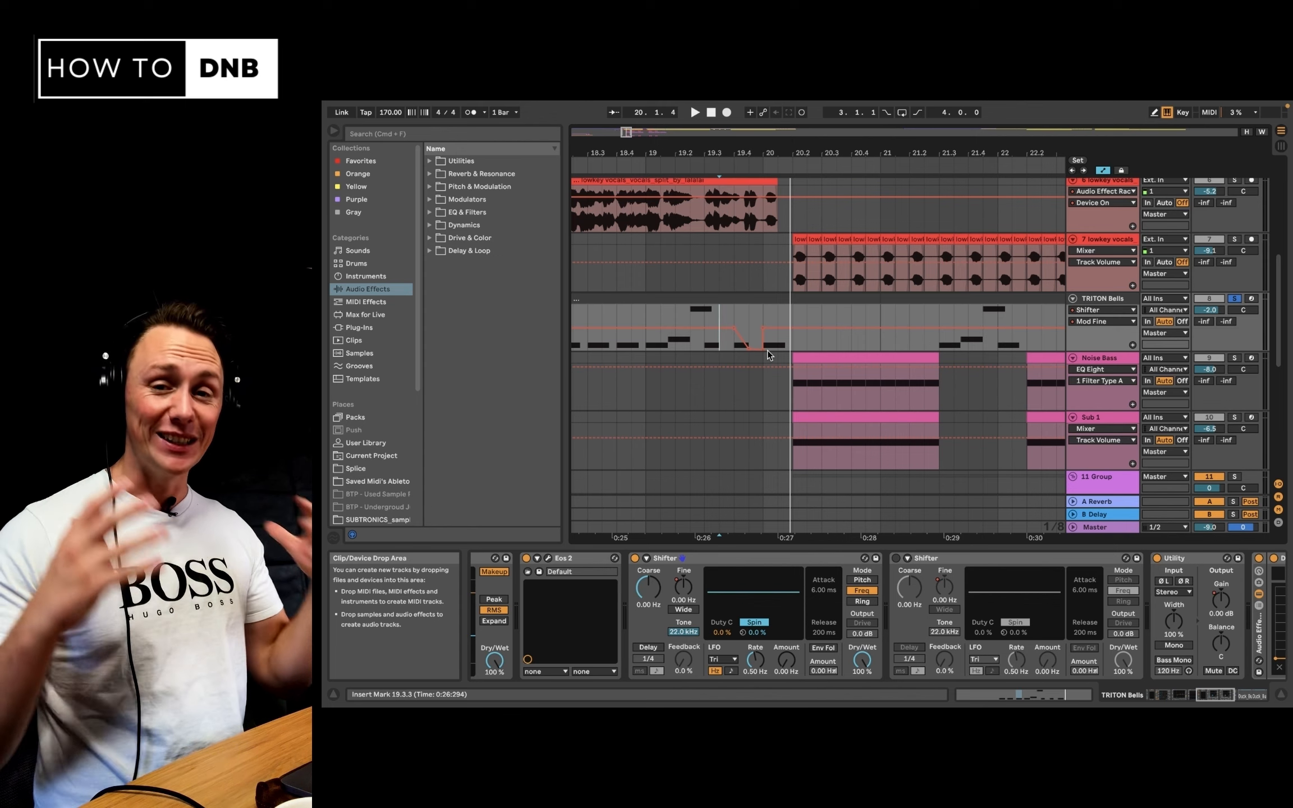
Examine the Kick and Snare Duck_Buddy devices at the end of the TRITON Bells chain
scroll(897, 624, right, 5)
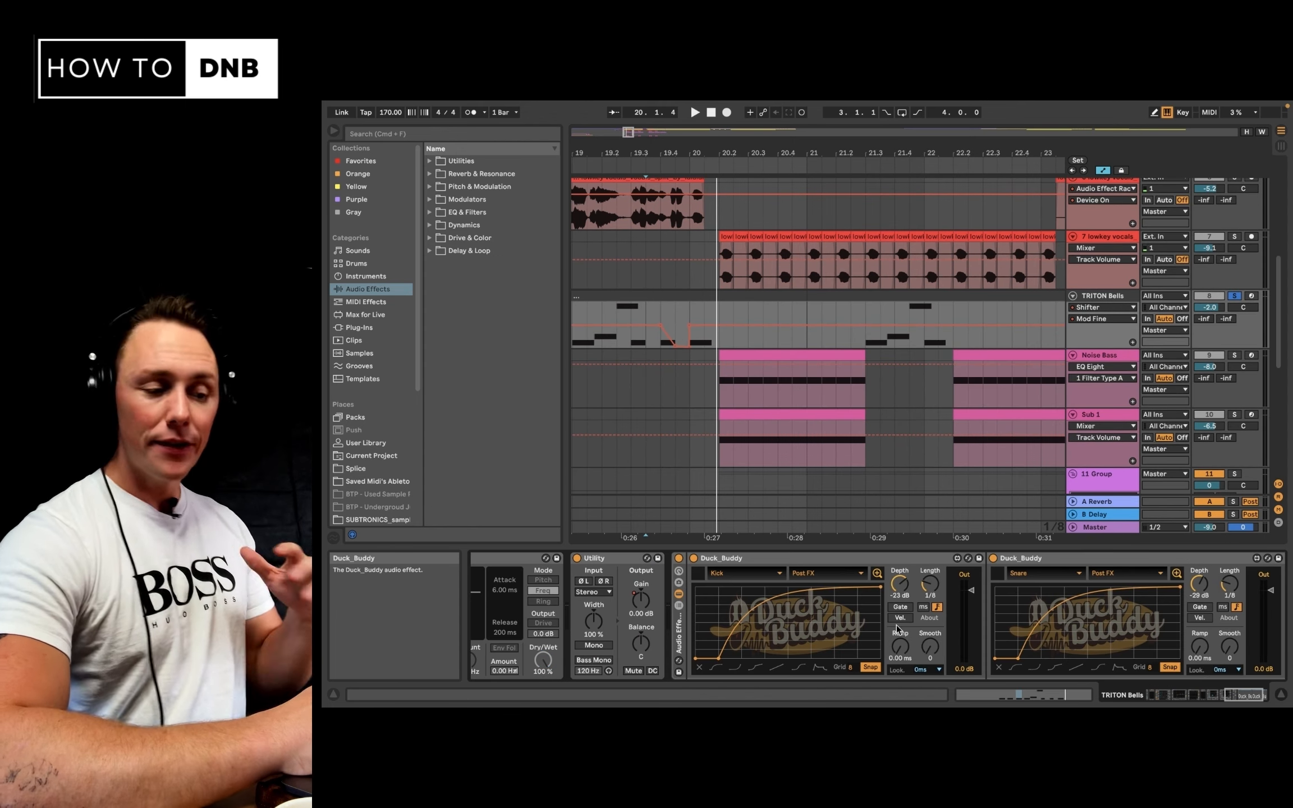
right_click(912, 558)
click(1141, 558)
click(1141, 558)
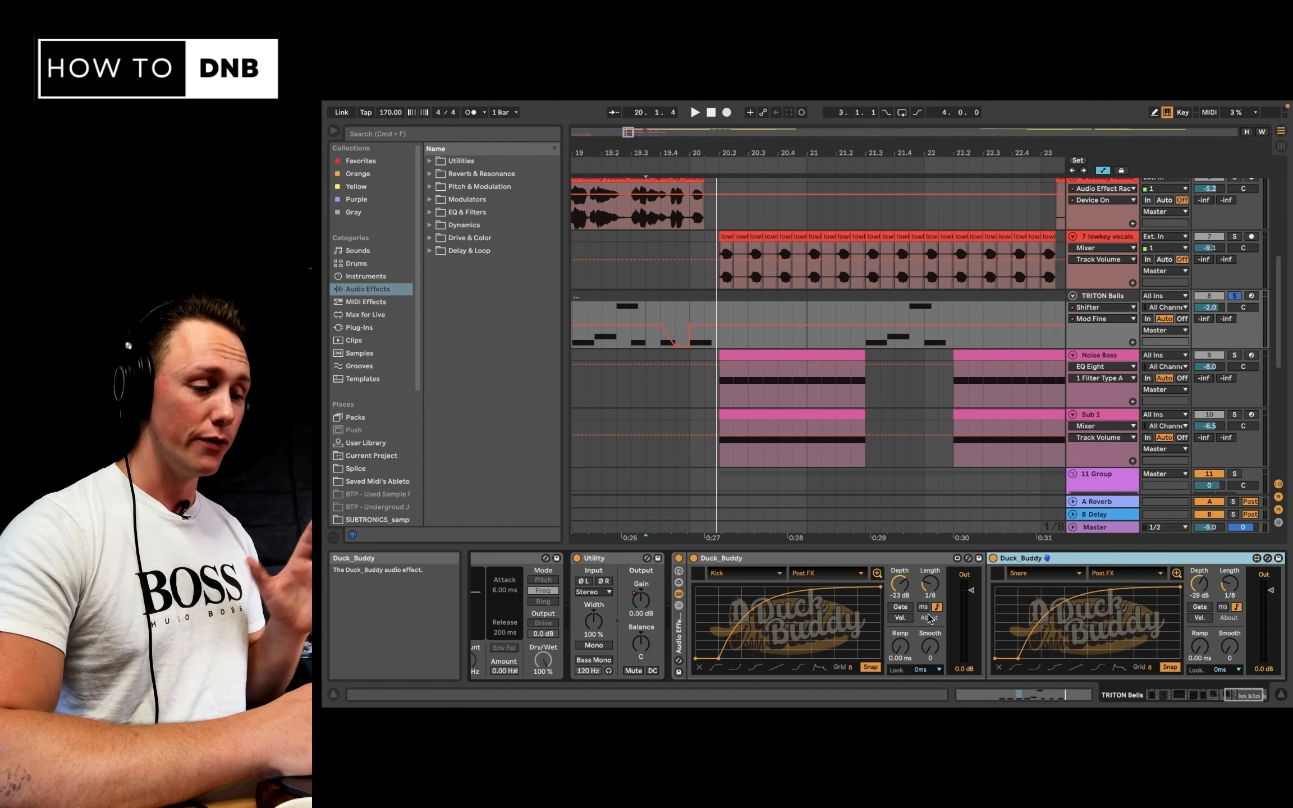
click(760, 559)
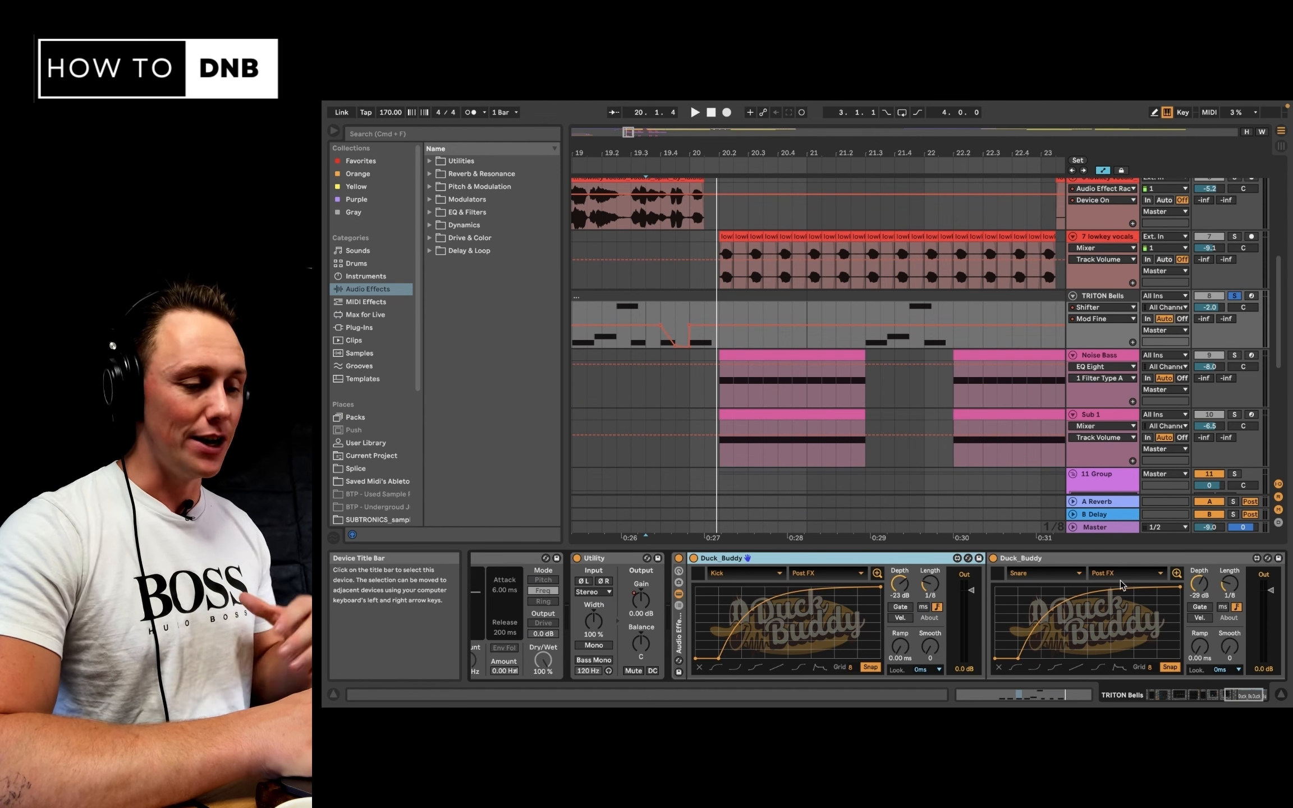
scroll(1138, 587, right, 1)
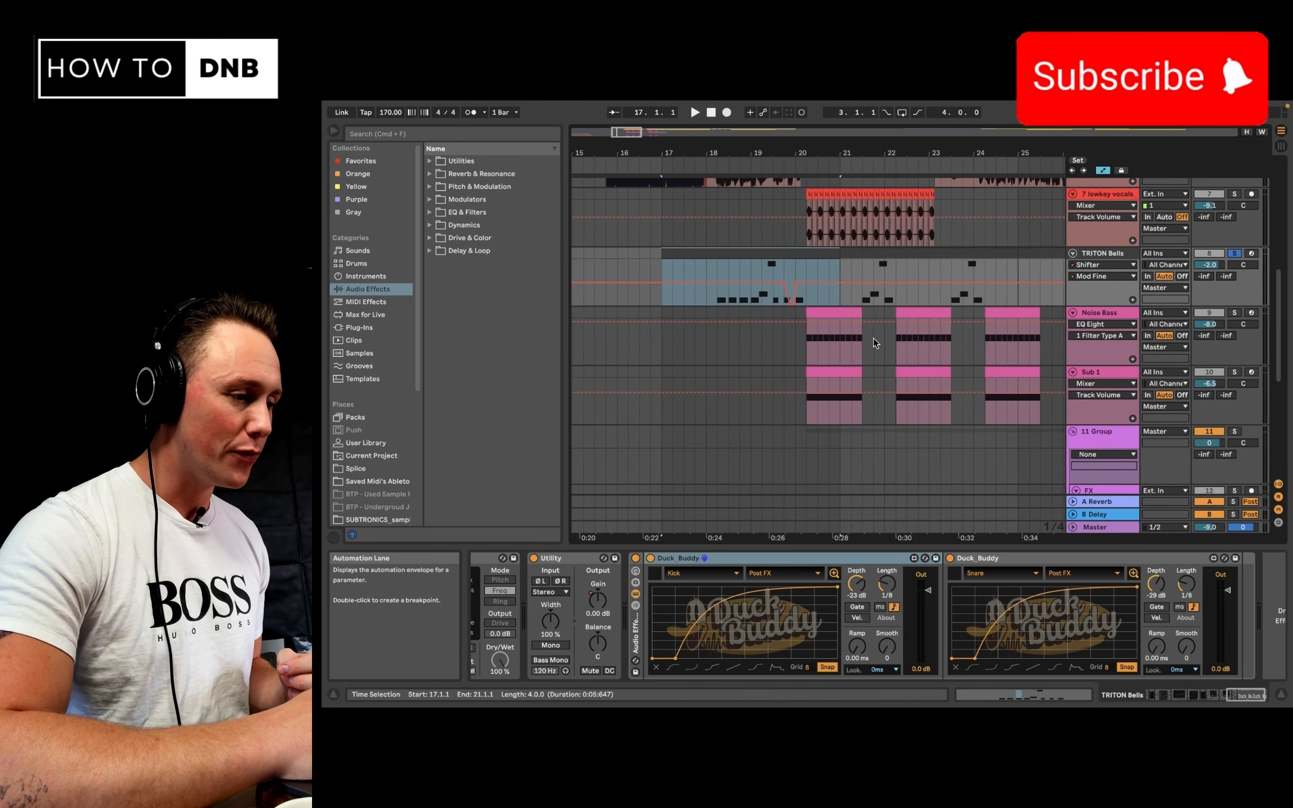
Select and open the TRITON Bells MIDI clip spanning 21.1.1 to 25.1.1 to examine it
click(893, 255)
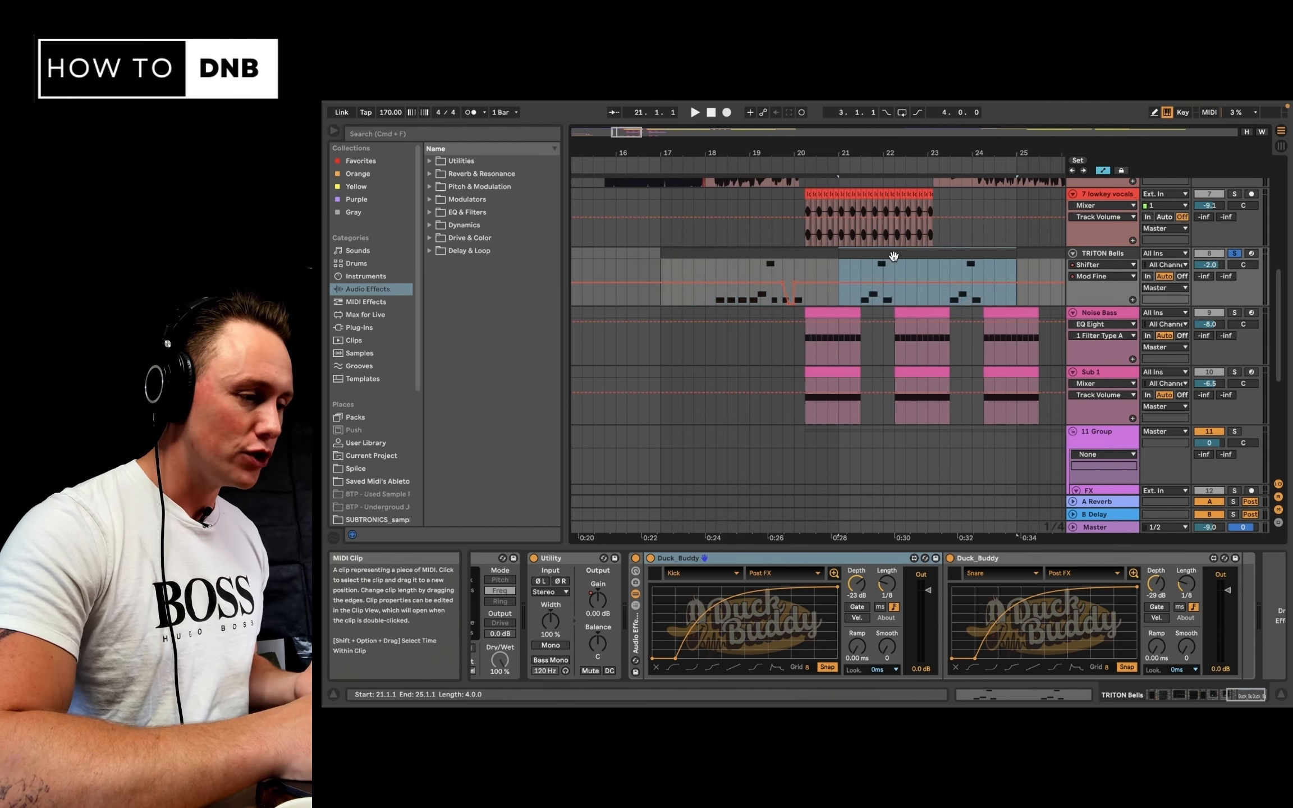
double_click(893, 256)
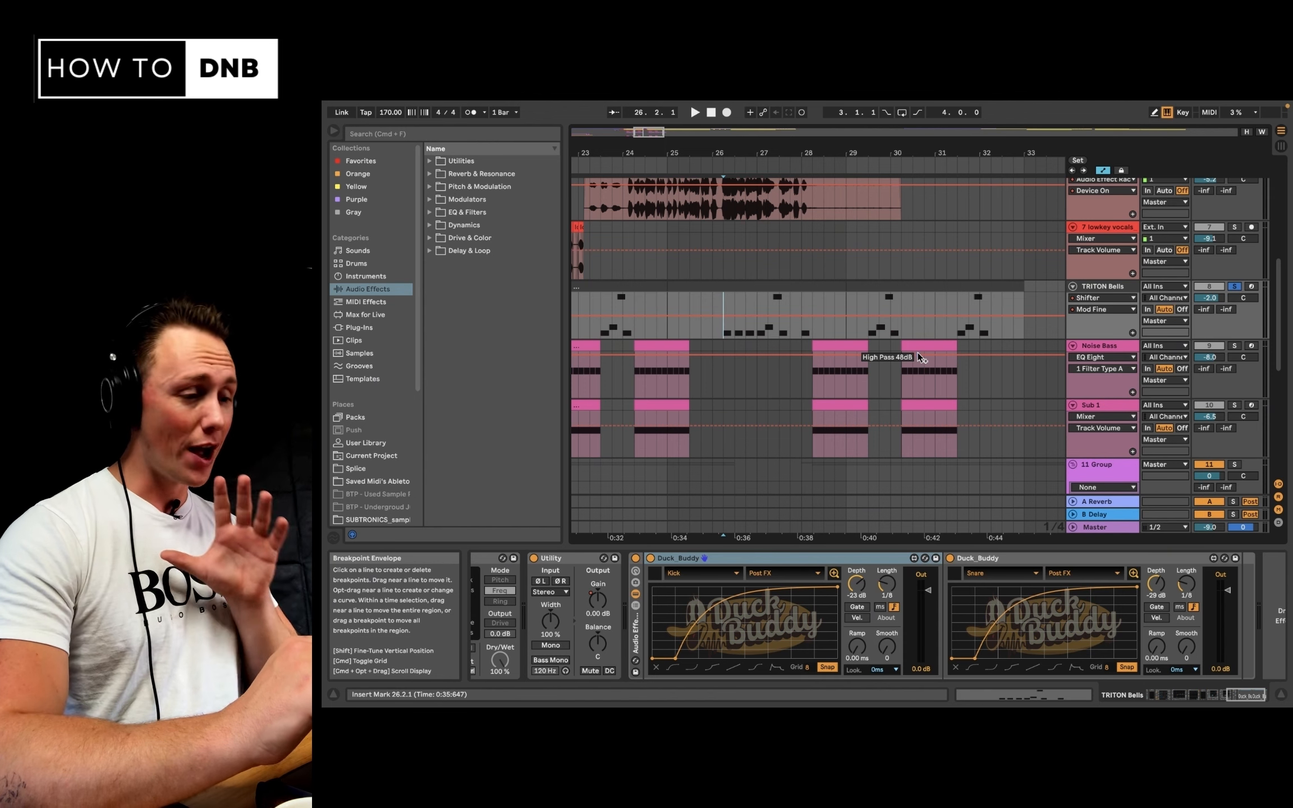
scroll(932, 351, left, 5)
scroll(932, 351, down, 1)
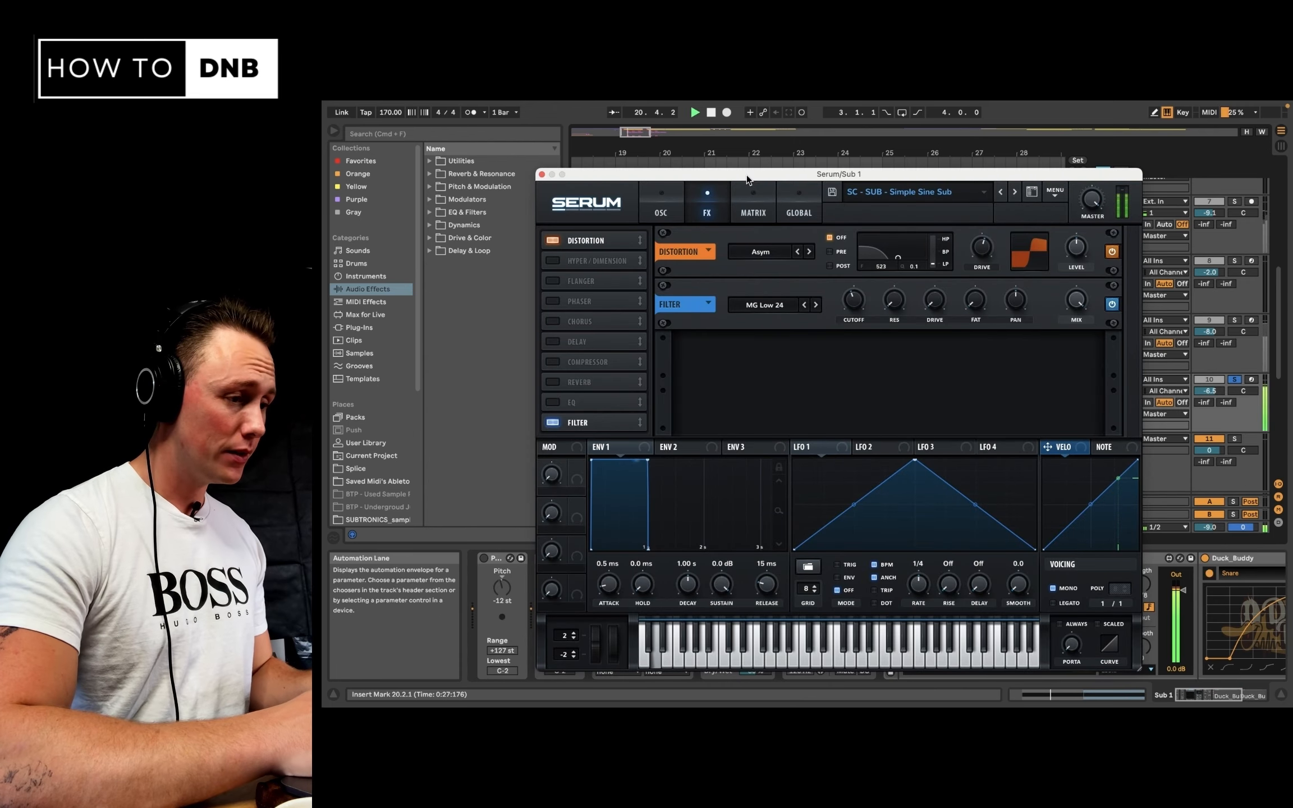
Show the start of the Sub 1 device chain and open its Serum plug-in window
drag(746, 174, 744, 462)
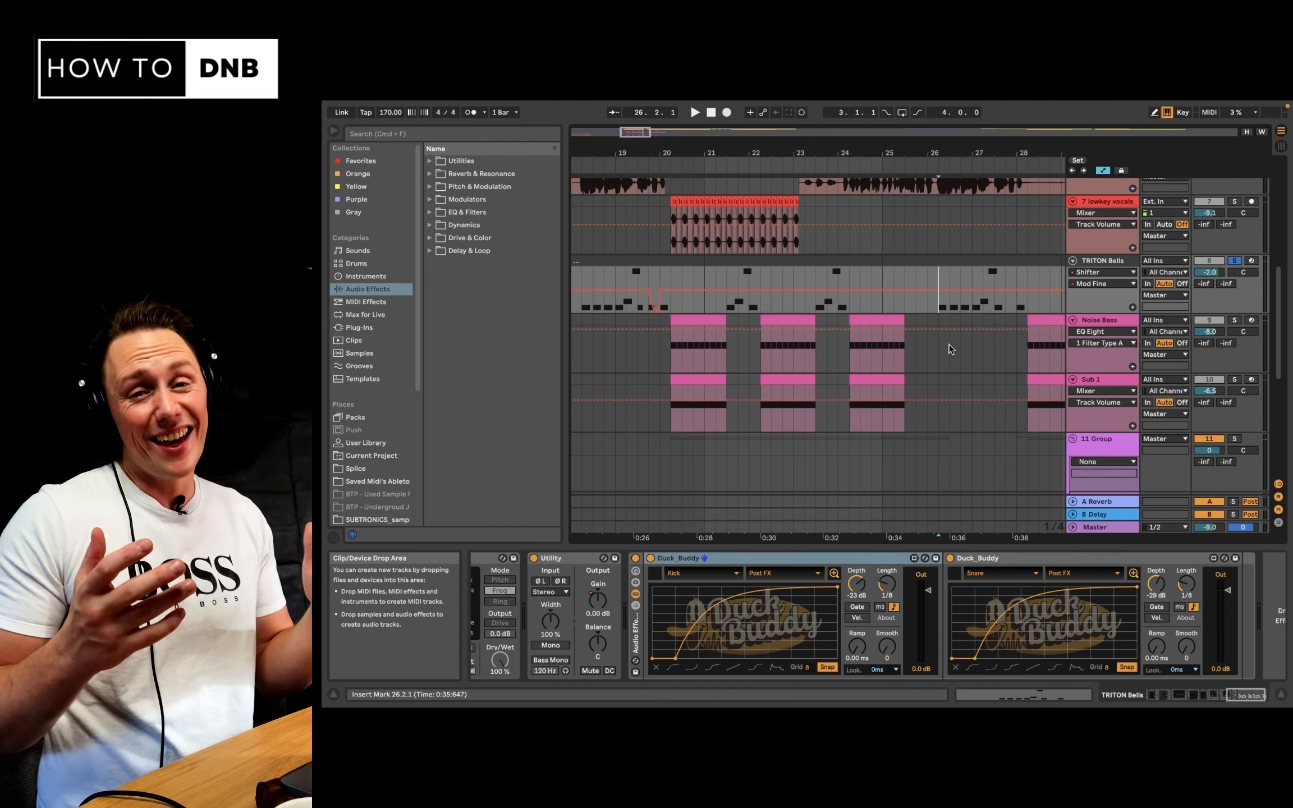
click(1089, 380)
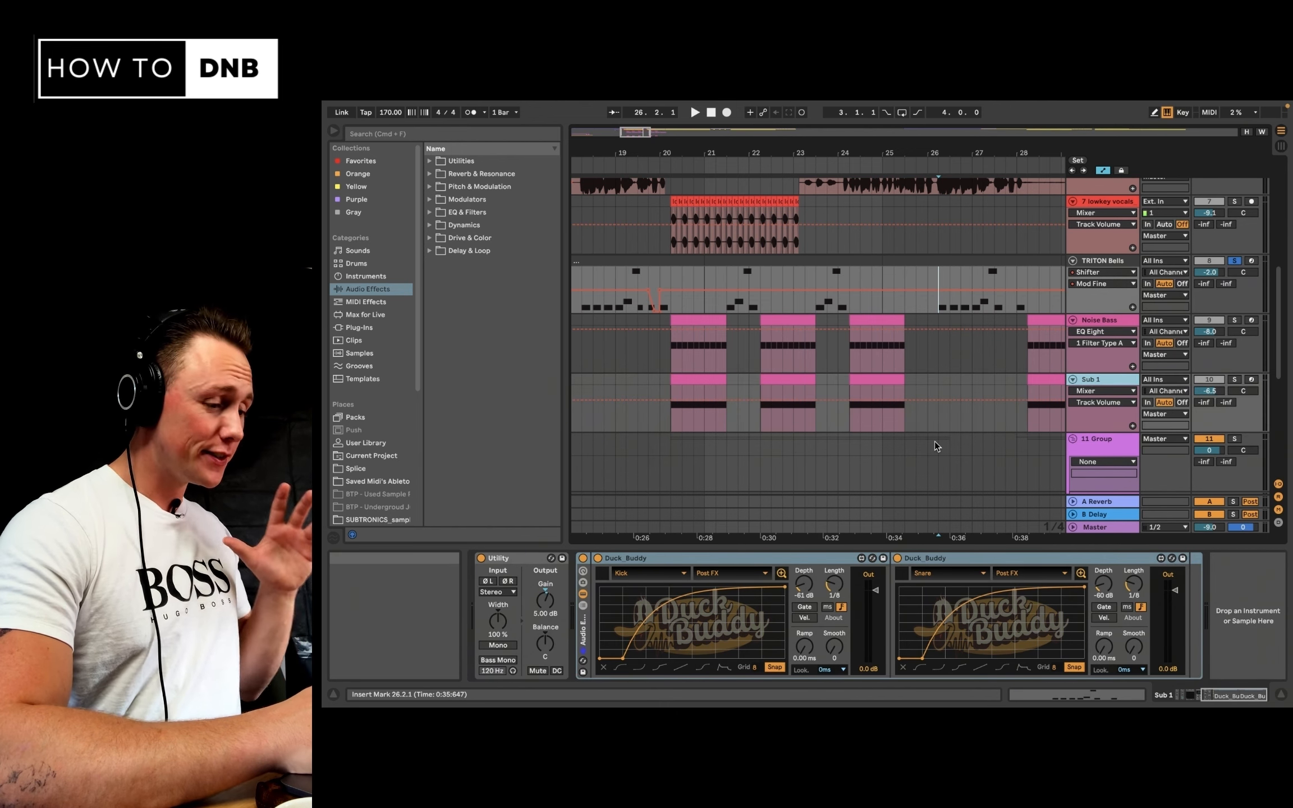
scroll(635, 662, left, 8)
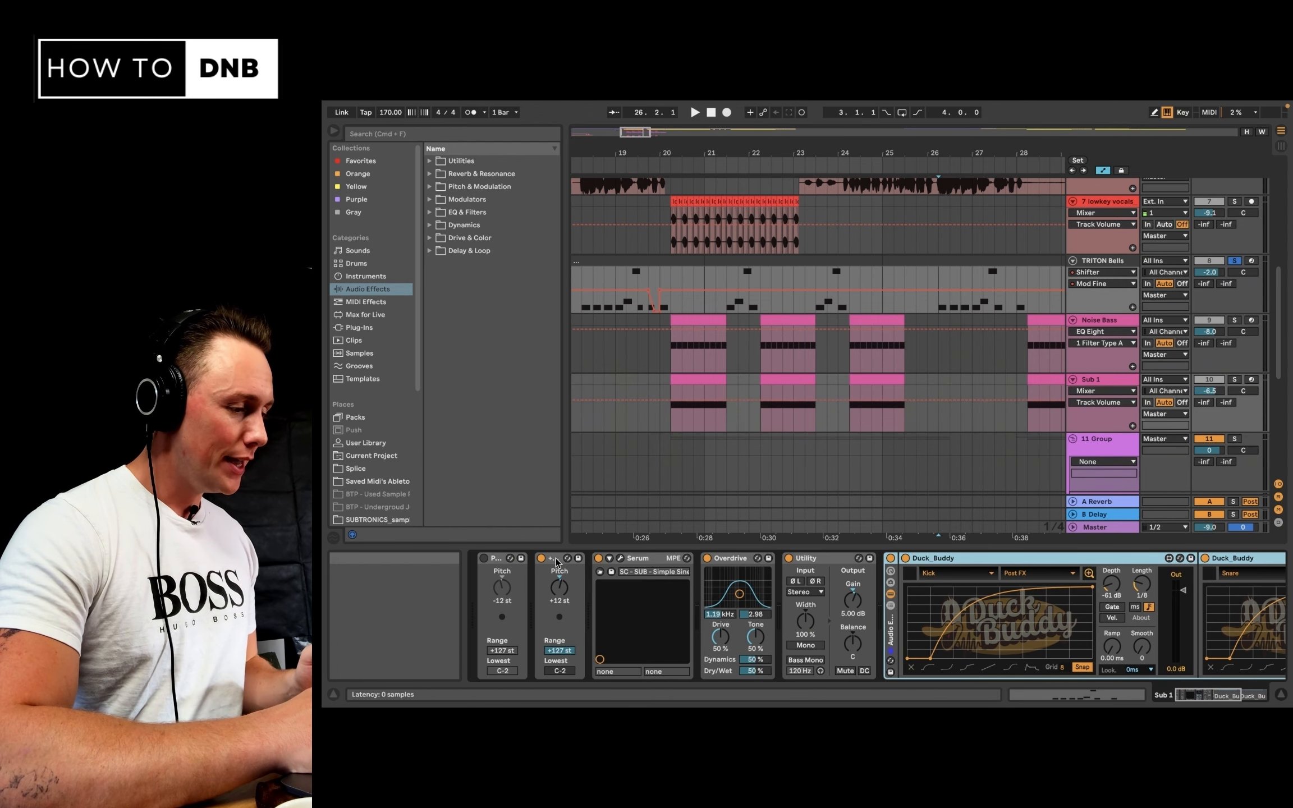
click(640, 557)
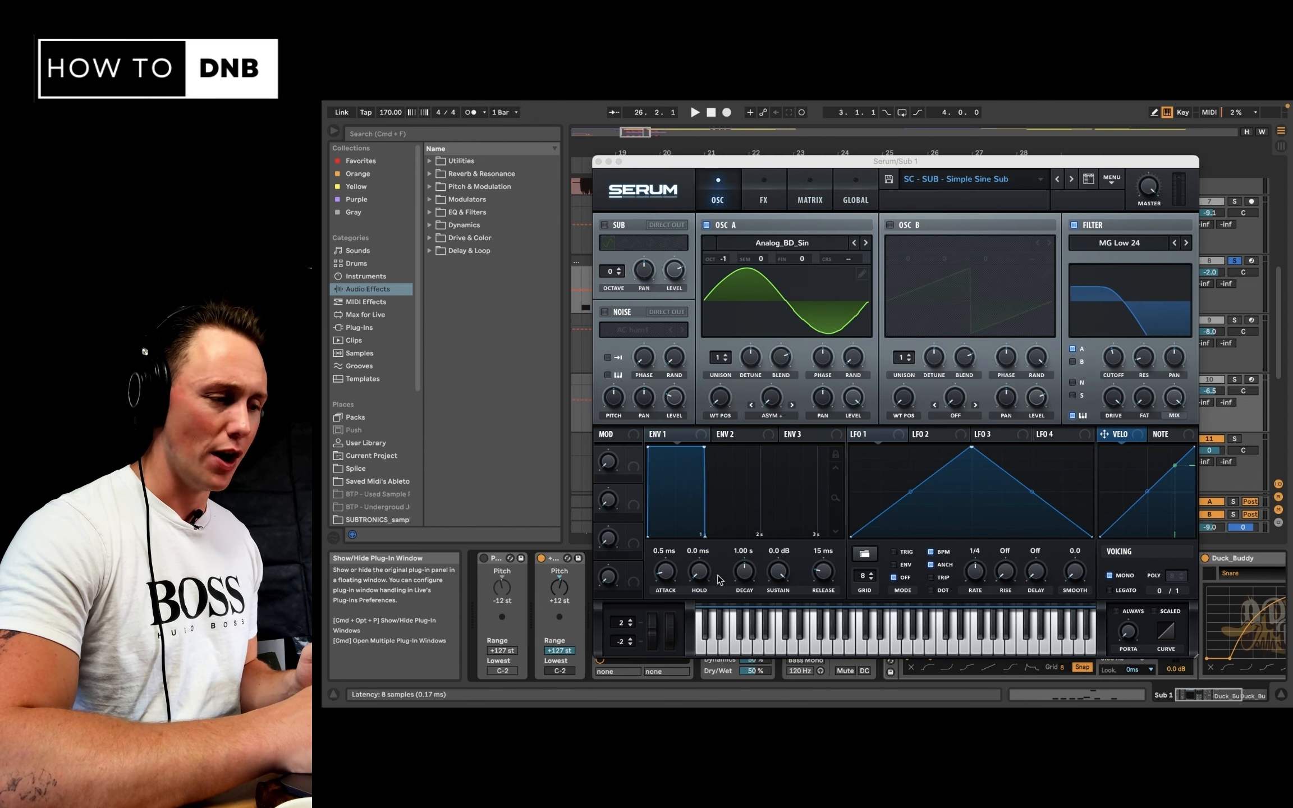
Examine Oscillator A's Analog_BD_Sin wavetable and its harmonics in Serum's wavetable editor
click(796, 243)
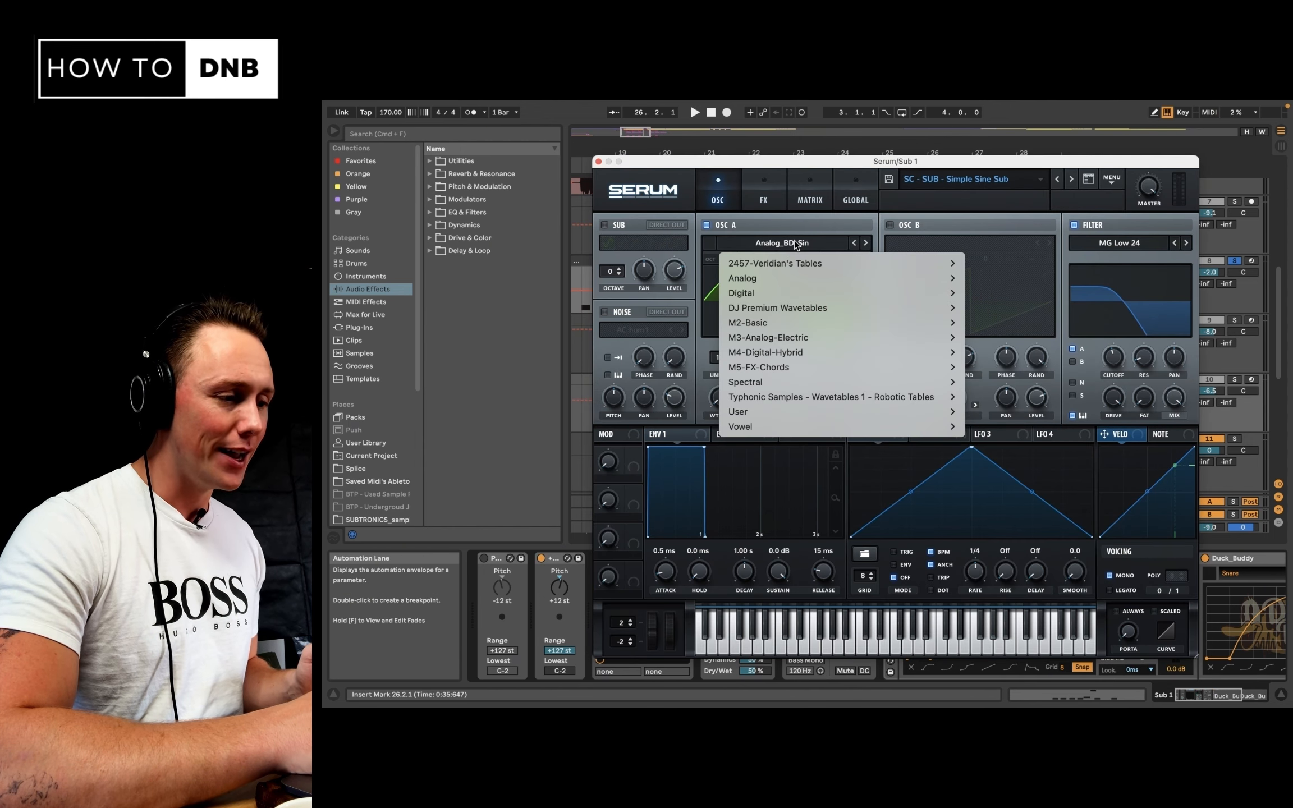
click(795, 242)
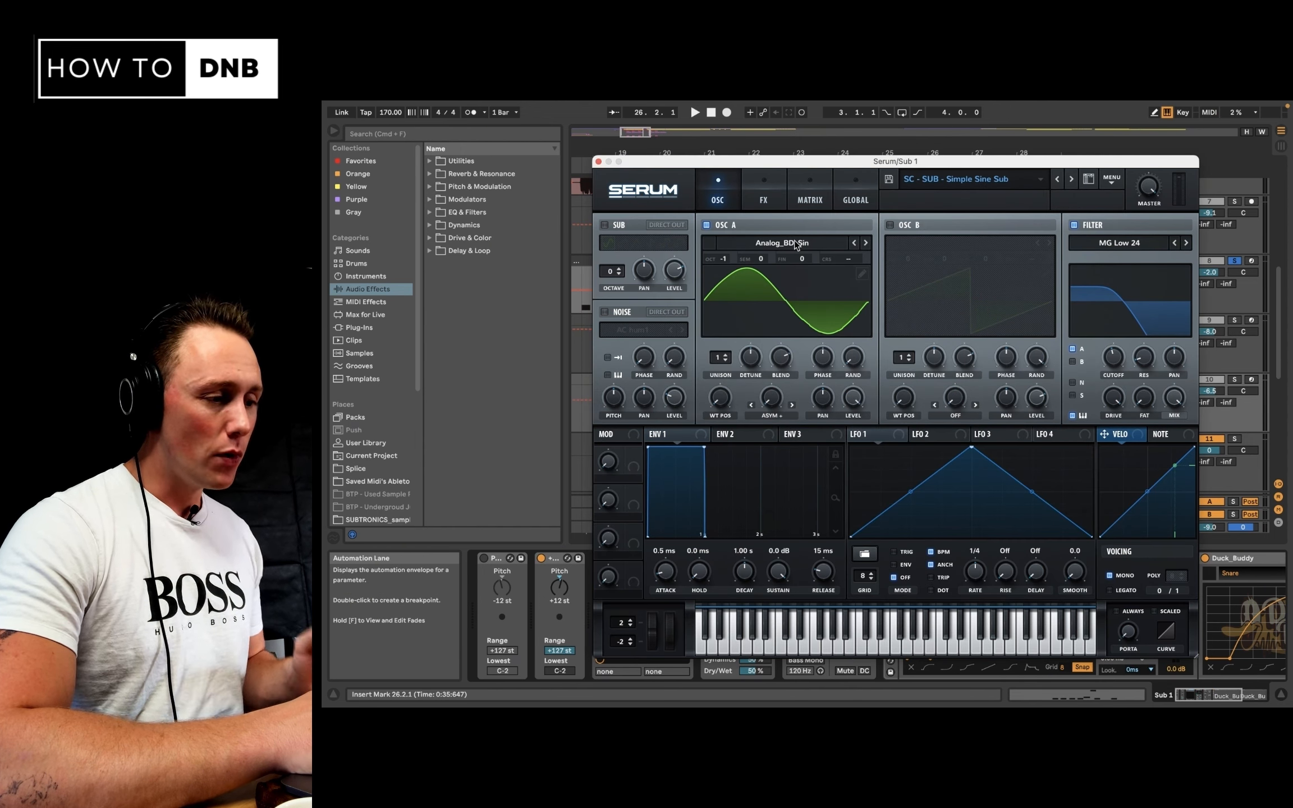
click(861, 274)
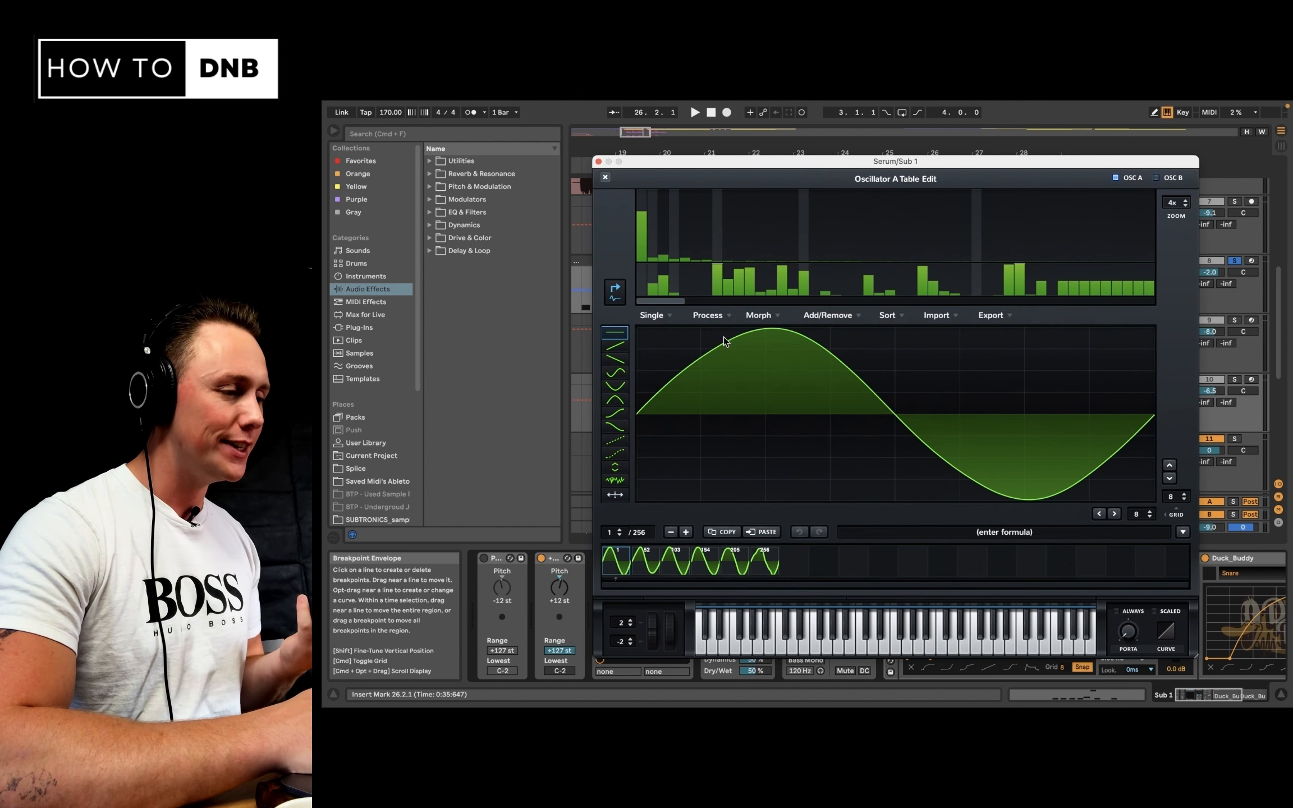
scroll(880, 275, right, 5)
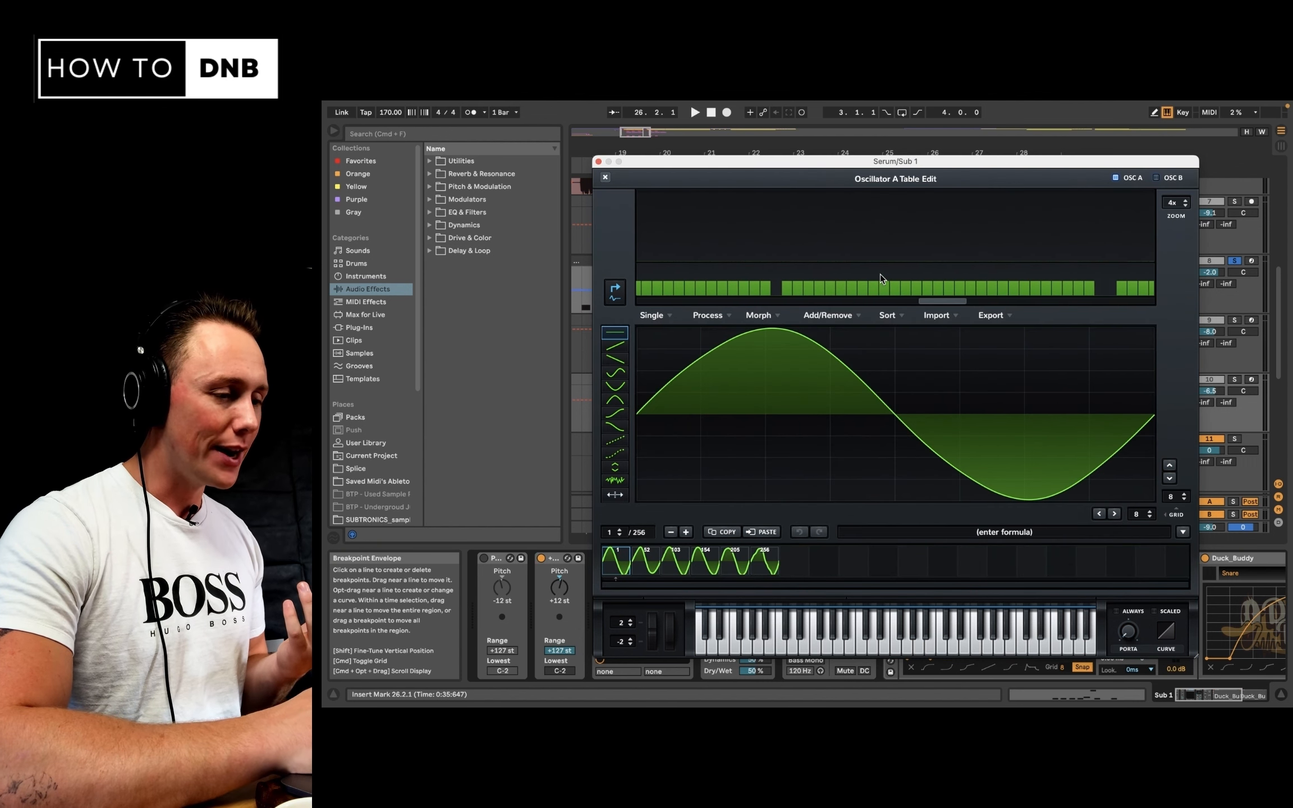
scroll(880, 273, left, 5)
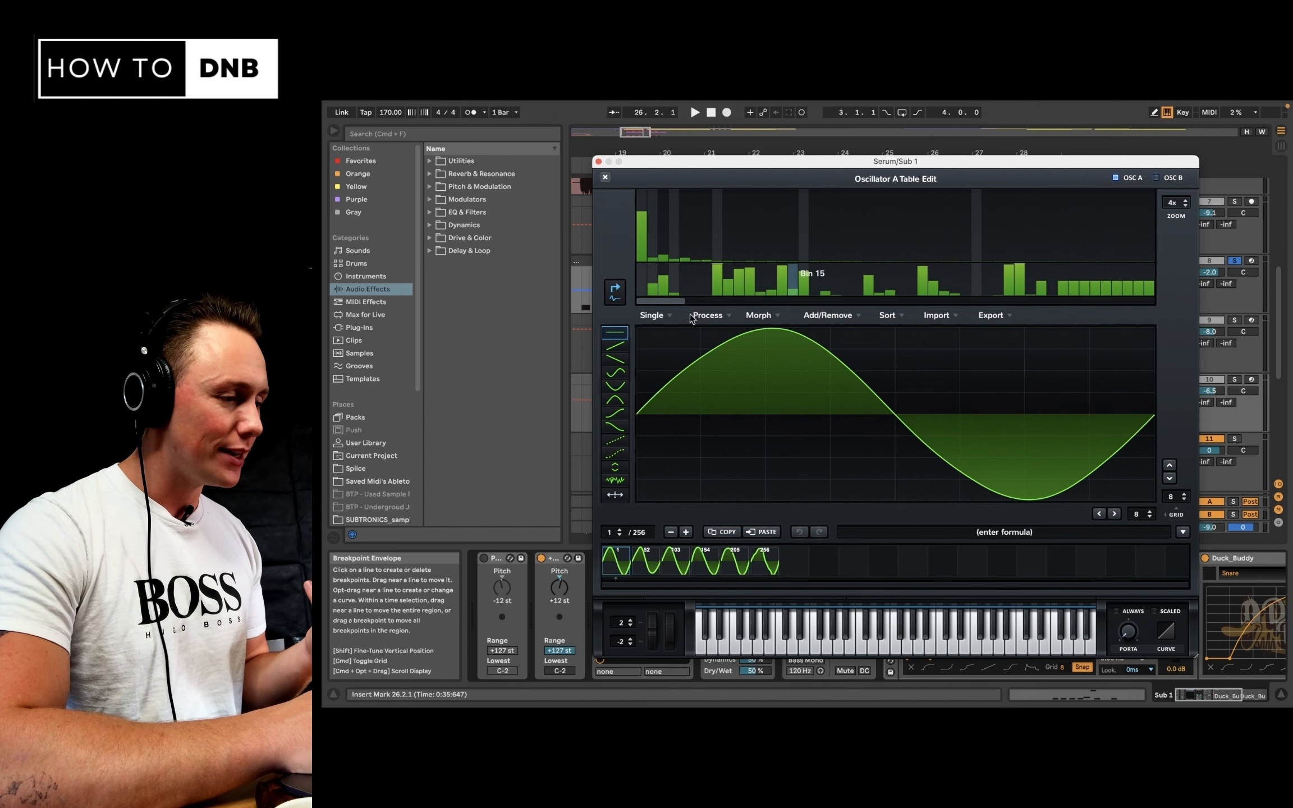
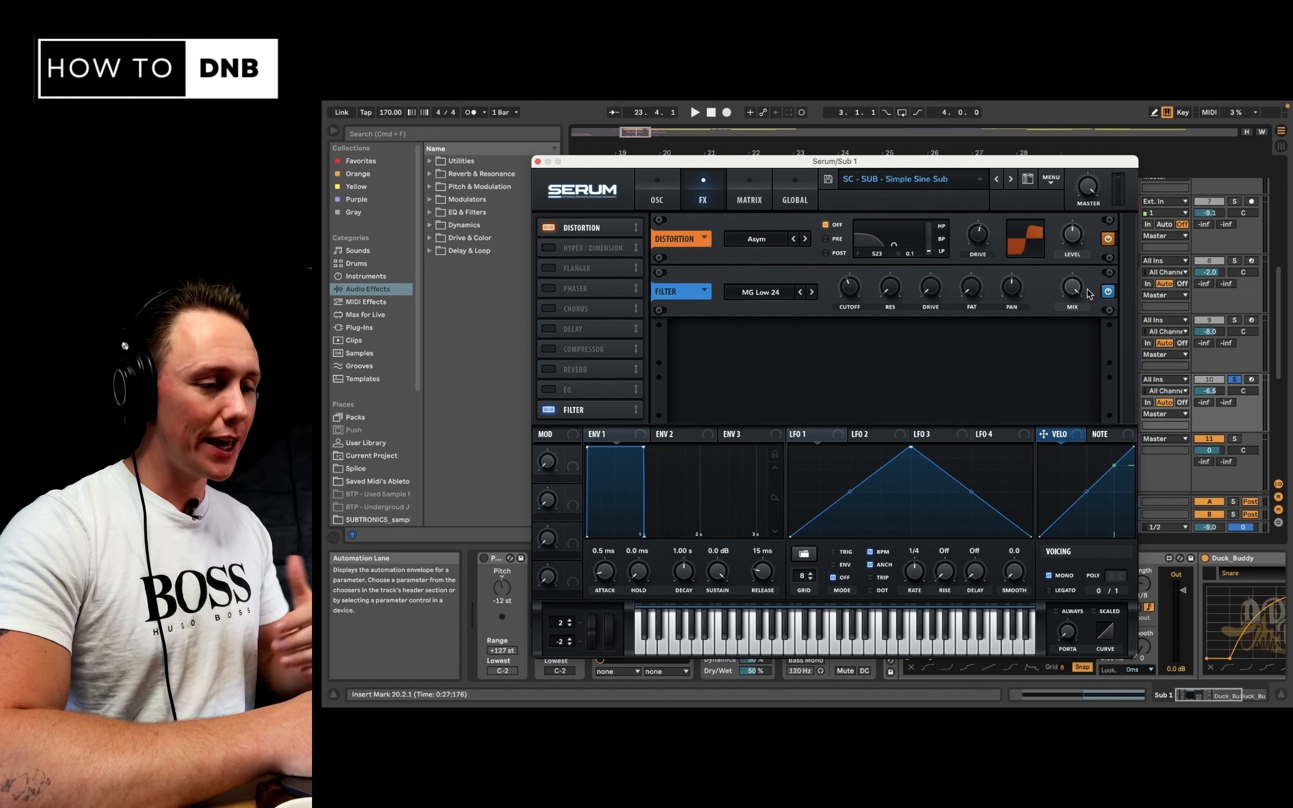
Turn off the MG Low 24 filter effect in Serum and audition Sub 1 without it
click(1111, 295)
key(space)
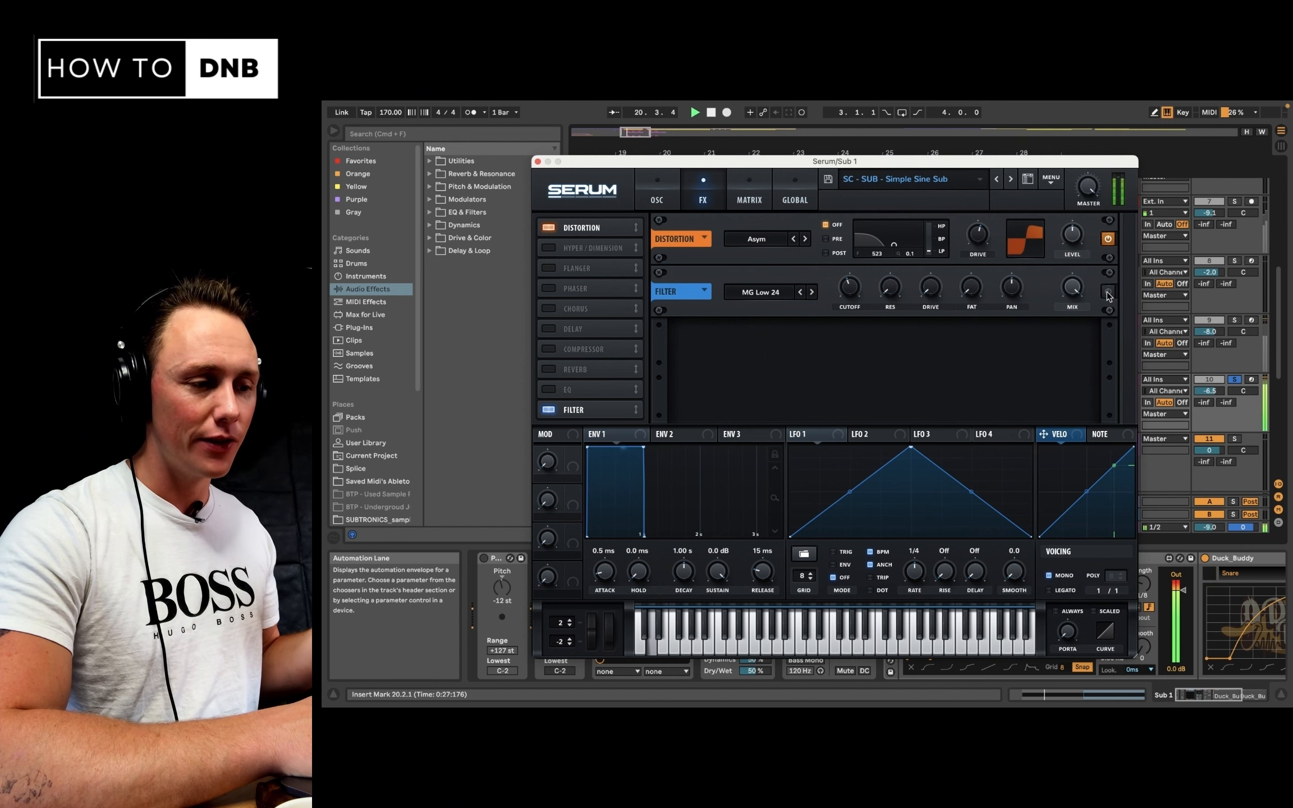
key(space)
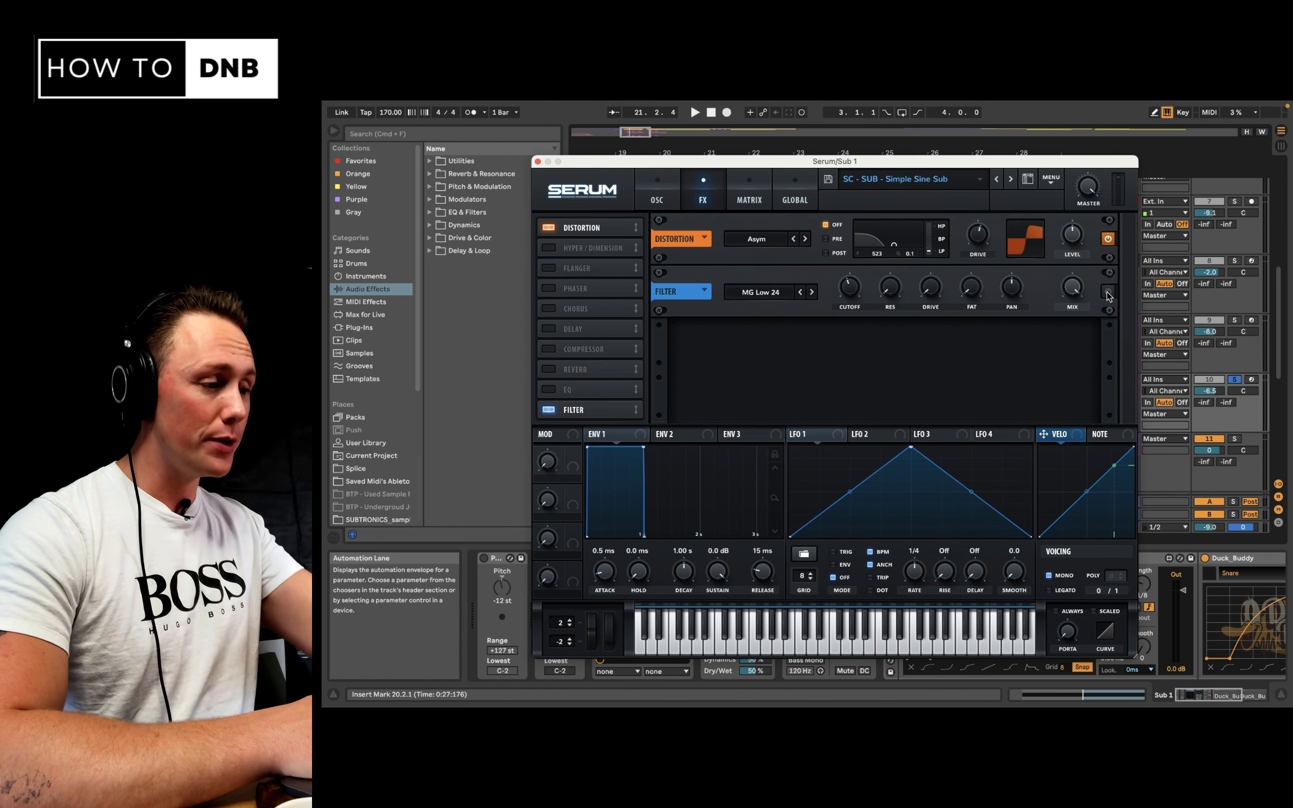
Review Serum's oscillator settings and effects rack for the Simple Sine Sub preset
click(655, 201)
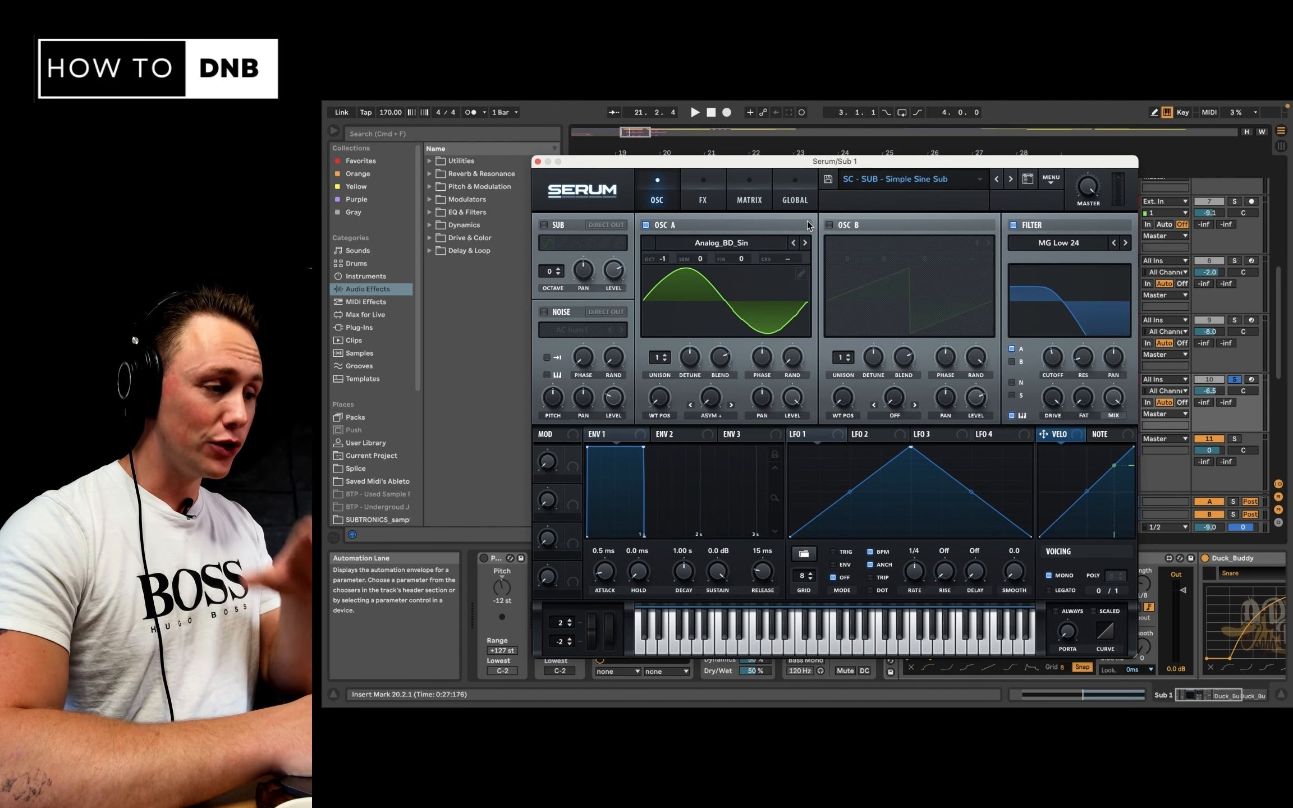
click(705, 200)
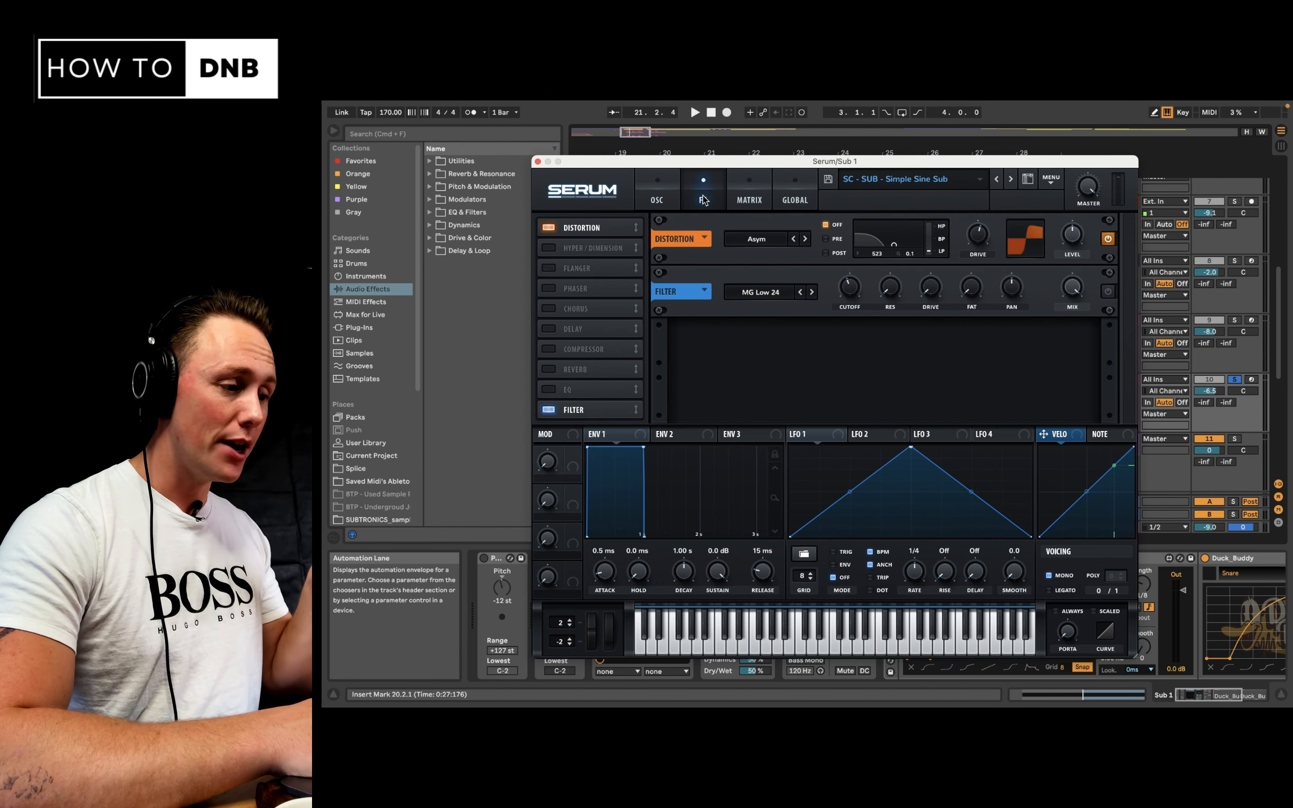
click(648, 199)
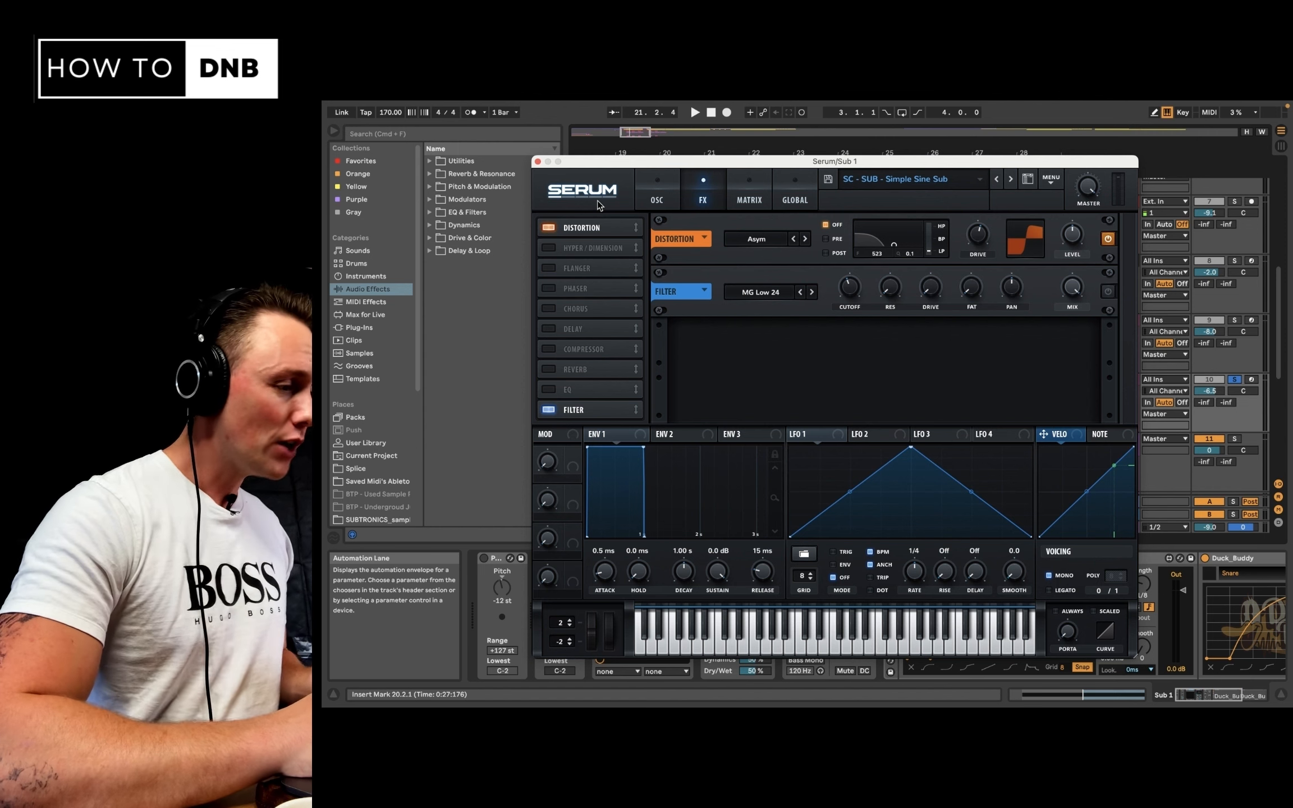
Close the Serum window, stop playback, and undo the last volume change on Sub 1
click(537, 161)
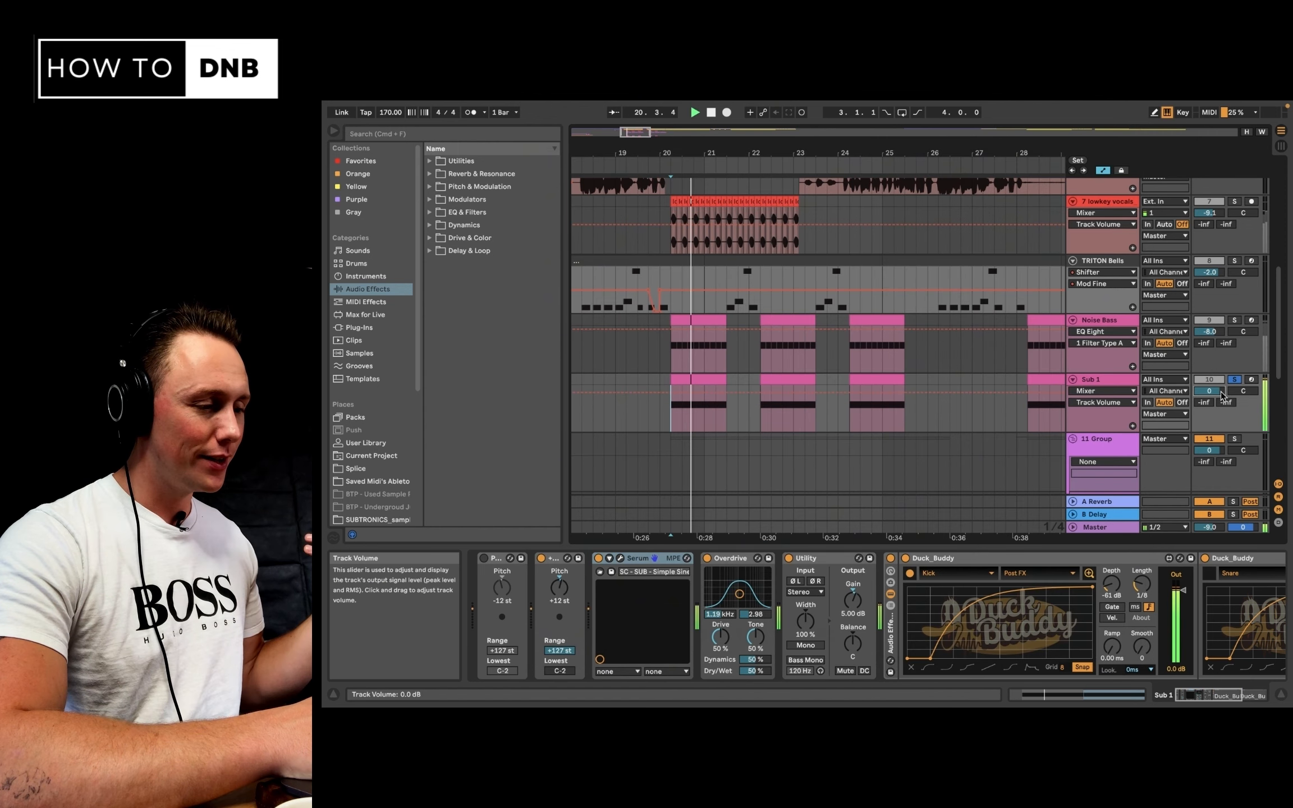
key(space)
key(super+z)
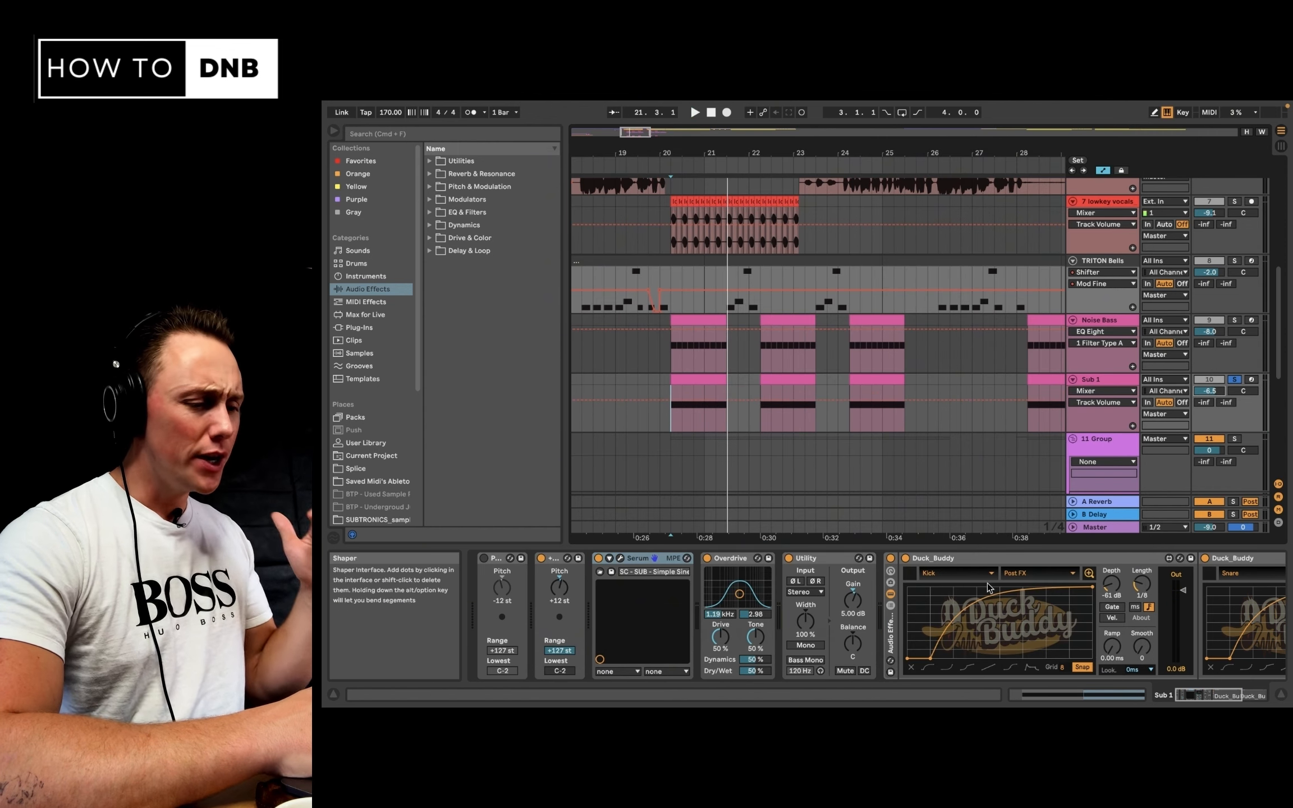
Examine the Kick and Snare Duck_Buddy devices on Sub 1, including the Snare device's depth setting
click(1018, 562)
scroll(1018, 562, right, 3)
scroll(1018, 562, right, 3)
click(1186, 596)
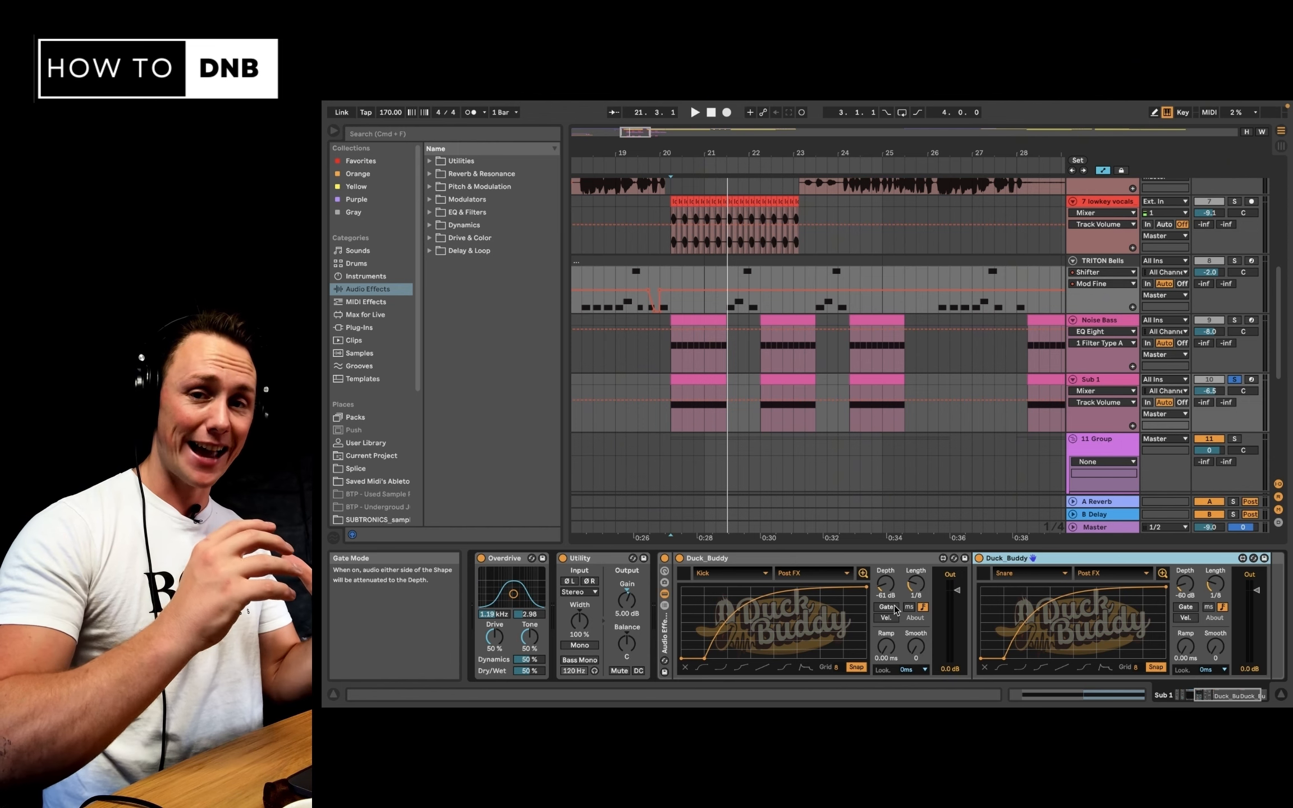
Solo only the Noise Bass track and audition it from bar 20
scroll(895, 610, left, 5)
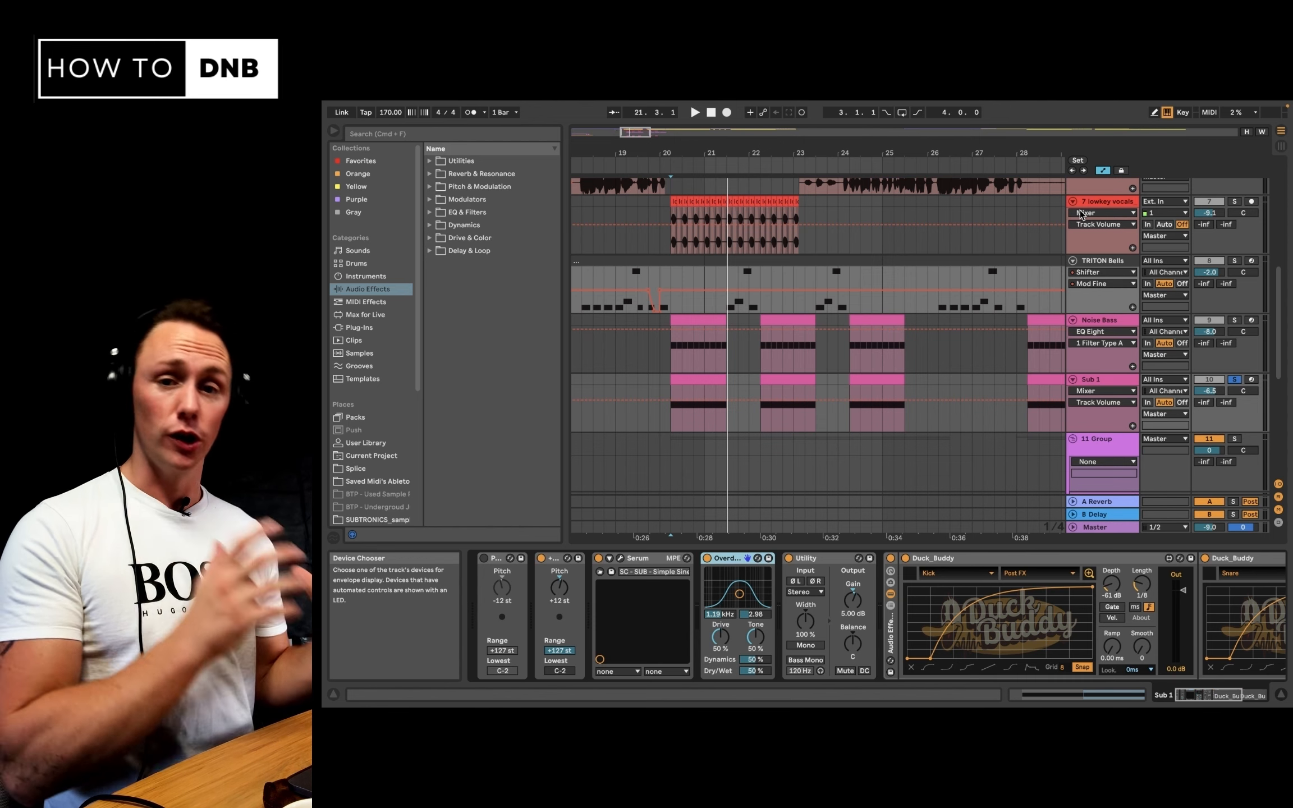
scroll(1080, 213, up, 2)
scroll(1080, 213, right, 2)
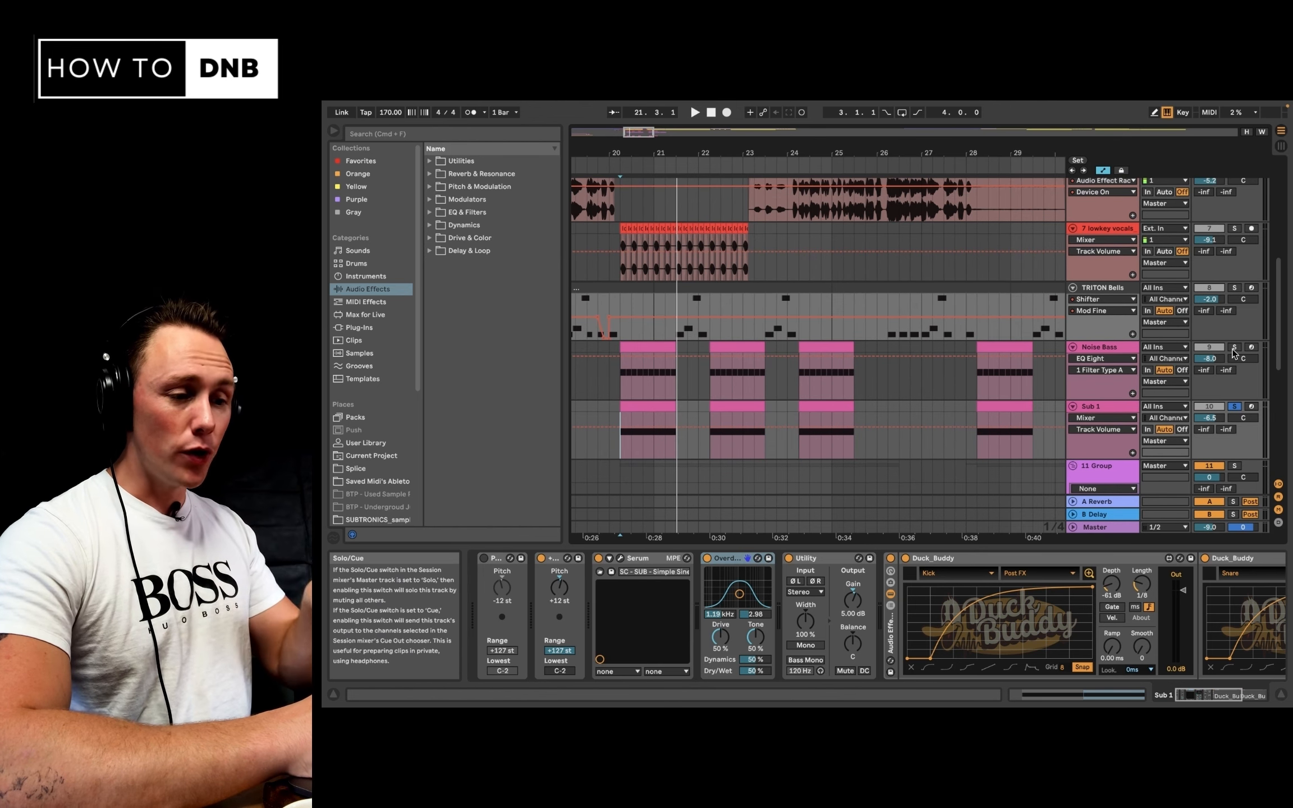
click(1234, 347)
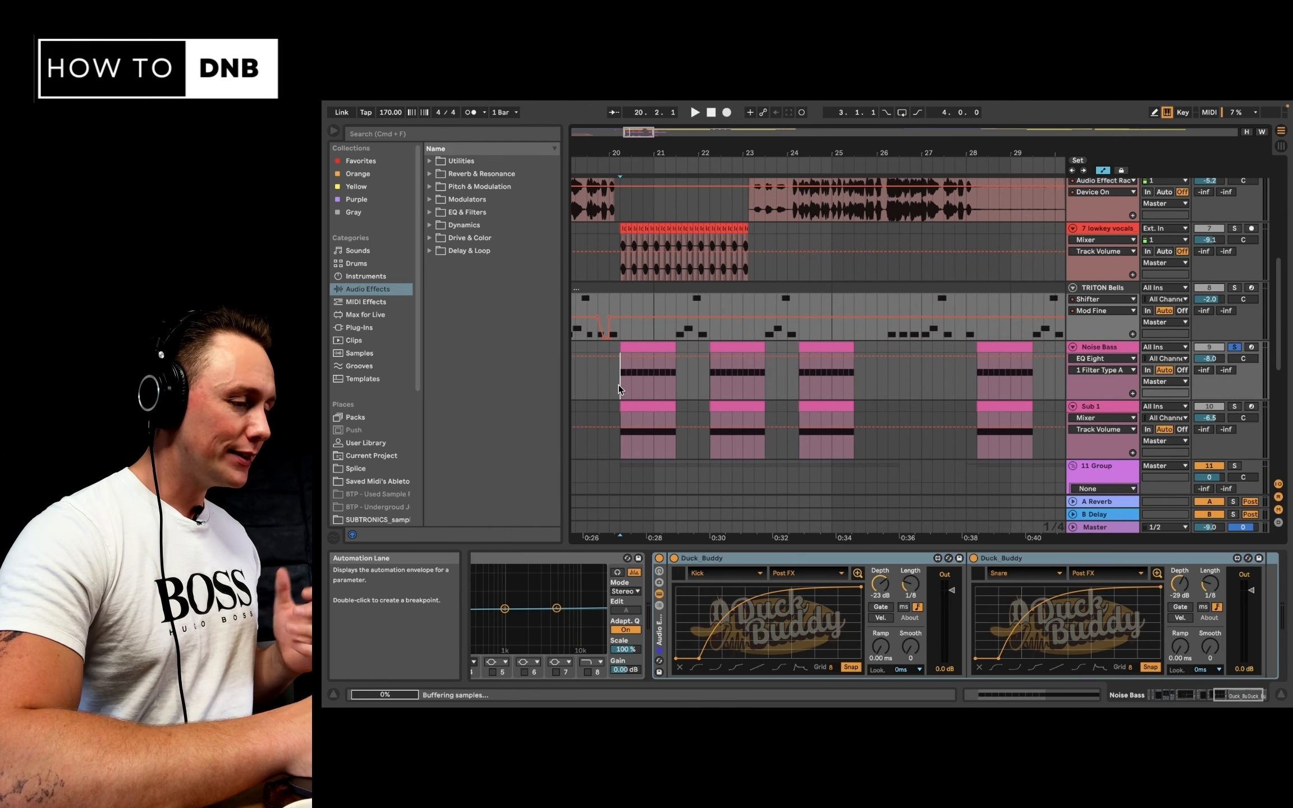
click(619, 389)
key(space)
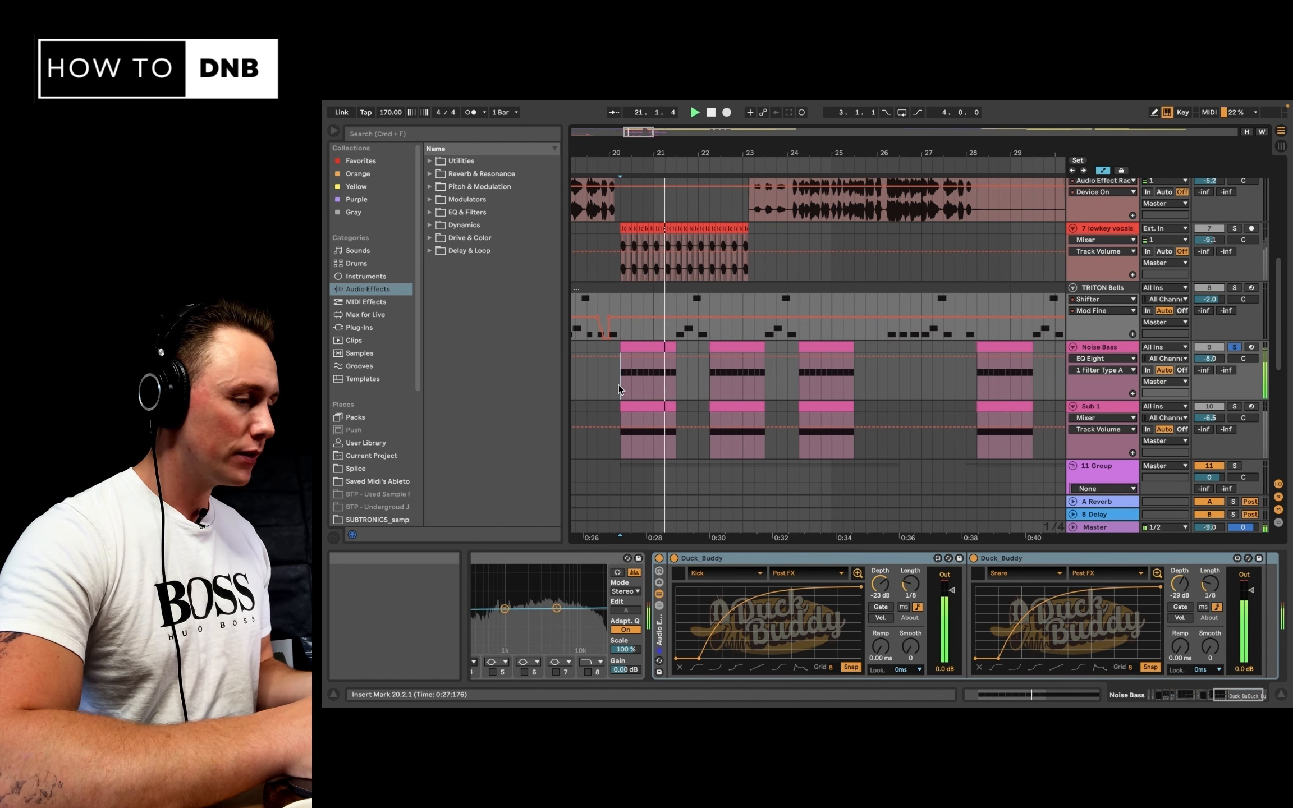
key(space)
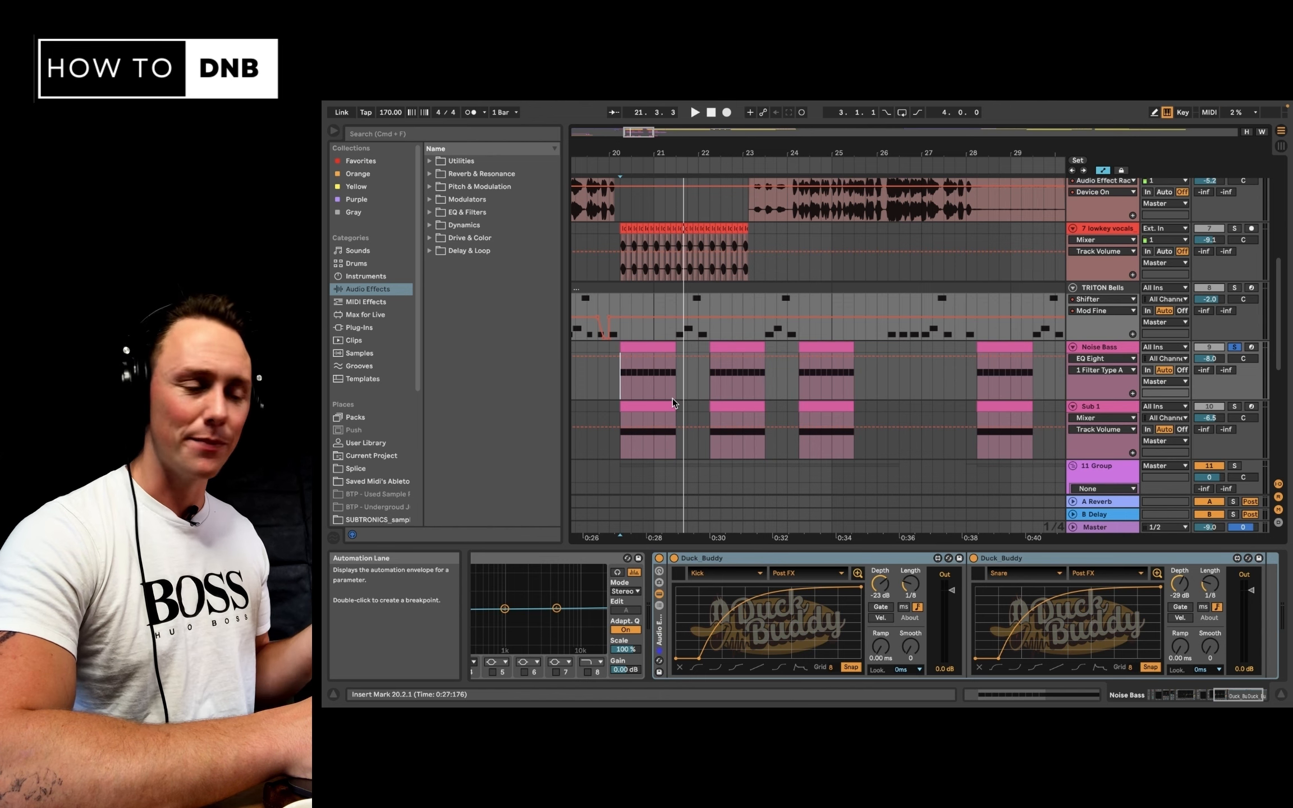
Solo Sub 1 together with Noise Bass and play both layers
click(1234, 407)
key(space)
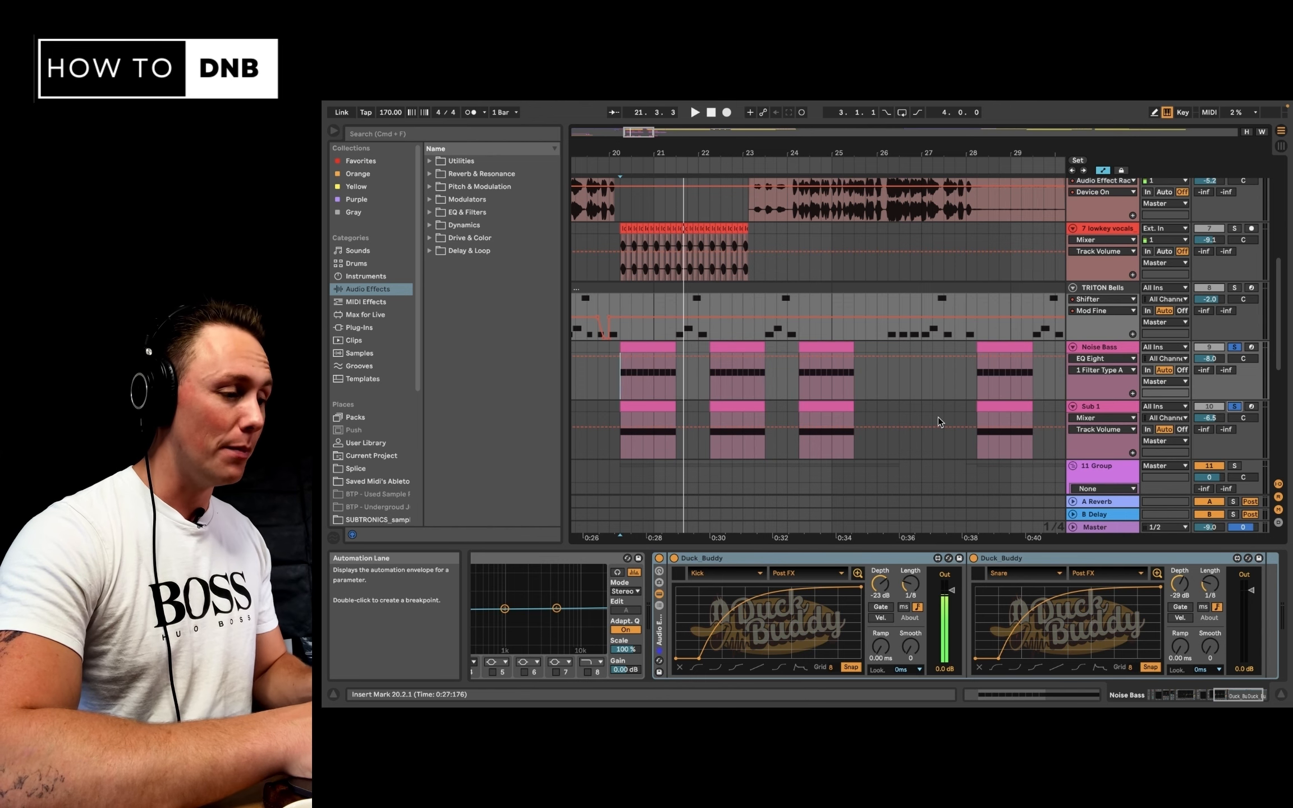
key(space)
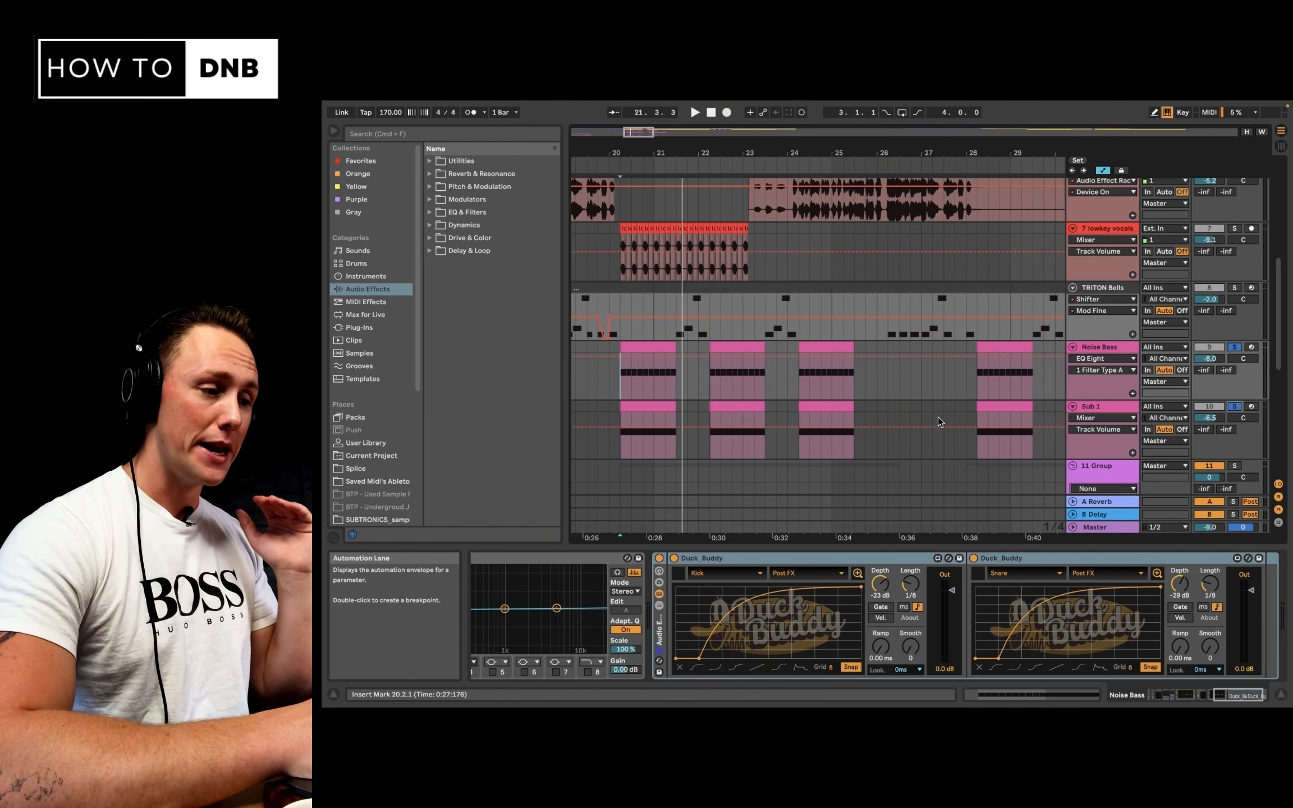
Review the Noise Bass device chain from Serum through Erosion, Overdrive, EQ Eight and ShaperBox 2, and open its Serum window
scroll(791, 381, left, 2)
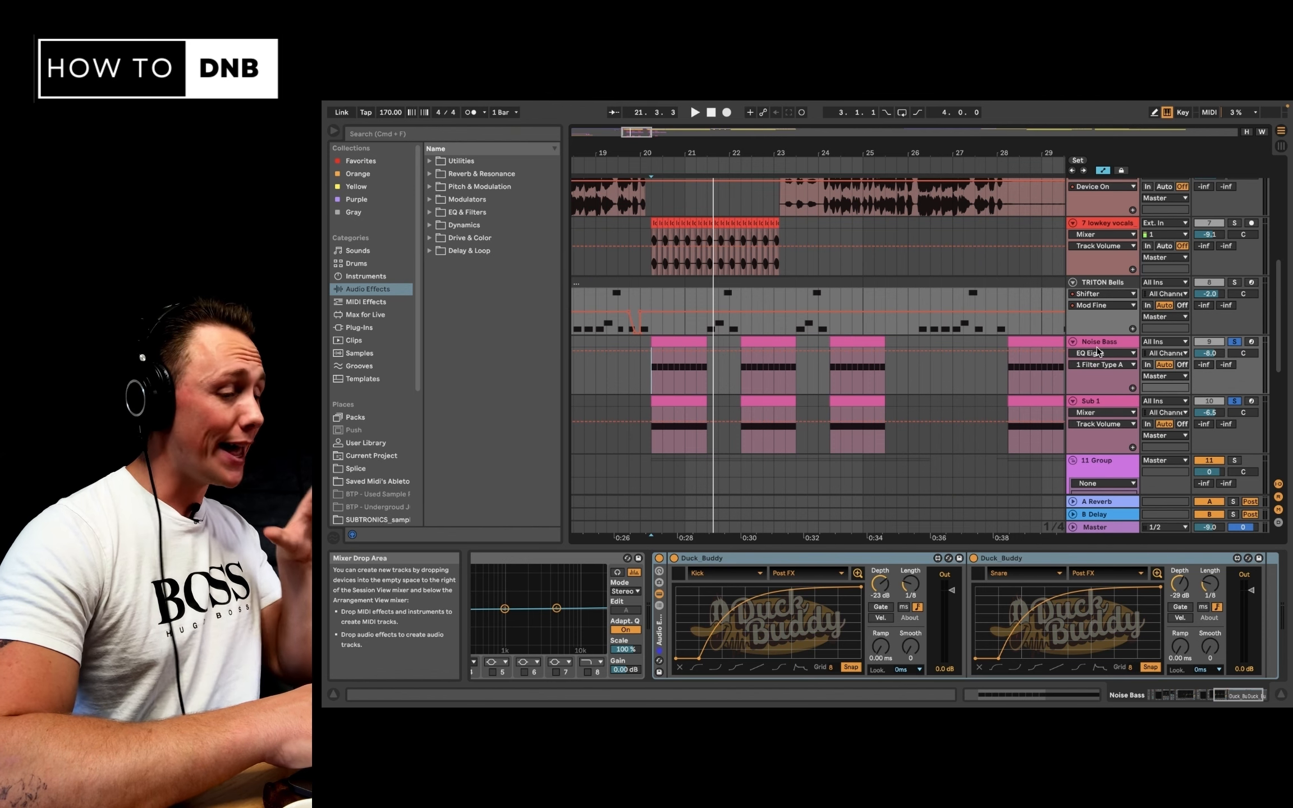
click(1099, 344)
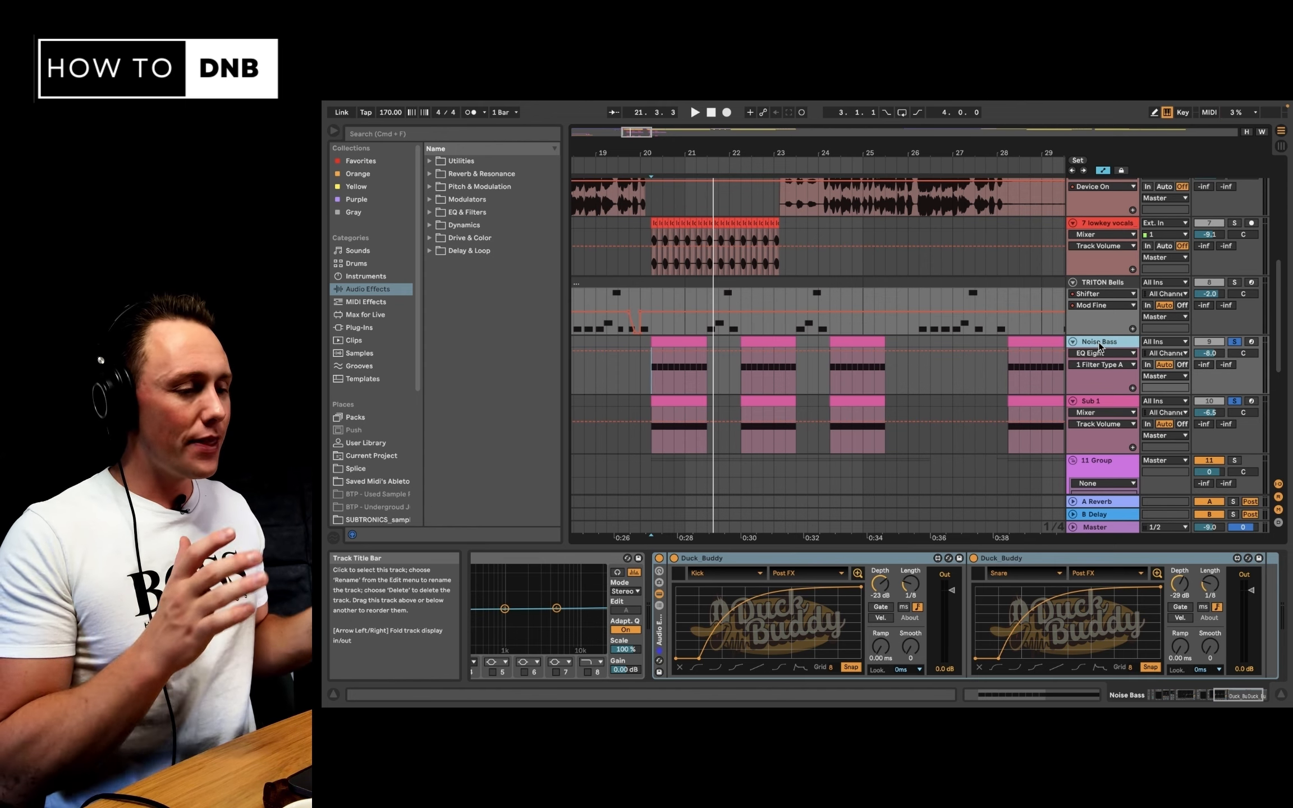
scroll(1018, 605, left, 3)
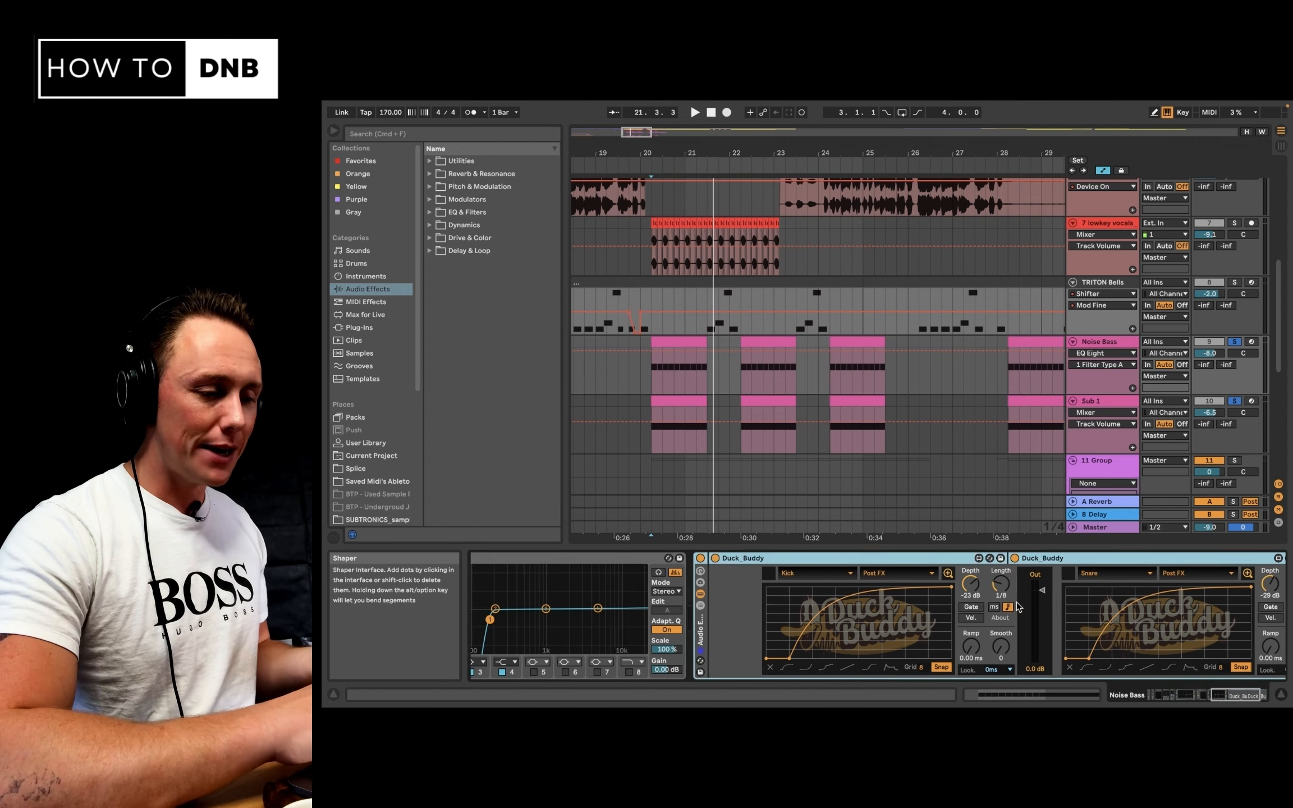
scroll(1017, 606, left, 5)
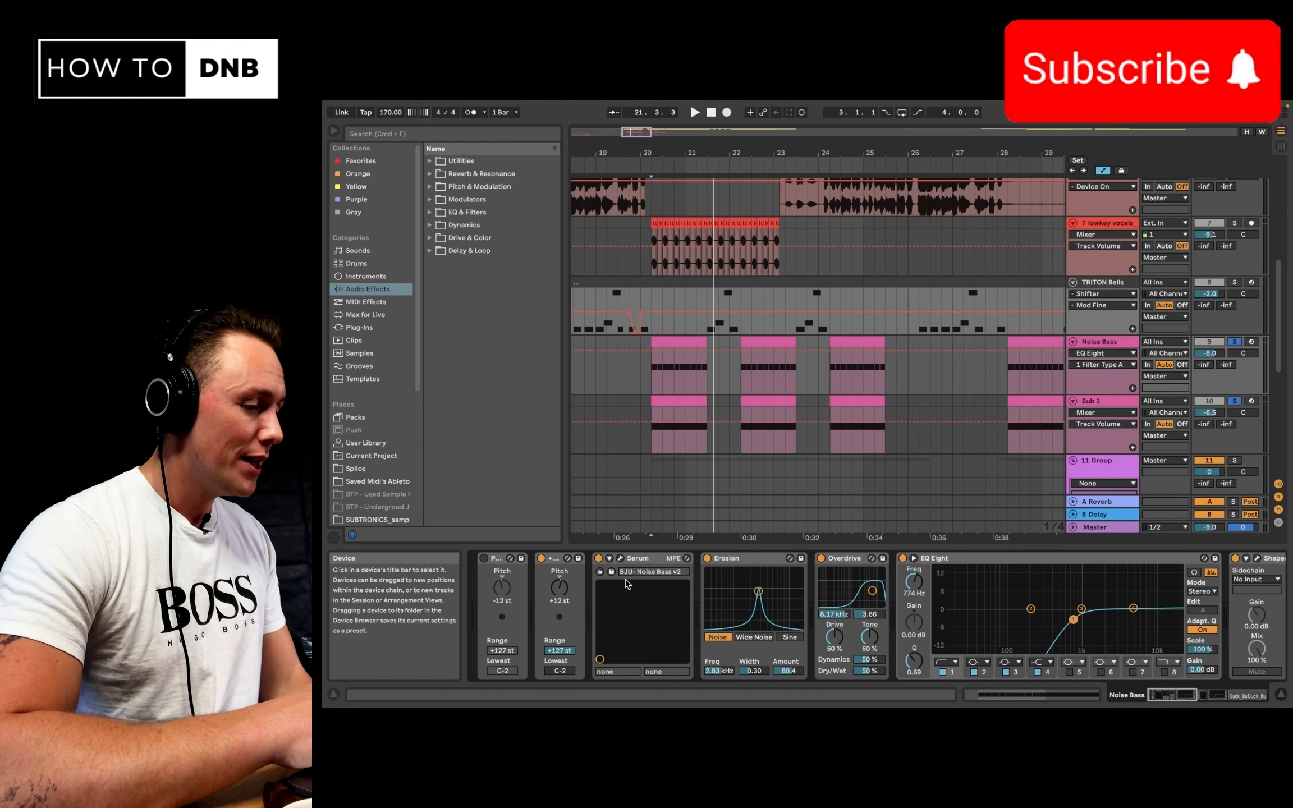
scroll(797, 612, right, 2)
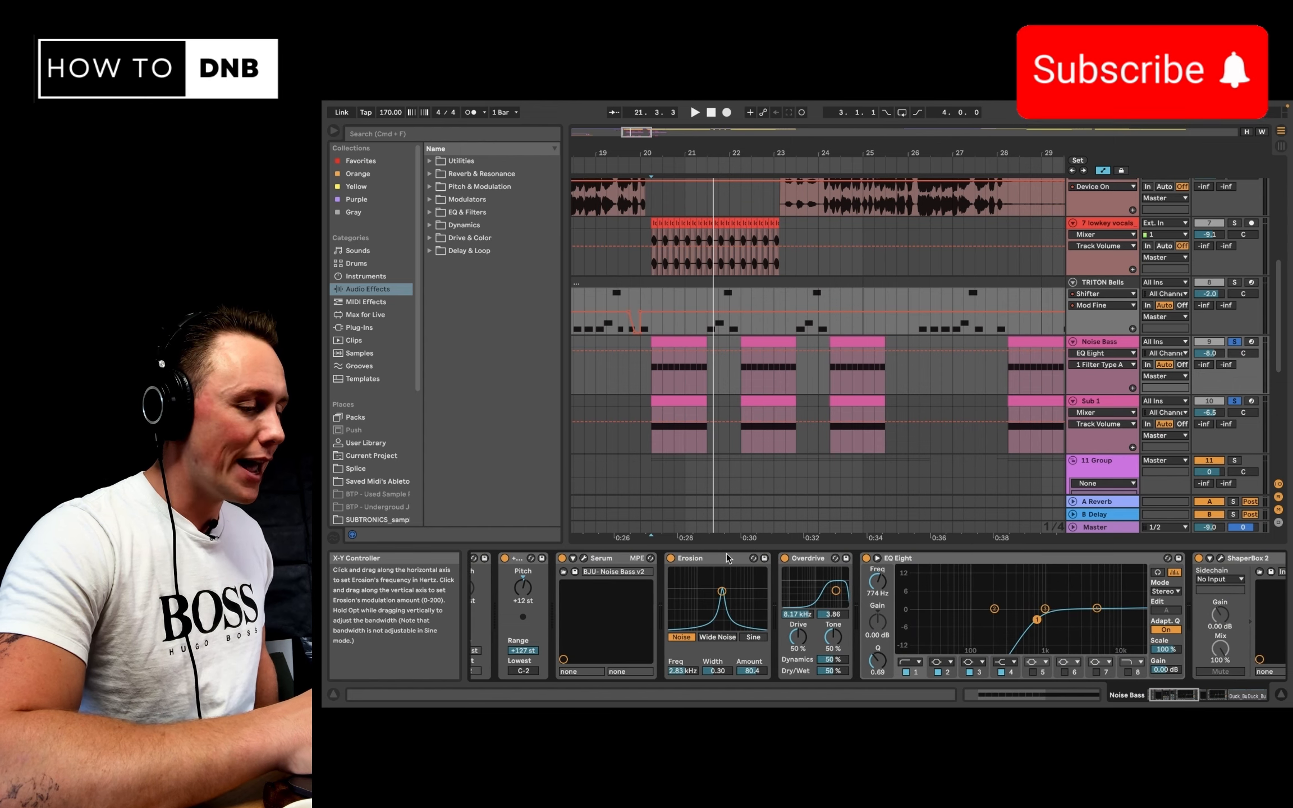
scroll(840, 631, right, 10)
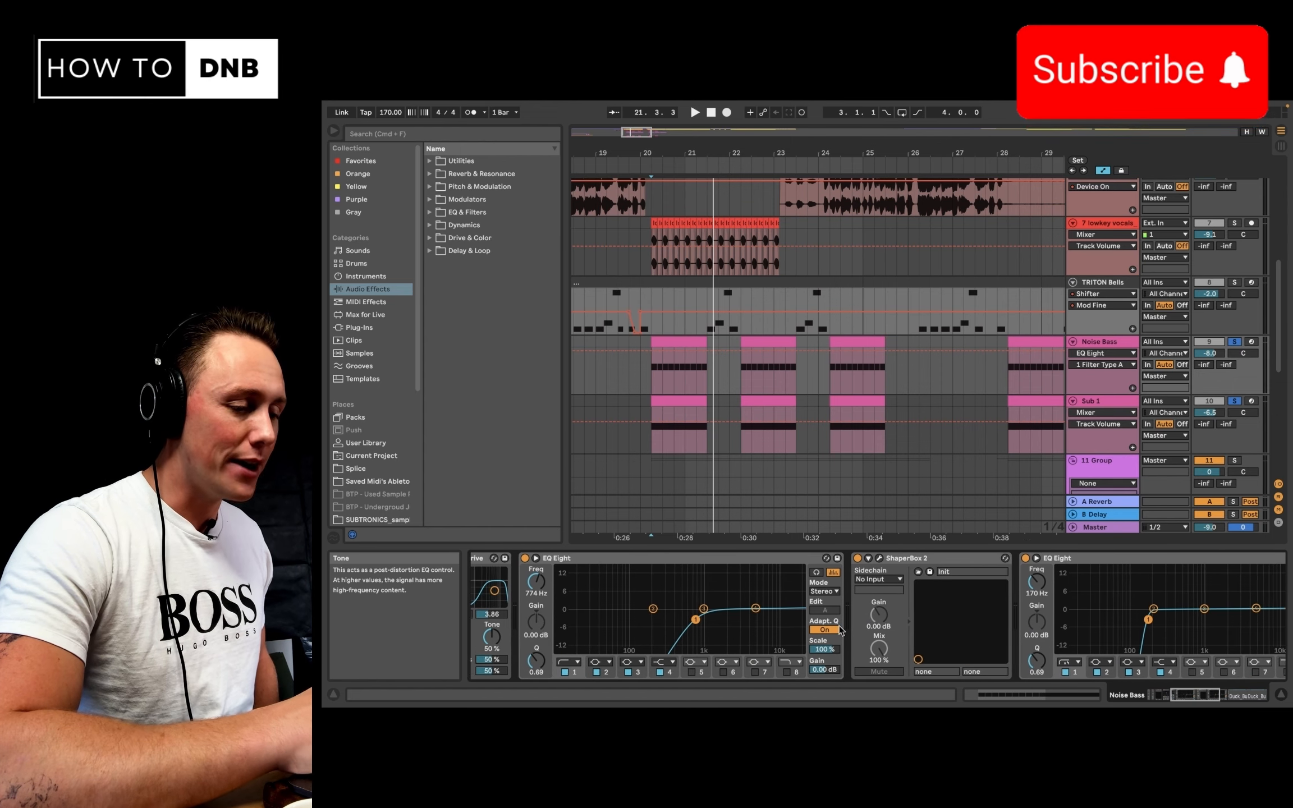
scroll(1021, 578, left, 10)
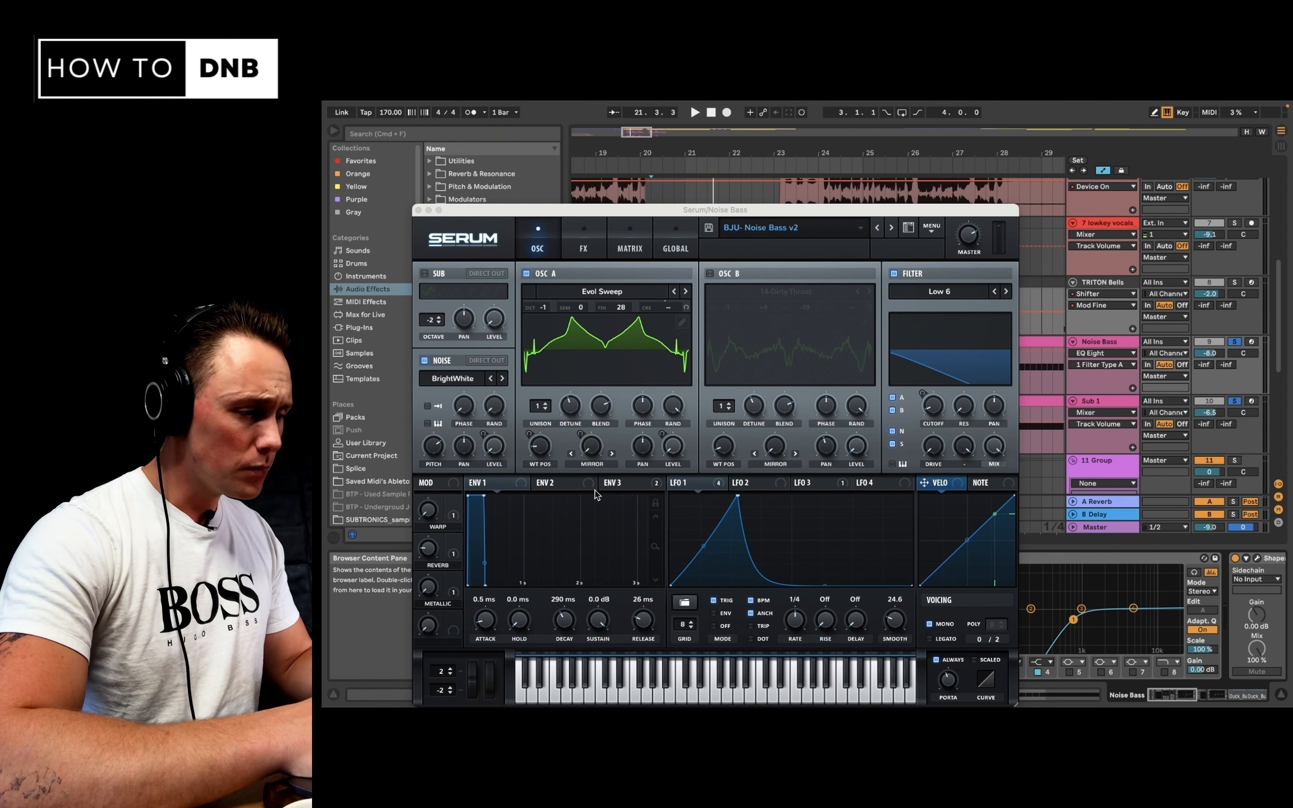
Display LFO 1 in the BJU- Noise Bass v2 patch and toggle oscillator A off and back on
click(714, 484)
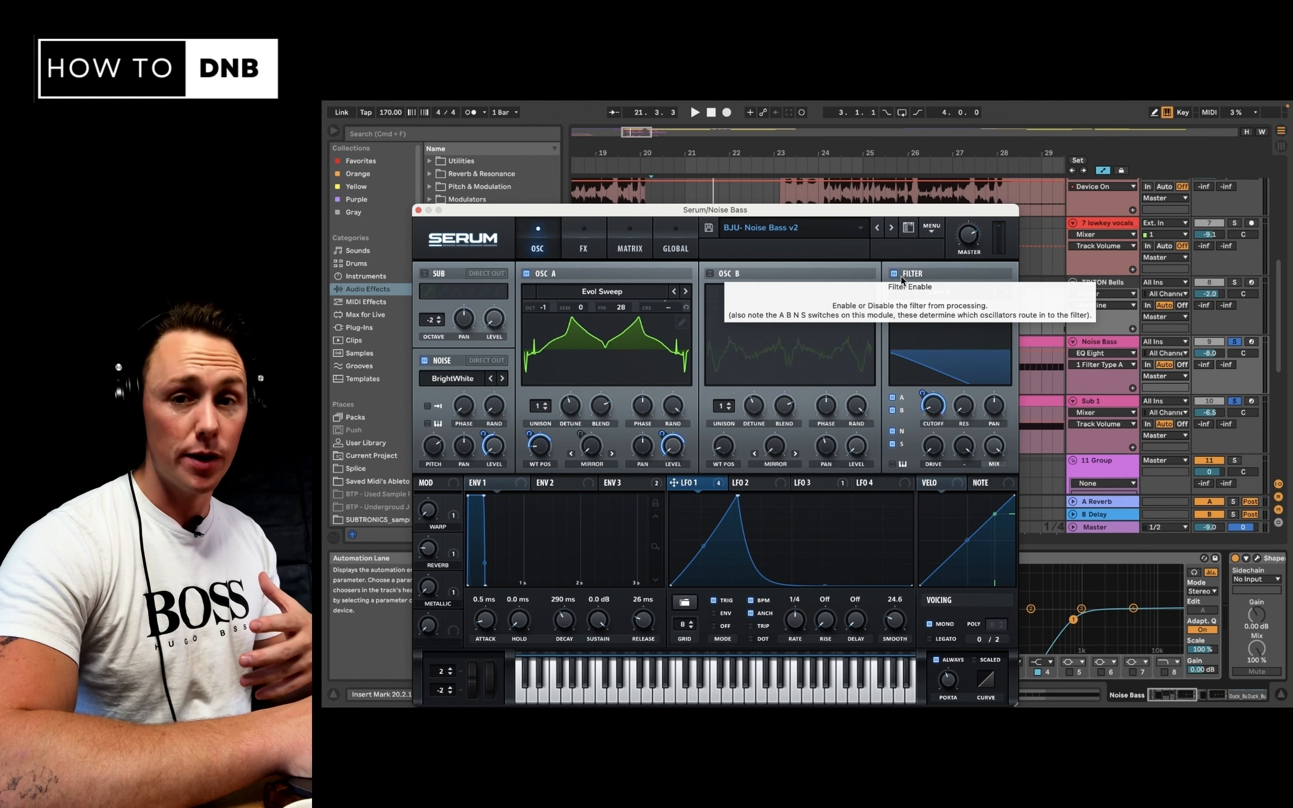
click(527, 274)
click(526, 274)
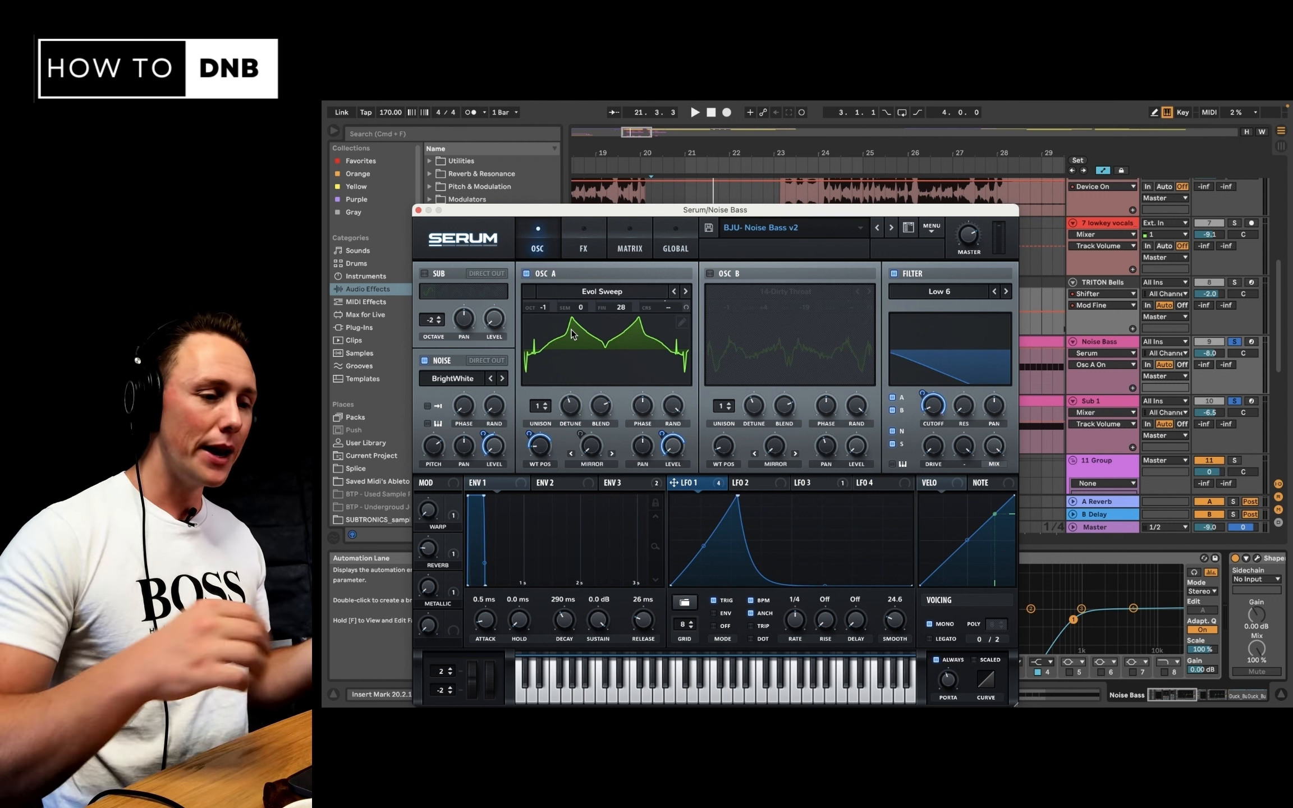
Solo only Noise Bass and compare its playback with Serum's oscillator A switched off and back on
click(1233, 341)
key(space)
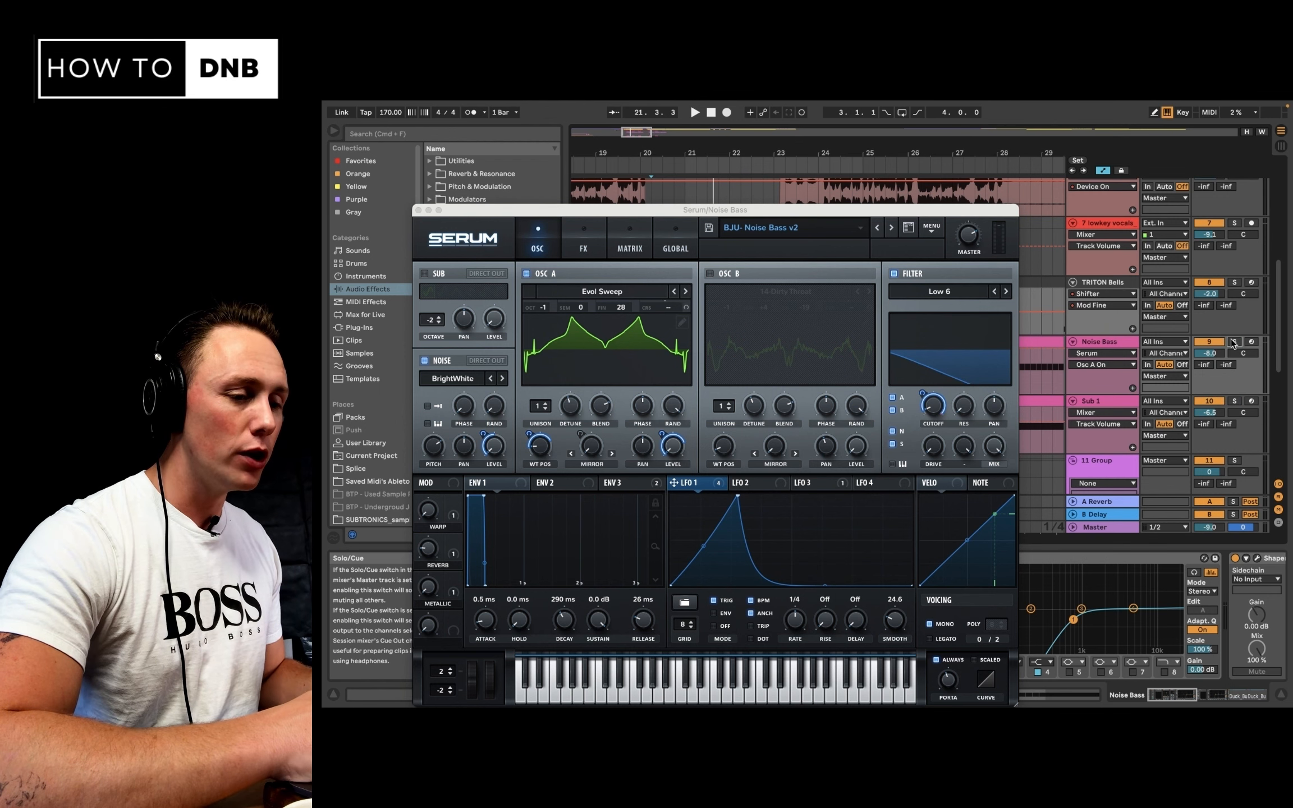
click(526, 274)
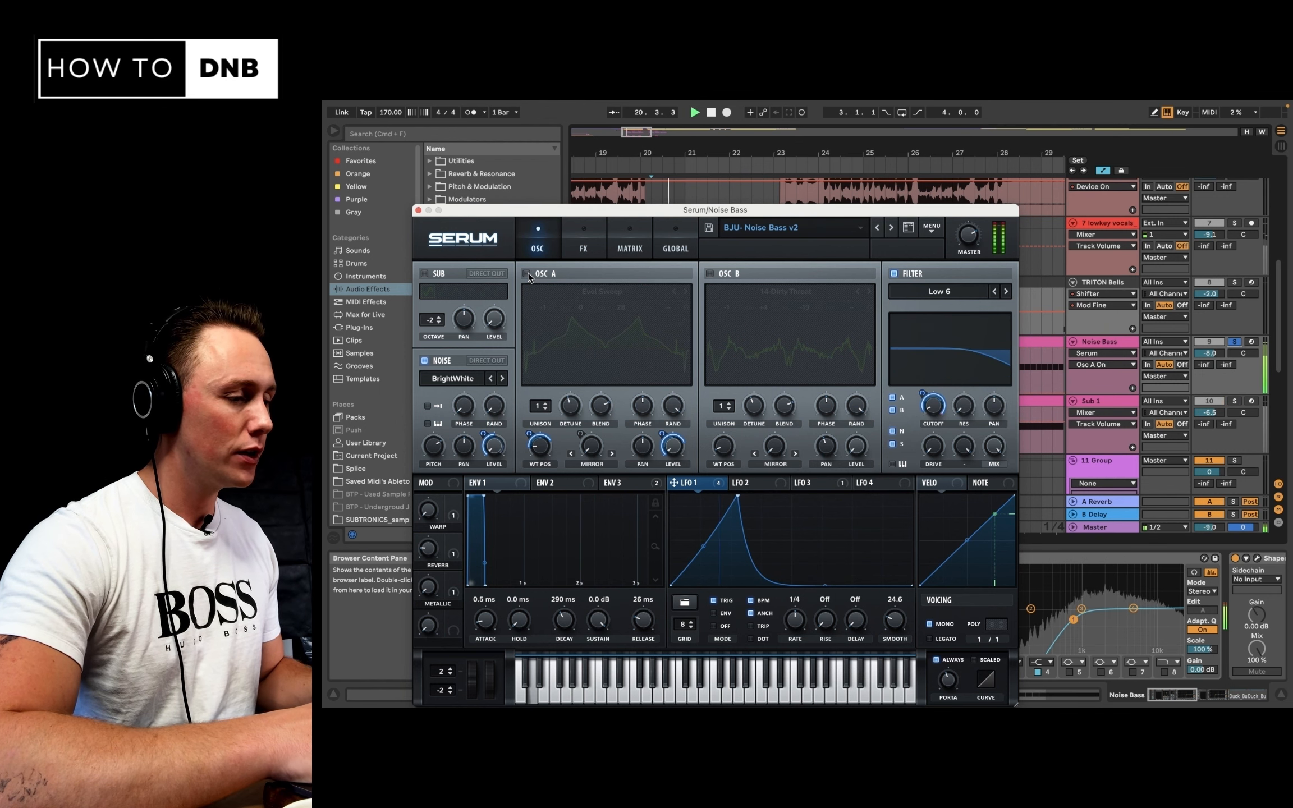
key(space)
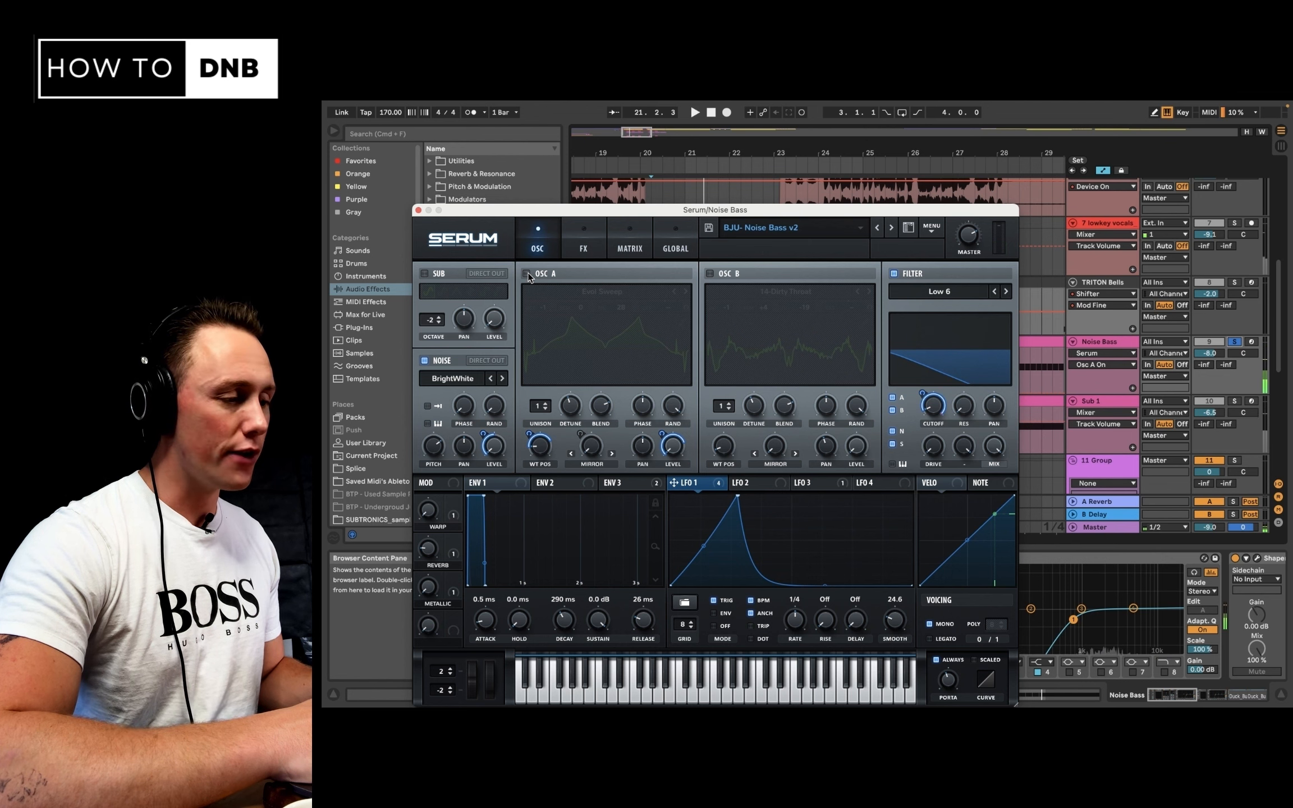
click(526, 274)
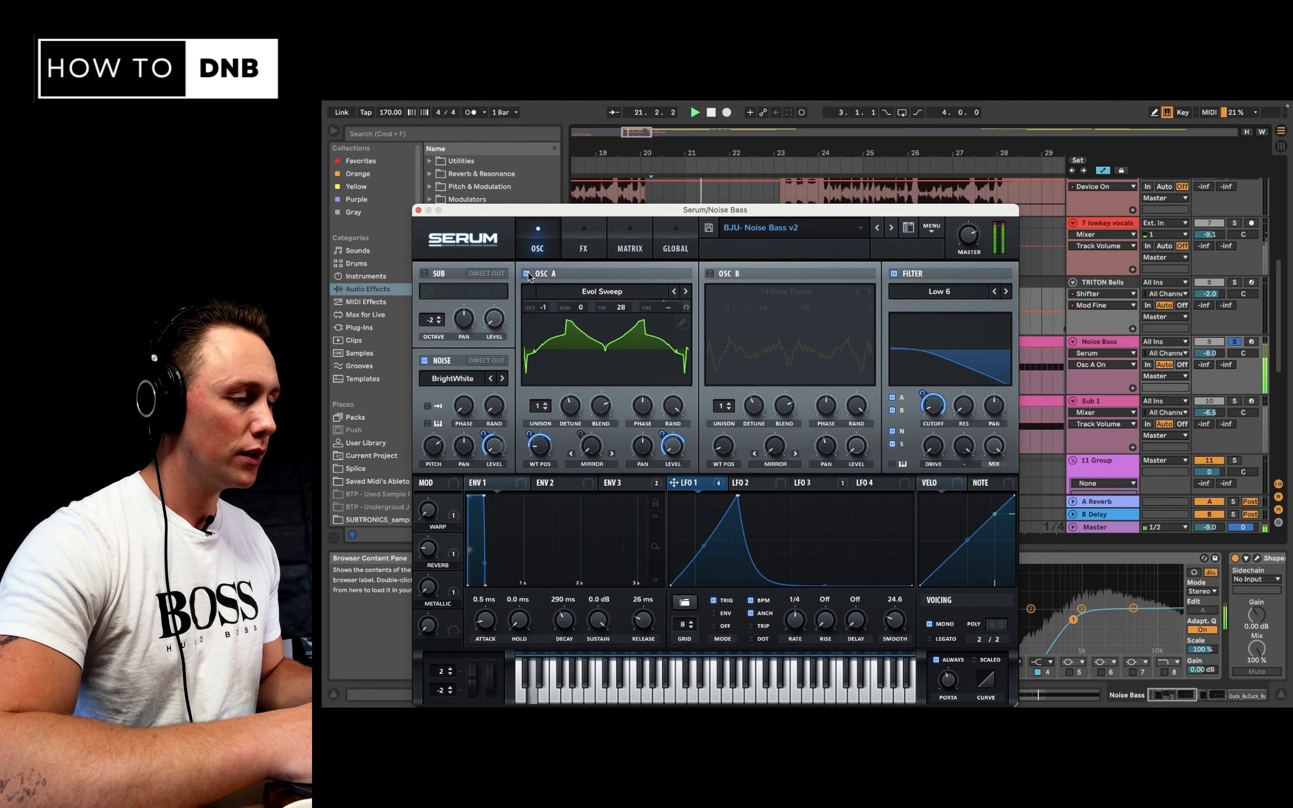
key(space)
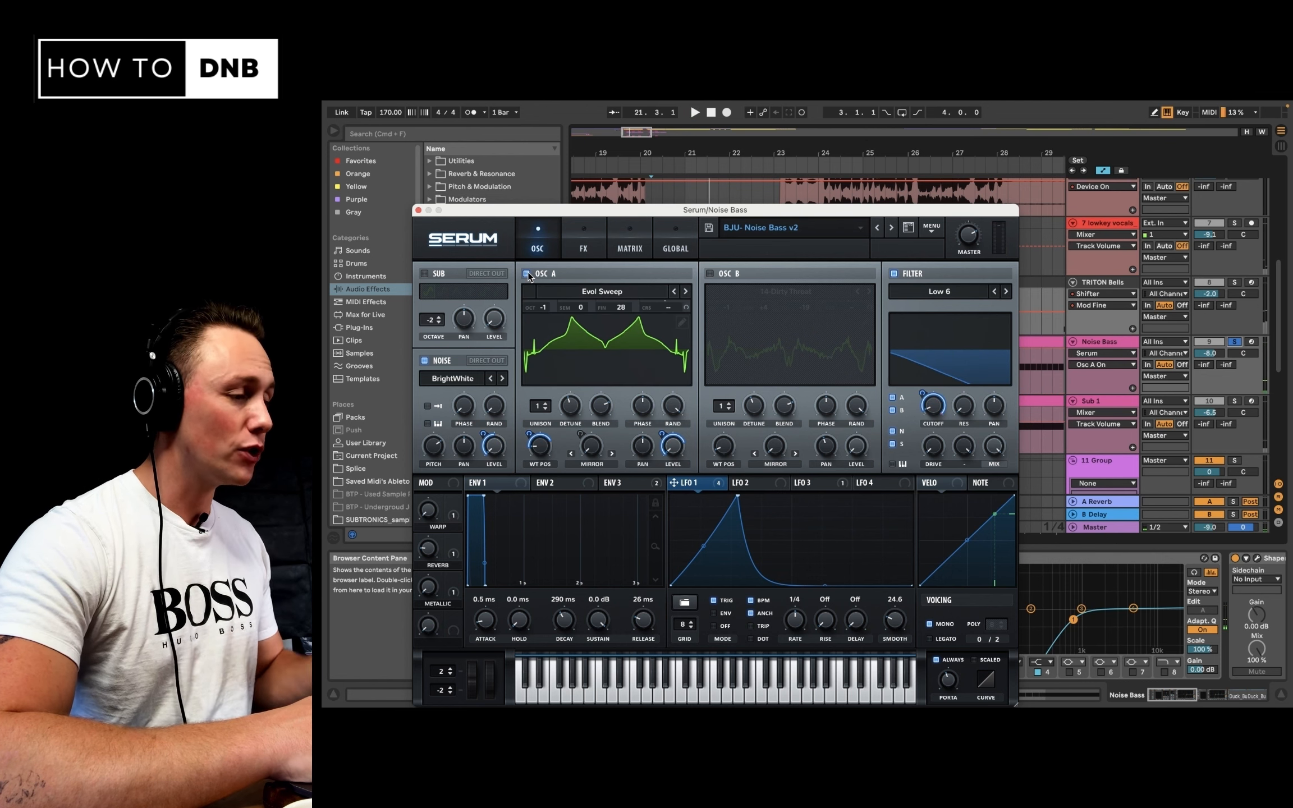
Switch Serum's noise oscillator off and back on, and inspect its level and oscillator A's Evol Sweep wavetable
click(425, 361)
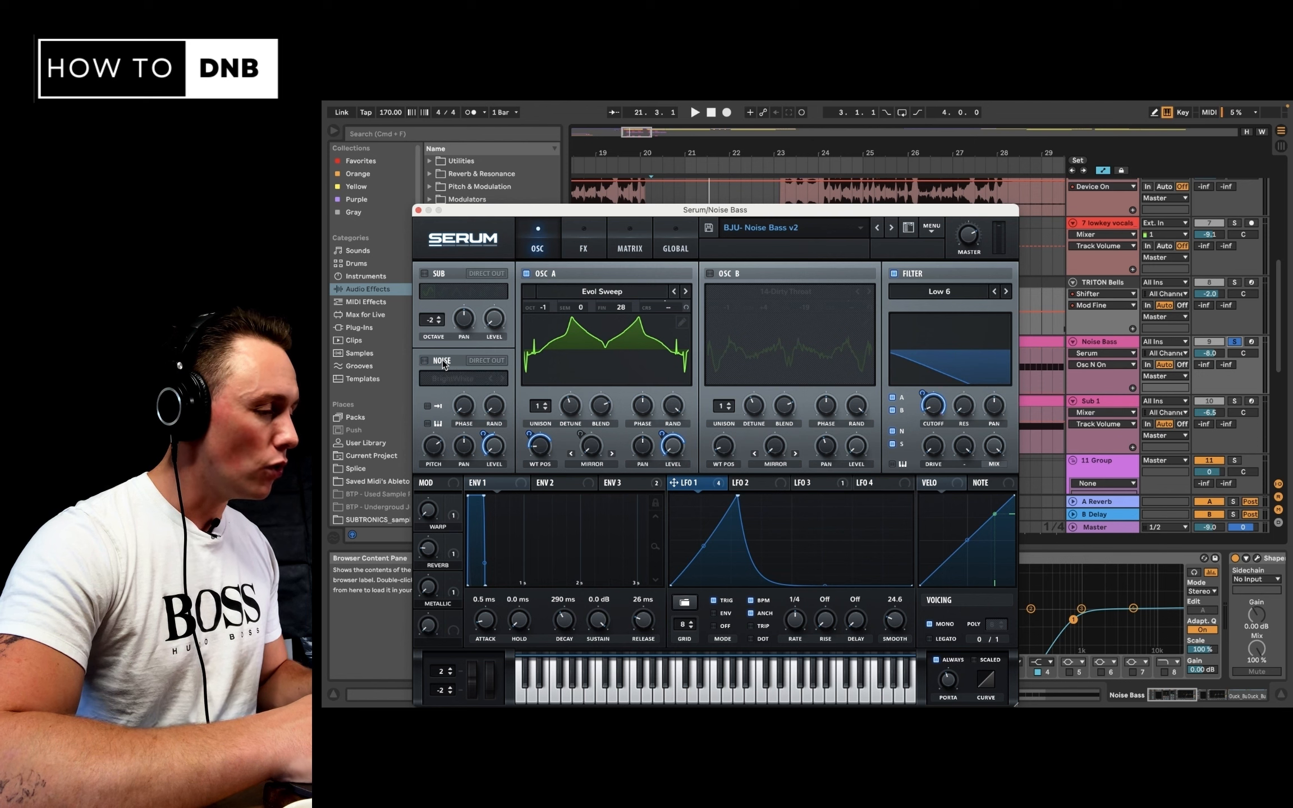
click(425, 360)
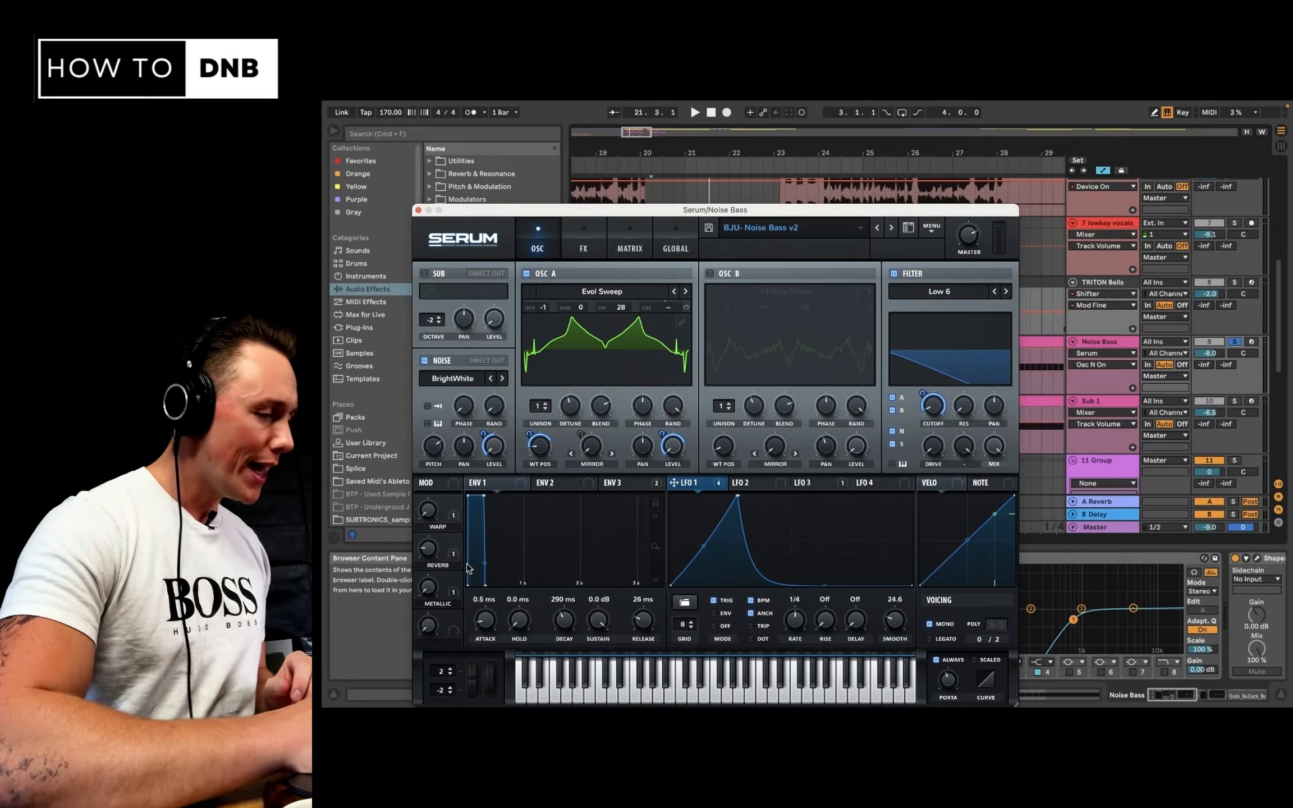
click(497, 455)
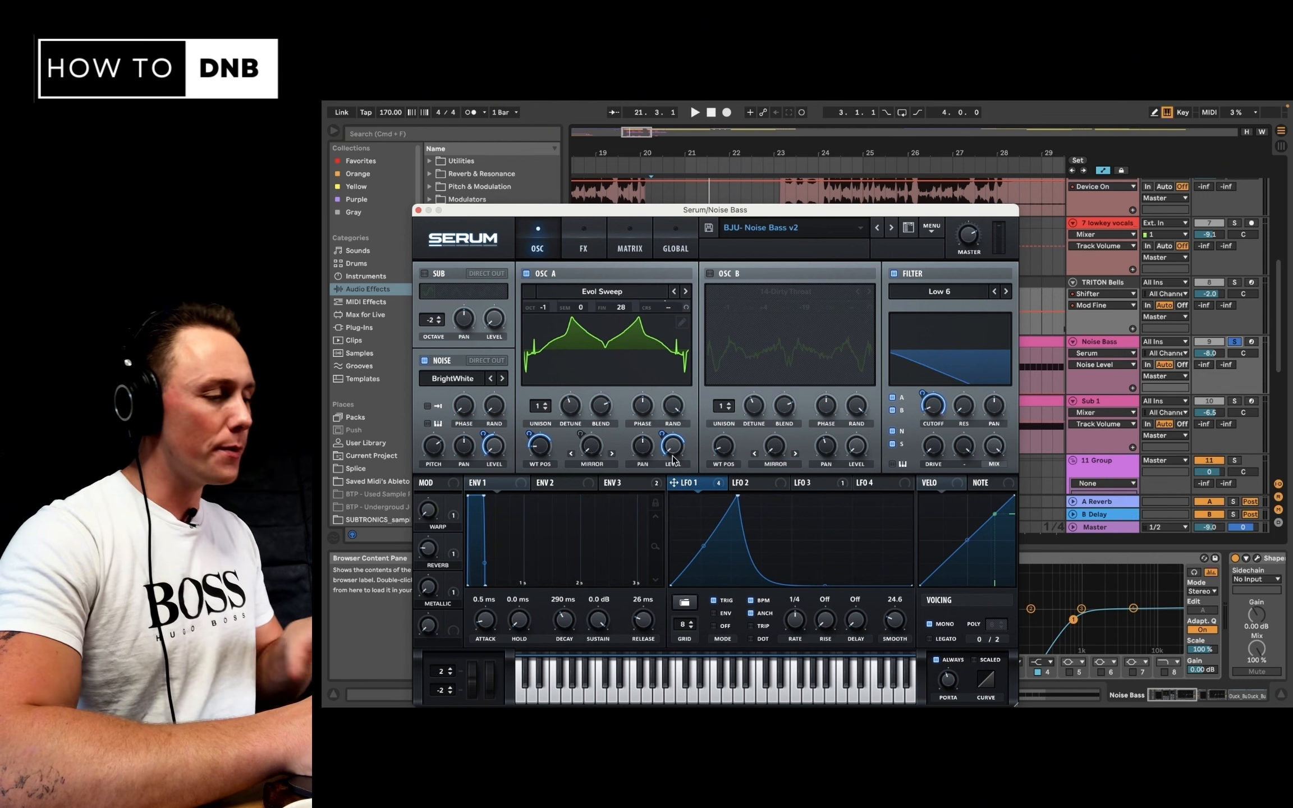
click(643, 345)
click(644, 344)
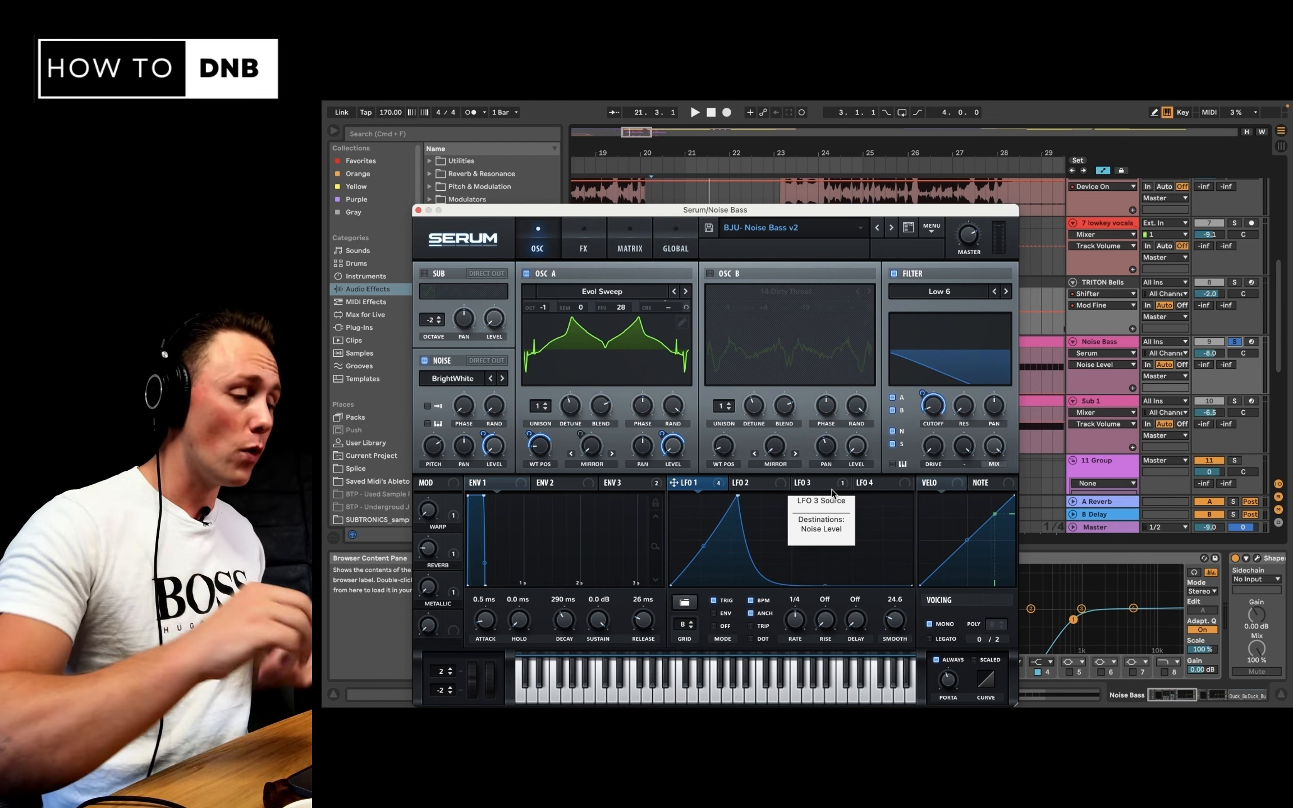
Display LFO 3 in Serum and bypass its modulation of Noise Level
click(803, 483)
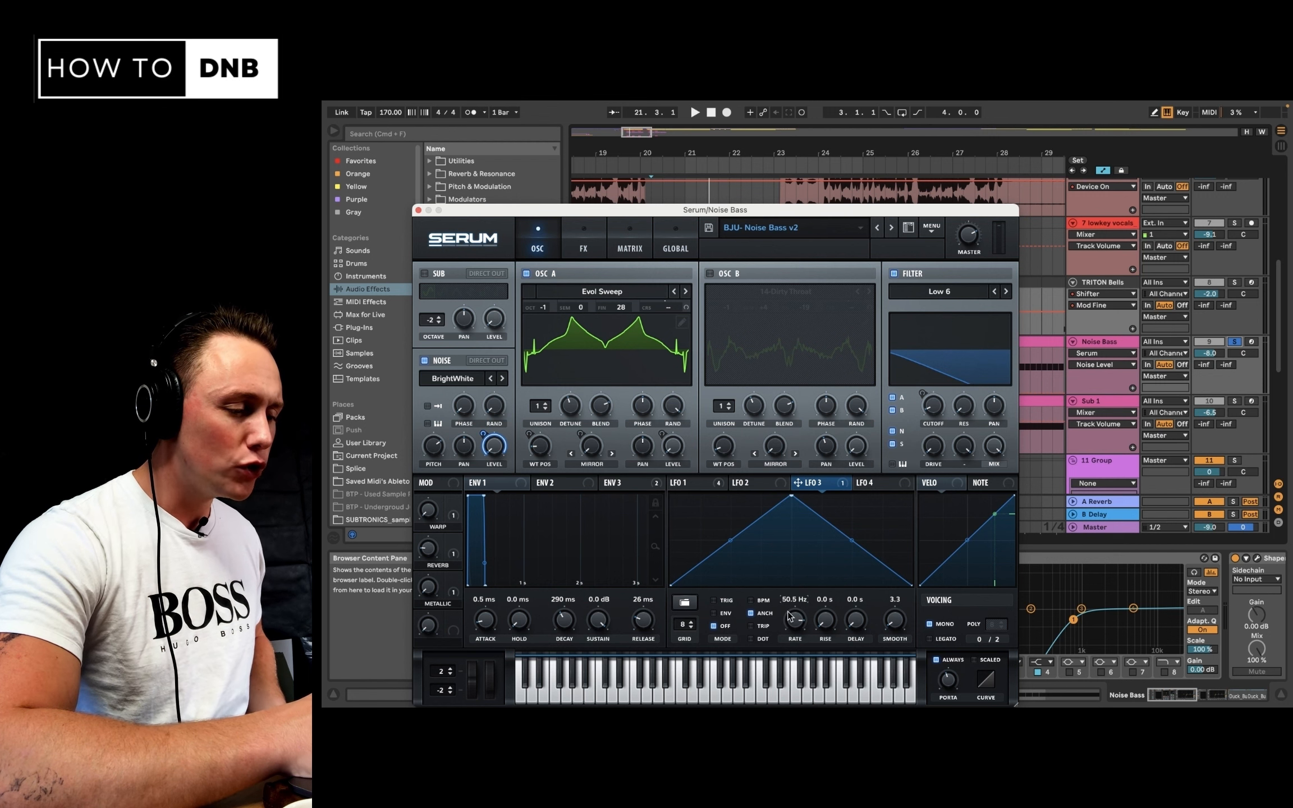
key(space)
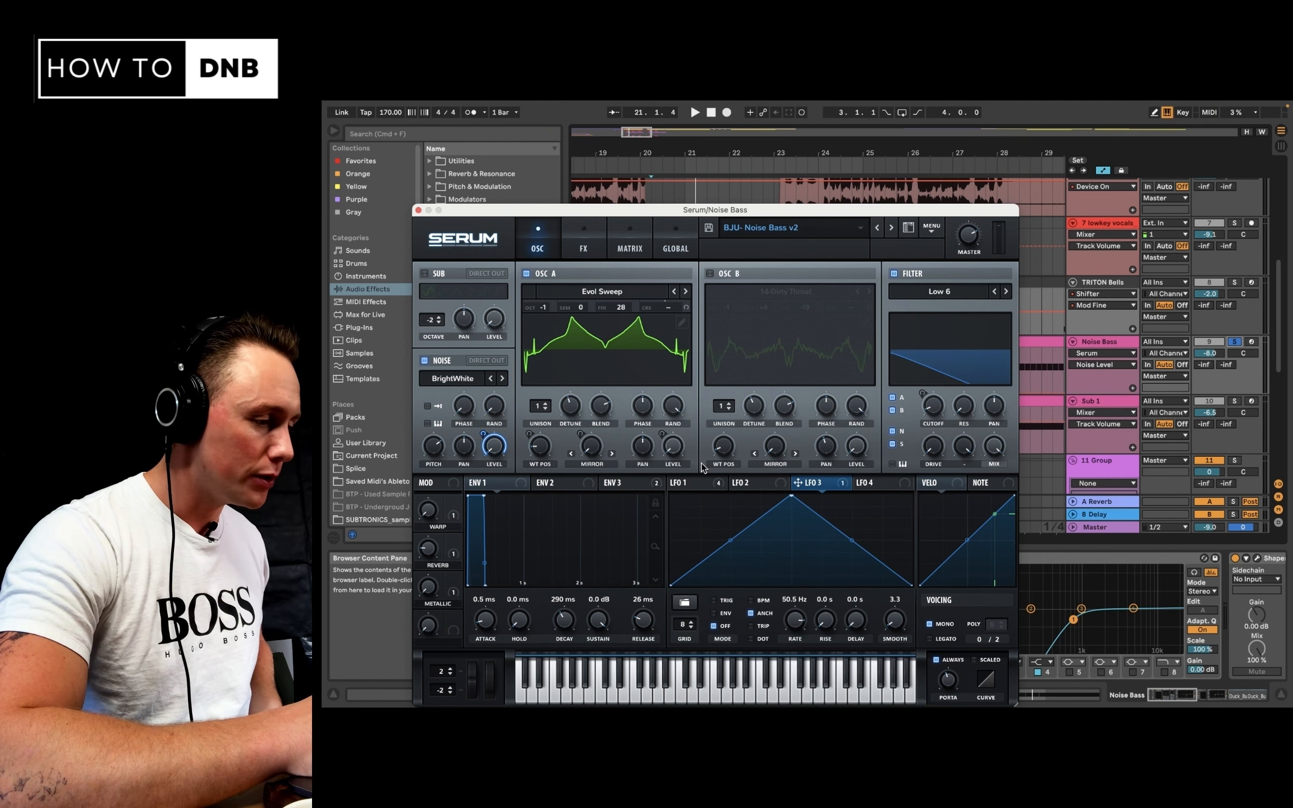
right_click(827, 487)
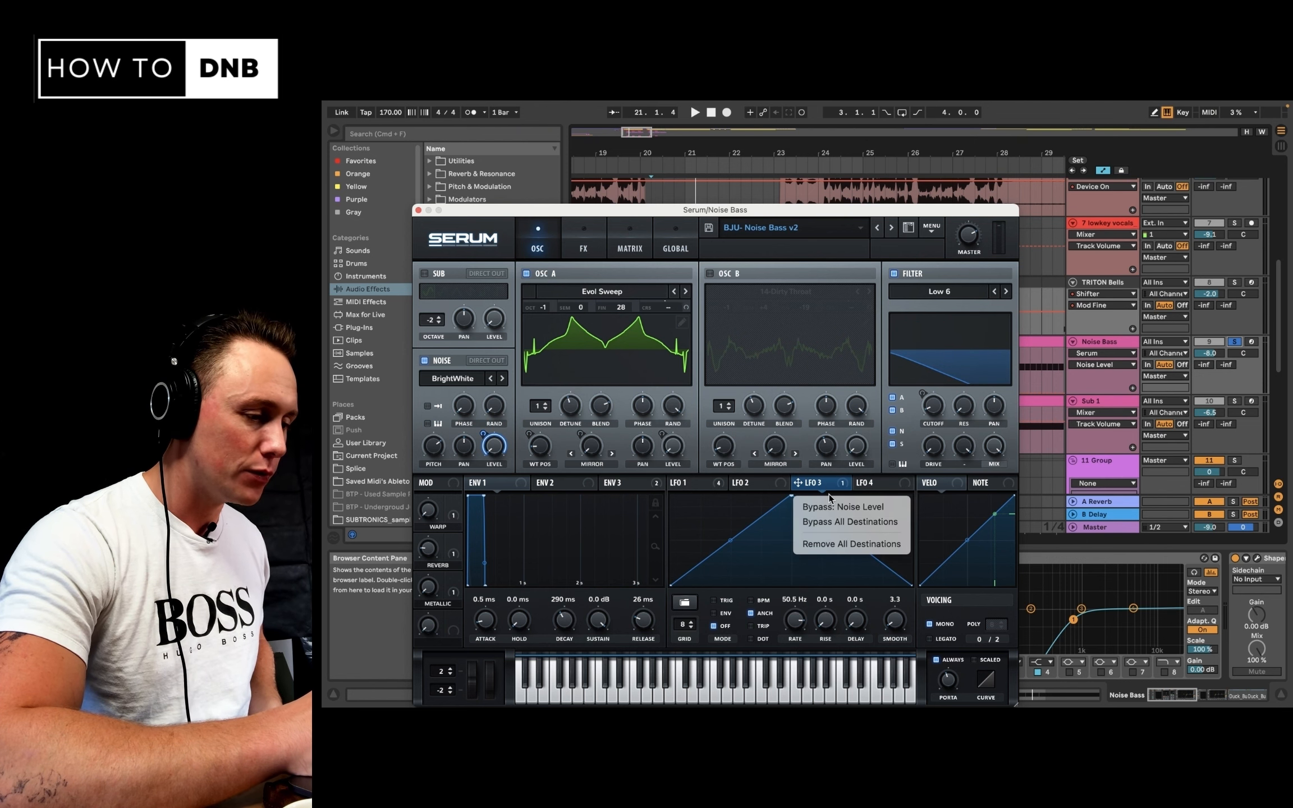
click(832, 508)
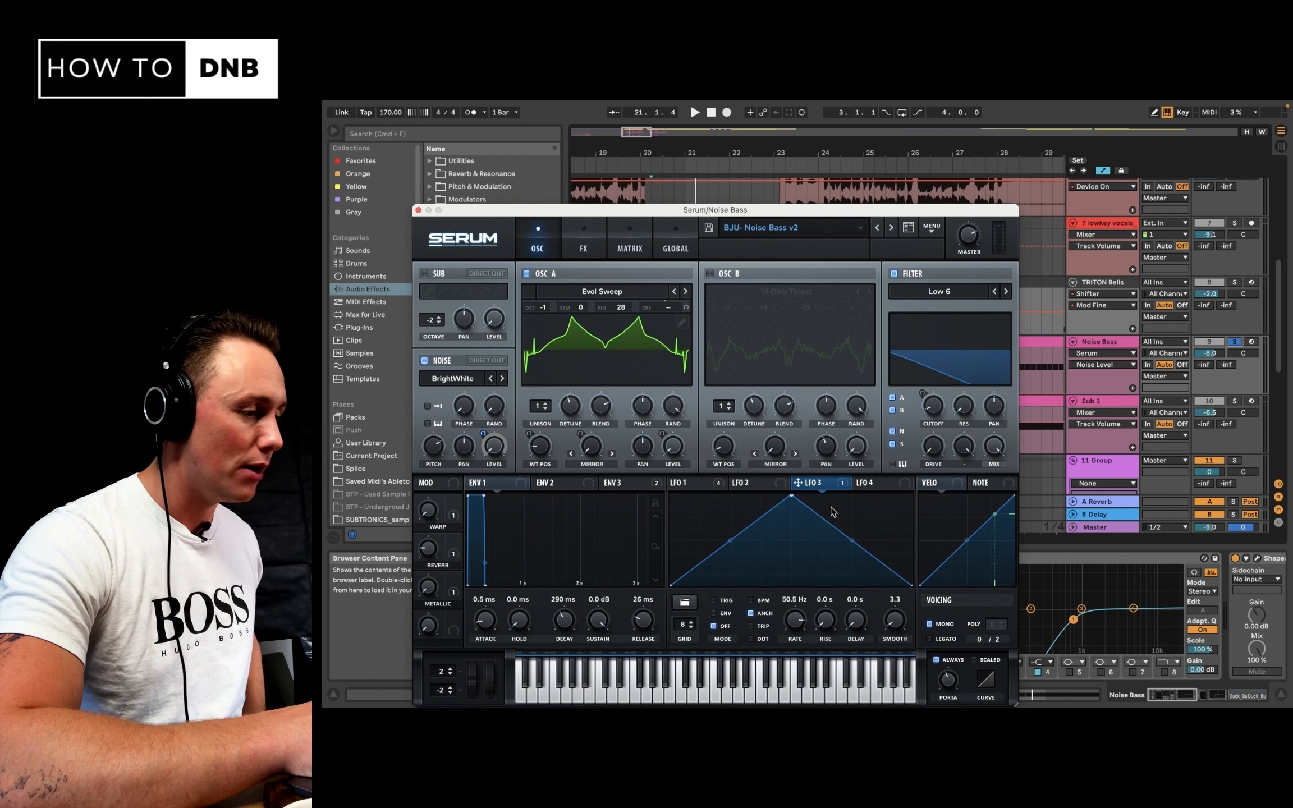
Turn off oscillator A and audition the BrightWhite noise on its own
click(526, 274)
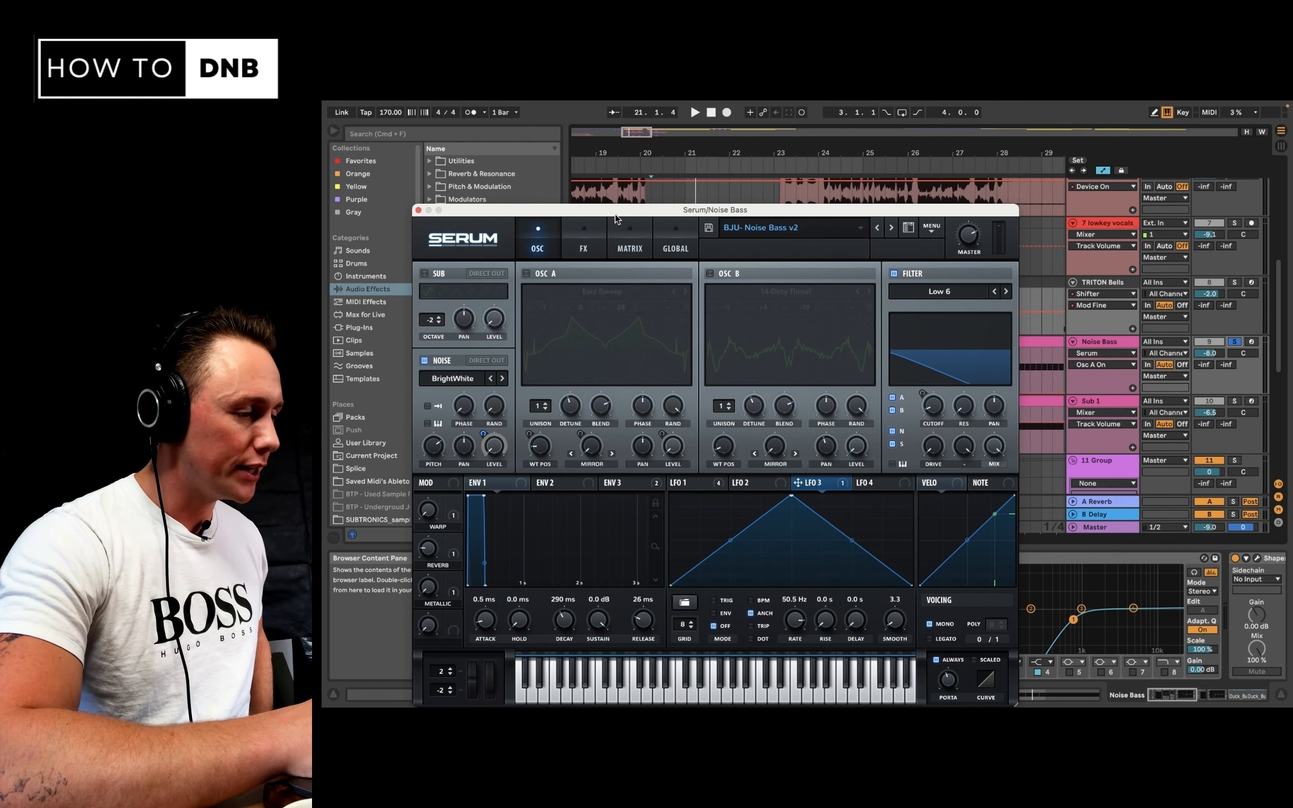
key(space)
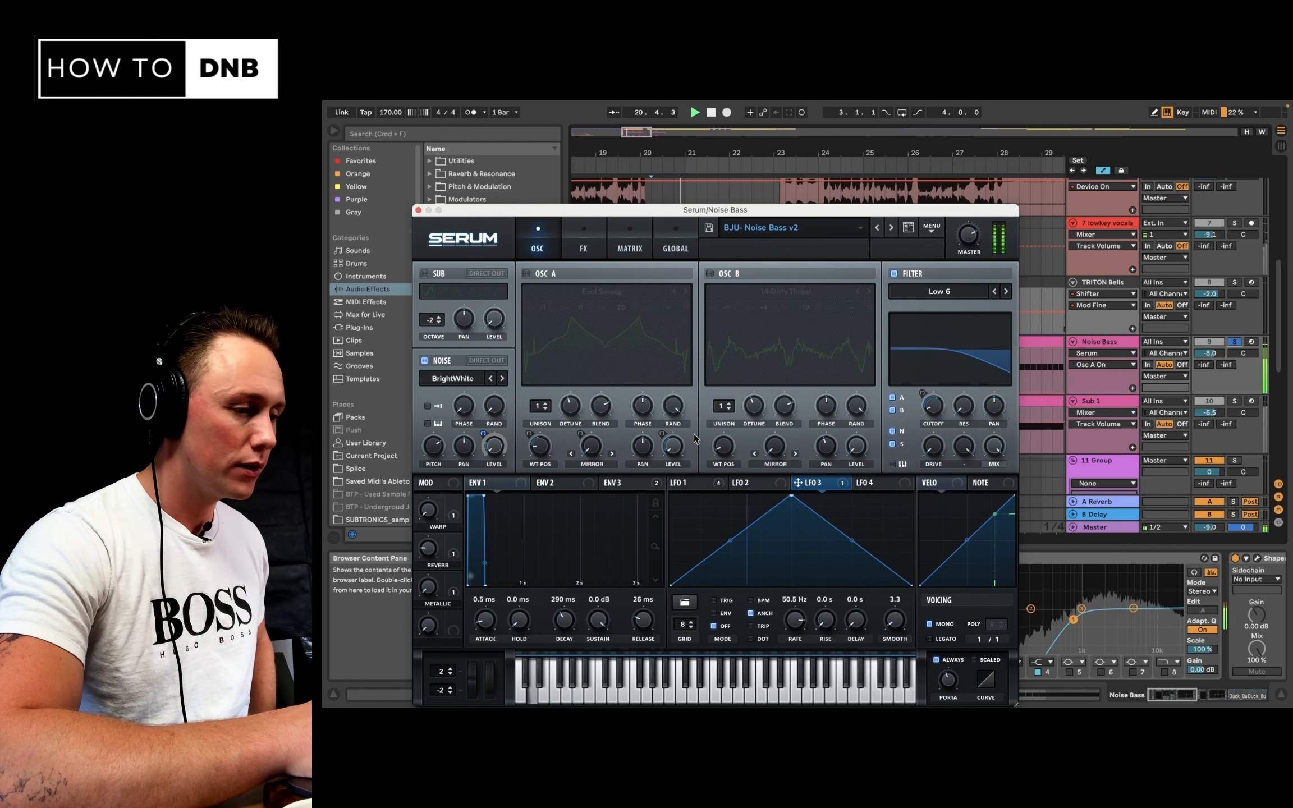
key(space)
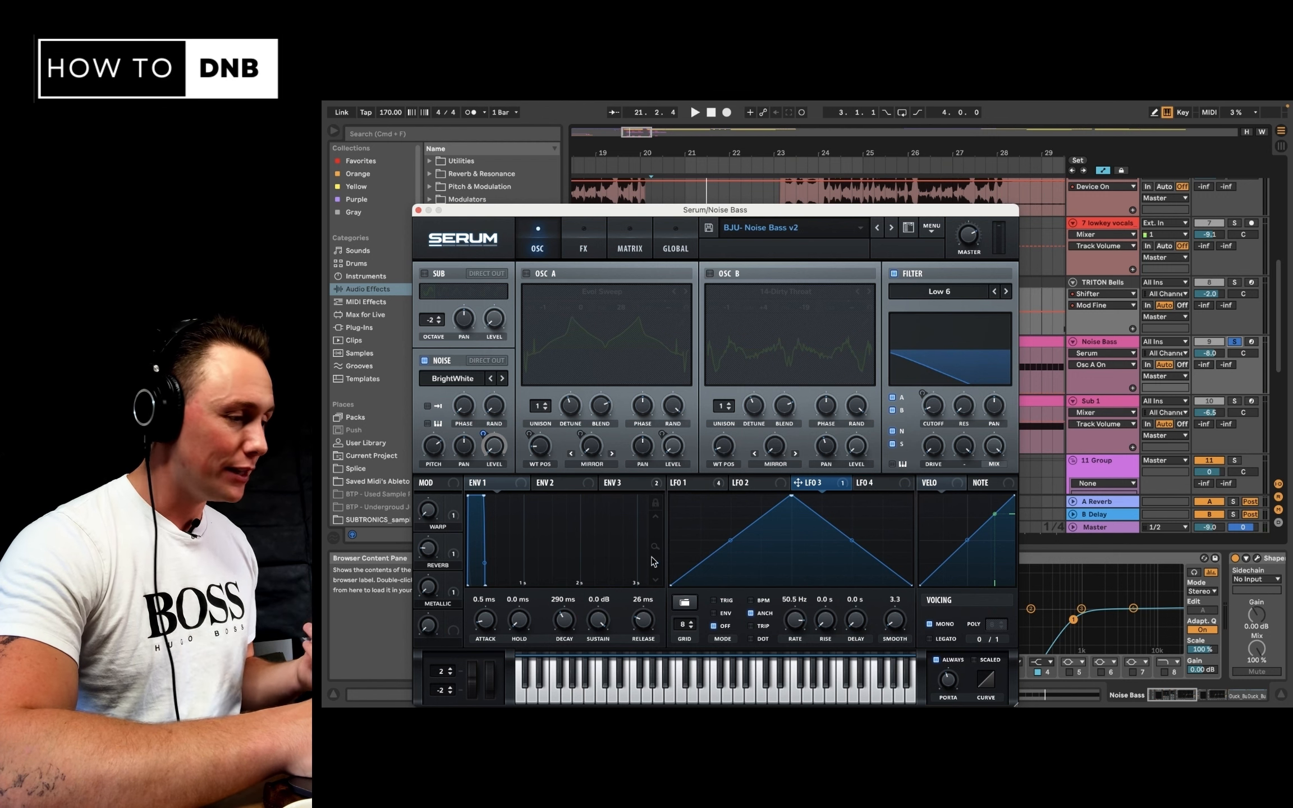
Re-enable LFO 3's modulation of Noise Level and audition the noise with it
right_click(833, 486)
click(845, 512)
key(space)
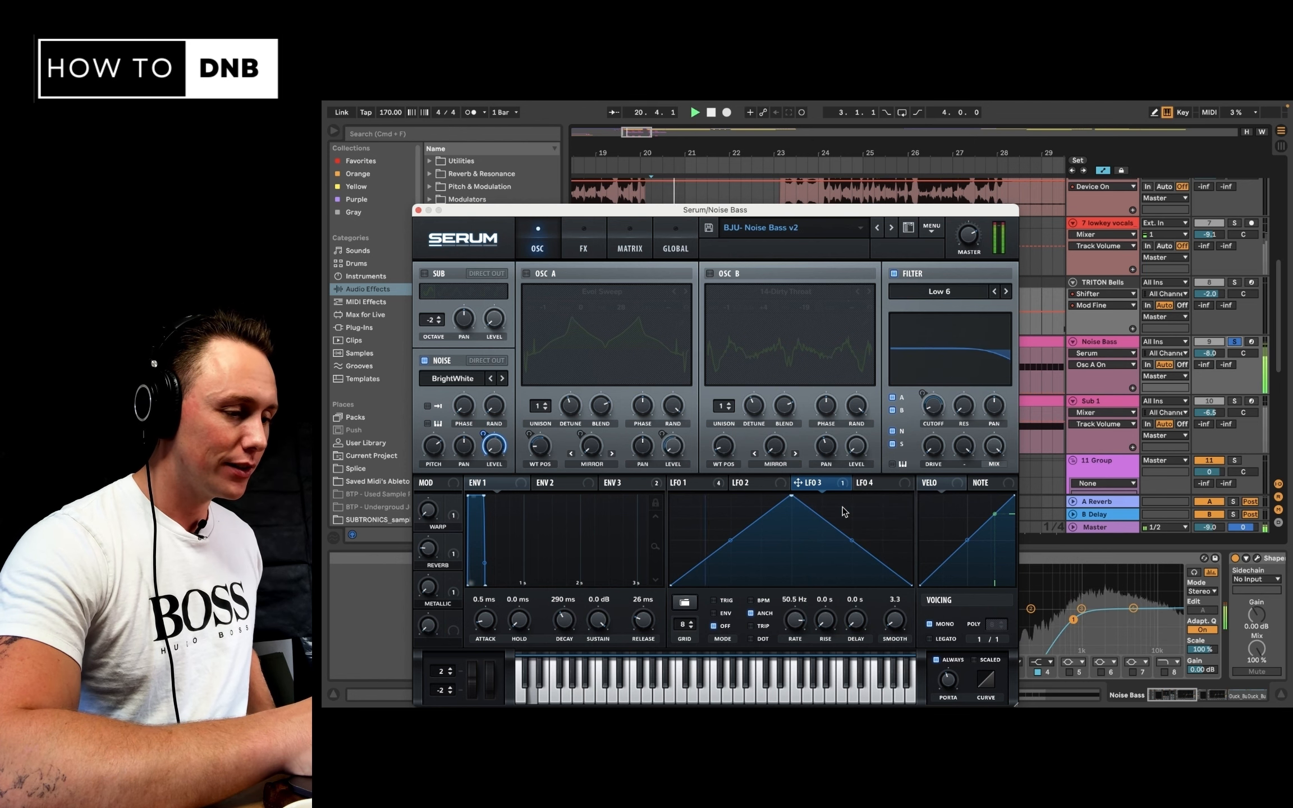
key(space)
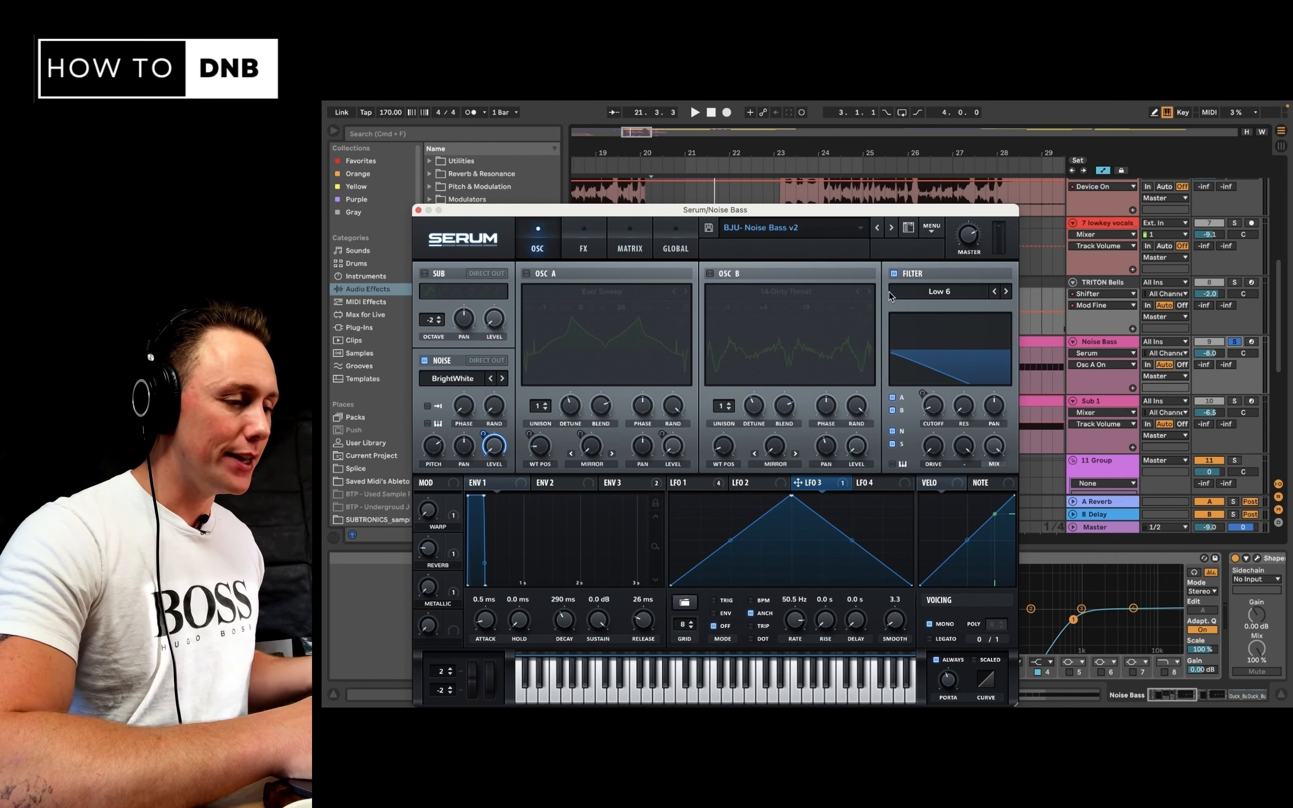
Display LFO 1 in Serum and turn oscillator A with the Evol Sweep wavetable back on
click(708, 483)
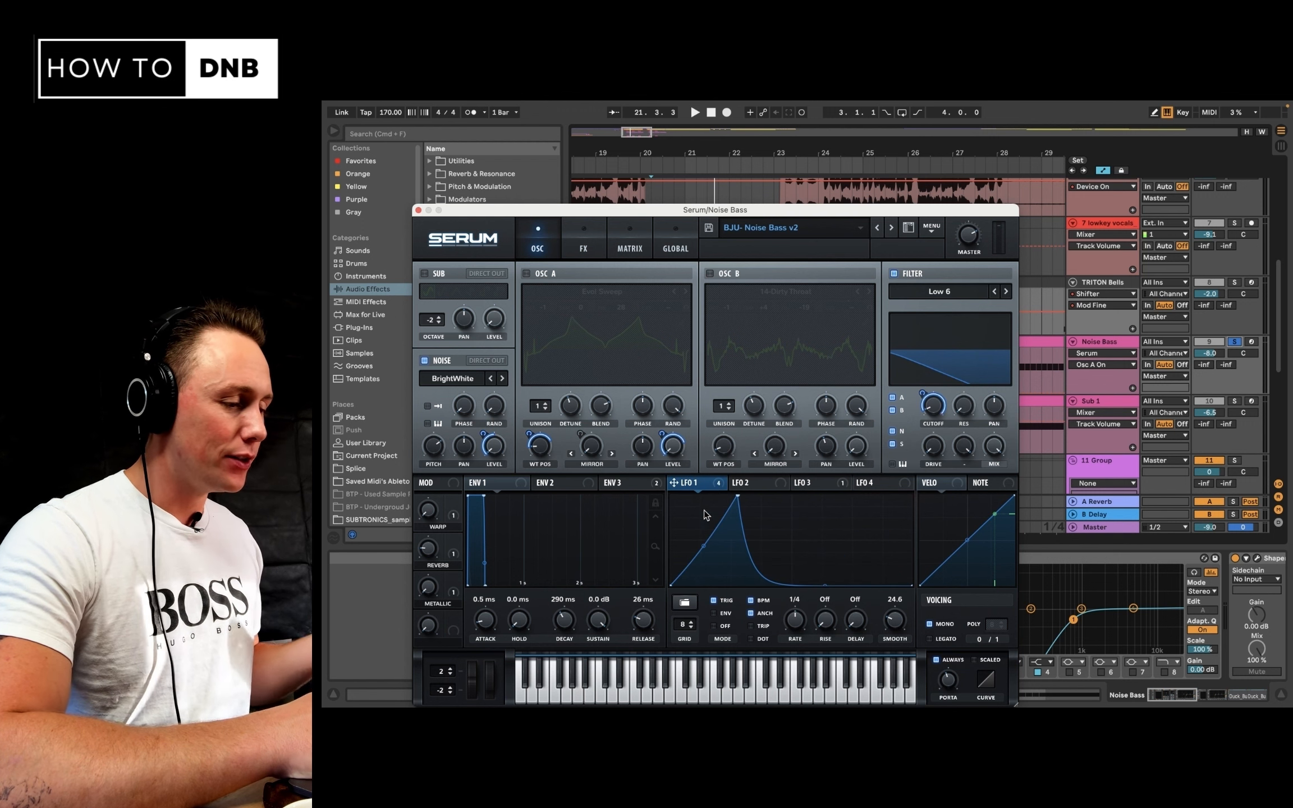
click(527, 273)
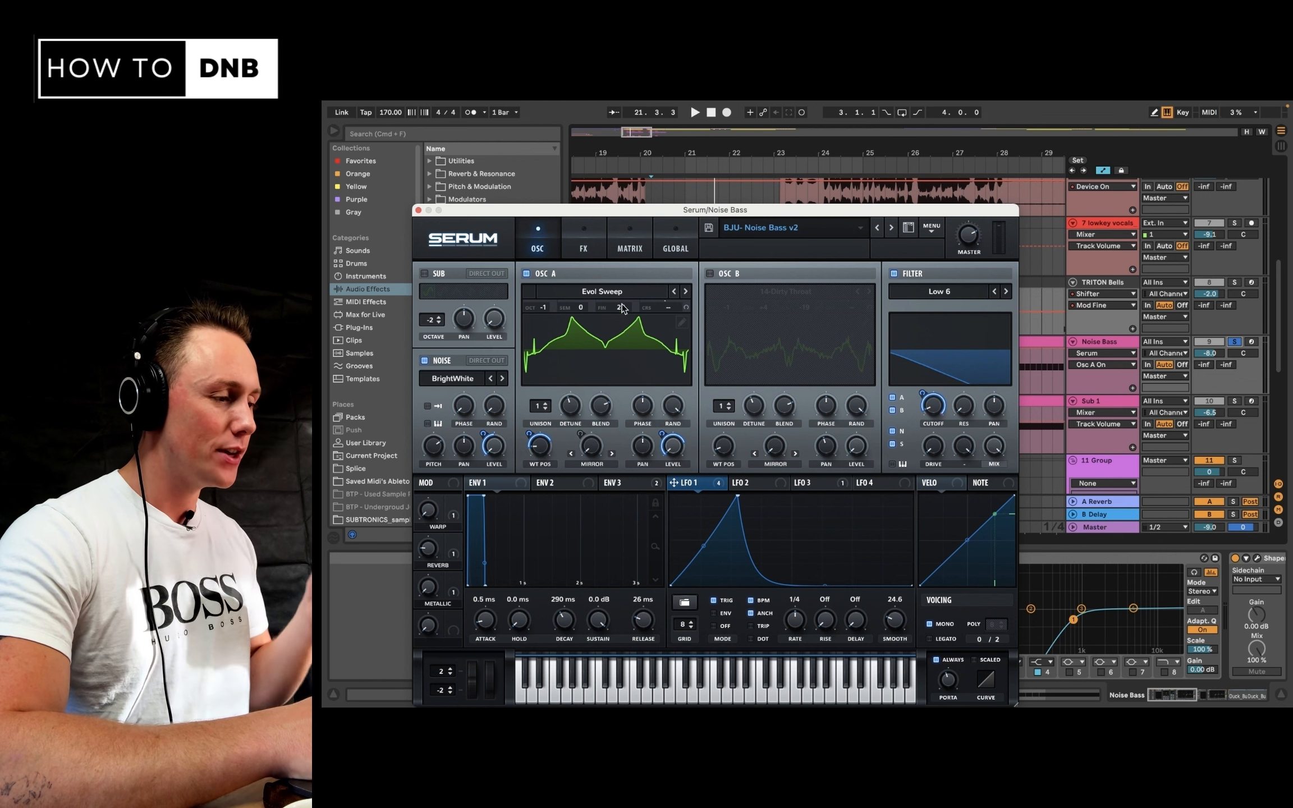
click(622, 331)
click(622, 342)
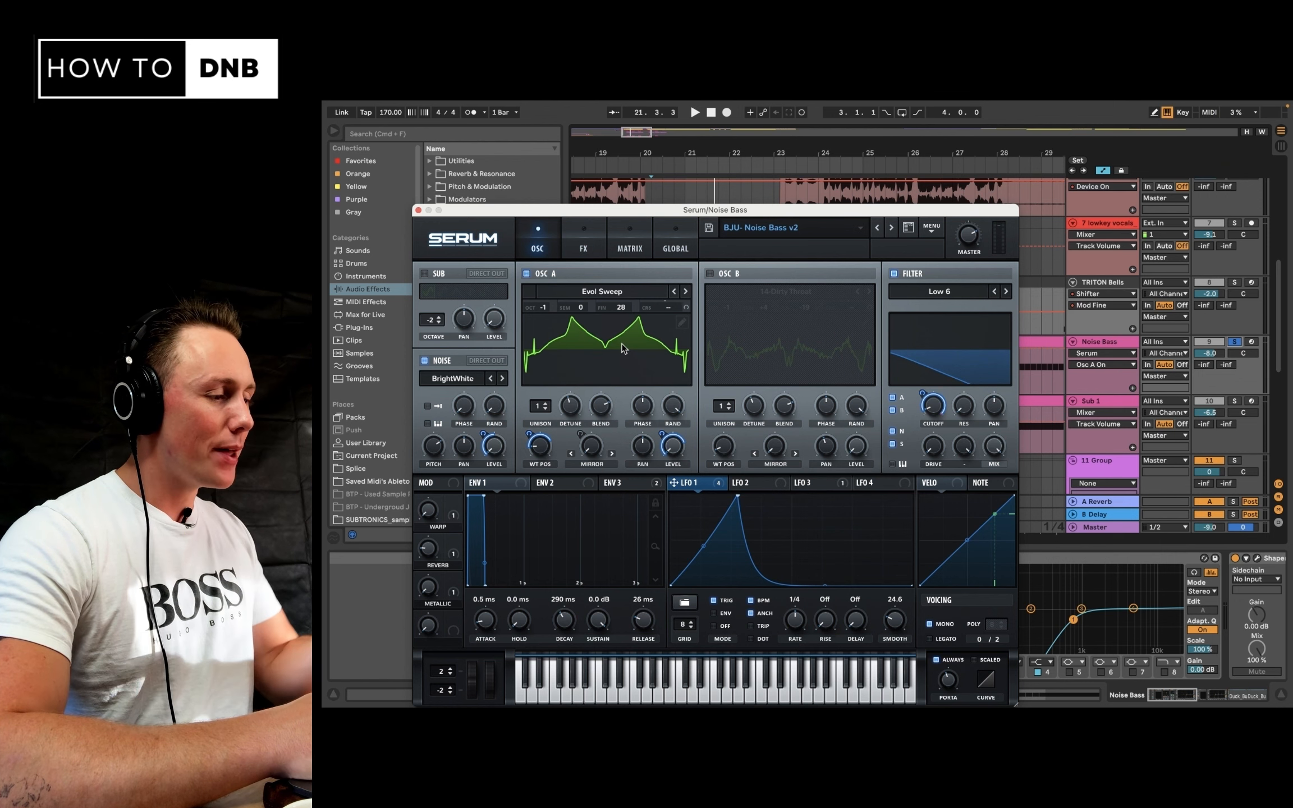
Look through oscillator A's wavetable categories without choosing another wavetable
click(638, 291)
mouse_move(628, 344)
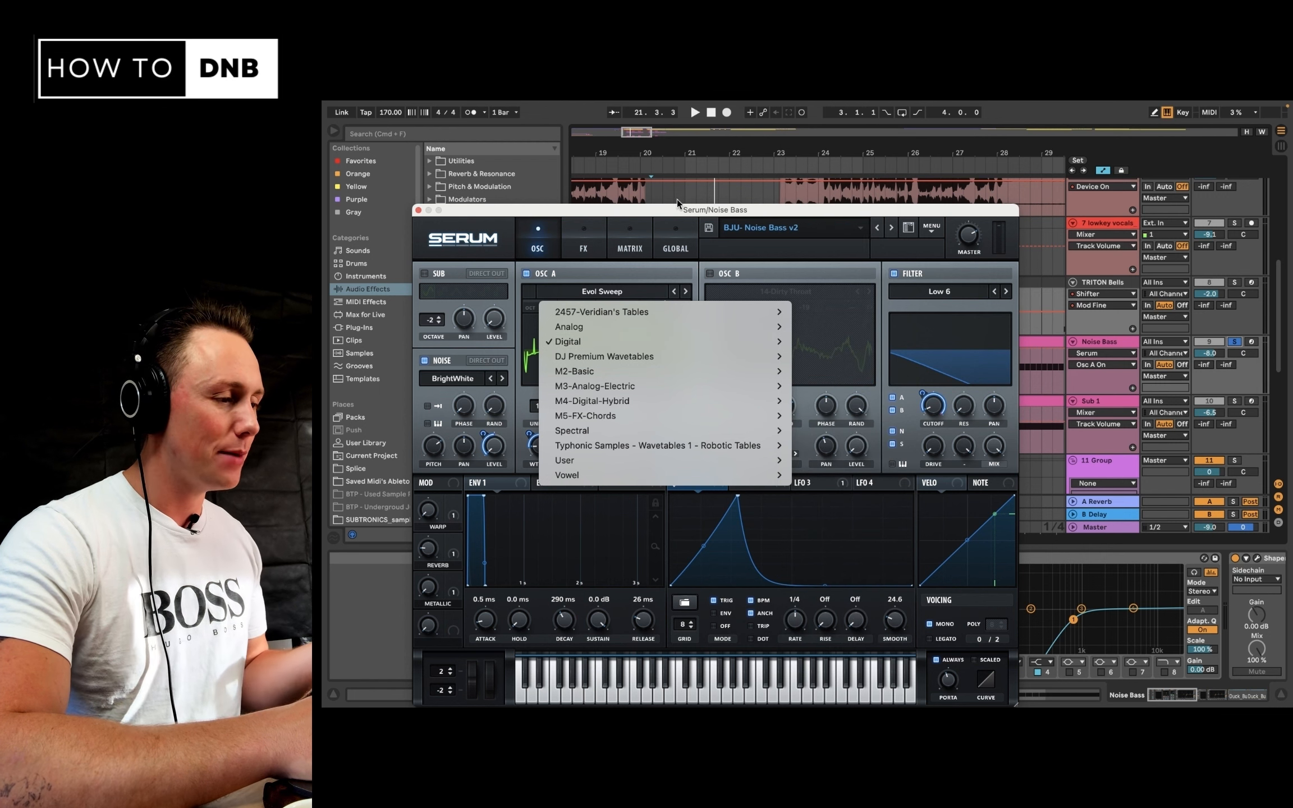
click(680, 268)
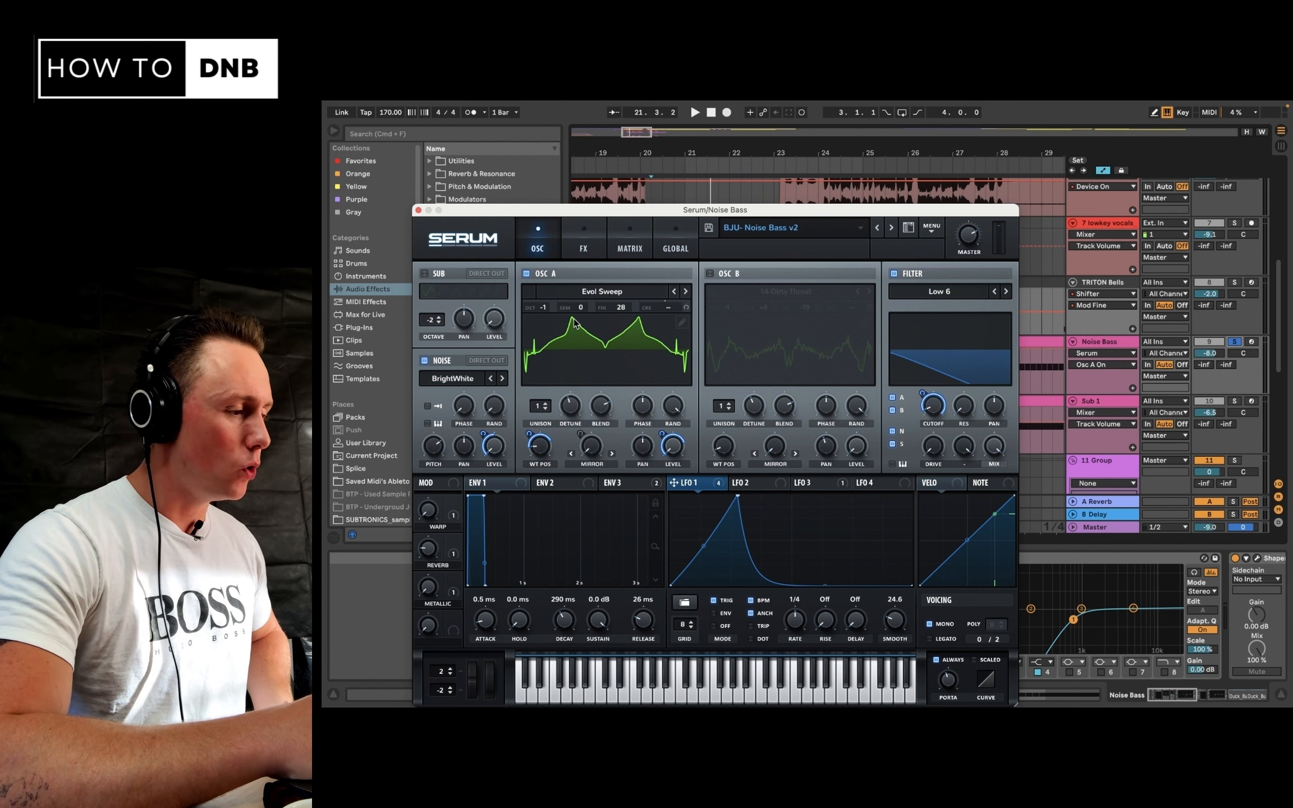
Bypass and re-enable the Low 6 filter, check its cutoff, and audition the patch
click(894, 274)
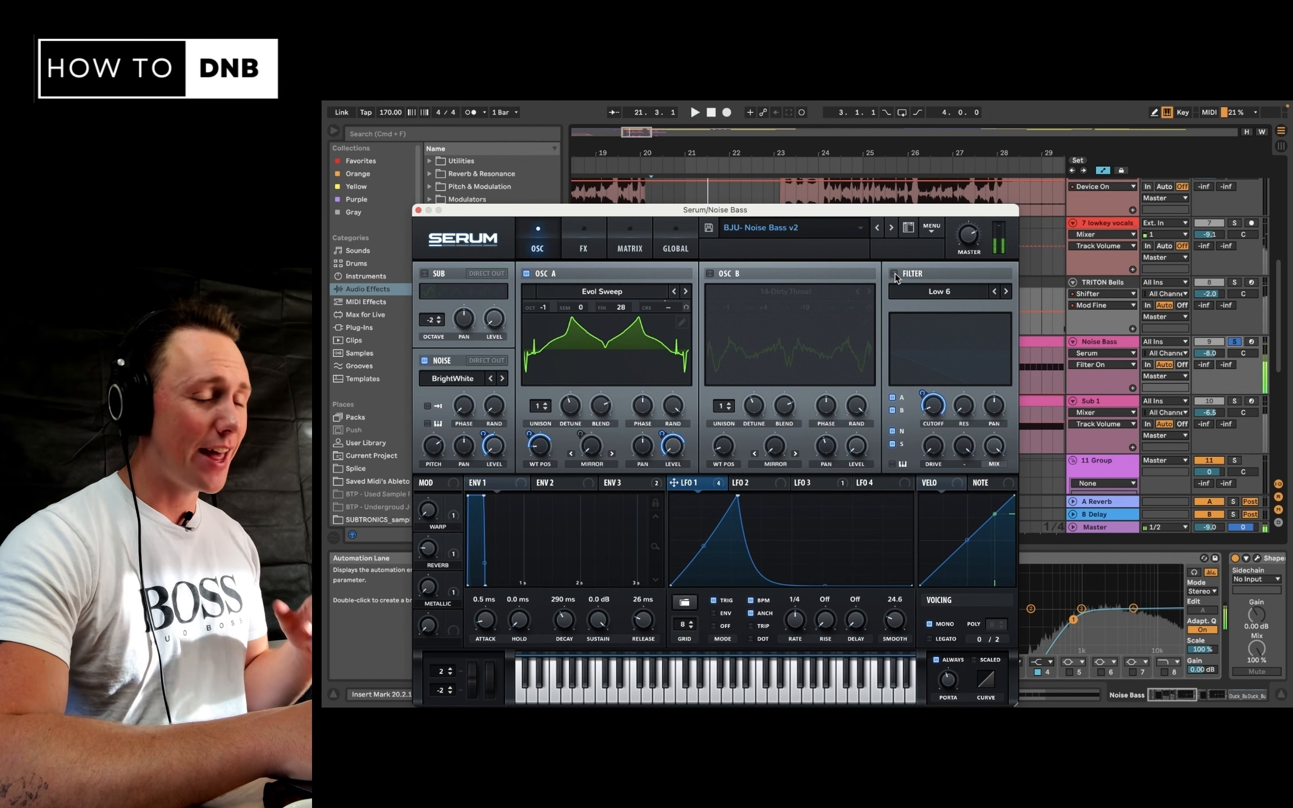
click(894, 274)
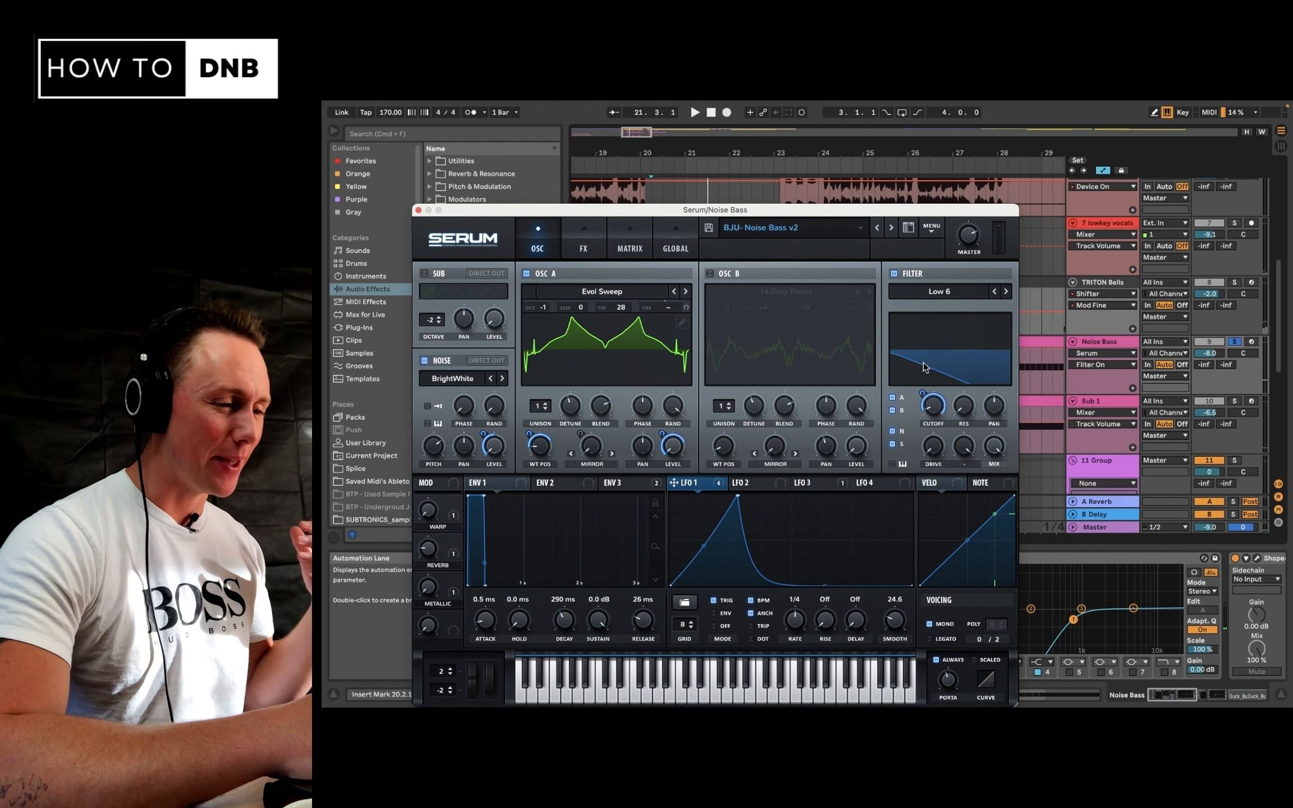
drag(932, 407, 935, 403)
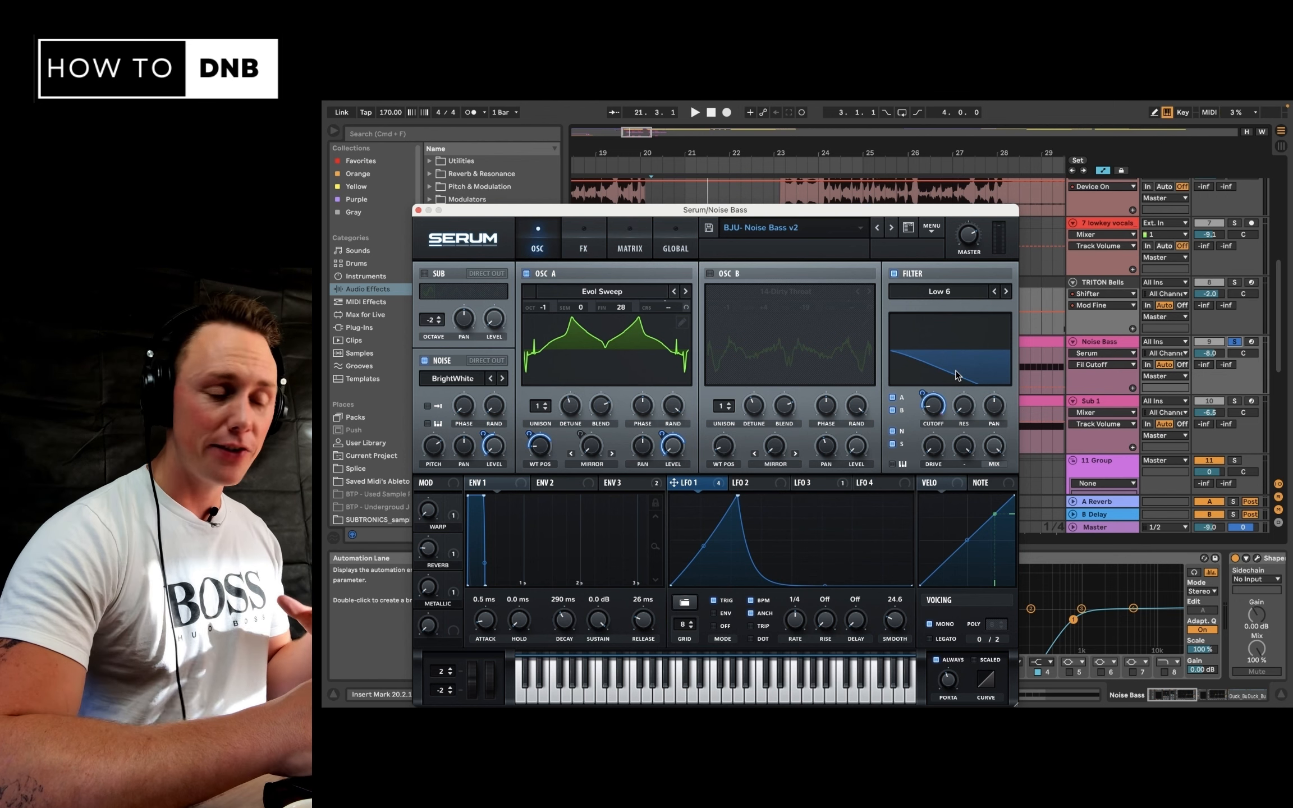
key(space)
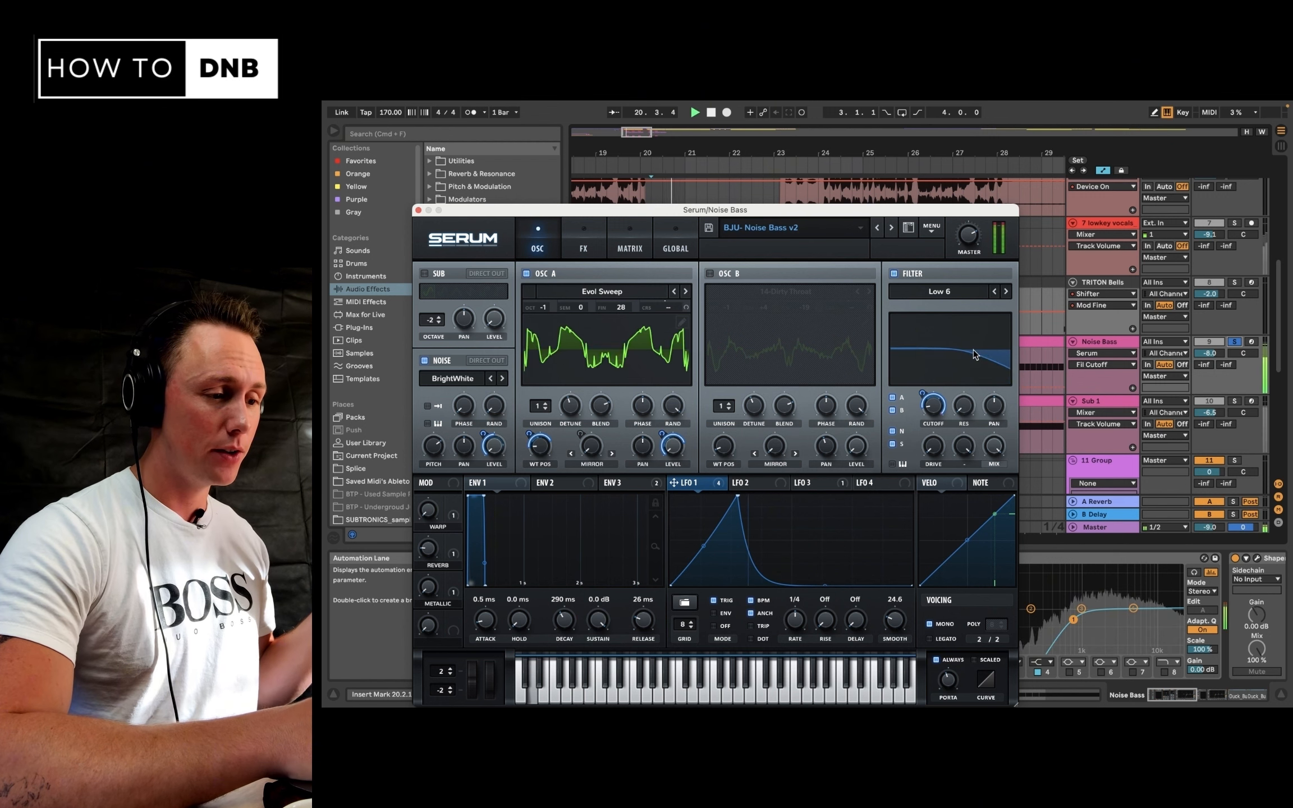
Try the steeper Low 12 and Low 18 filter types during playback and restore Low 6
click(1006, 291)
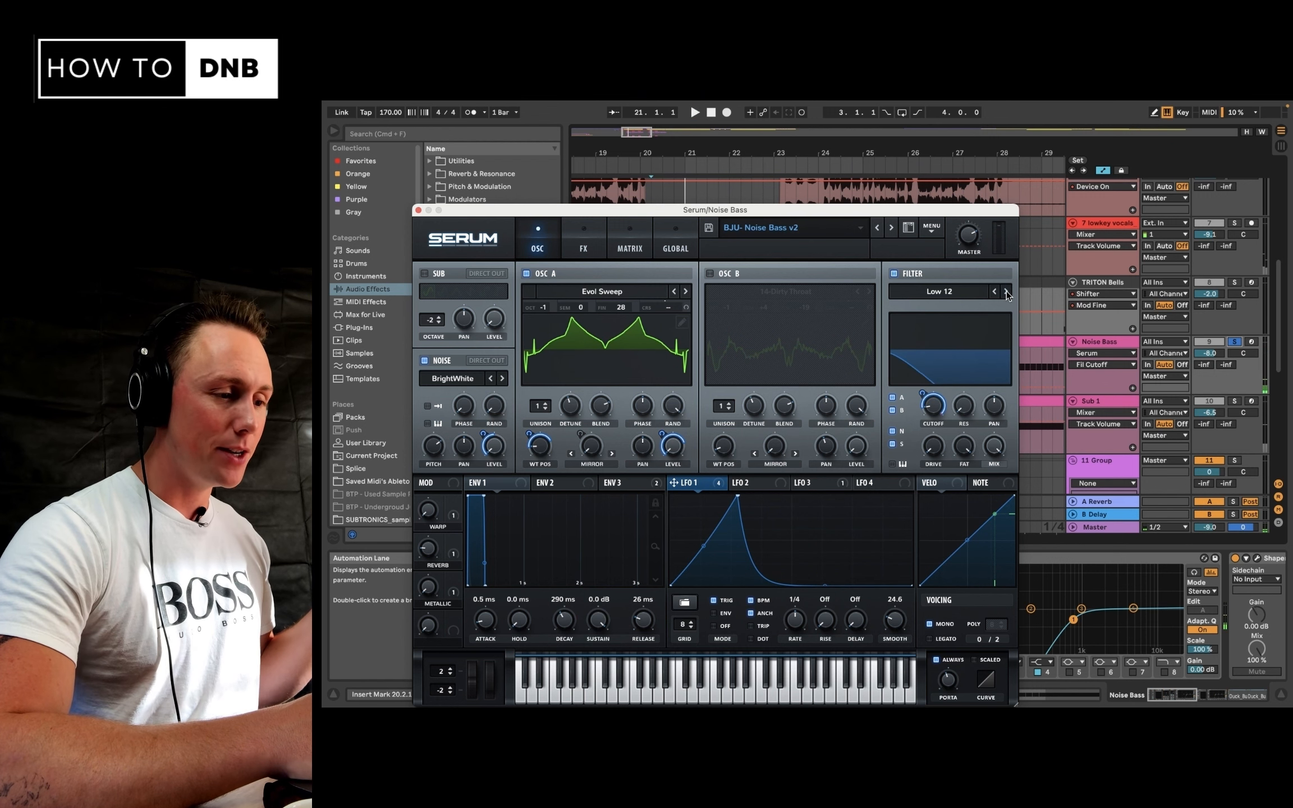
click(1006, 291)
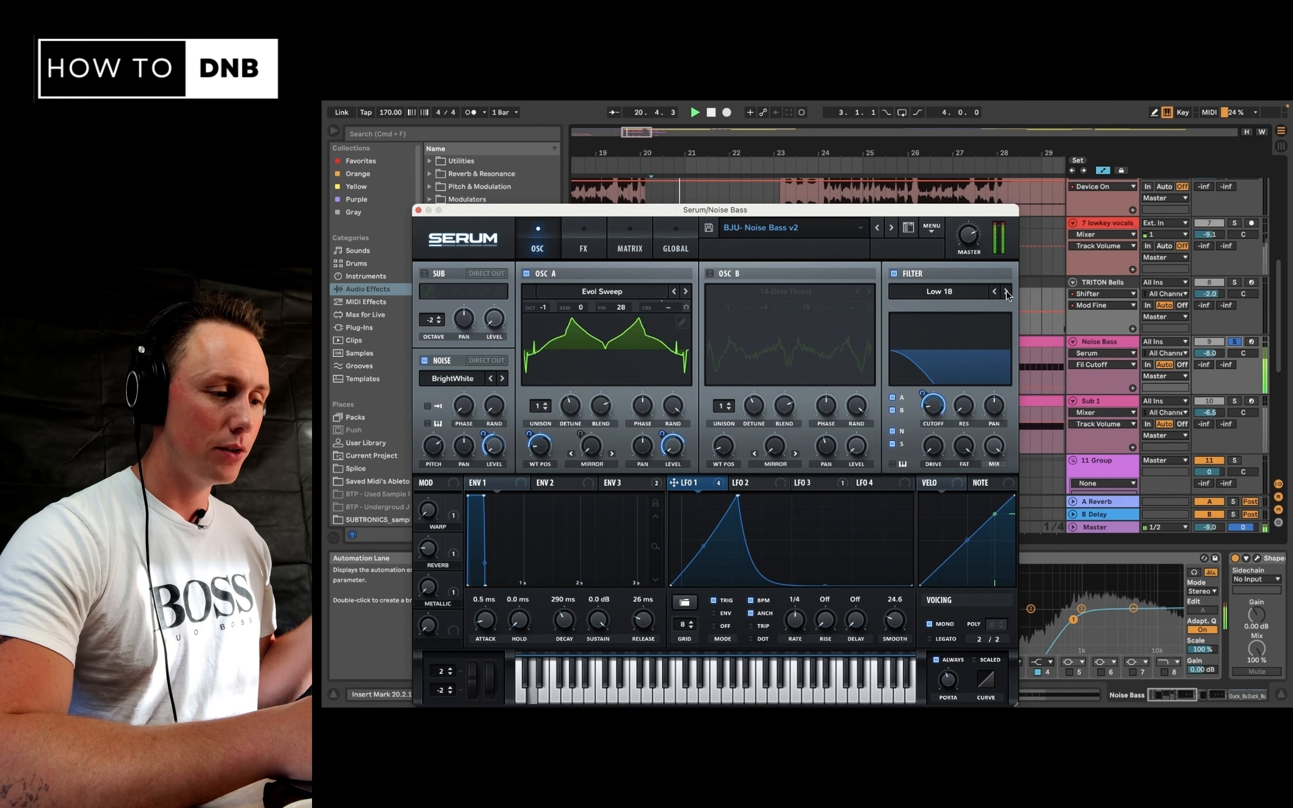
key(space)
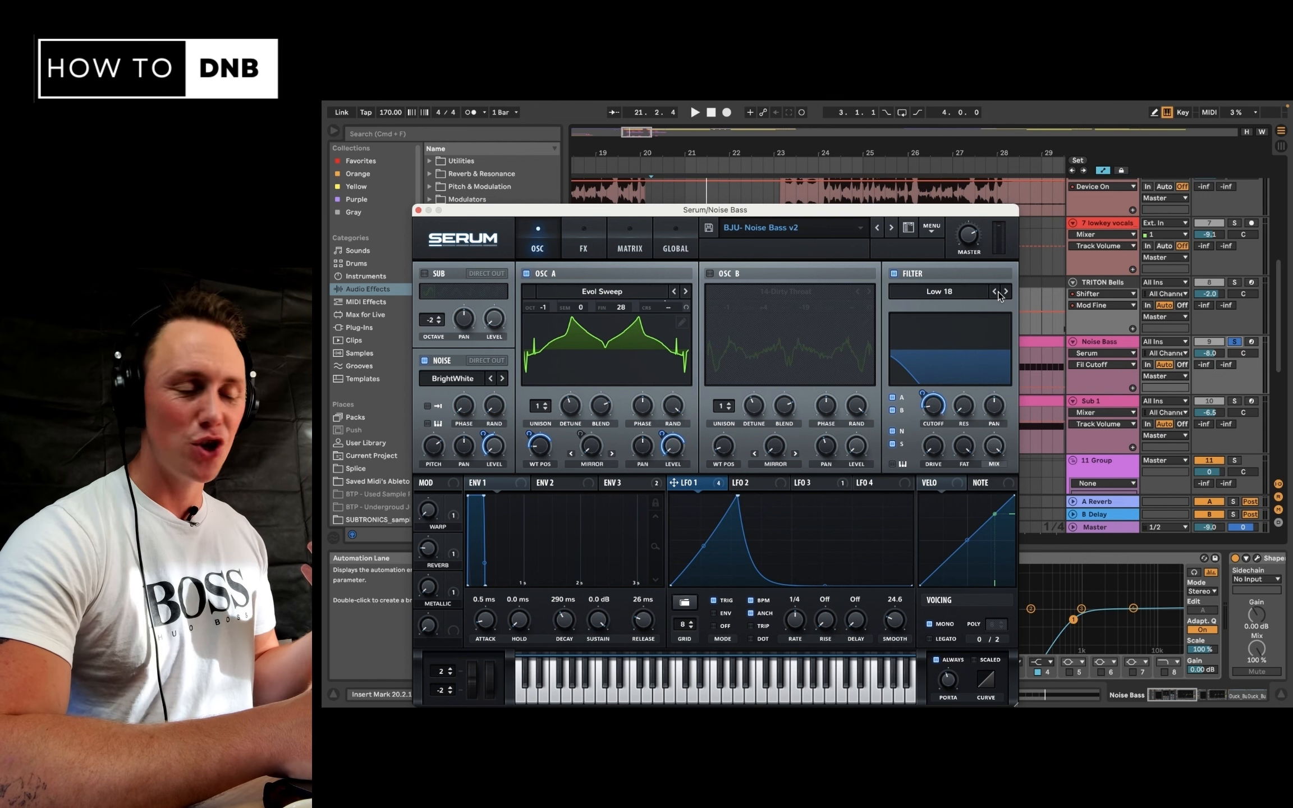
click(997, 292)
click(997, 292)
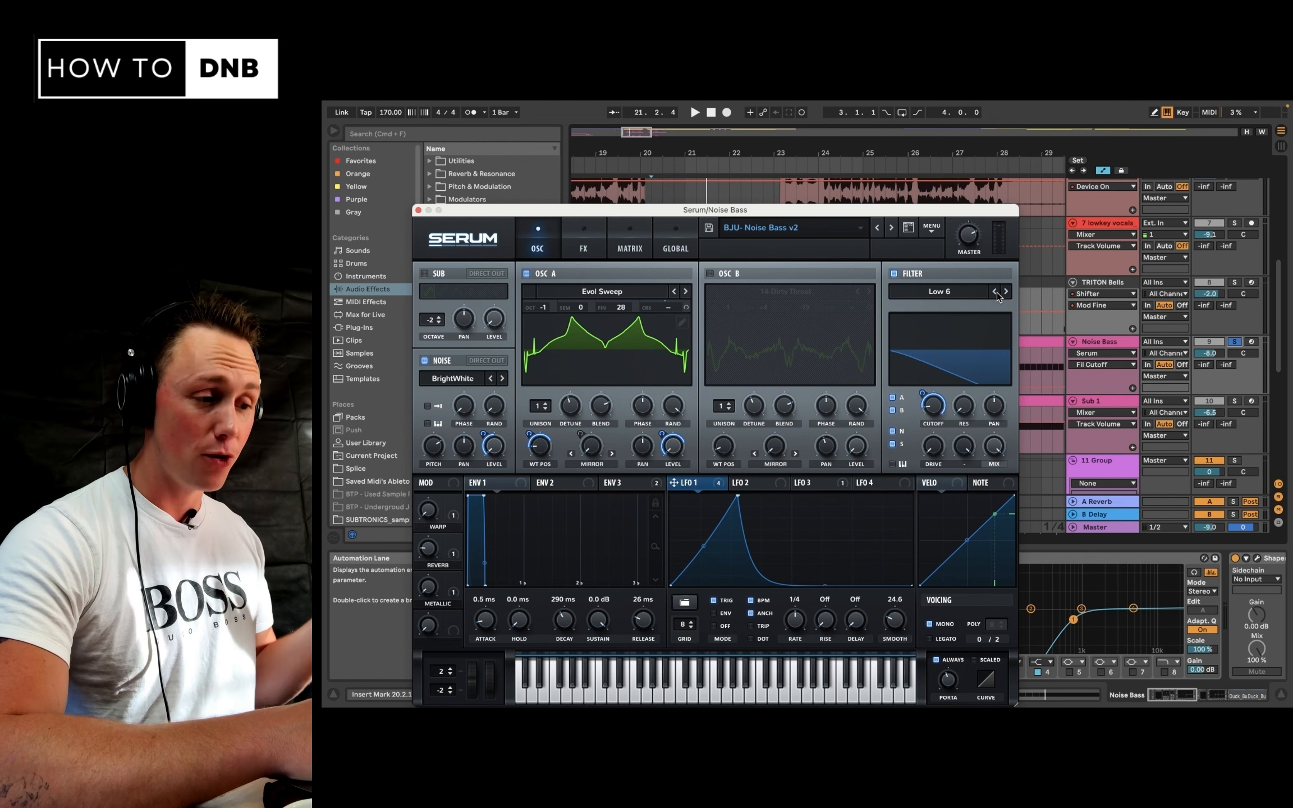
key(space)
Show Serum's effects rack and check the Hyper mix and Dimension mix amounts
click(583, 247)
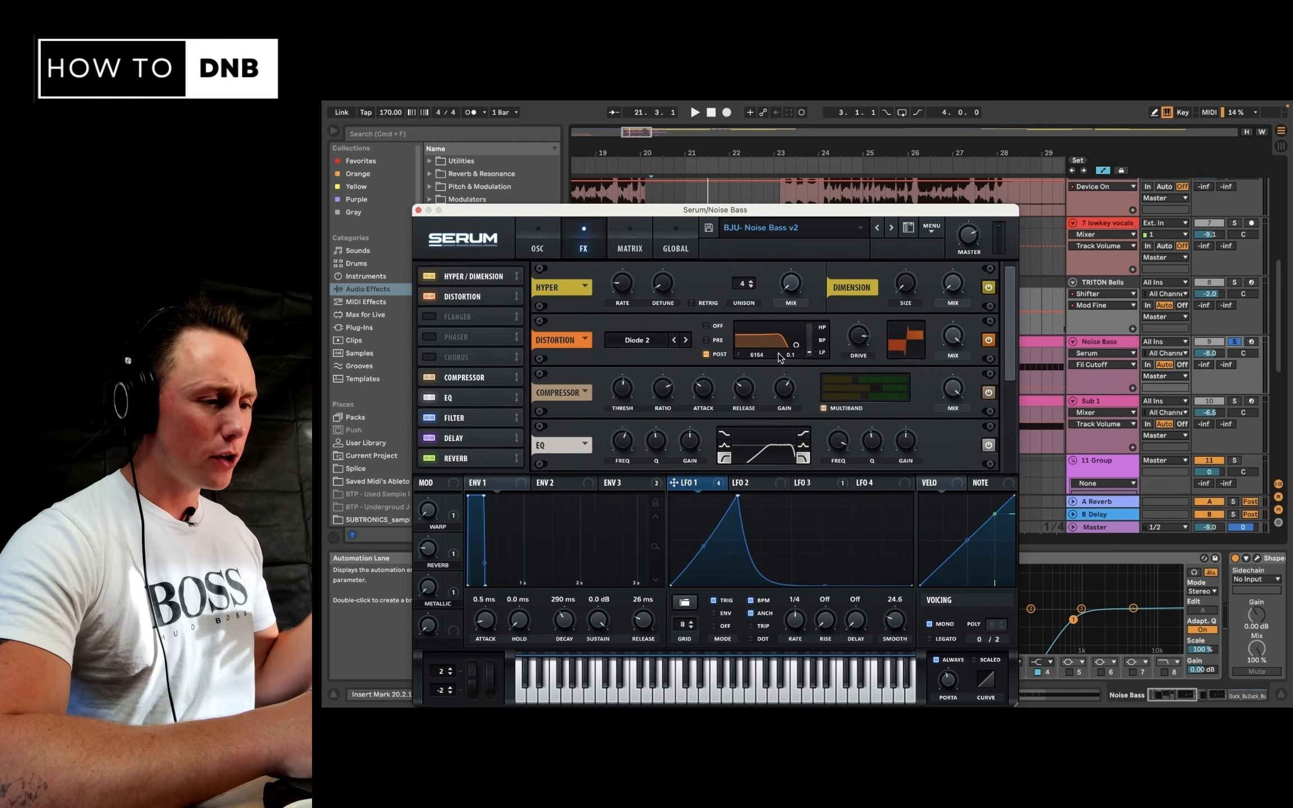
click(791, 283)
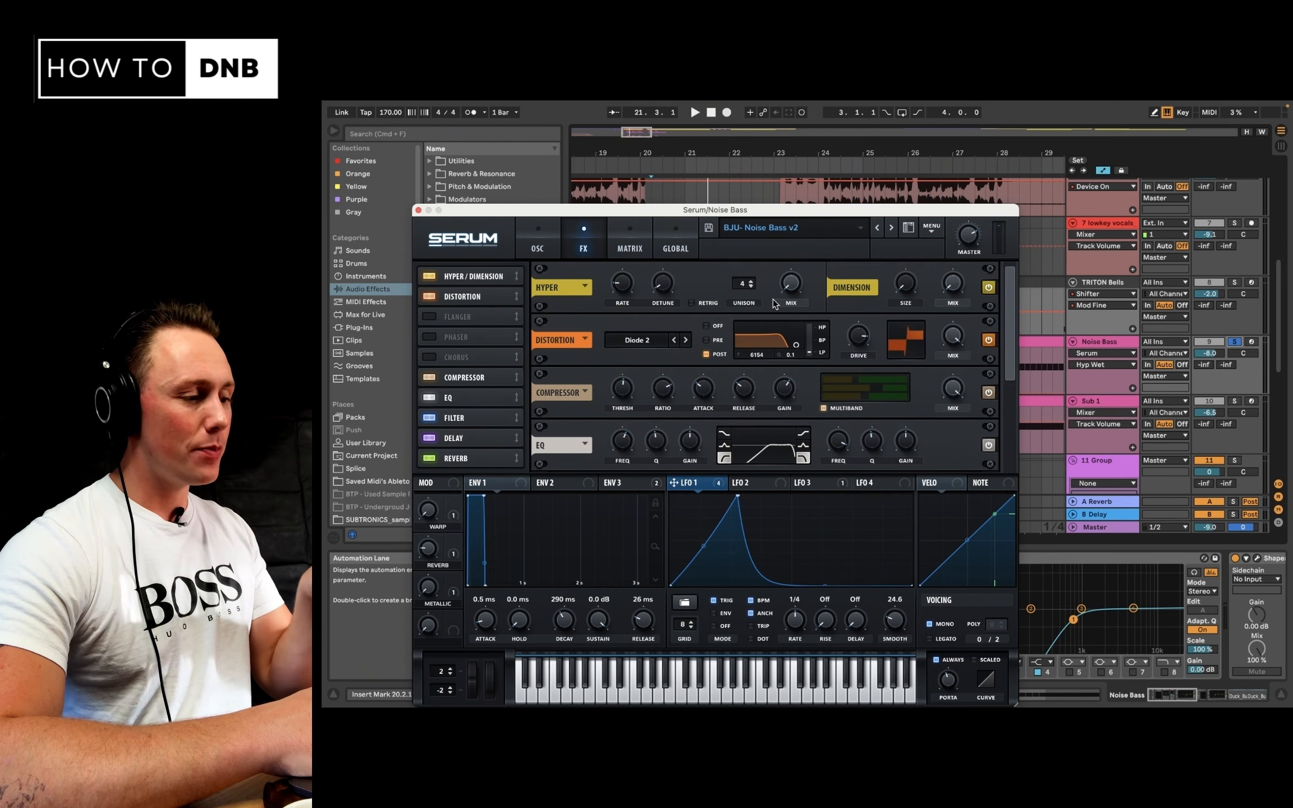
drag(791, 289, 792, 275)
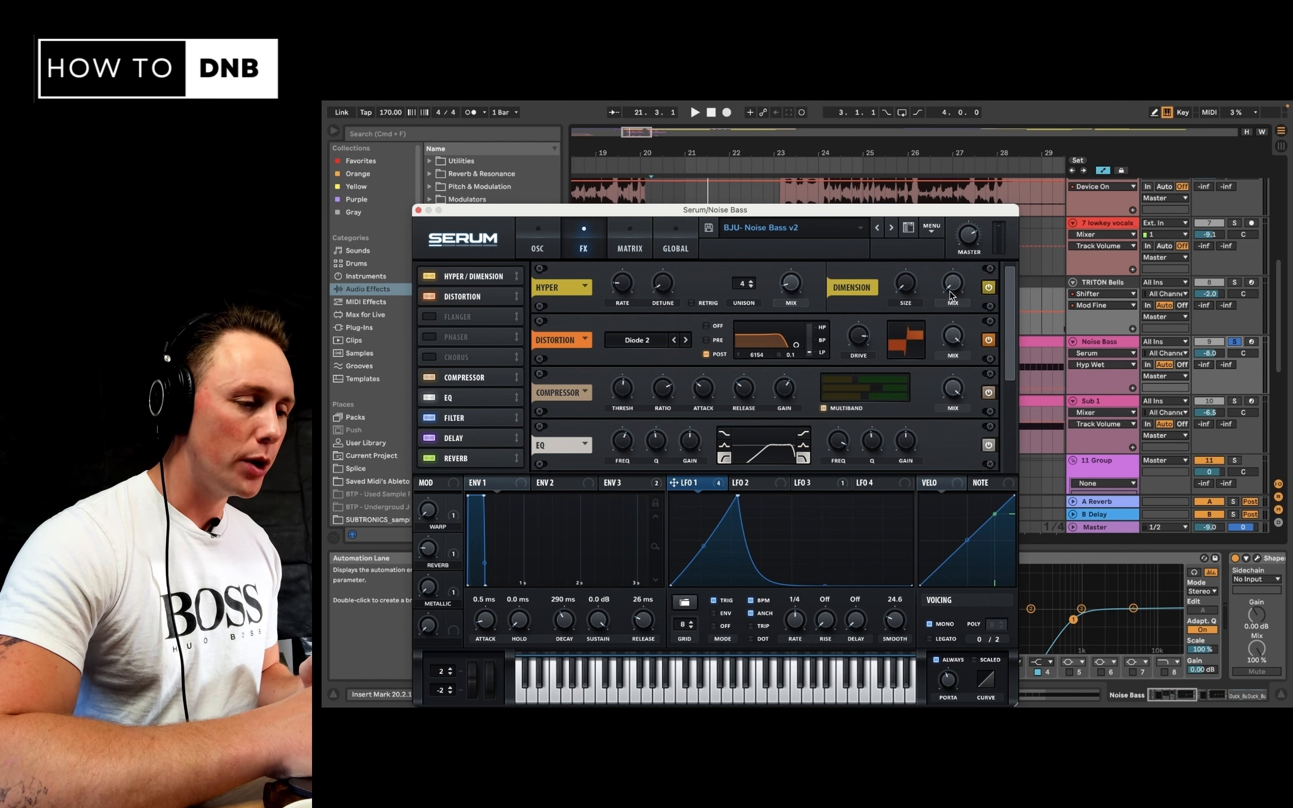
drag(953, 296, 950, 285)
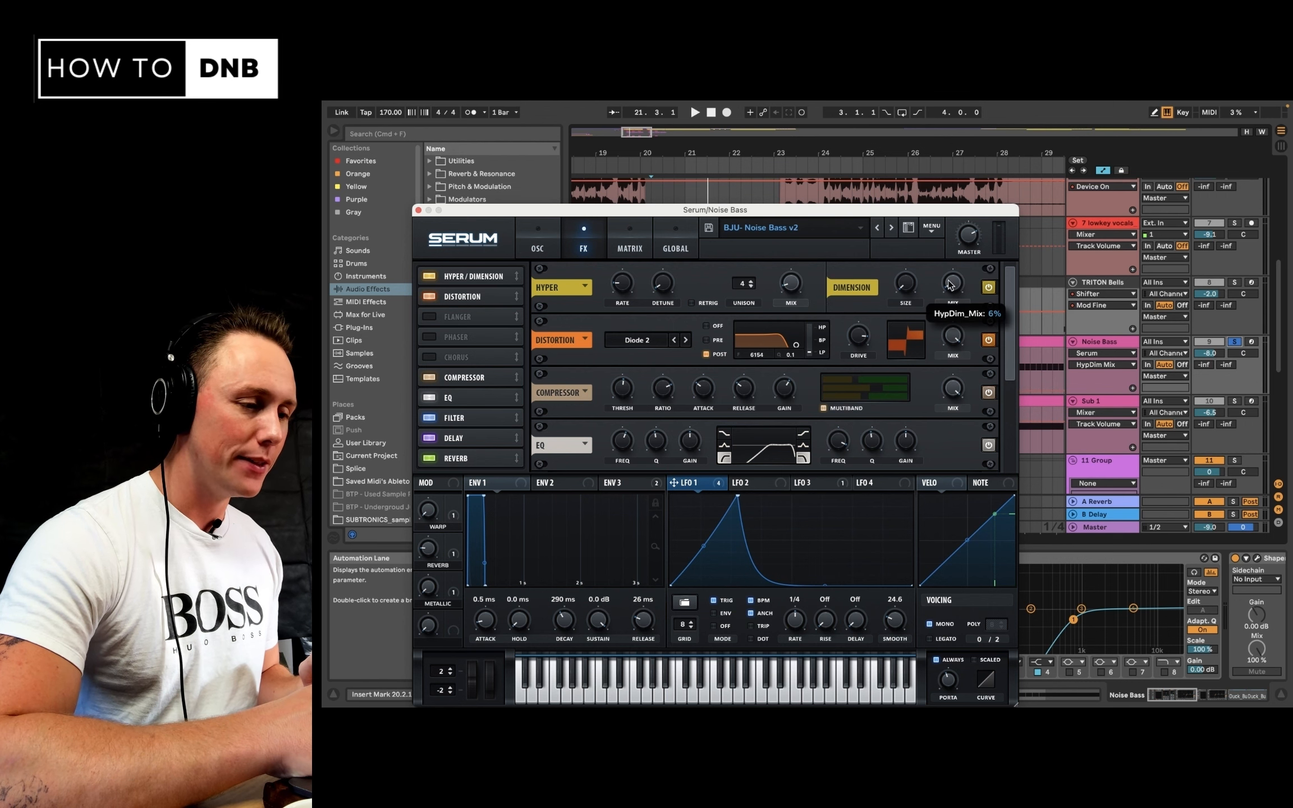
Return to Serum's oscillators and look through the noise oscillator's sample categories without replacing BrightWhite
click(547, 242)
click(482, 380)
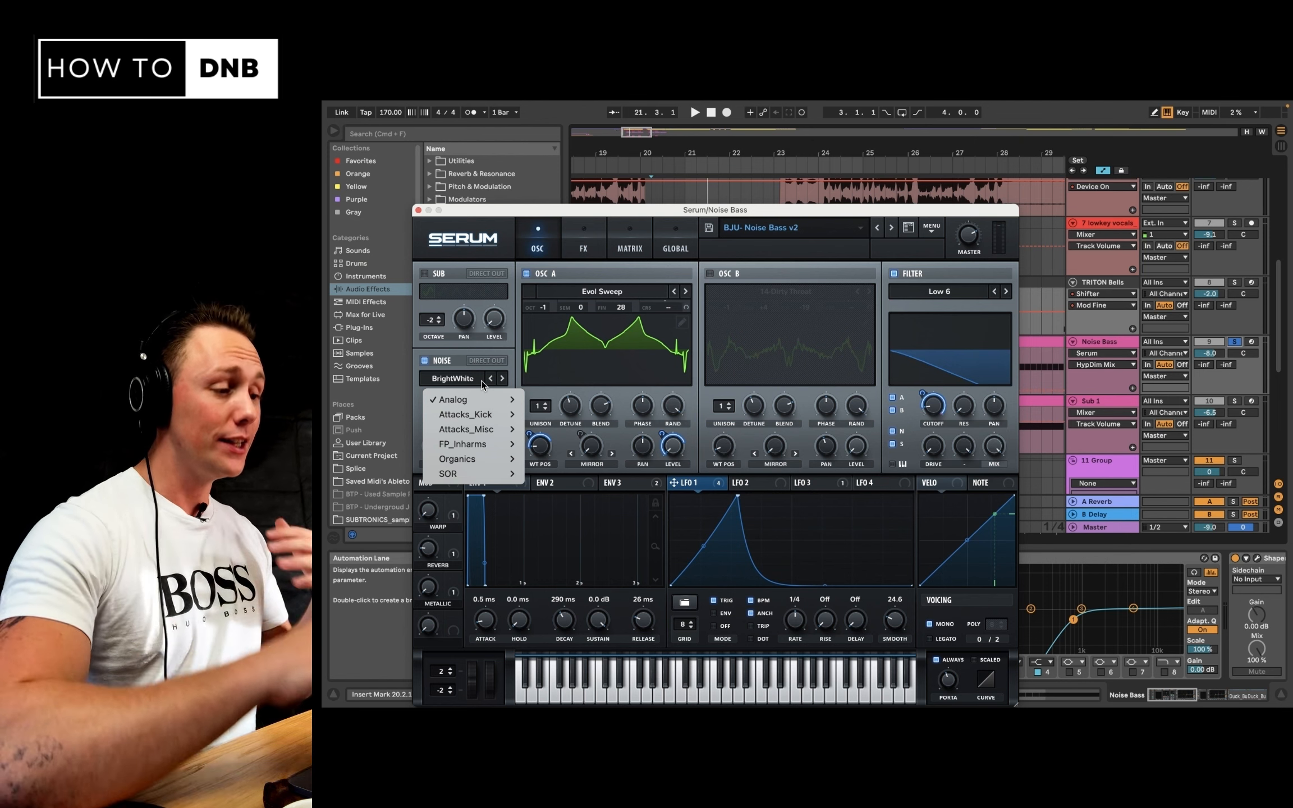
click(582, 227)
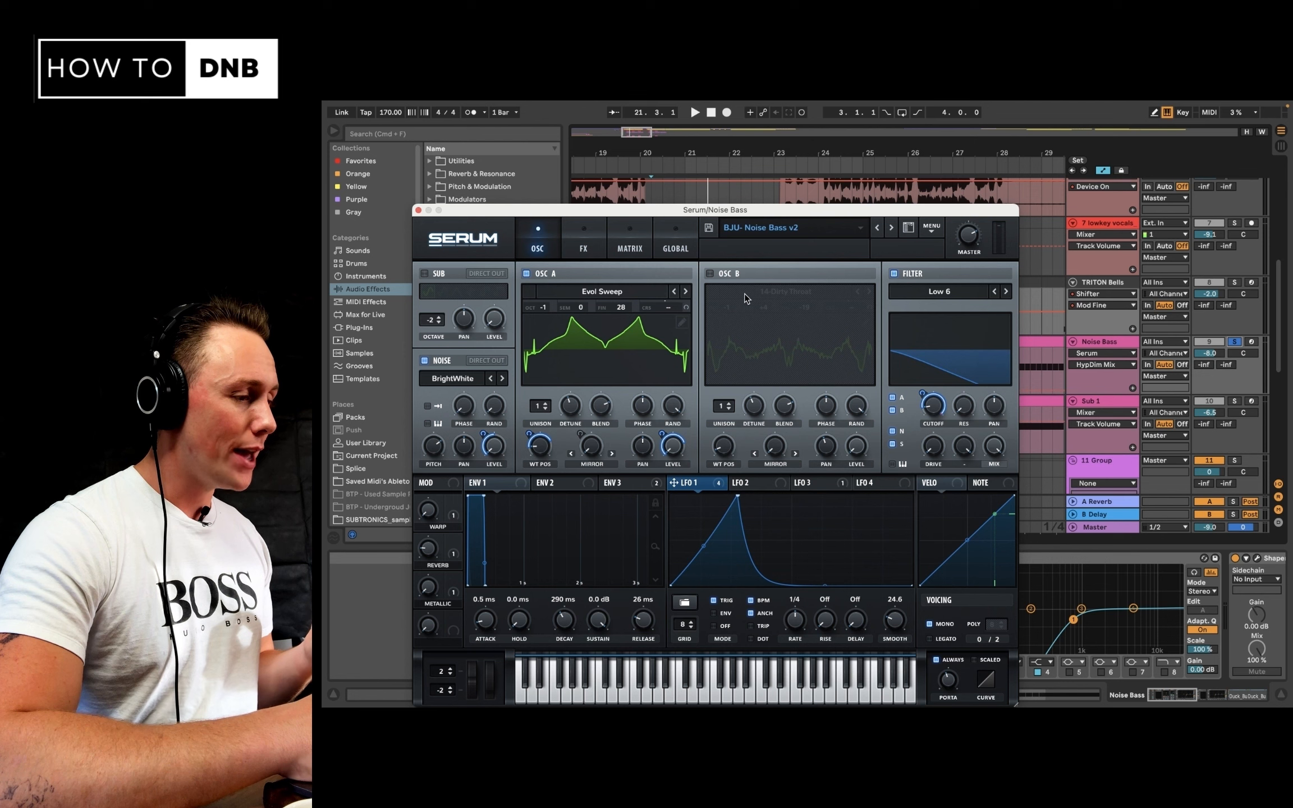
Examine the multiband compressor's gain and mix in the effects rack, and compare the sound with it bypassed and enabled
click(583, 246)
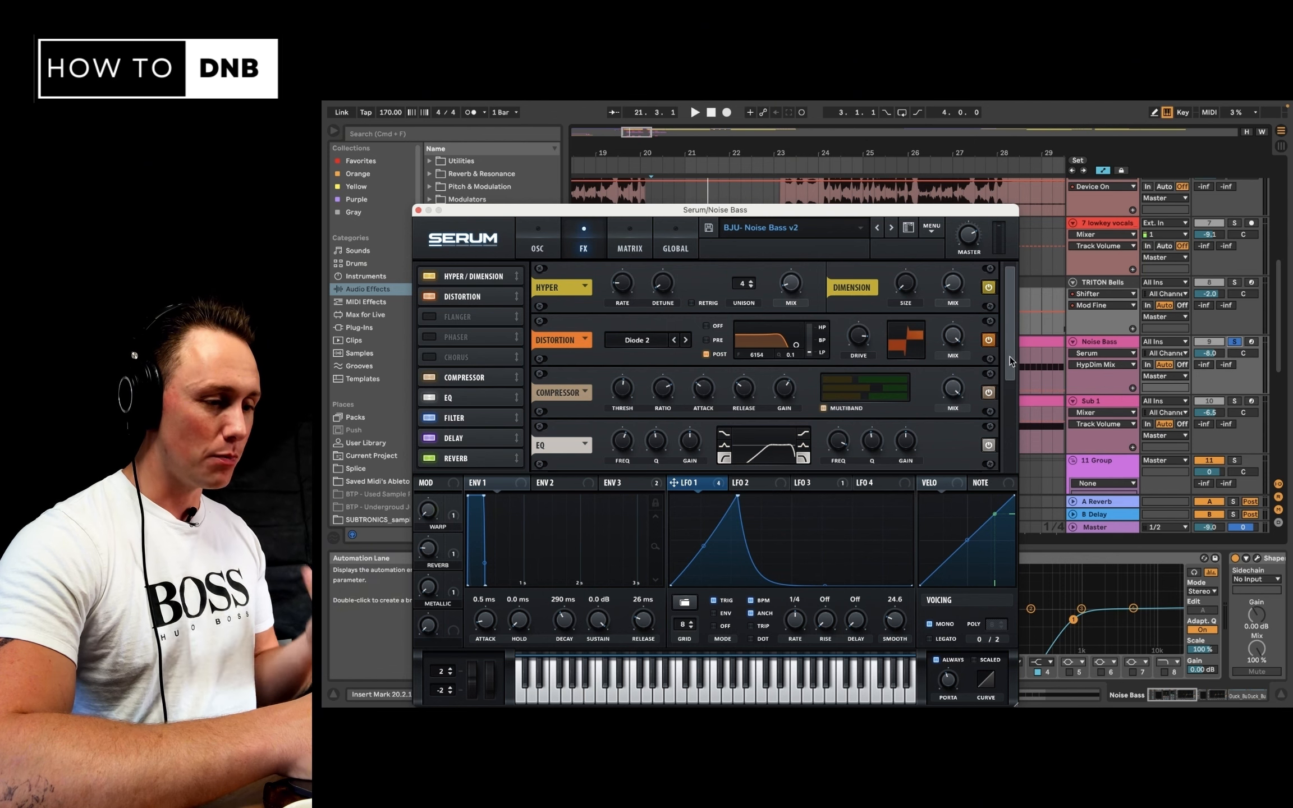
drag(1008, 357, 1009, 376)
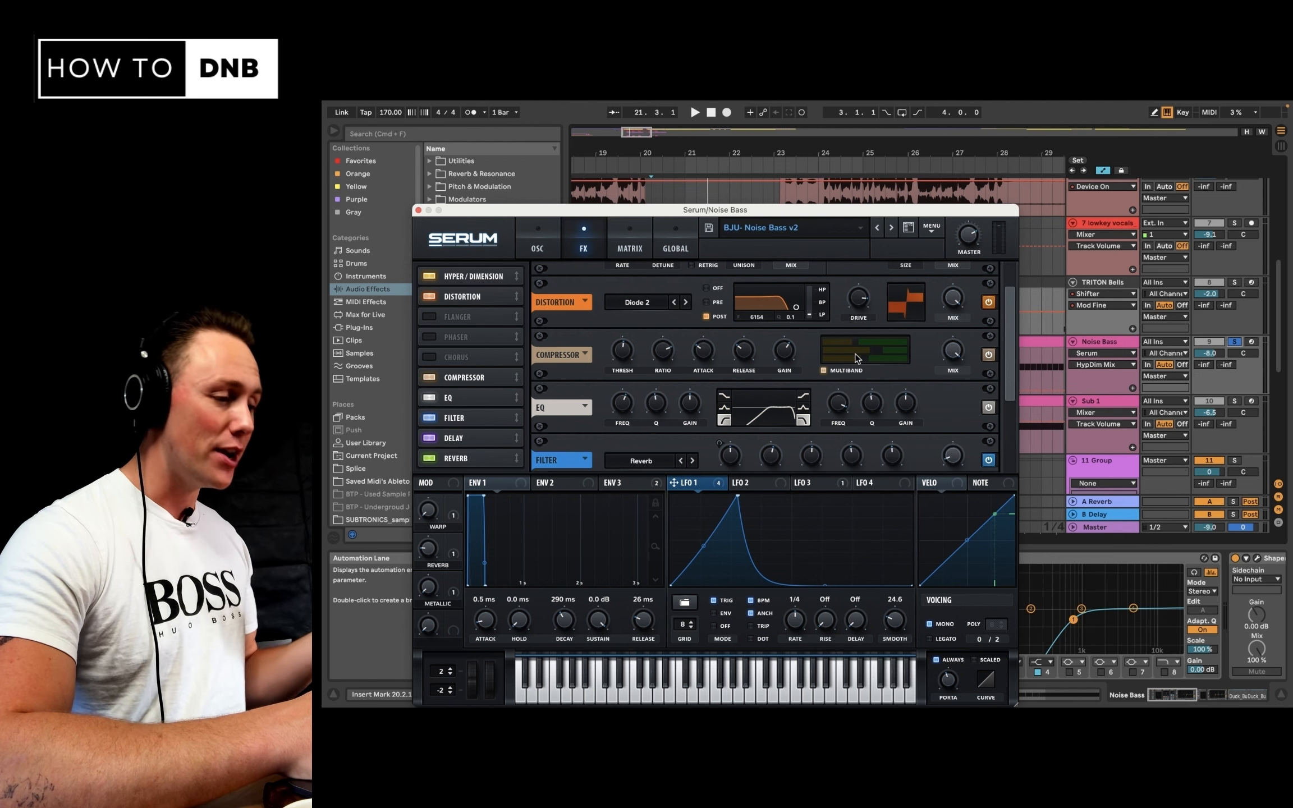
click(784, 350)
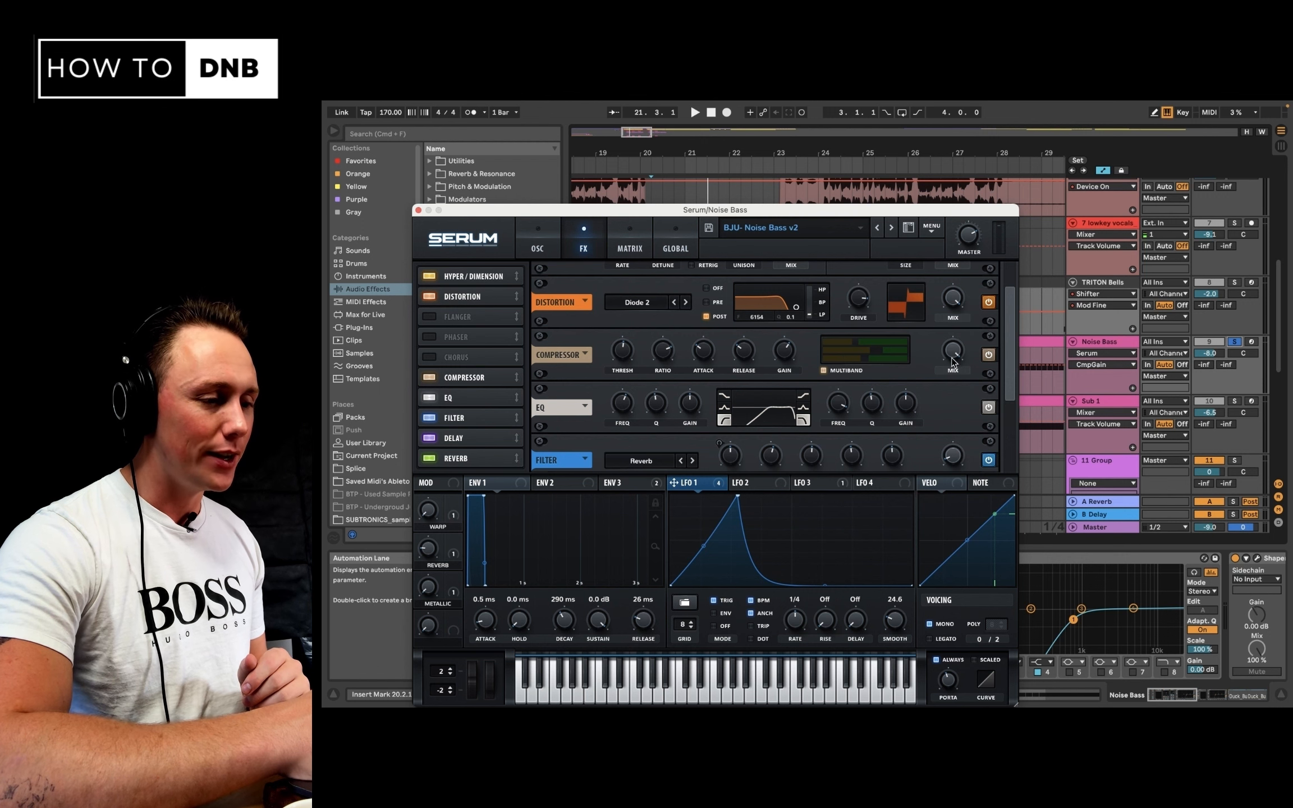
key(space)
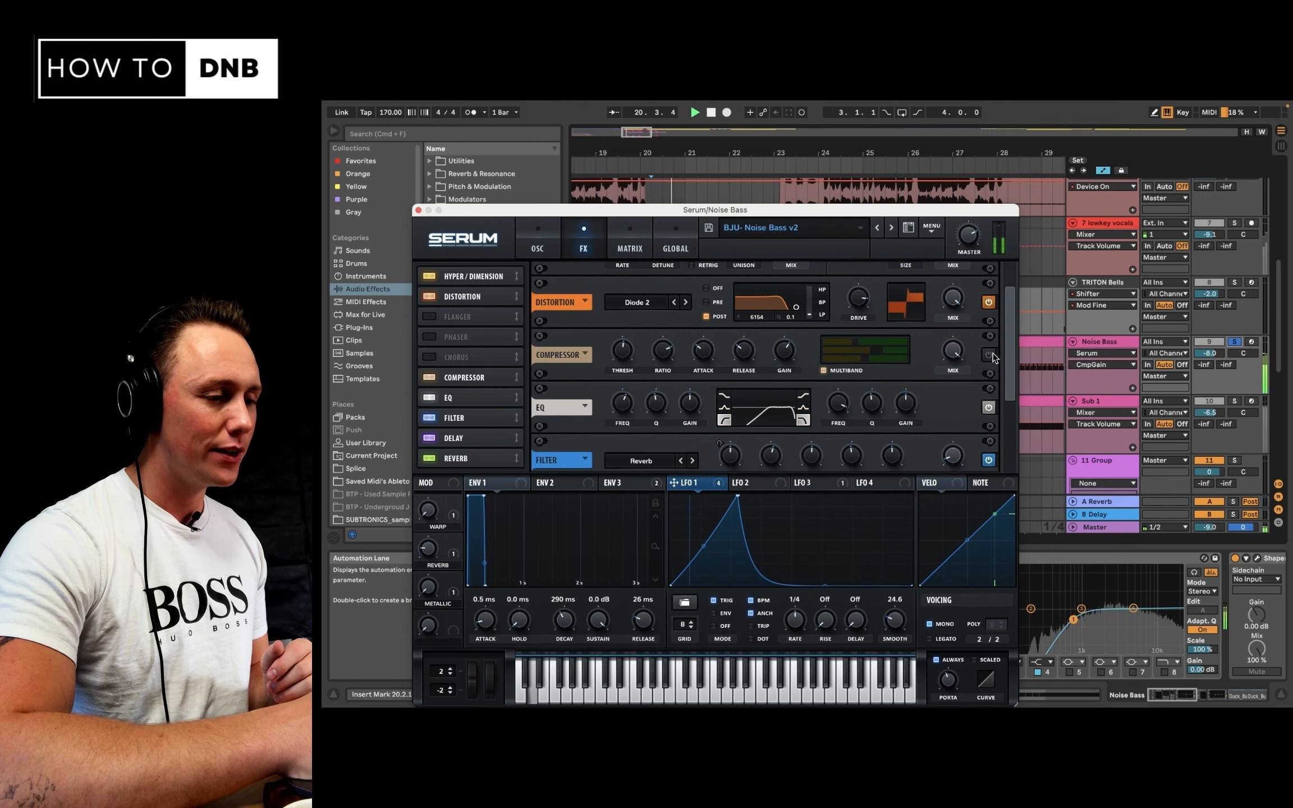
click(989, 355)
click(989, 354)
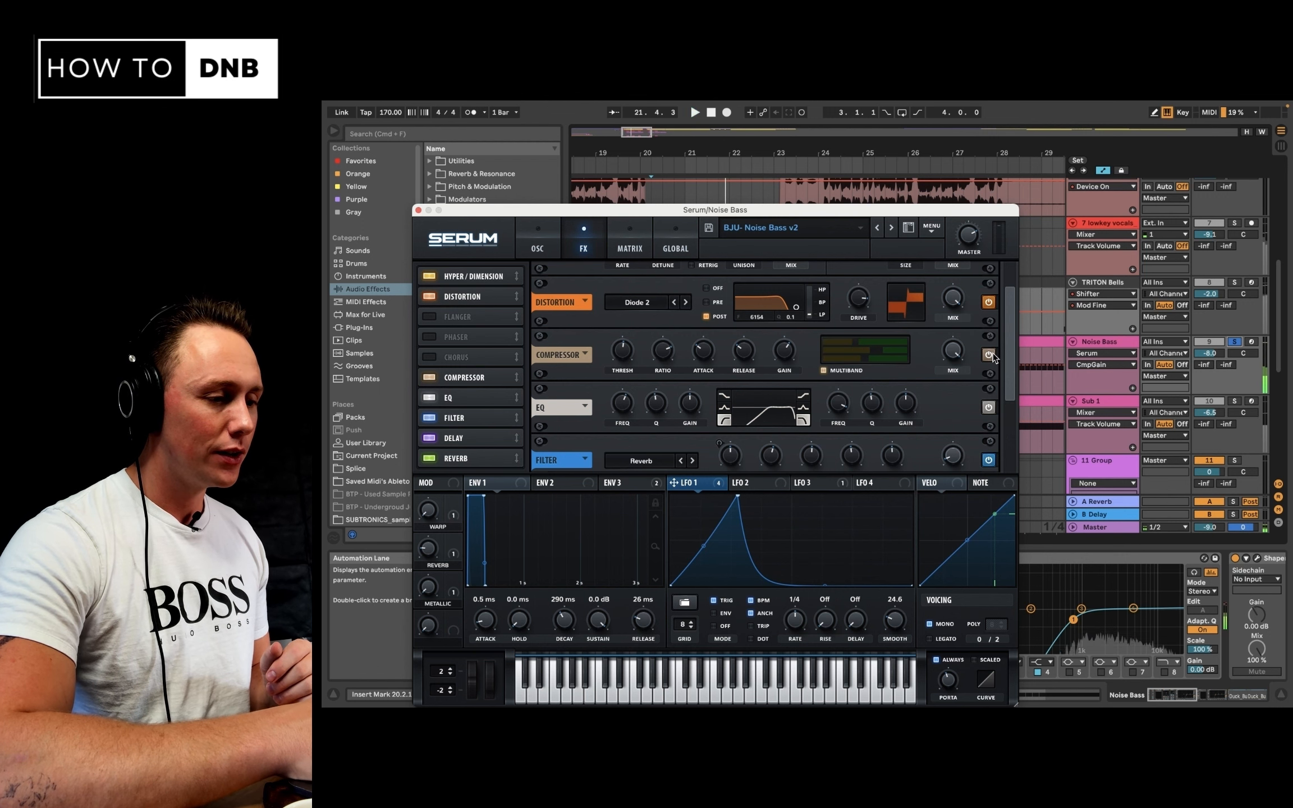
click(988, 354)
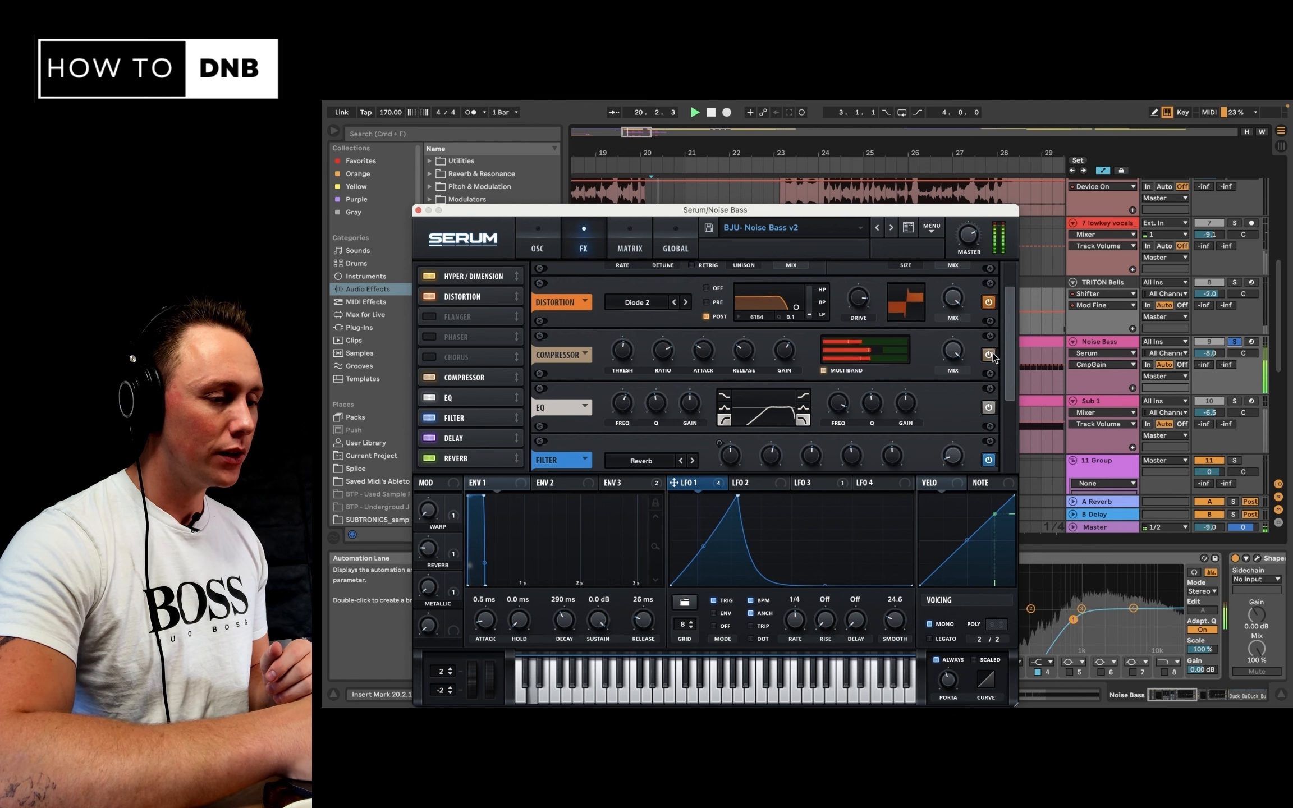
key(space)
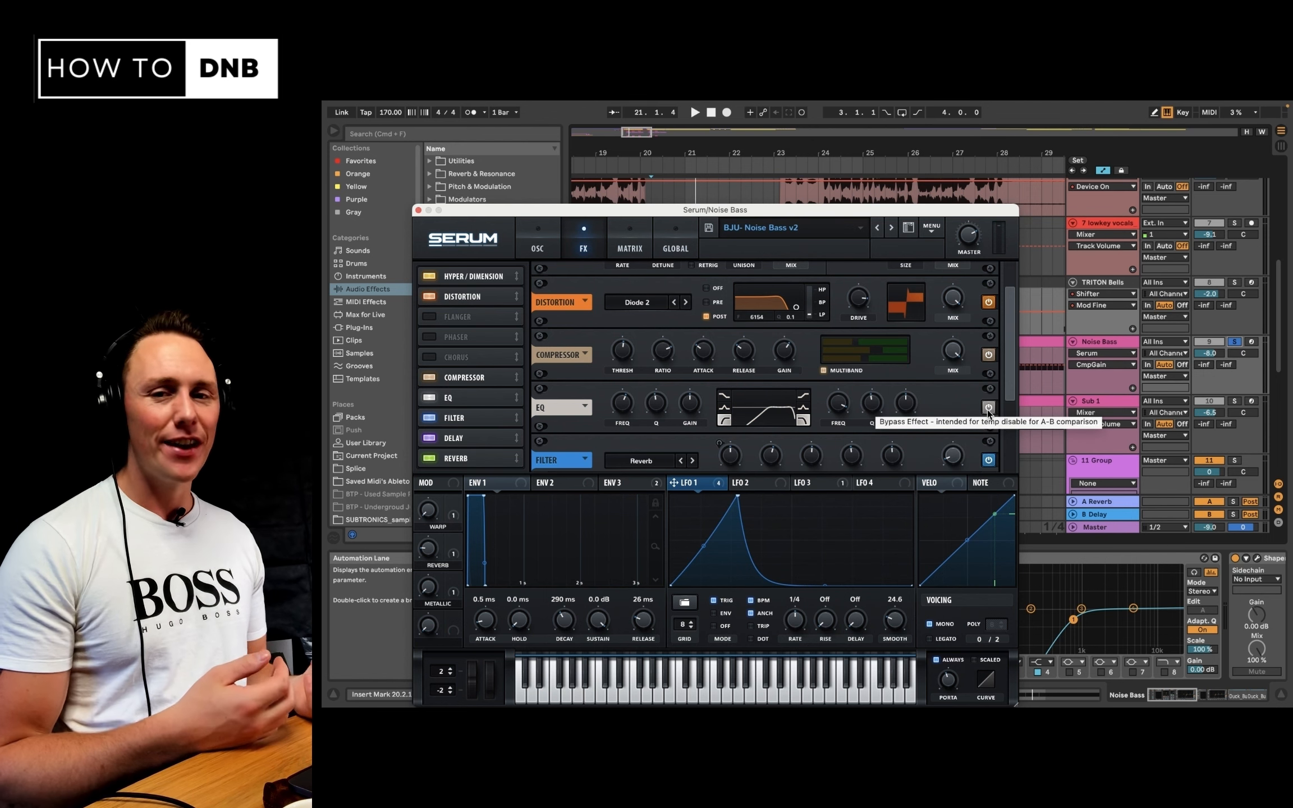
Bypass Serum's EQ and both EQ Eight devices on the Noise Bass track, and audition the patch without them
click(987, 408)
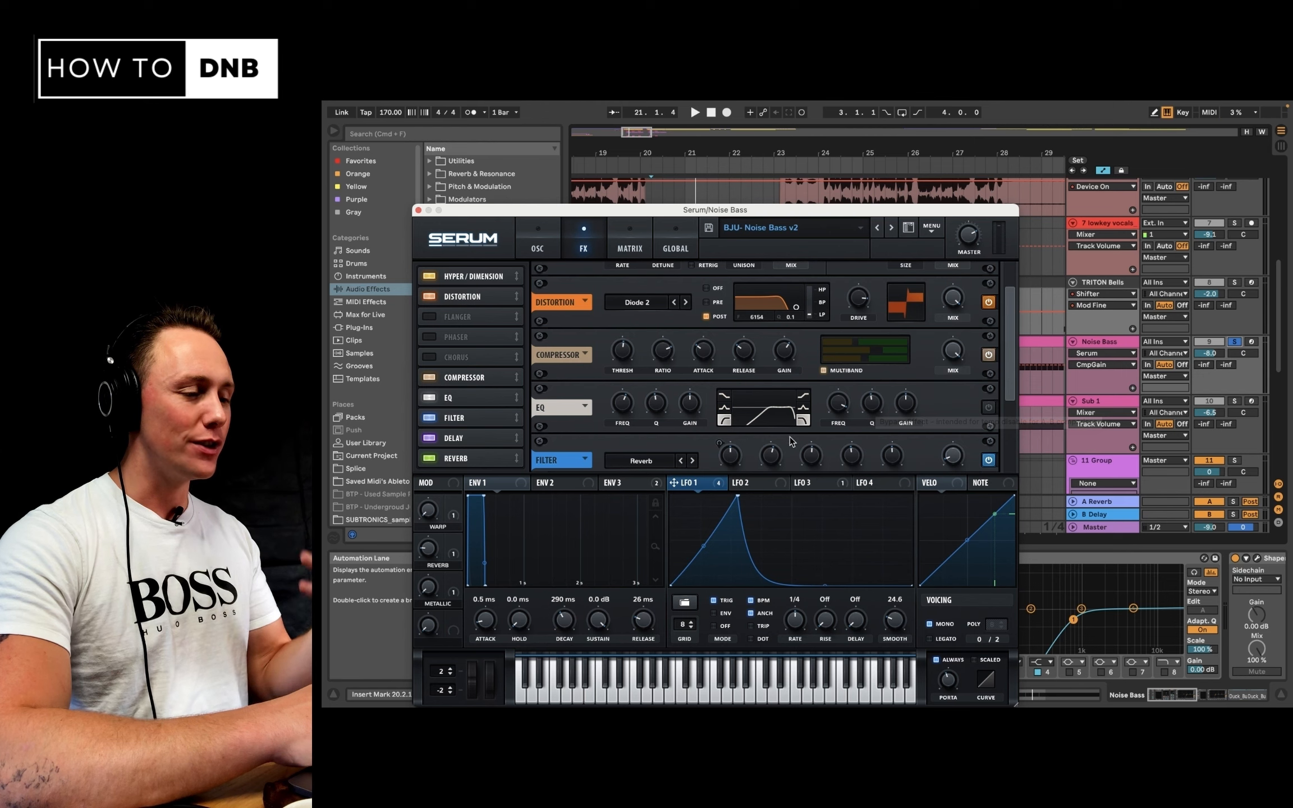
key(space)
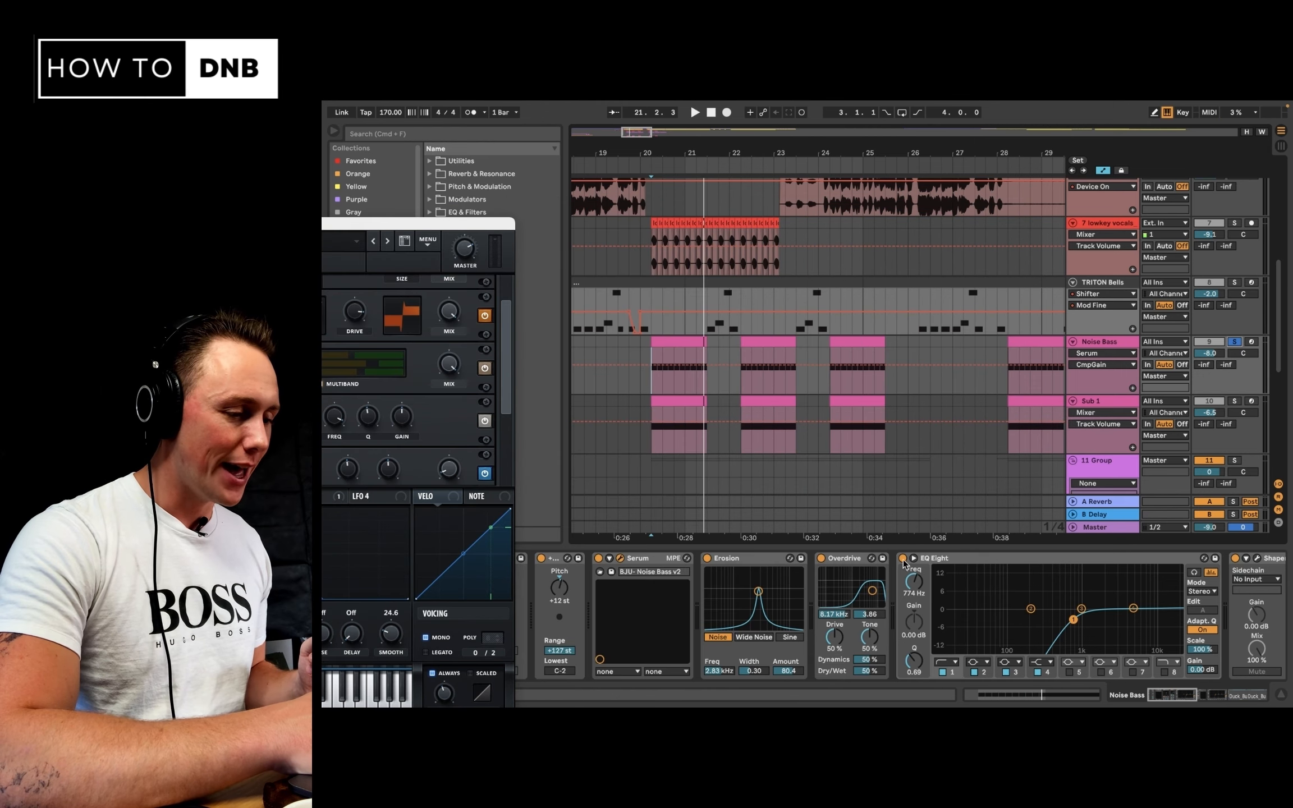
click(902, 559)
scroll(905, 562, right, 10)
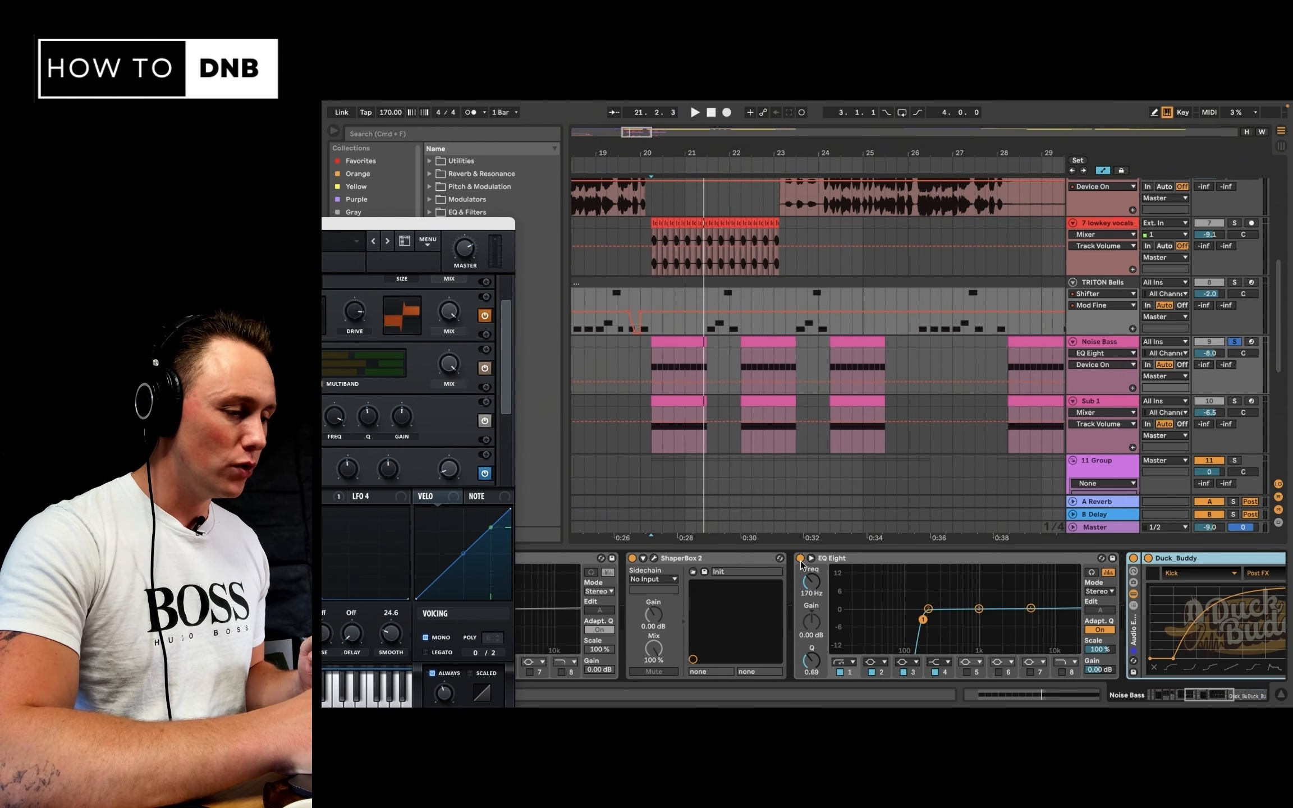
click(801, 559)
drag(471, 227, 974, 126)
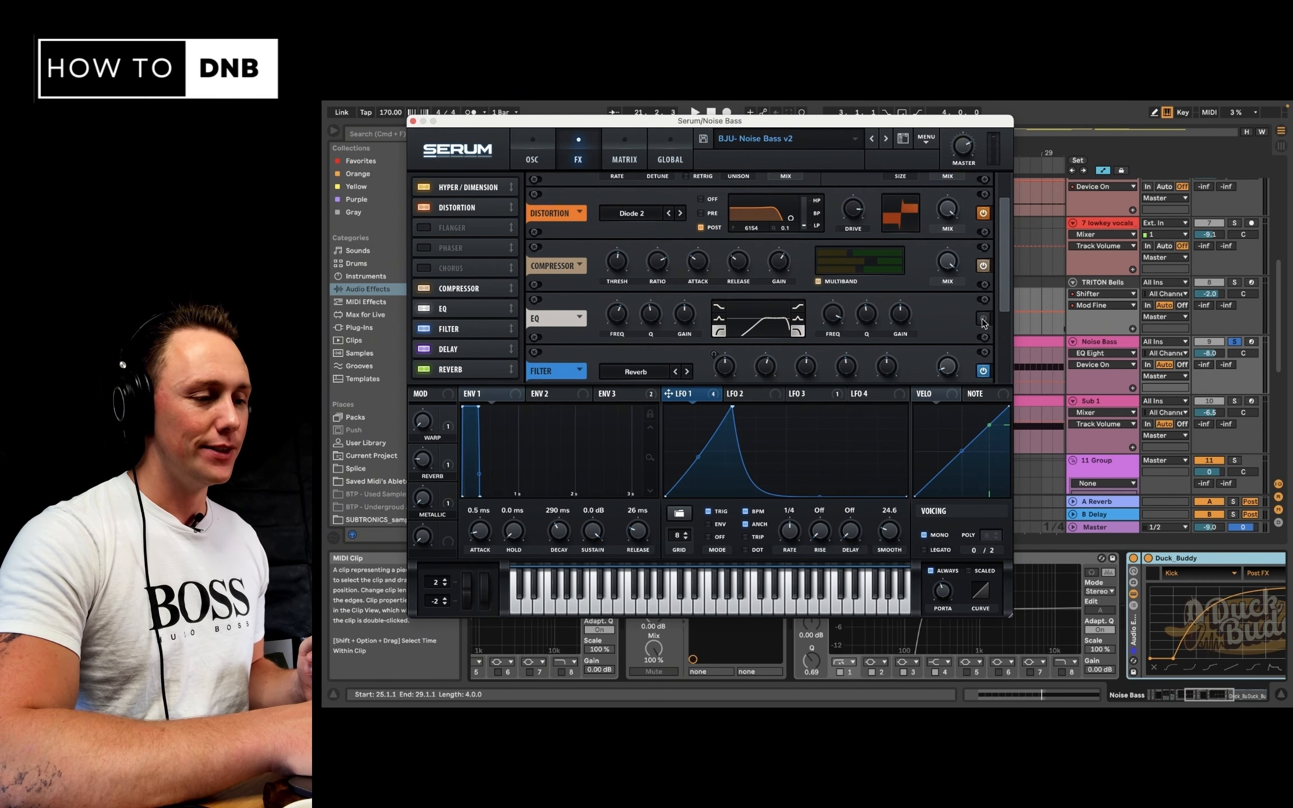
key(space)
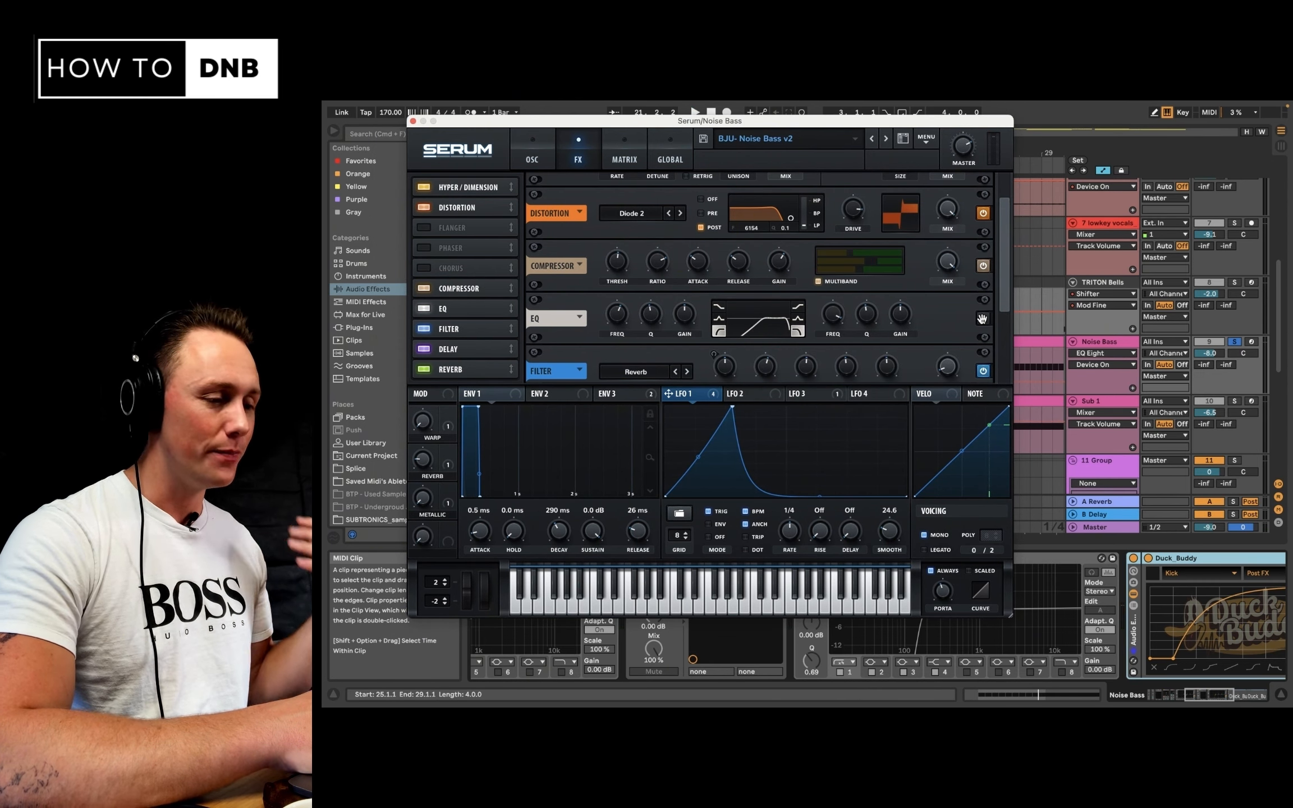
Review the rest of the effects rack, look through the filter effect's Misc types and reselect Reverb
scroll(840, 337, up, 2)
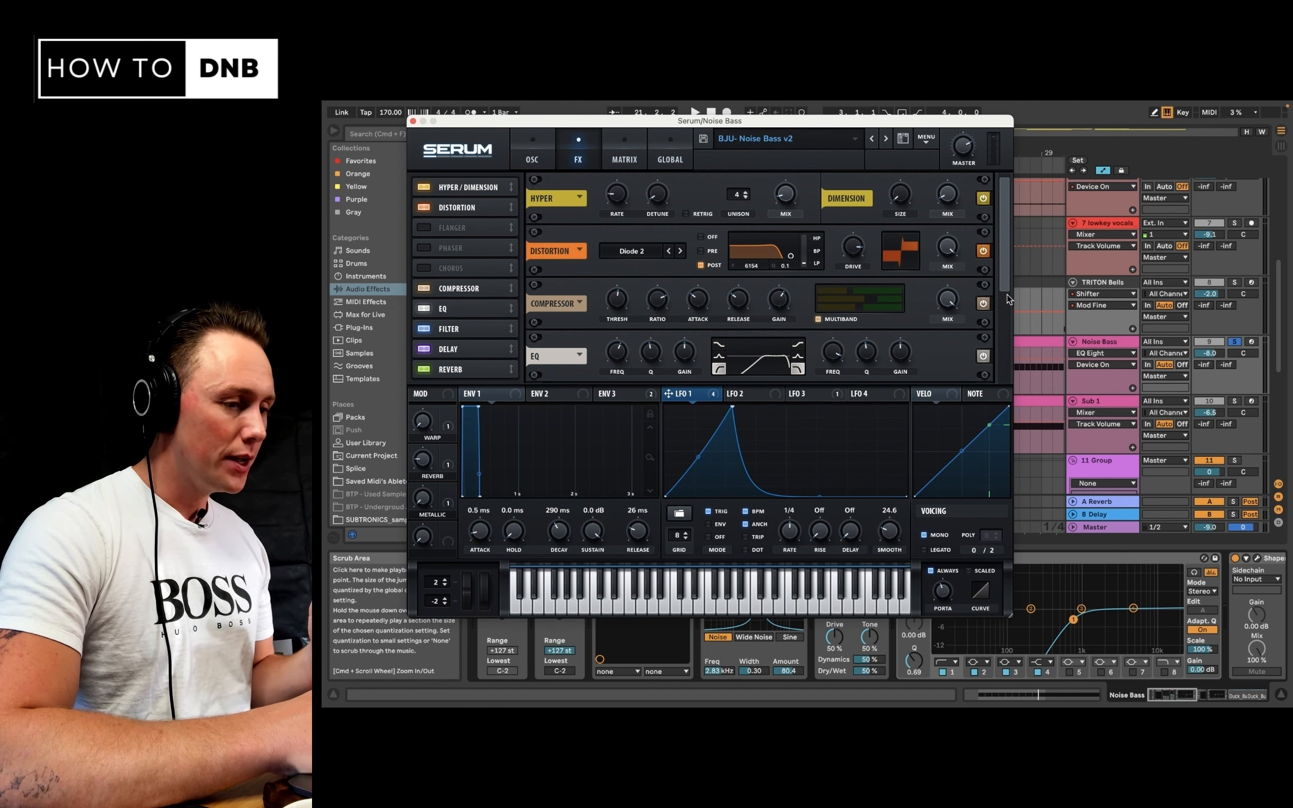
drag(1010, 301, 1004, 361)
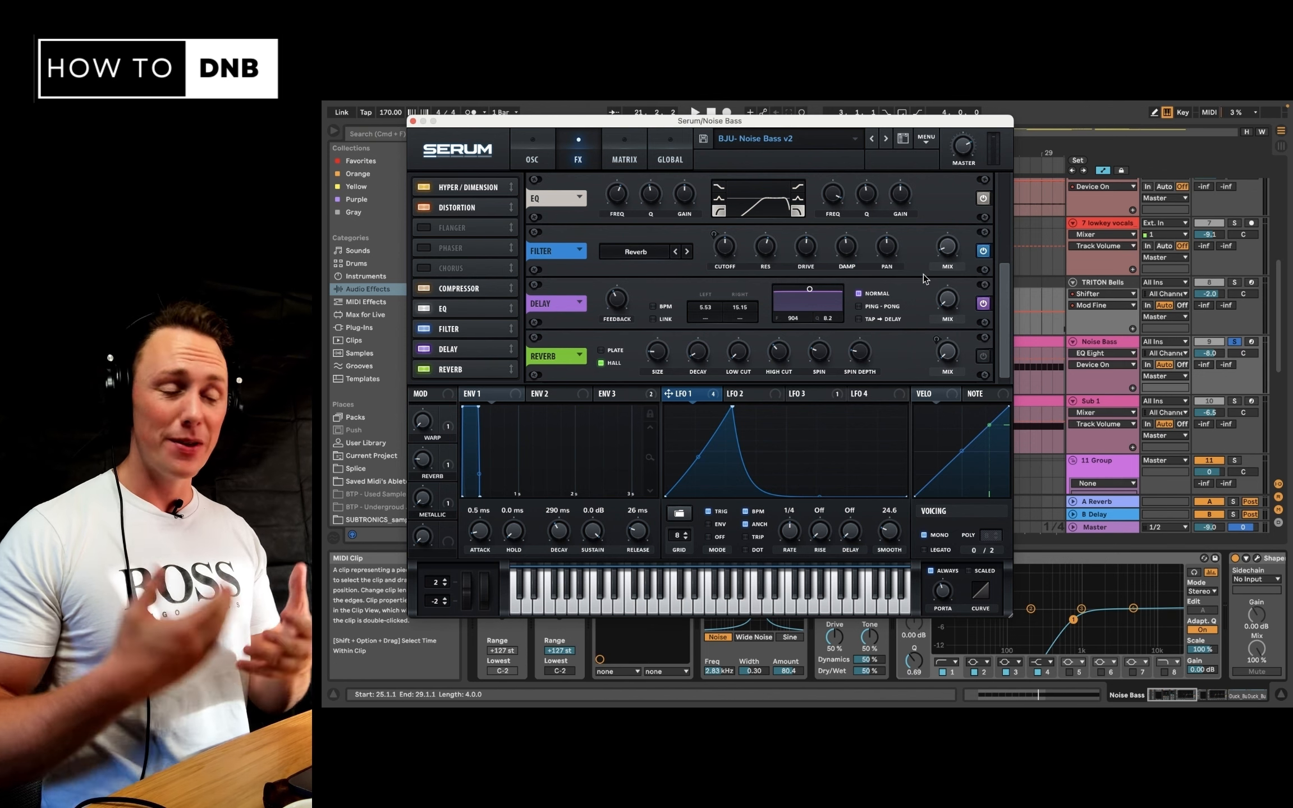
click(636, 251)
mouse_move(645, 317)
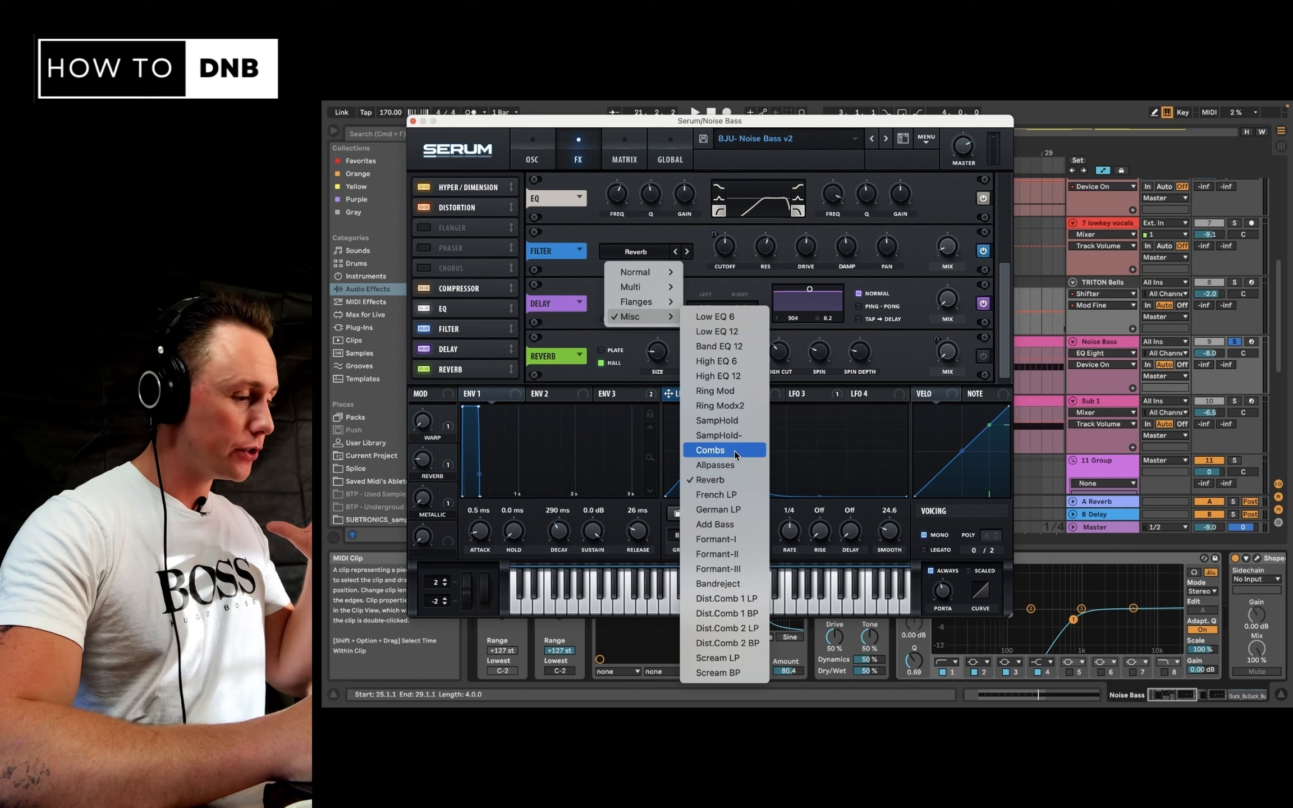
click(733, 480)
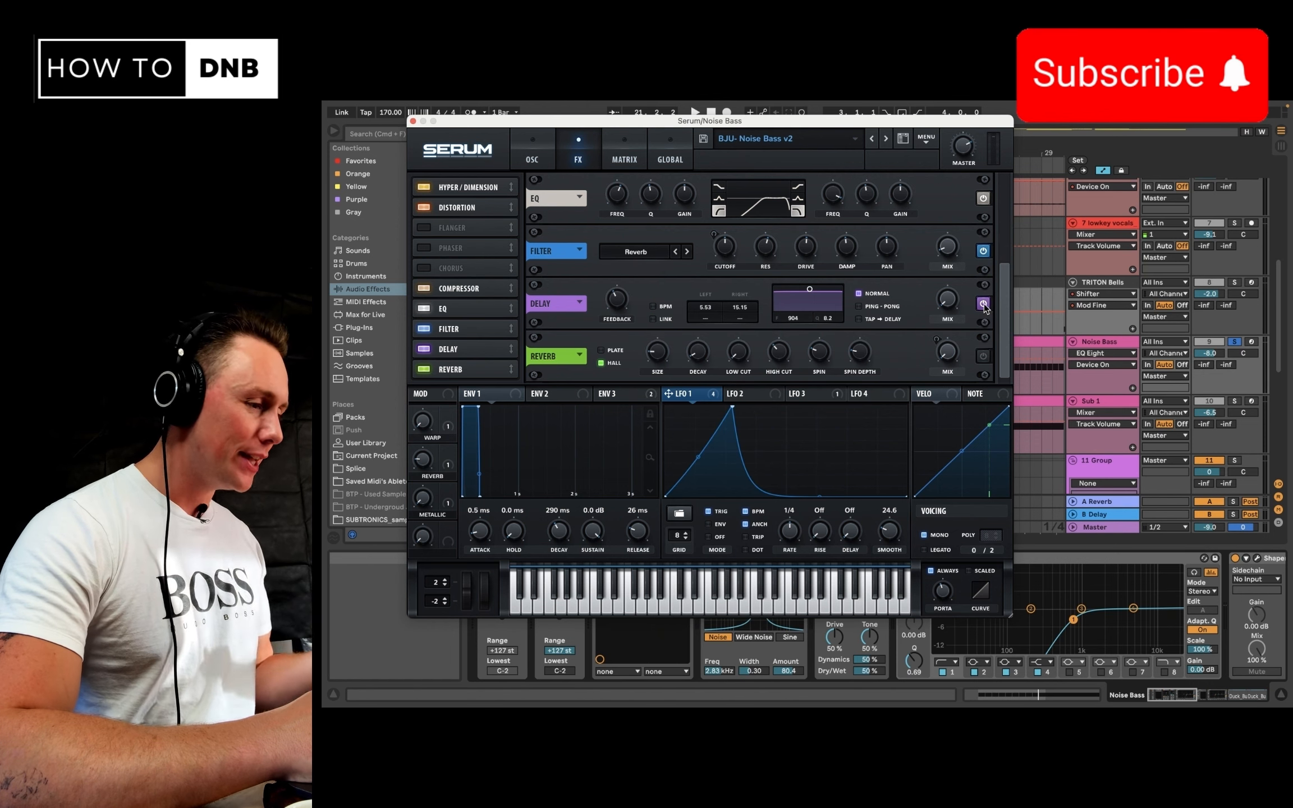
Try a bowed-out rise and a slower, straighter fall on Serum's LFO 1 curve, and audition the Noise Bass patch
drag(1005, 315, 1005, 267)
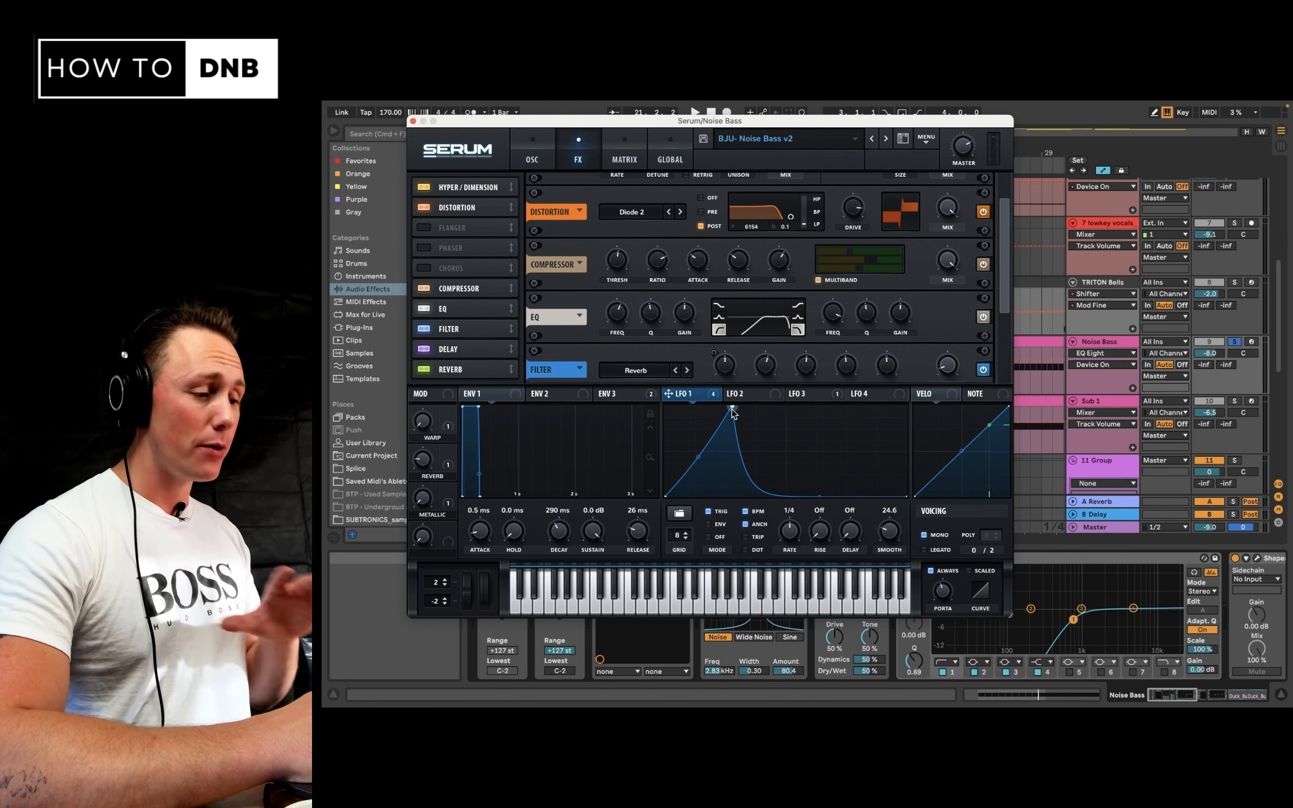
drag(699, 453, 698, 406)
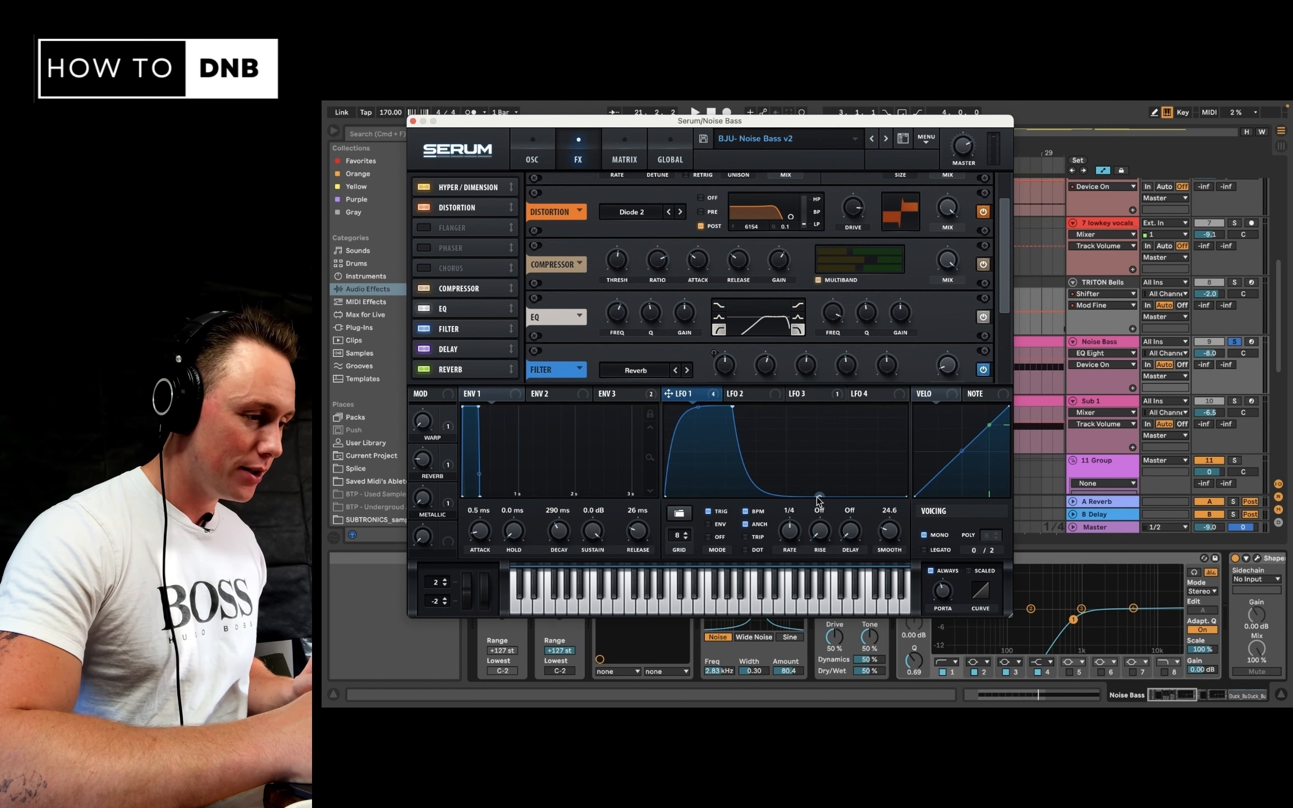
drag(818, 497, 820, 468)
key(space)
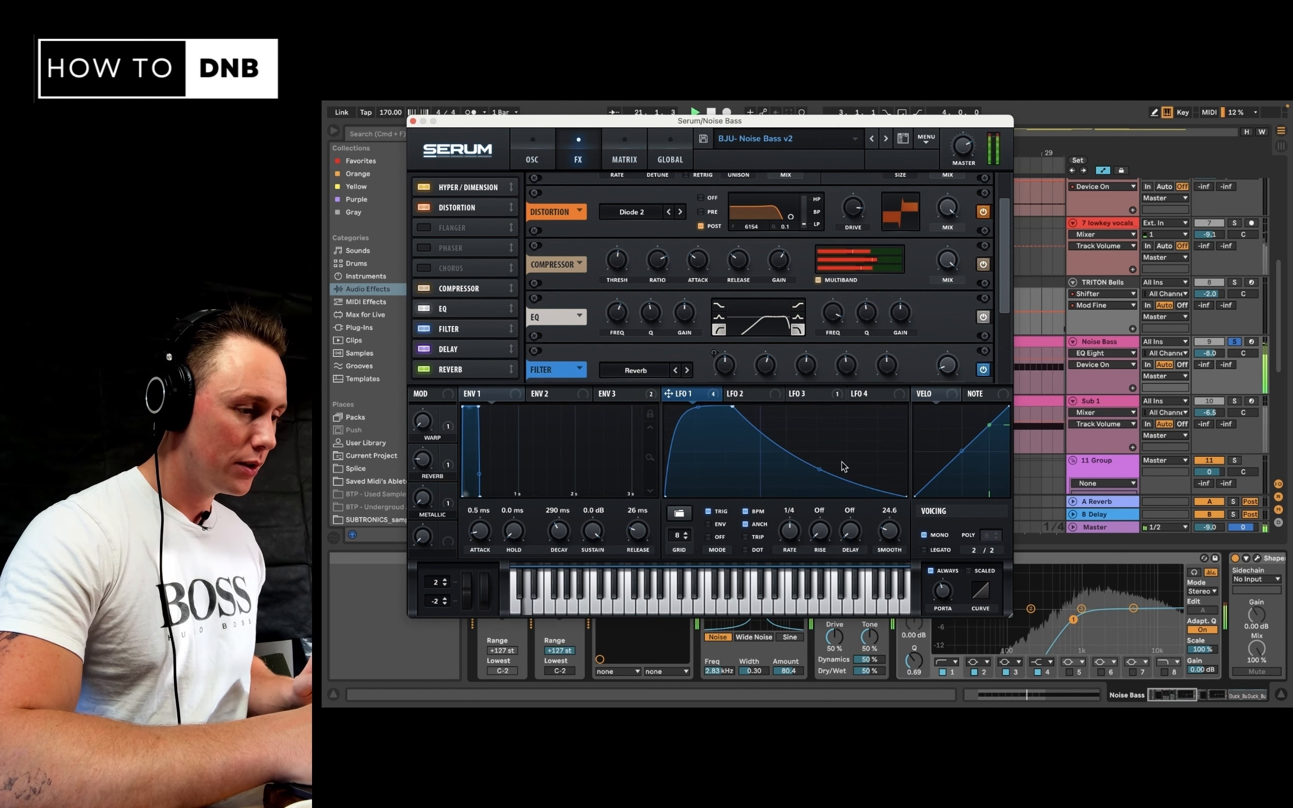
key(space)
Bend LFO 1's rise and fall inward around the central peak, audition the patch and close Serum
drag(698, 409, 718, 459)
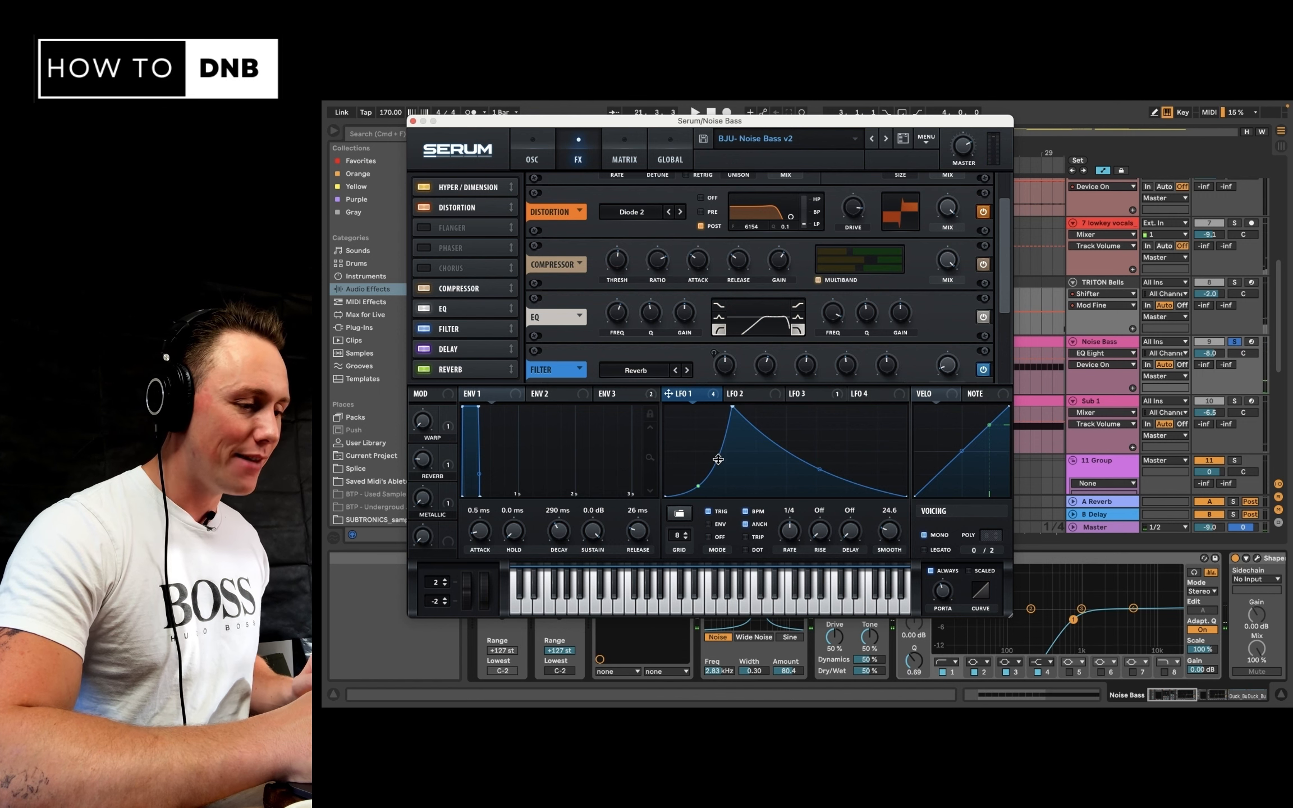
drag(820, 469, 817, 489)
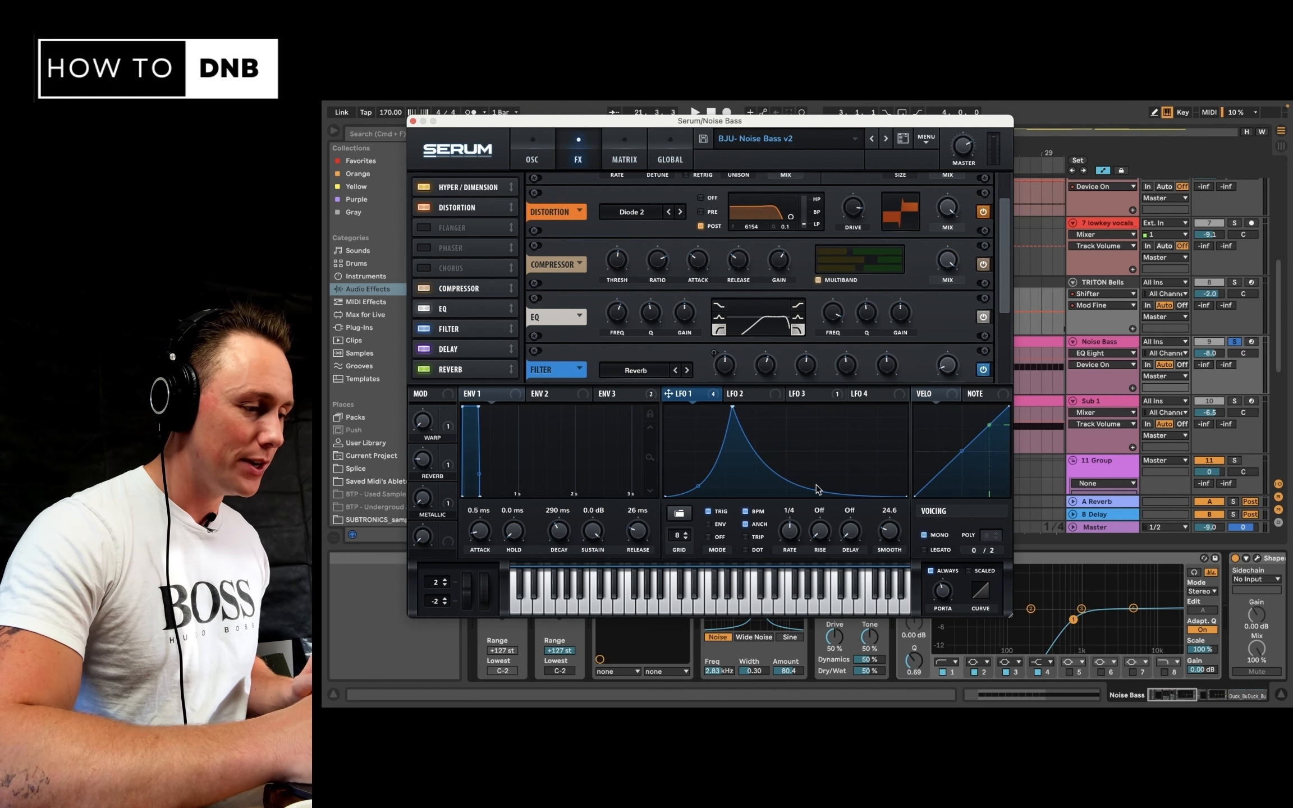
key(space)
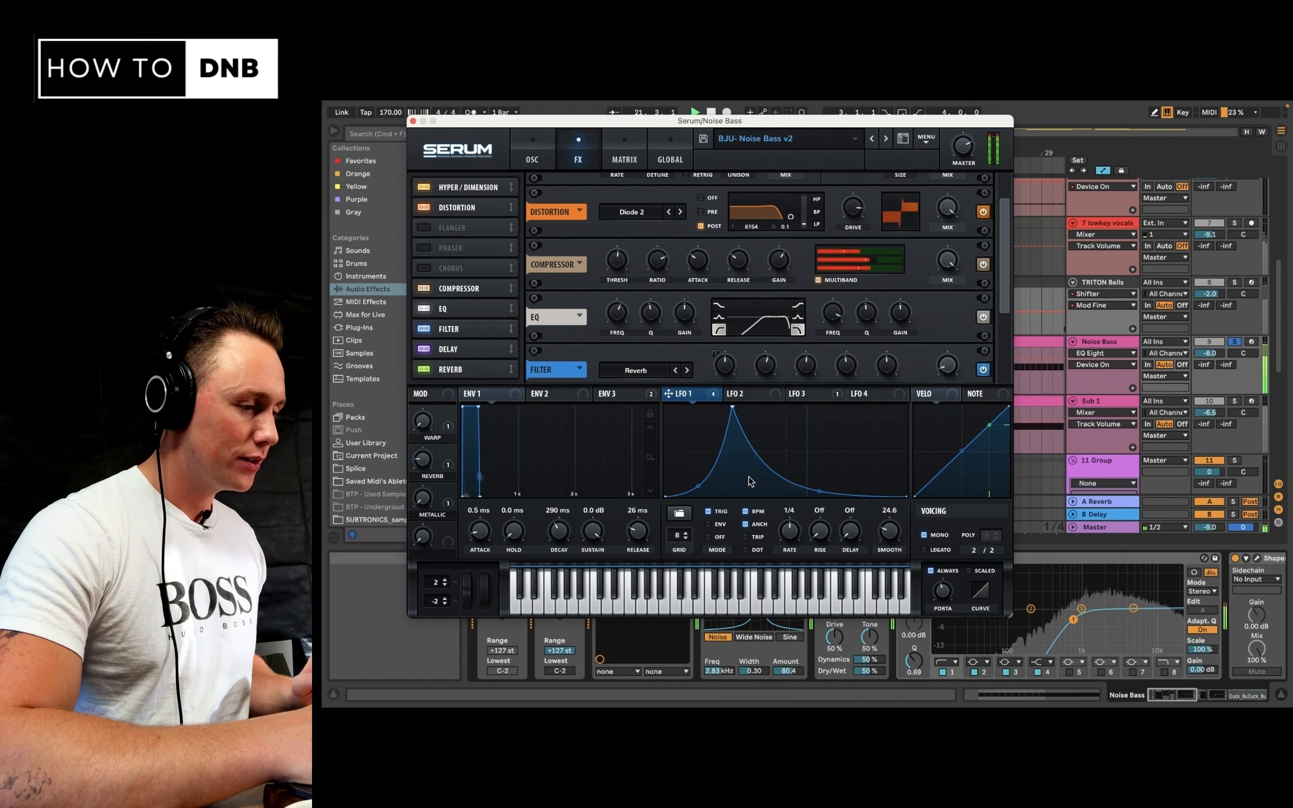
key(space)
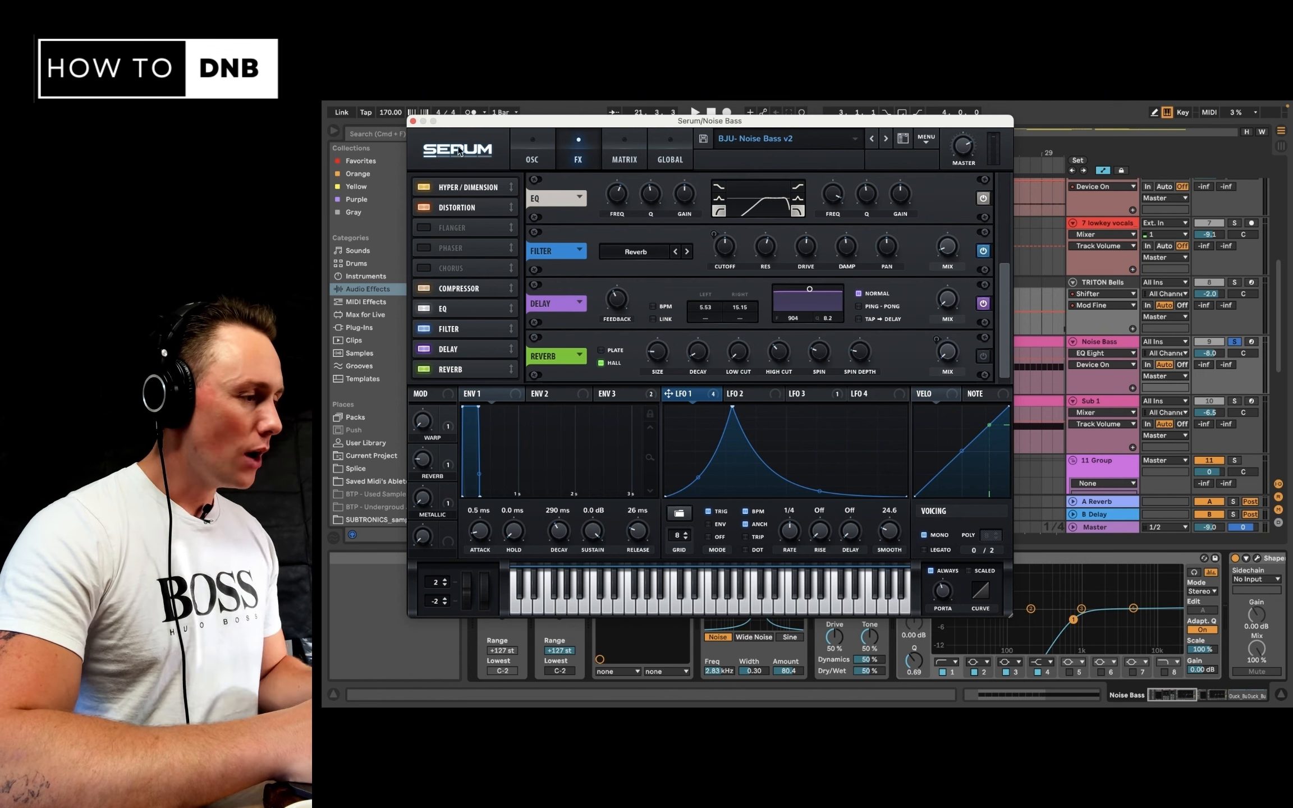
click(413, 121)
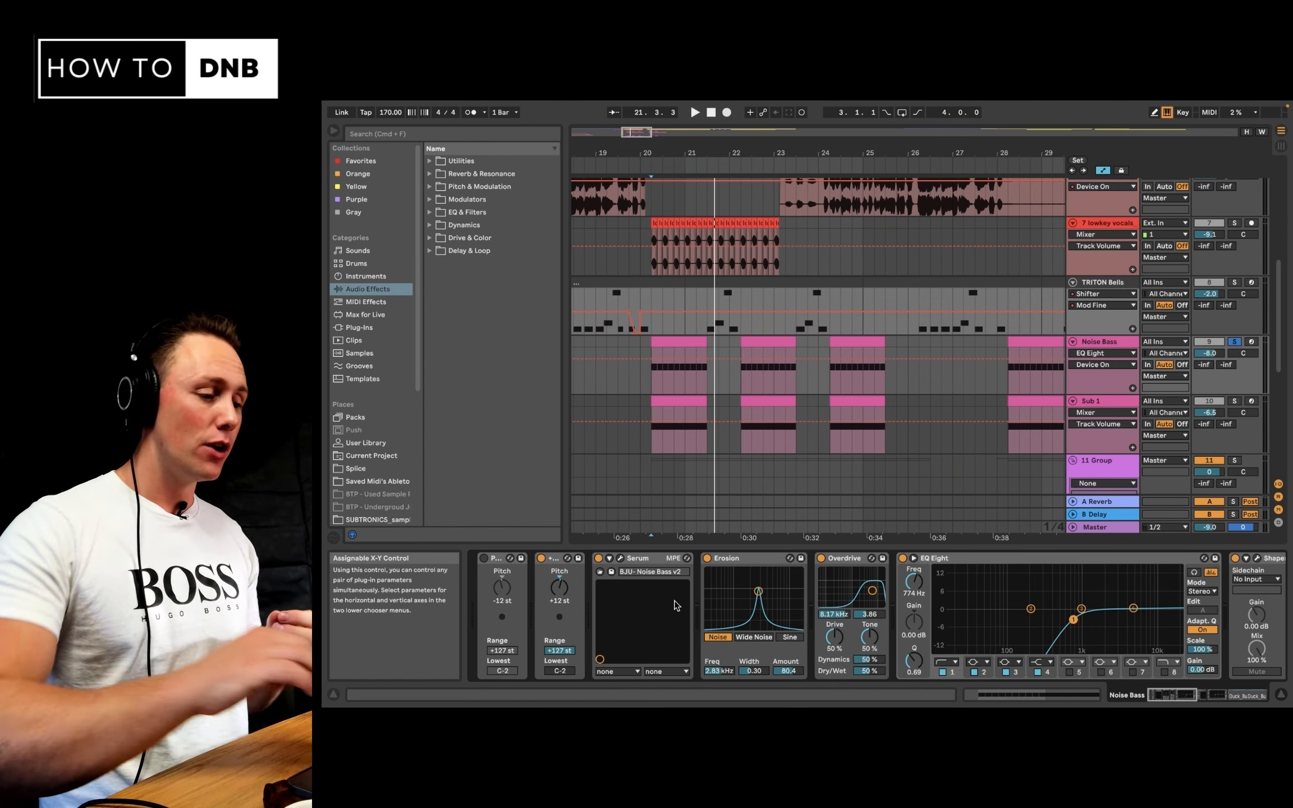
Try Erosion's Wide Noise mode on the Noise Bass track and set it back to Noise
click(770, 553)
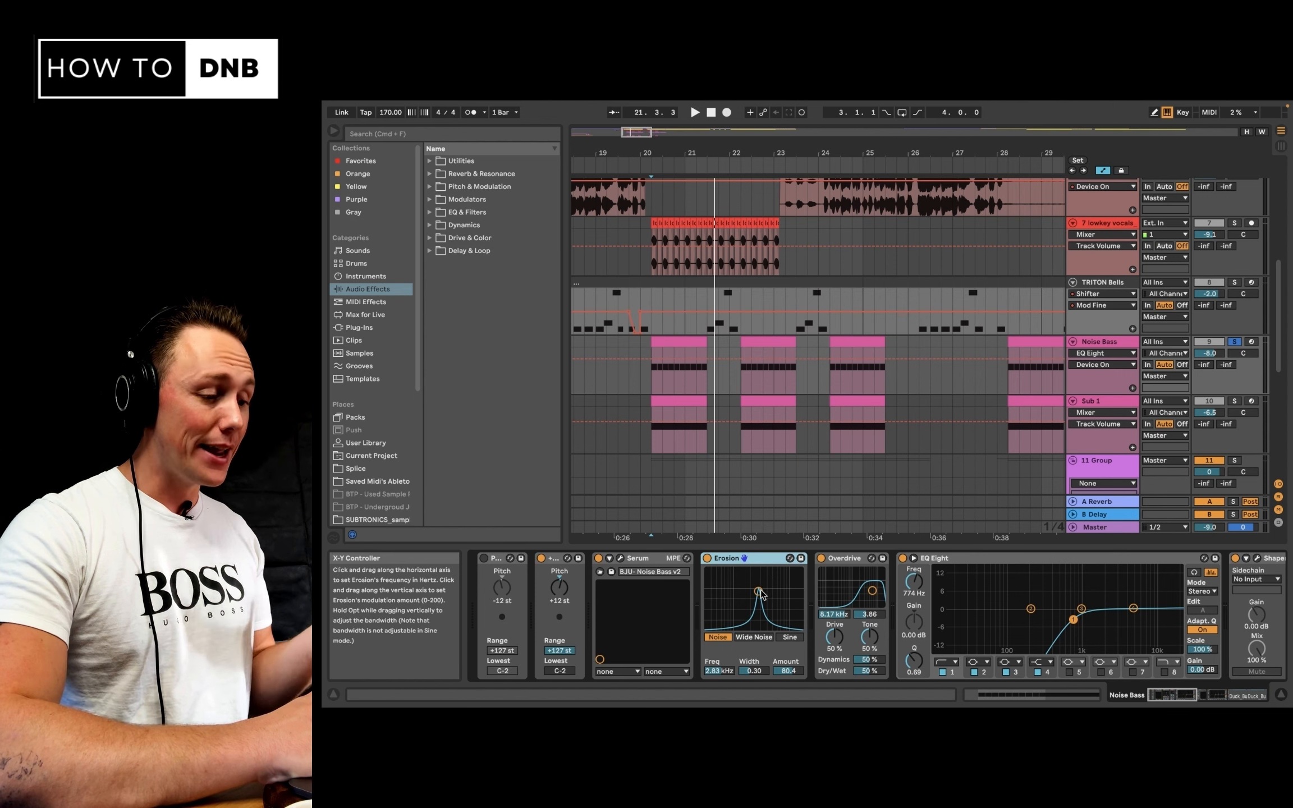
click(757, 638)
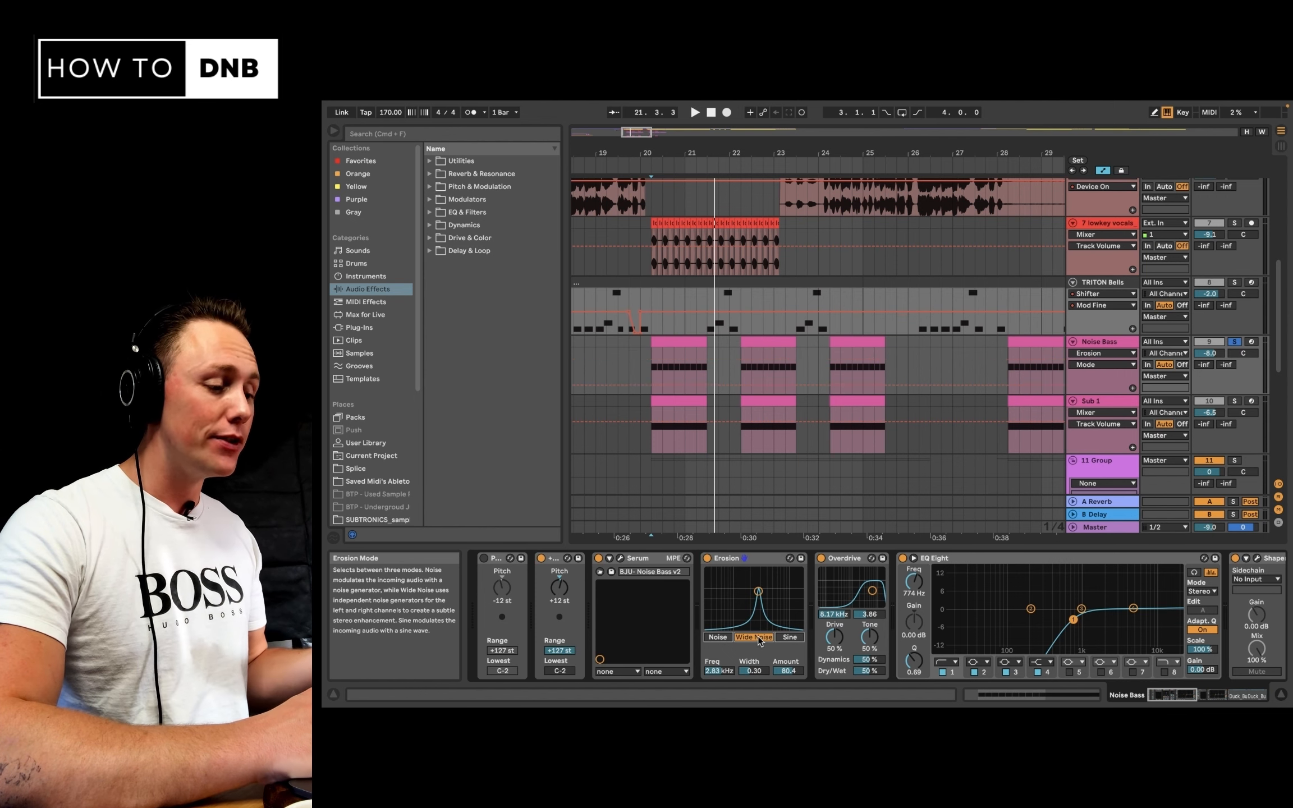
click(714, 638)
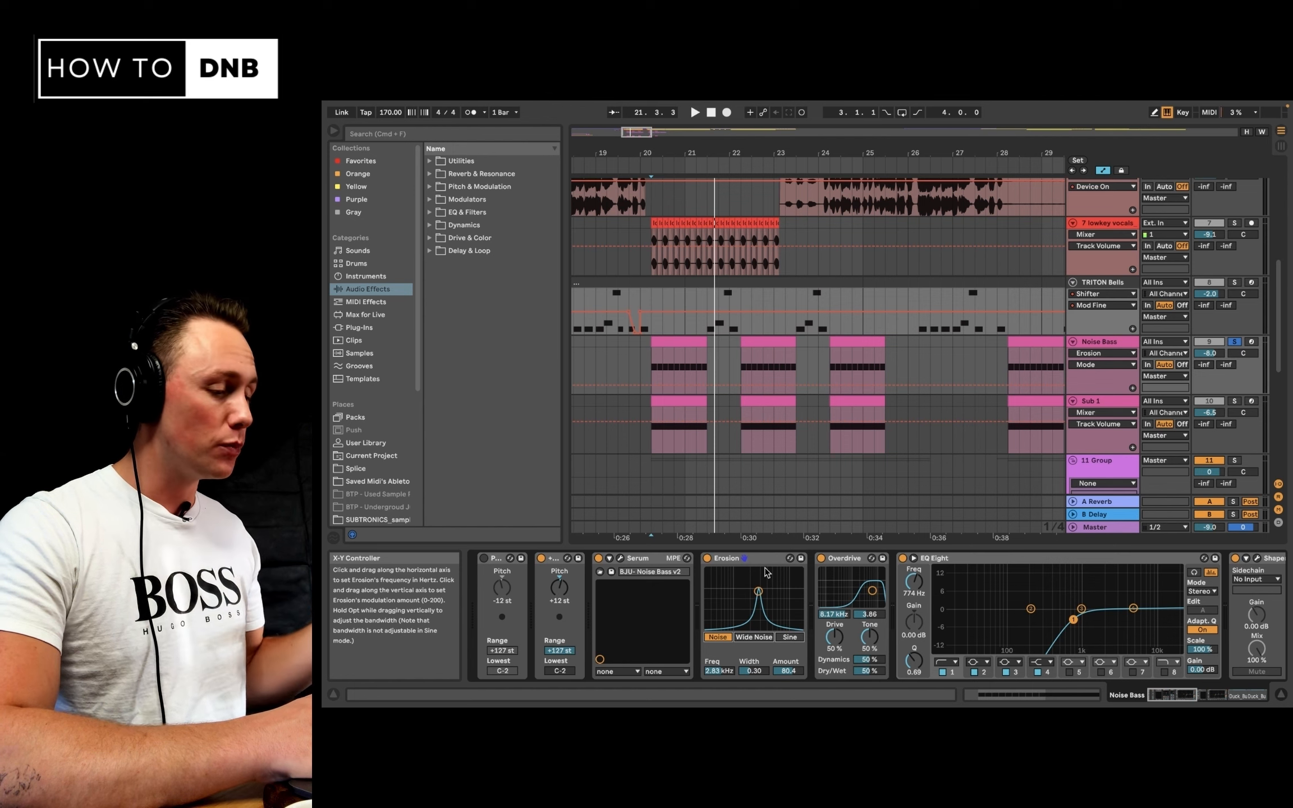
Examine Overdrive and the two EQ Eight devices in the Noise Bass effects chain
click(852, 559)
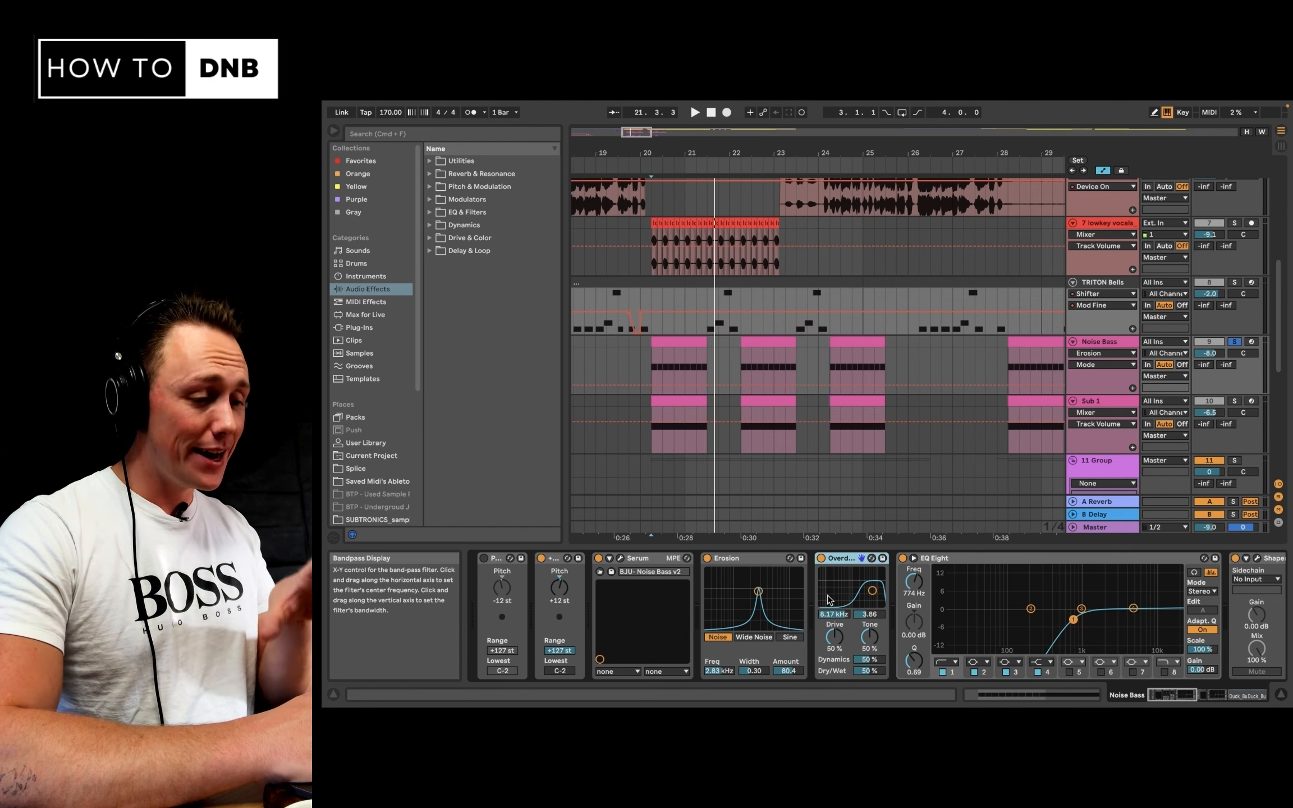
scroll(863, 605, right, 5)
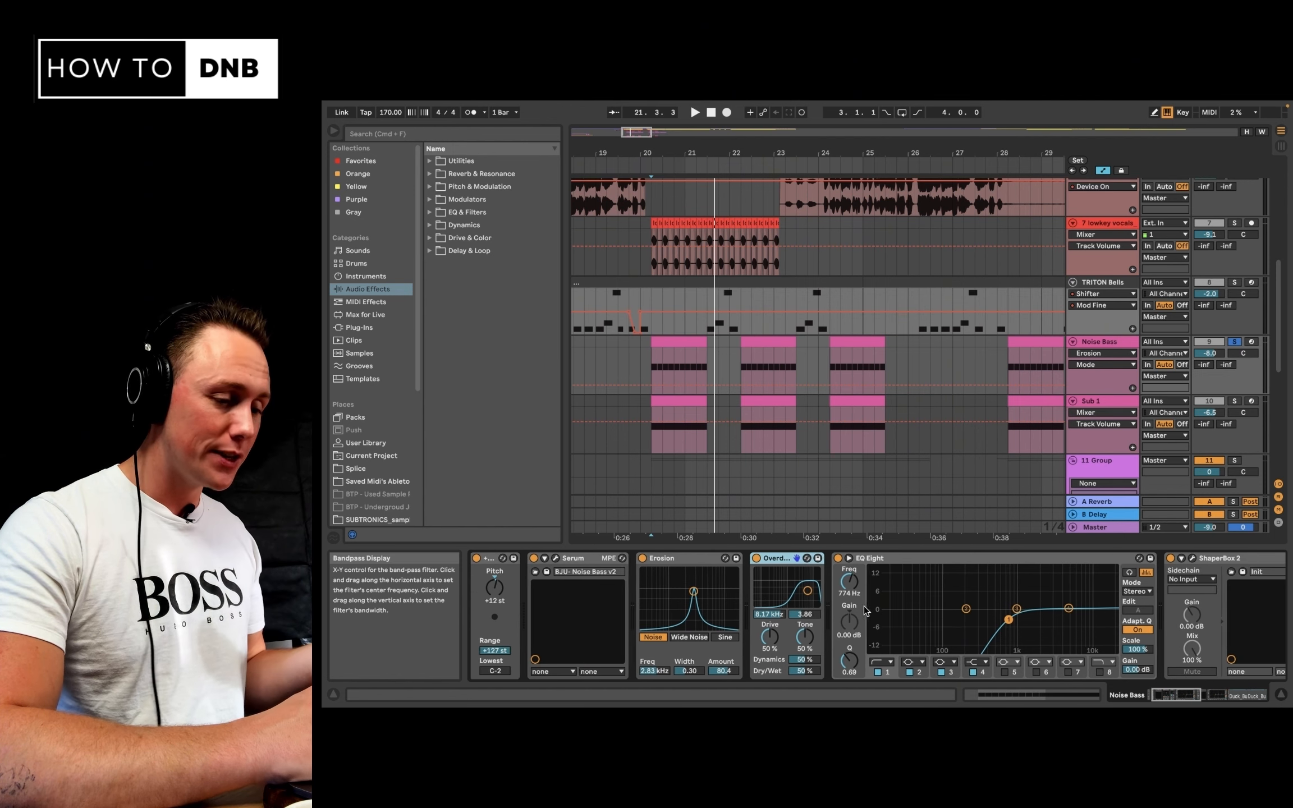
scroll(866, 565, right, 3)
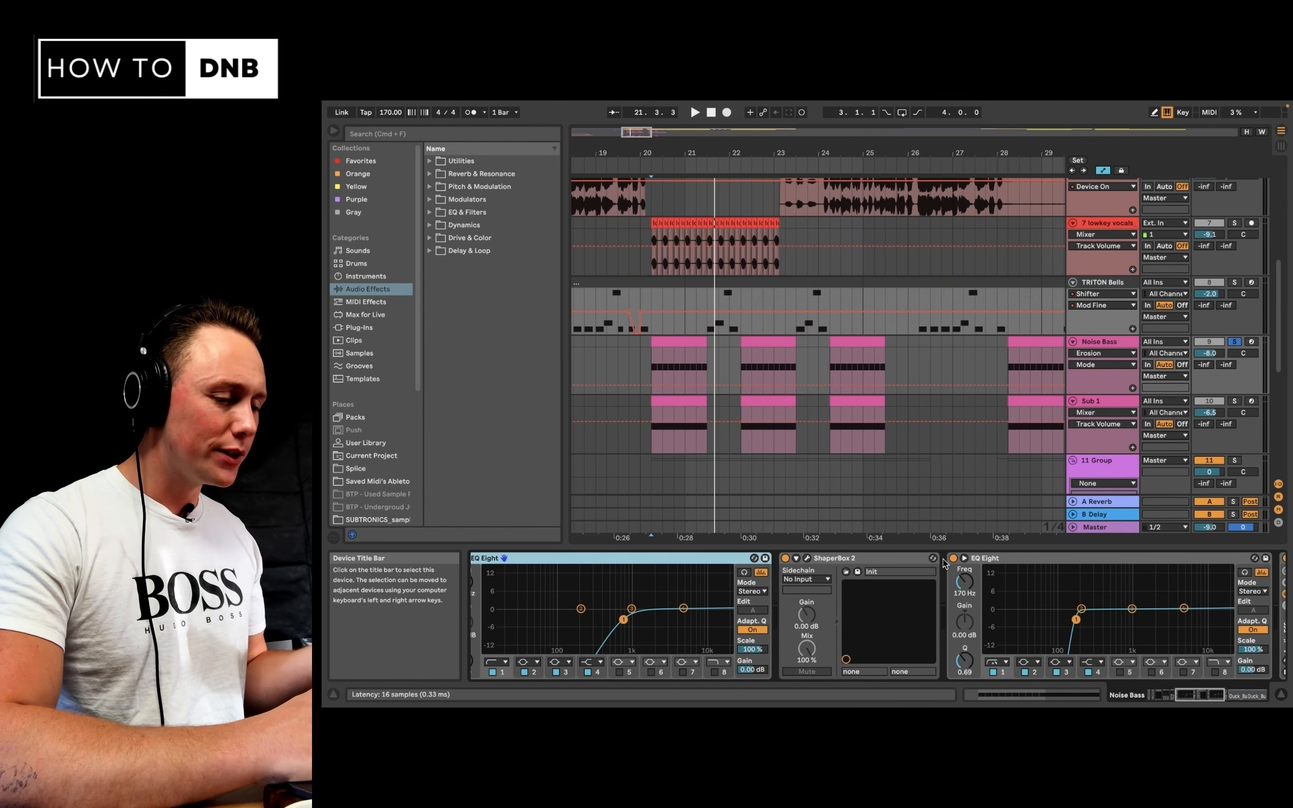
click(1046, 559)
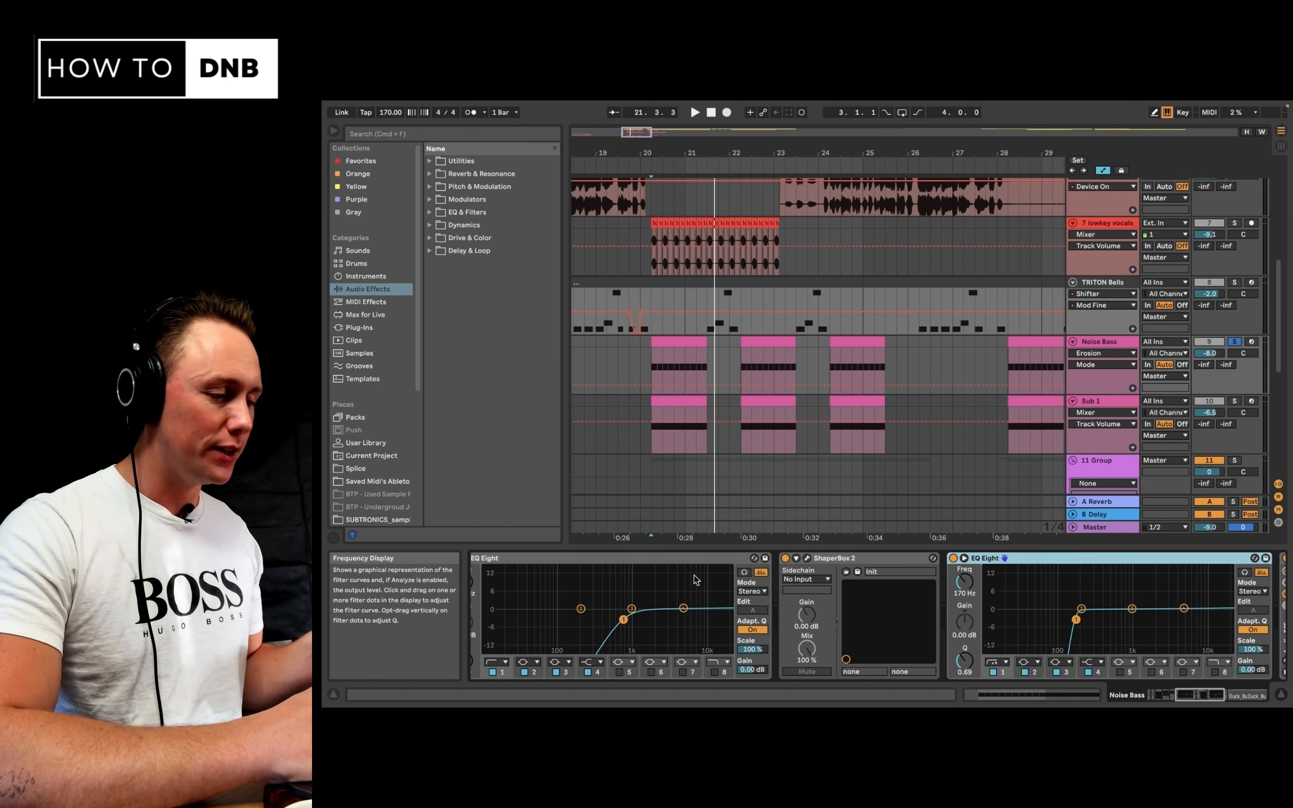
scroll(695, 575, left, 3)
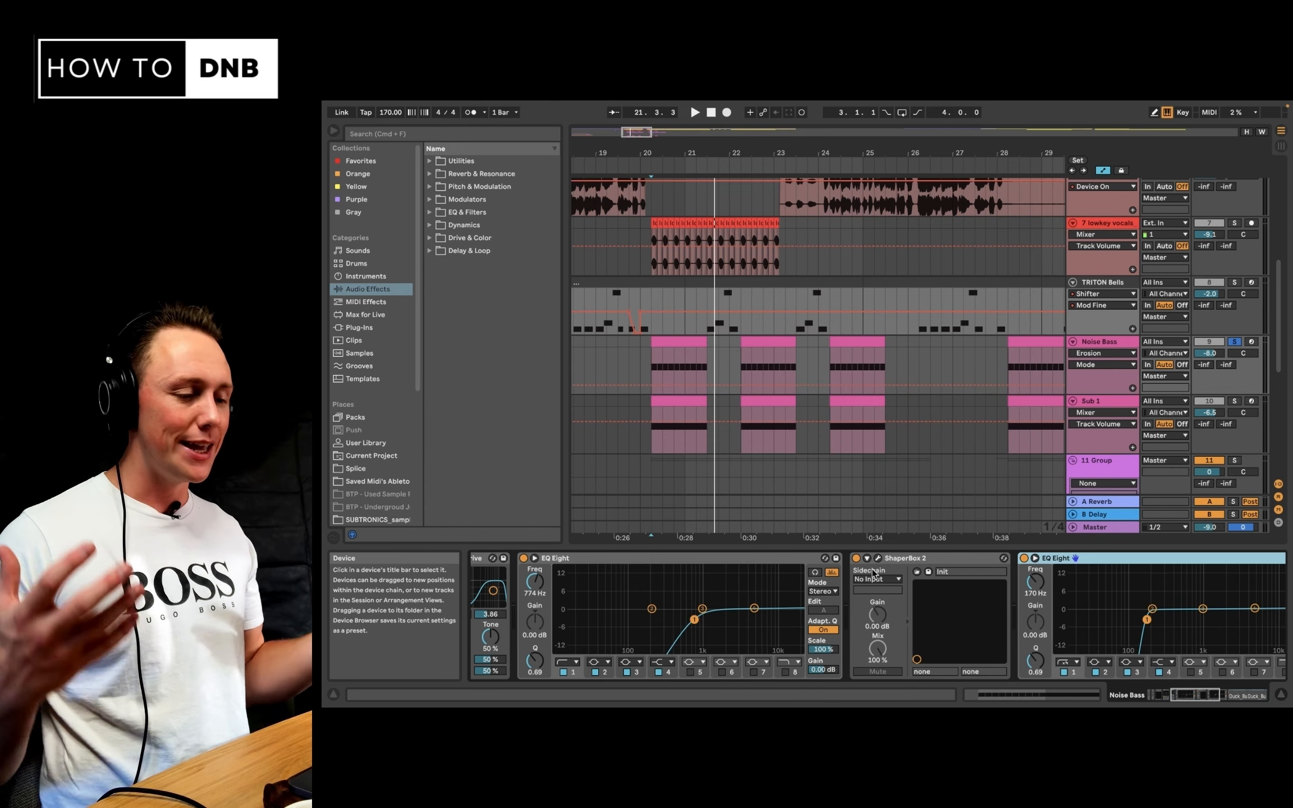
click(716, 562)
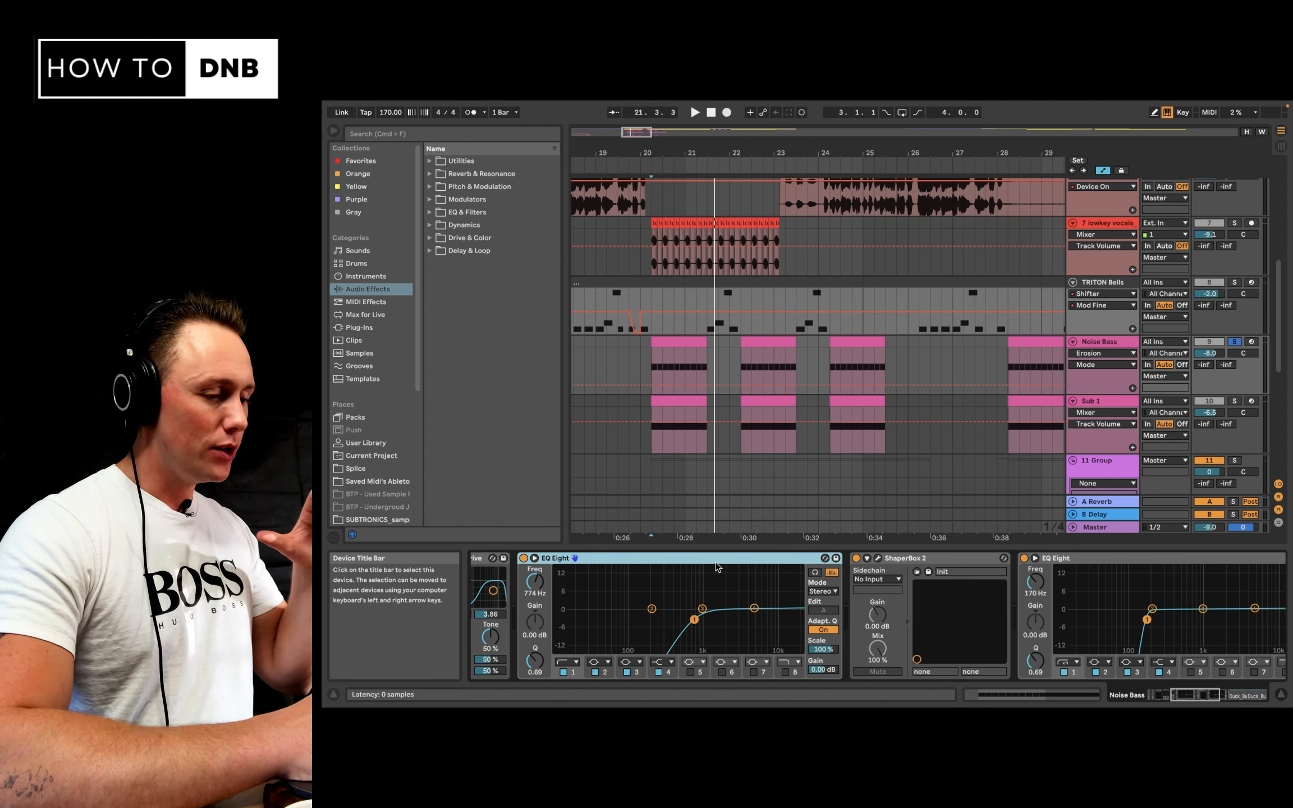
Open ShaperBox 2 on the Noise Bass track, examine its Drive settings and frequency bands, and close it
click(988, 616)
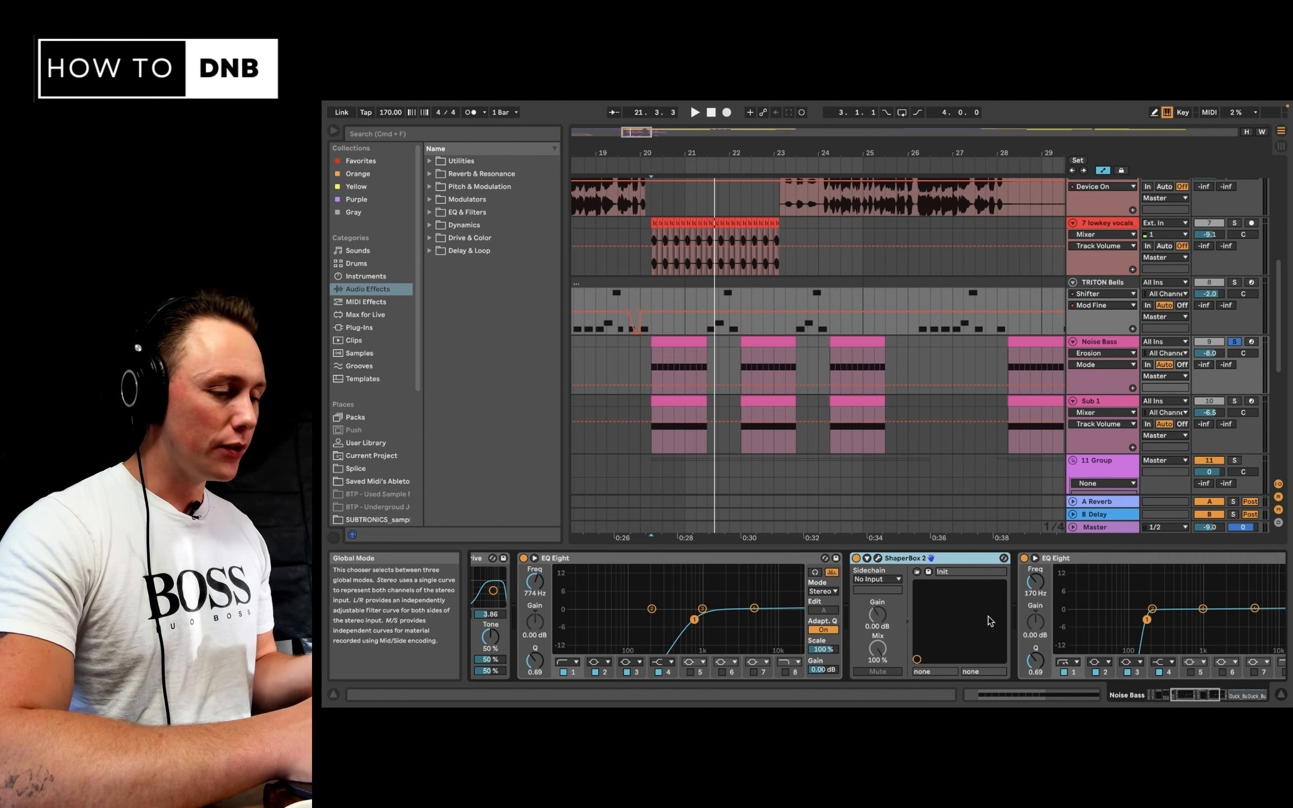
click(878, 560)
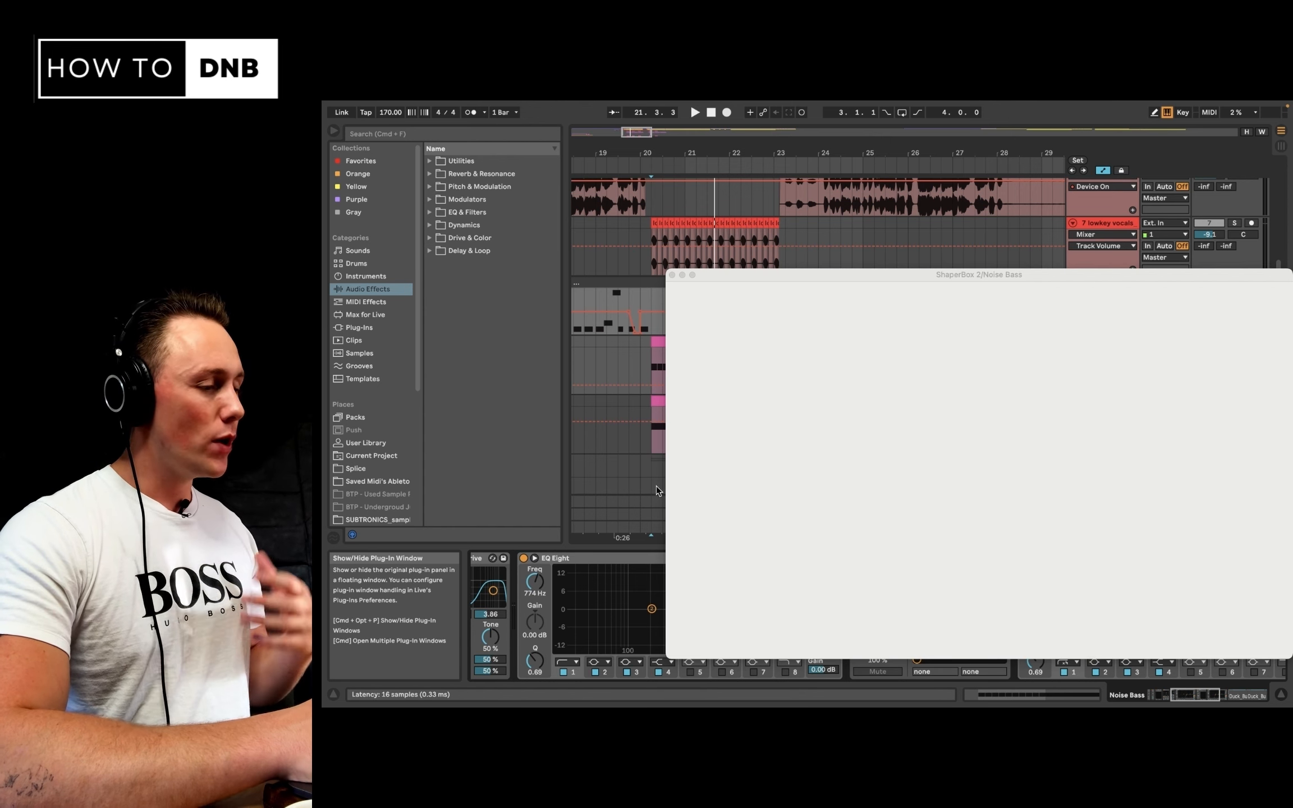
drag(957, 273, 877, 197)
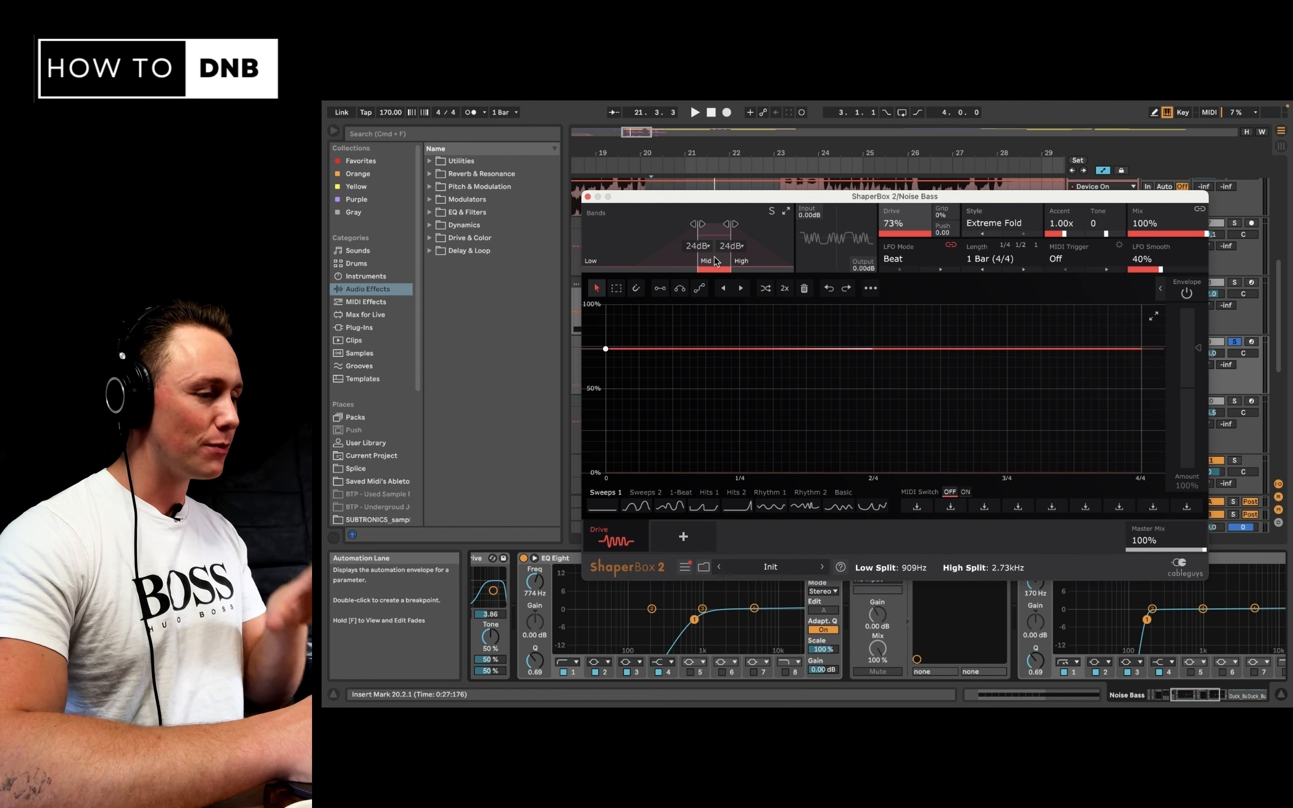
click(587, 197)
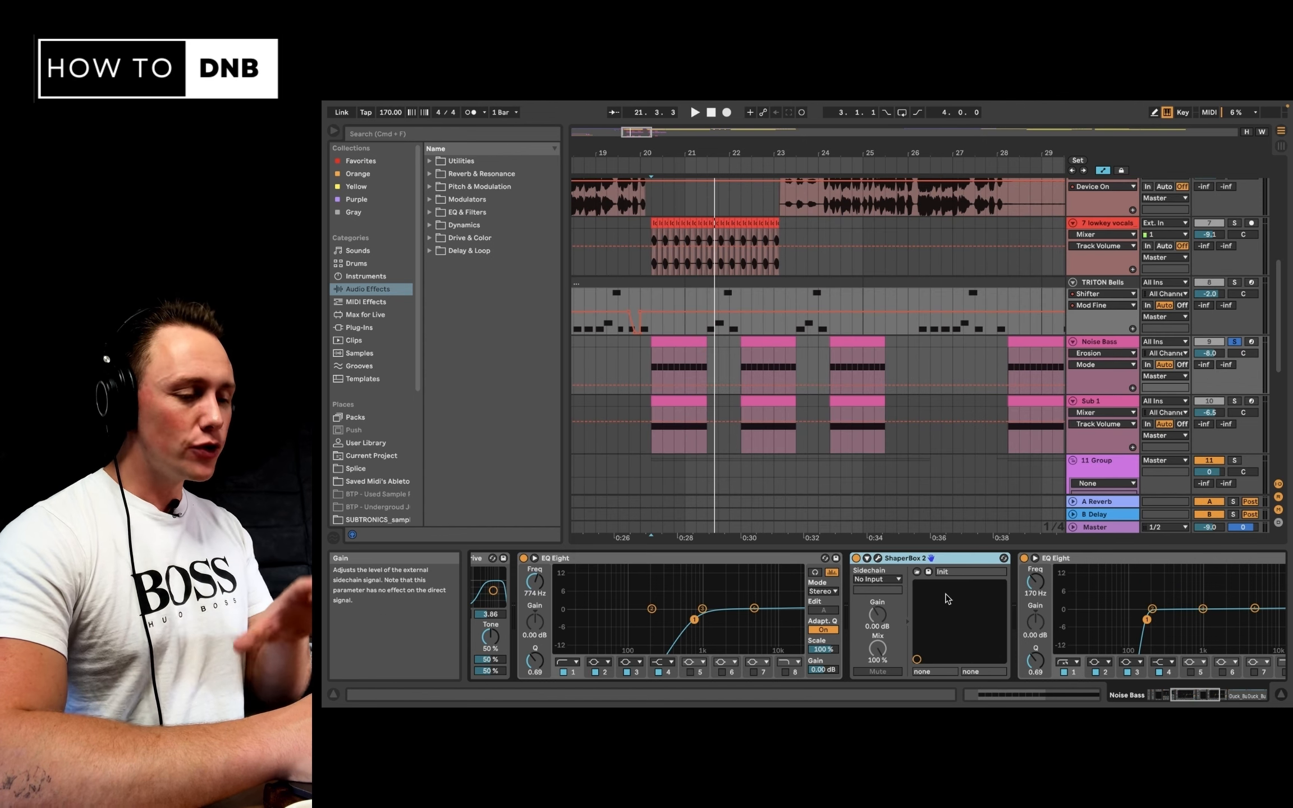
Revisit the EQ Eights on either side of ShaperBox 2 and check the plug-in's low, mid and high band split
click(751, 559)
click(1103, 558)
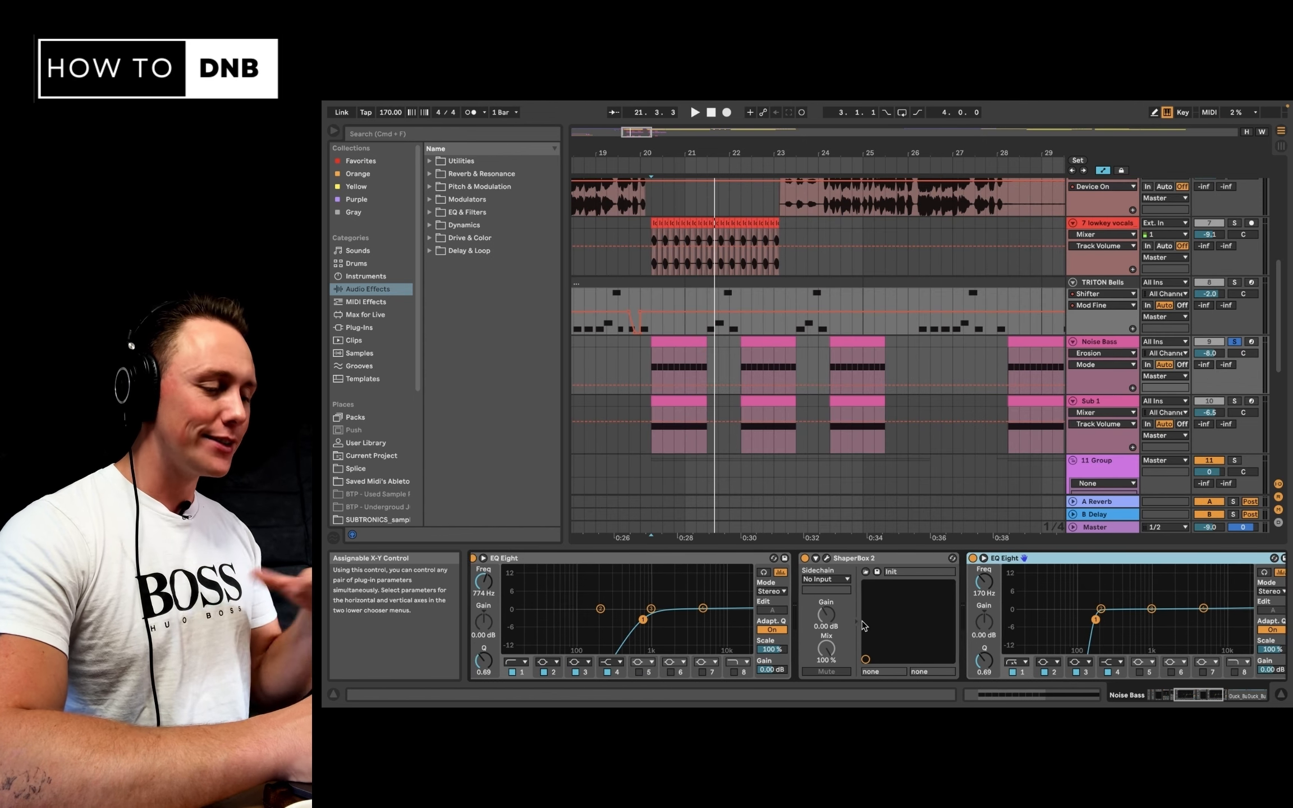
click(1013, 610)
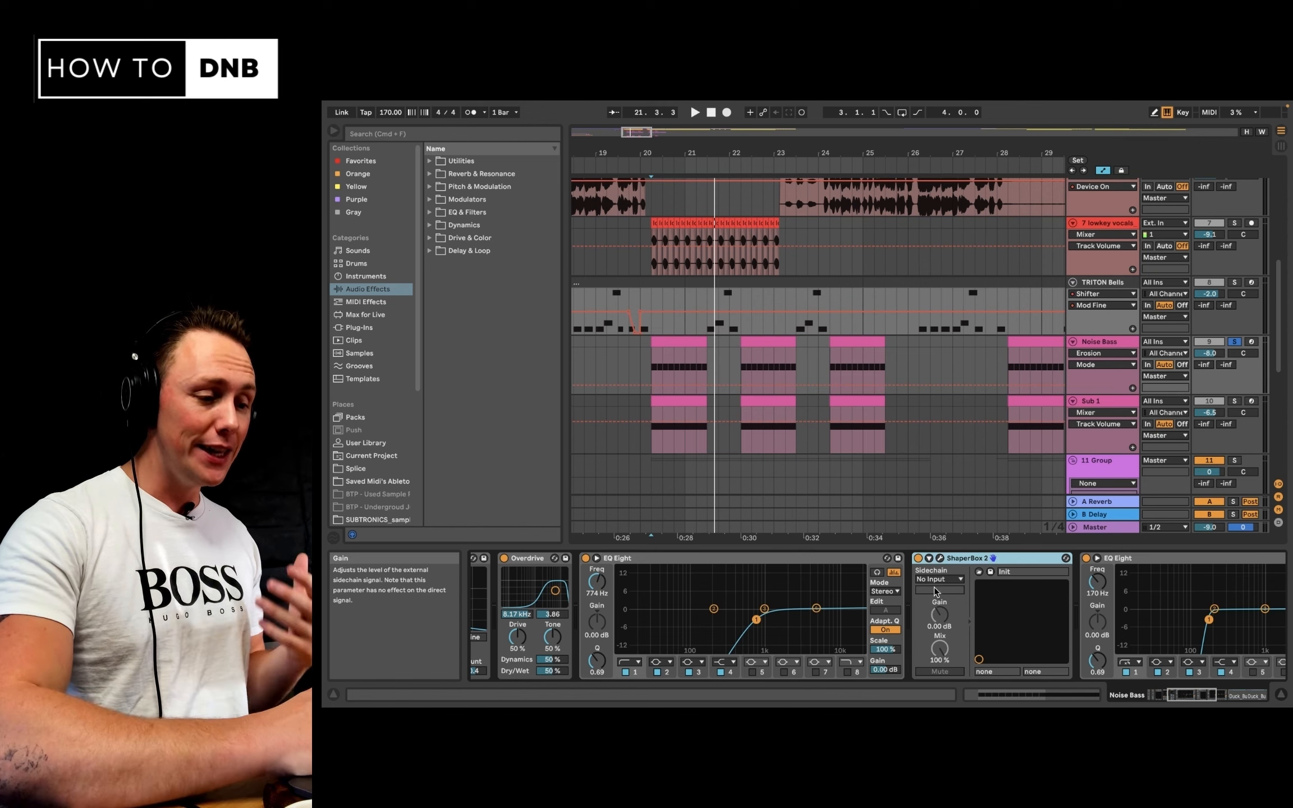
click(940, 558)
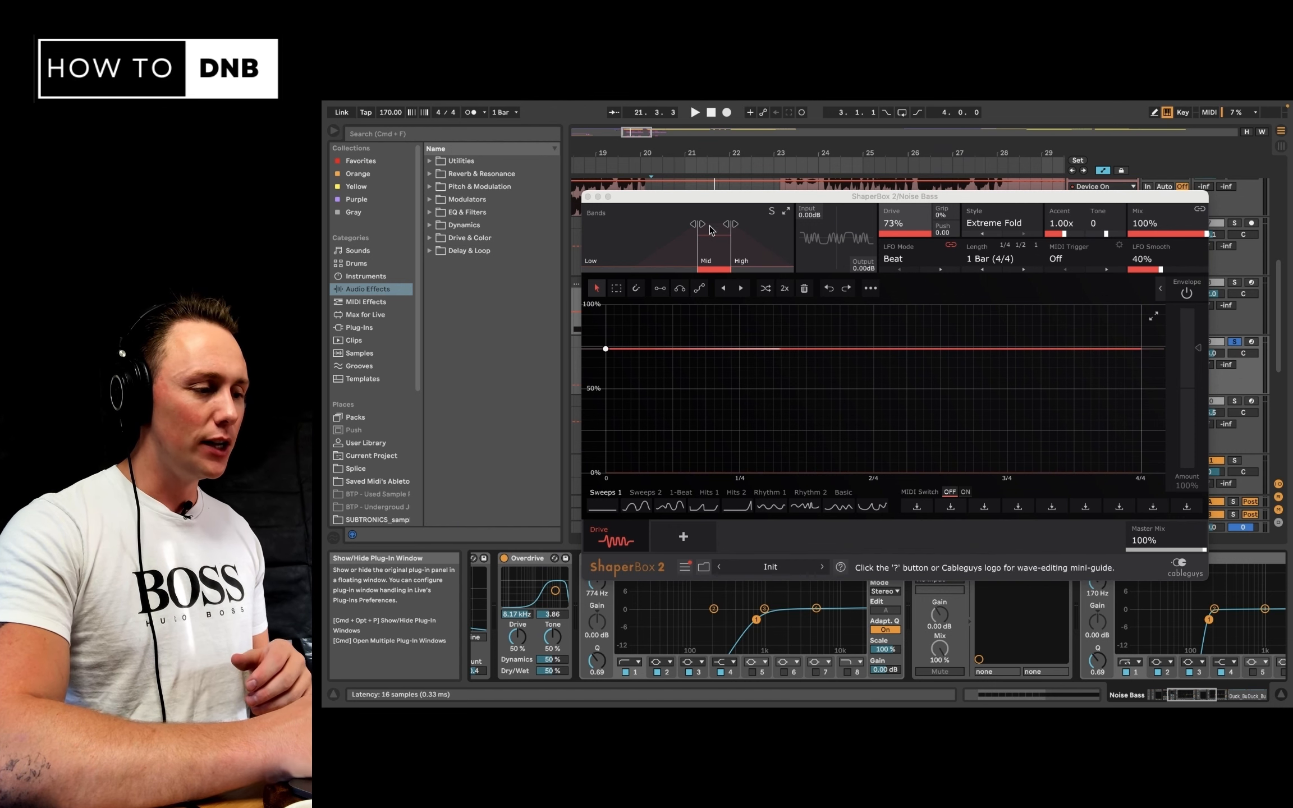
click(588, 197)
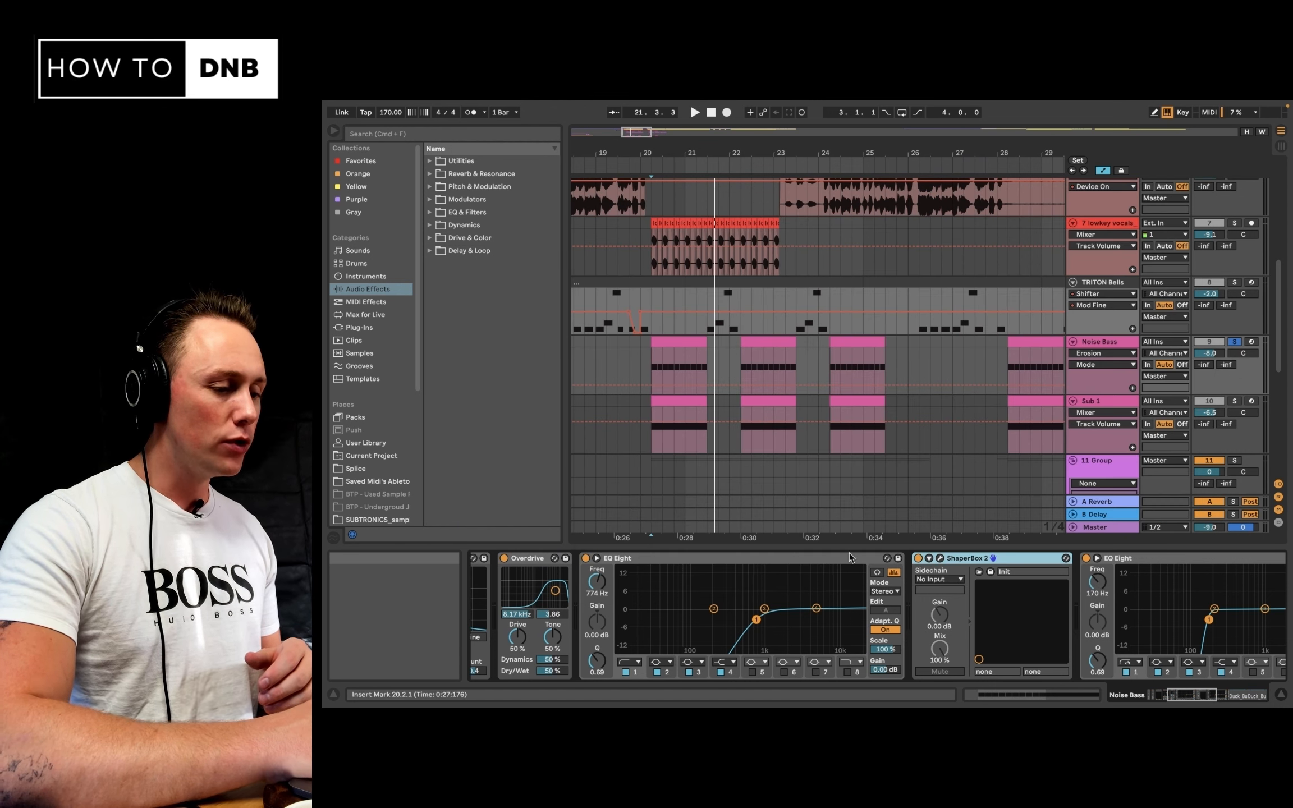
Examine the second EQ Eight and the kick and snare Duck_Buddy devices at the end of the Noise Bass chain
scroll(1033, 605, right, 5)
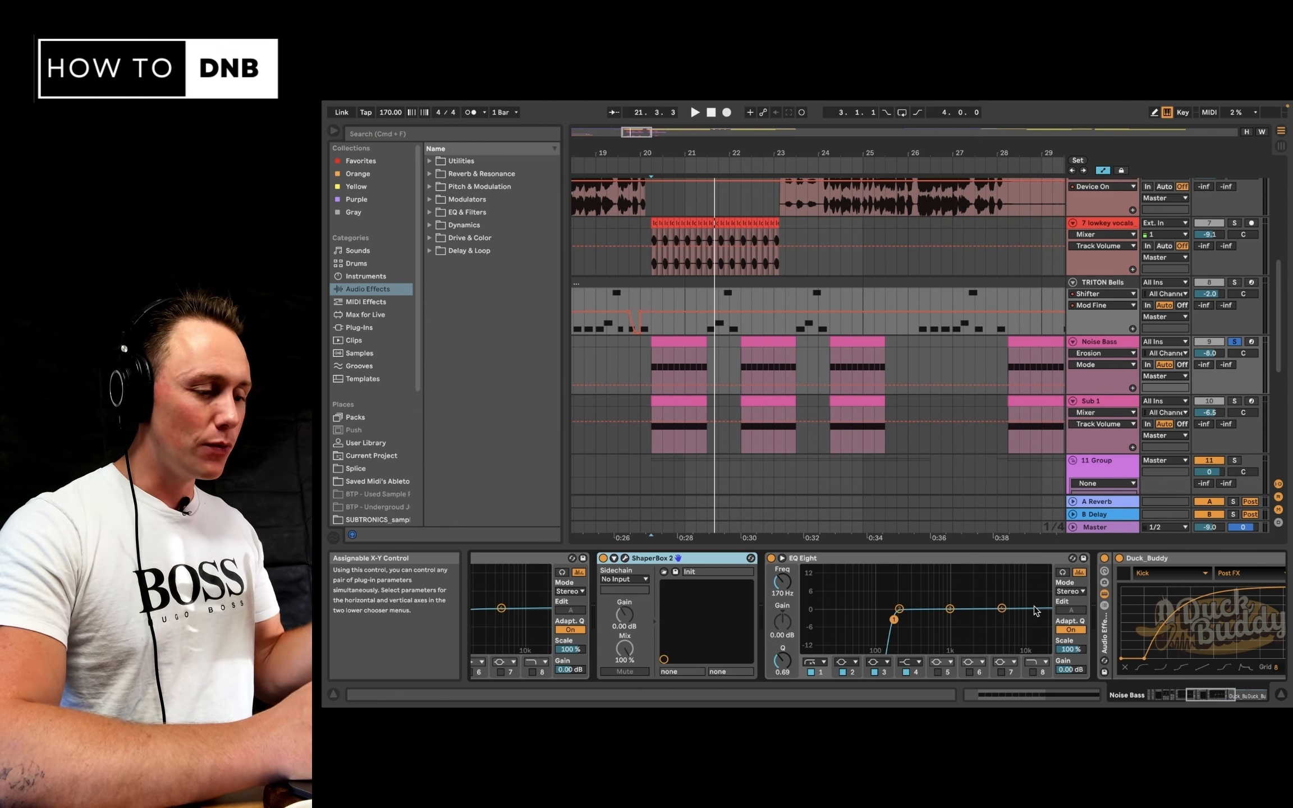
scroll(1033, 605, left, 2)
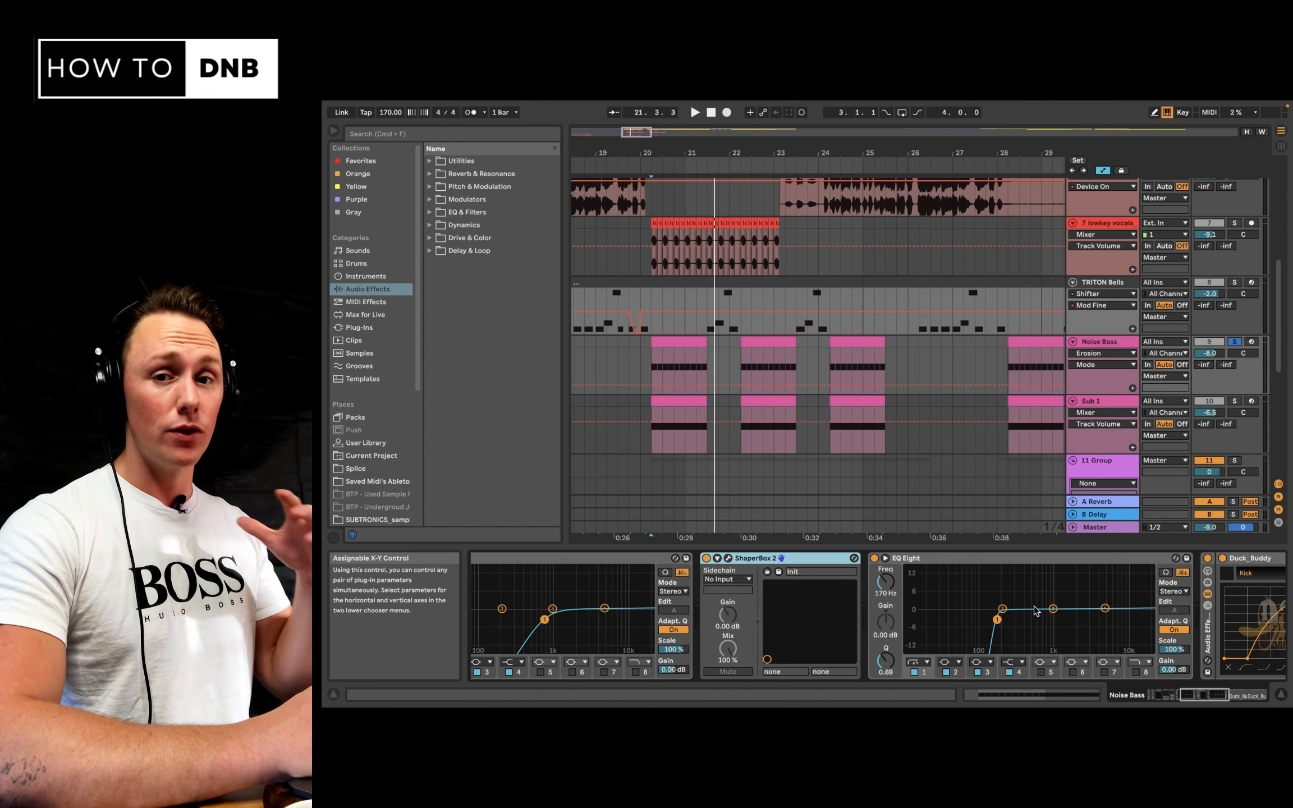
scroll(1033, 605, right, 10)
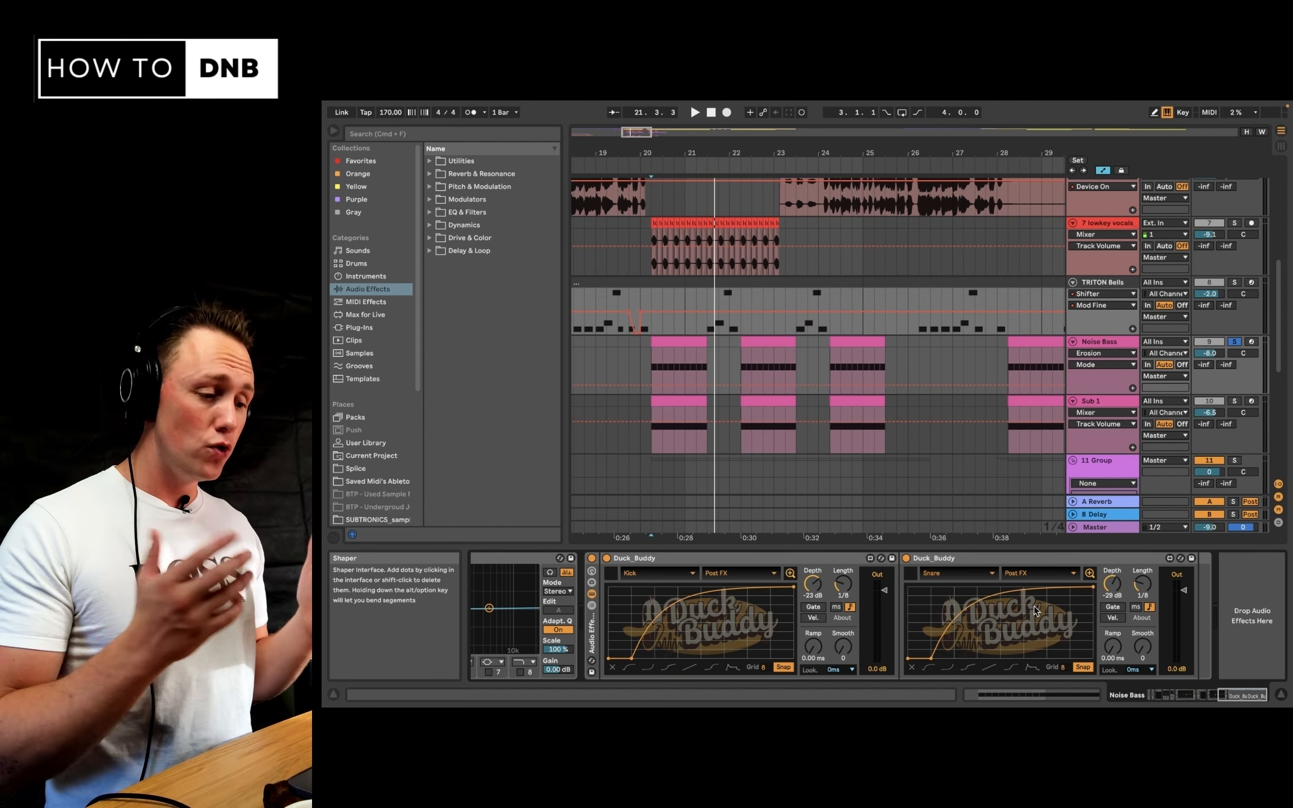
Solo both lowkey vocals tracks, TRITON Bells, Noise Bass and Sub 1 alongside the Kick/Snare group, and play the drop
scroll(969, 410, up, 10)
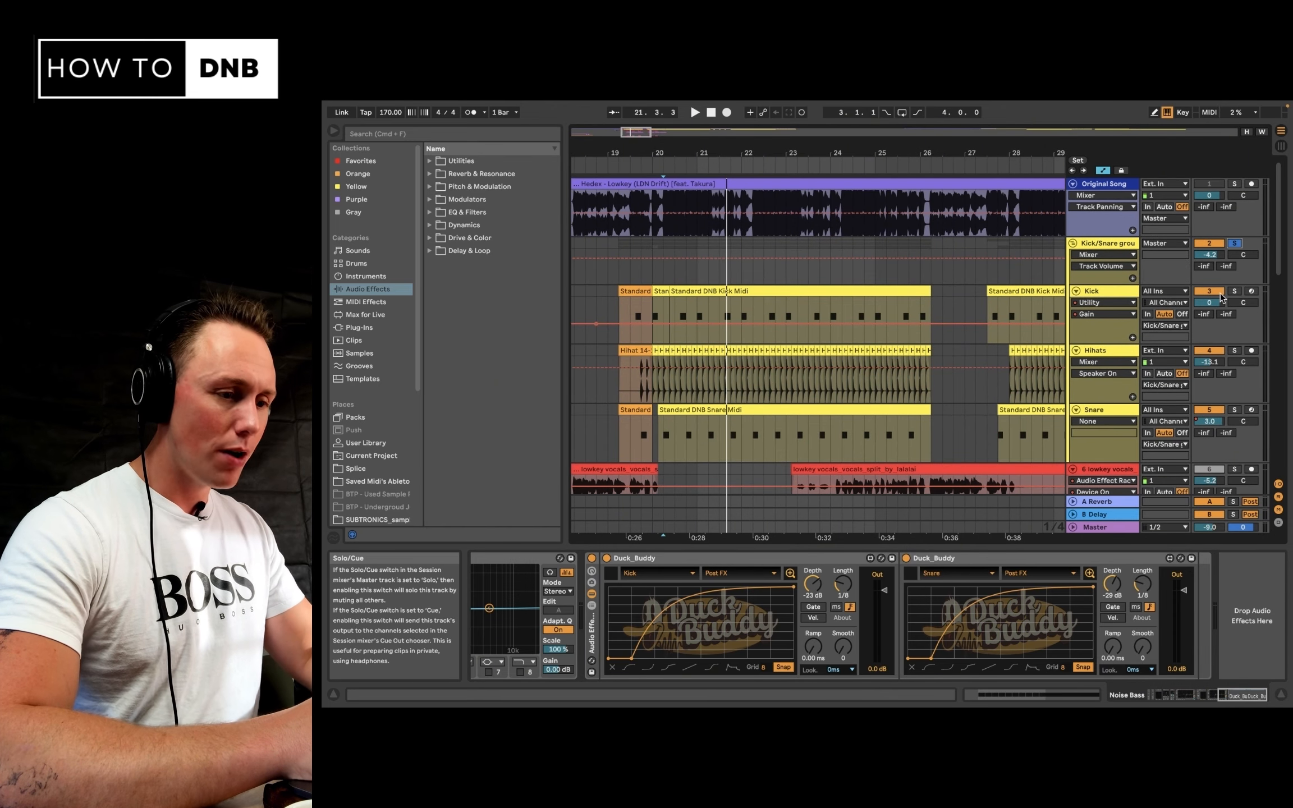
scroll(1221, 298, down, 3)
click(1236, 294)
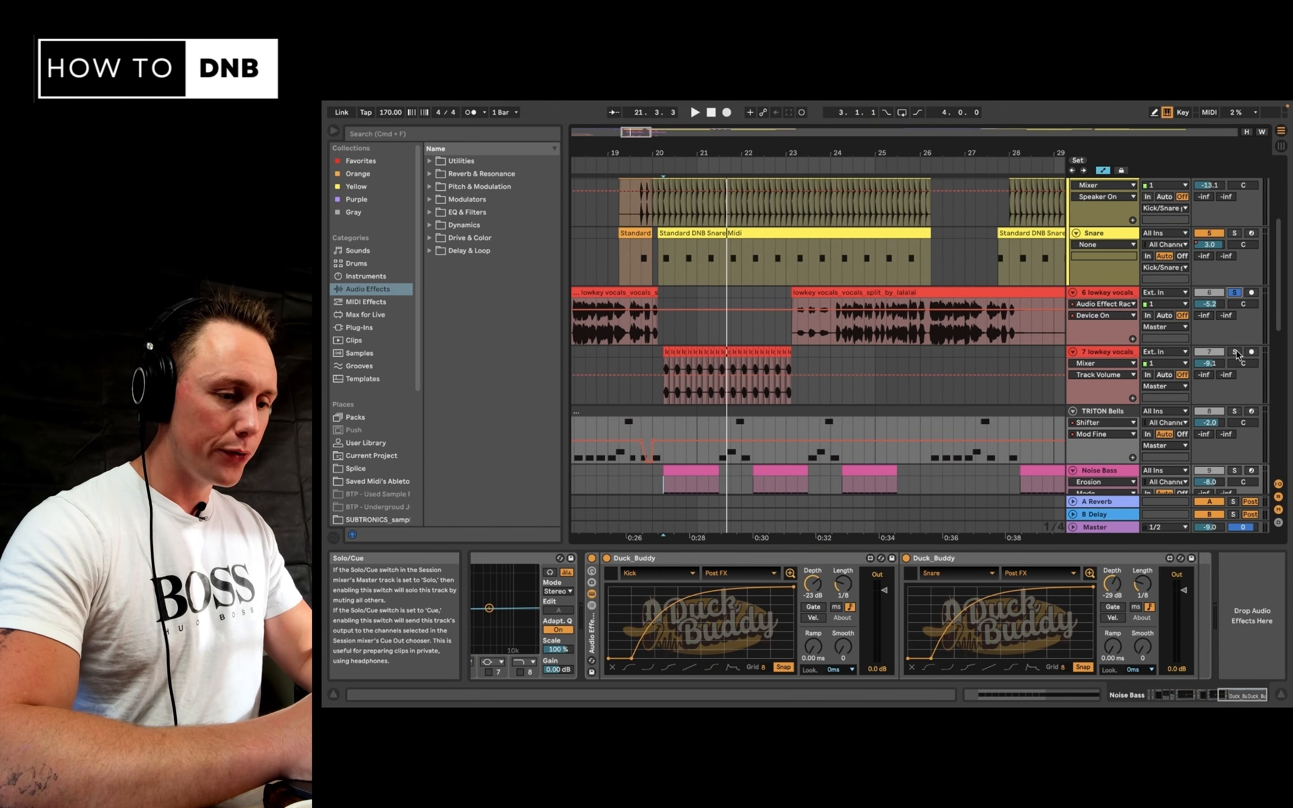
click(1234, 410)
scroll(1234, 393, down, 2)
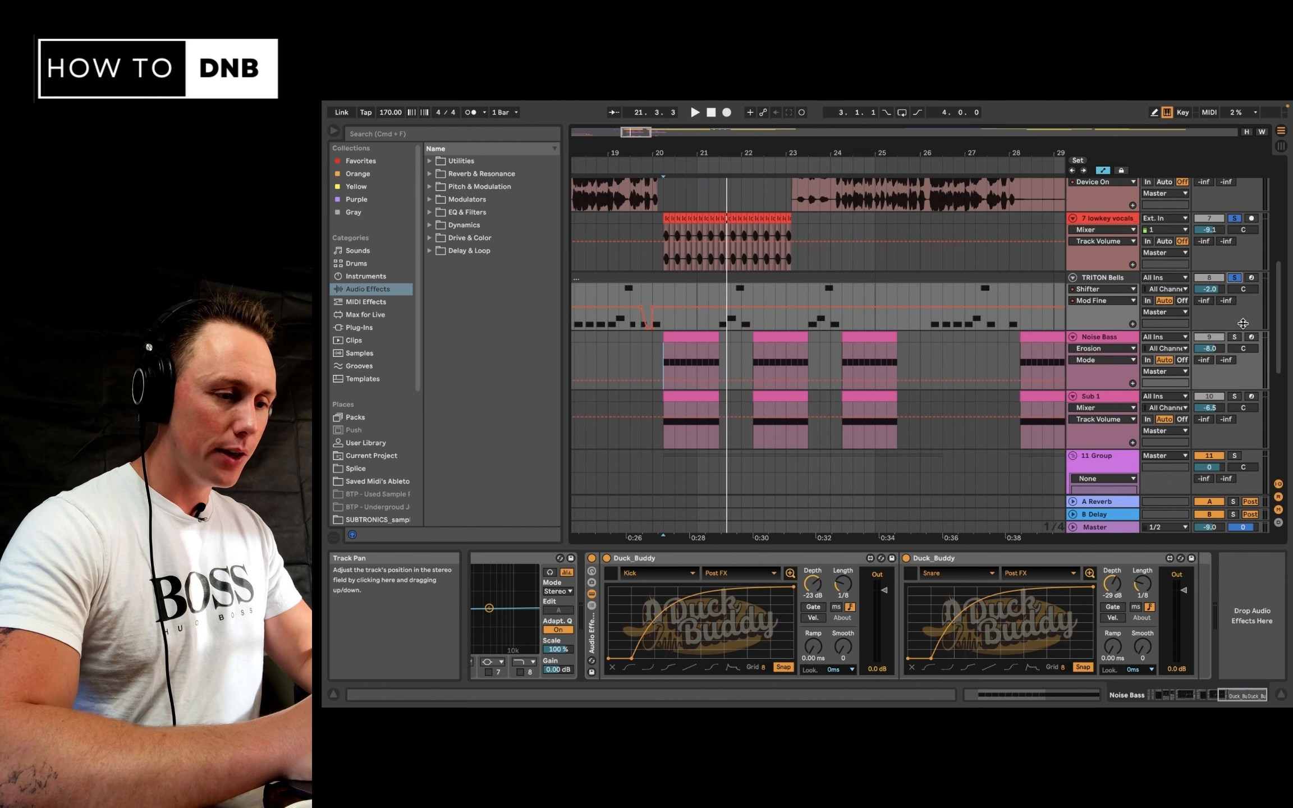
click(1234, 338)
click(1234, 397)
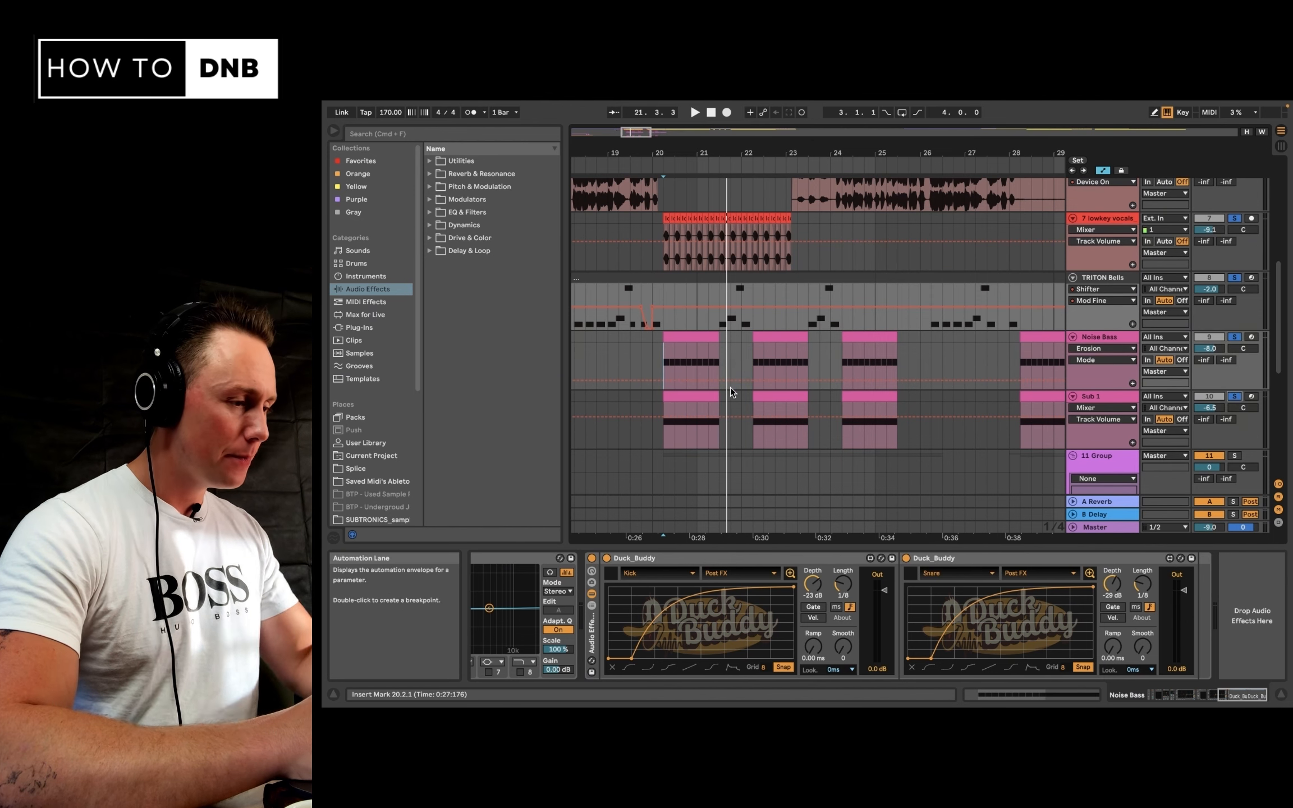
key(space)
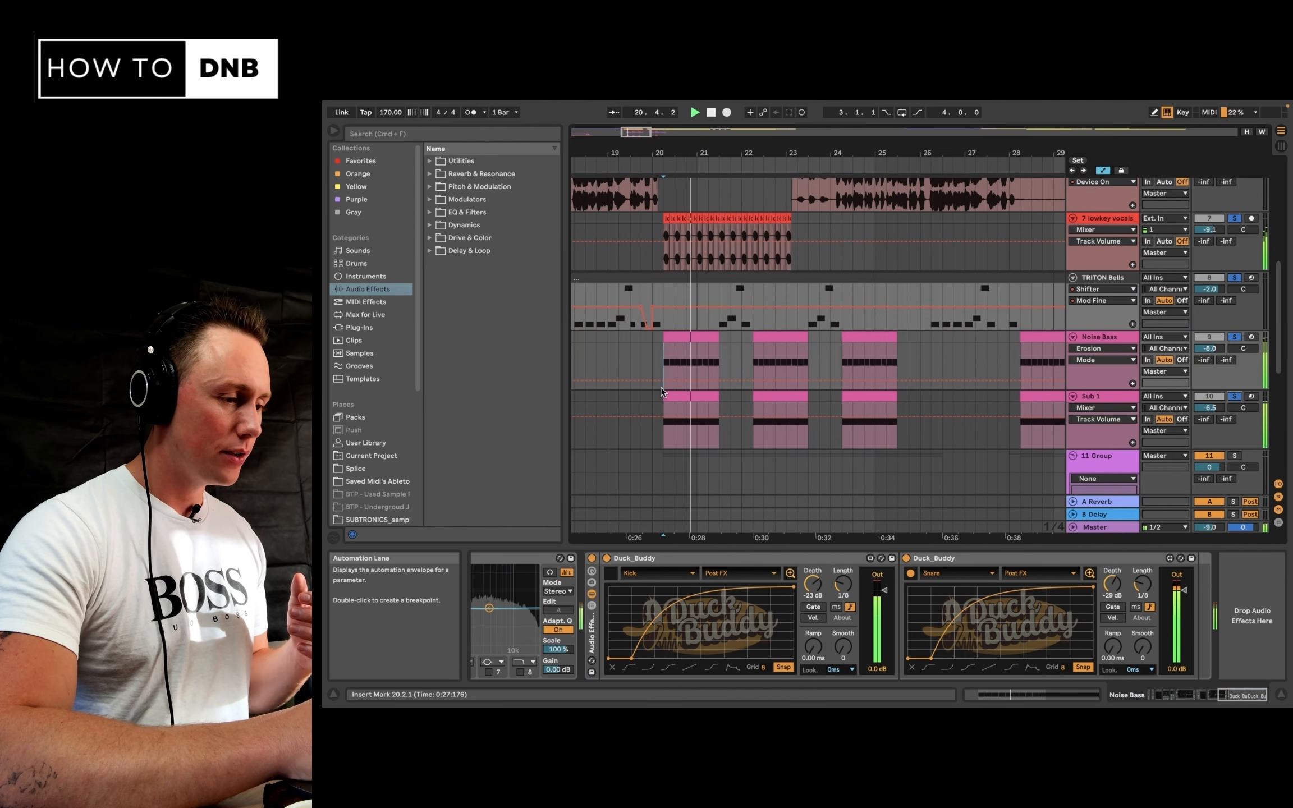
Look over the FX tracks inside 11 Group and place the insert mark at 24.3.1 on the empty FX track
scroll(832, 363, down, 5)
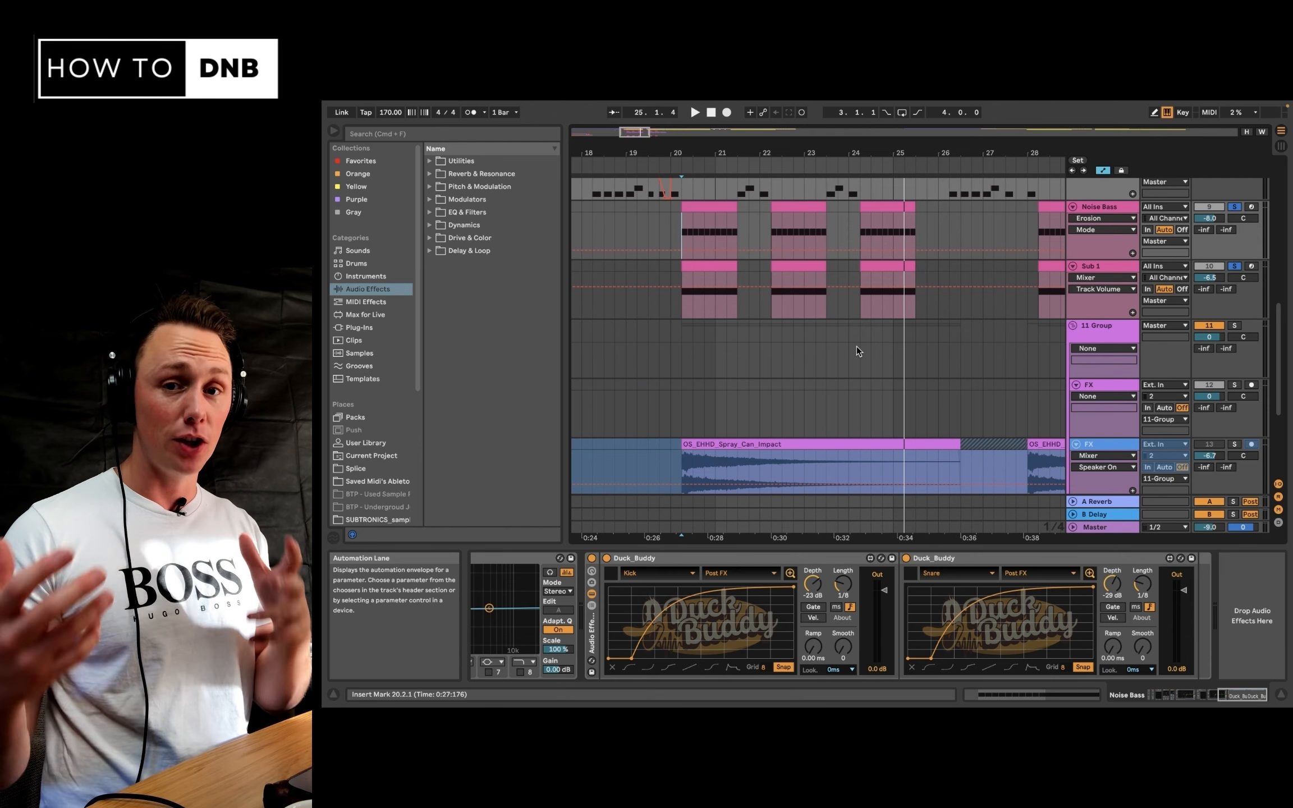
scroll(856, 346, down, 5)
click(888, 334)
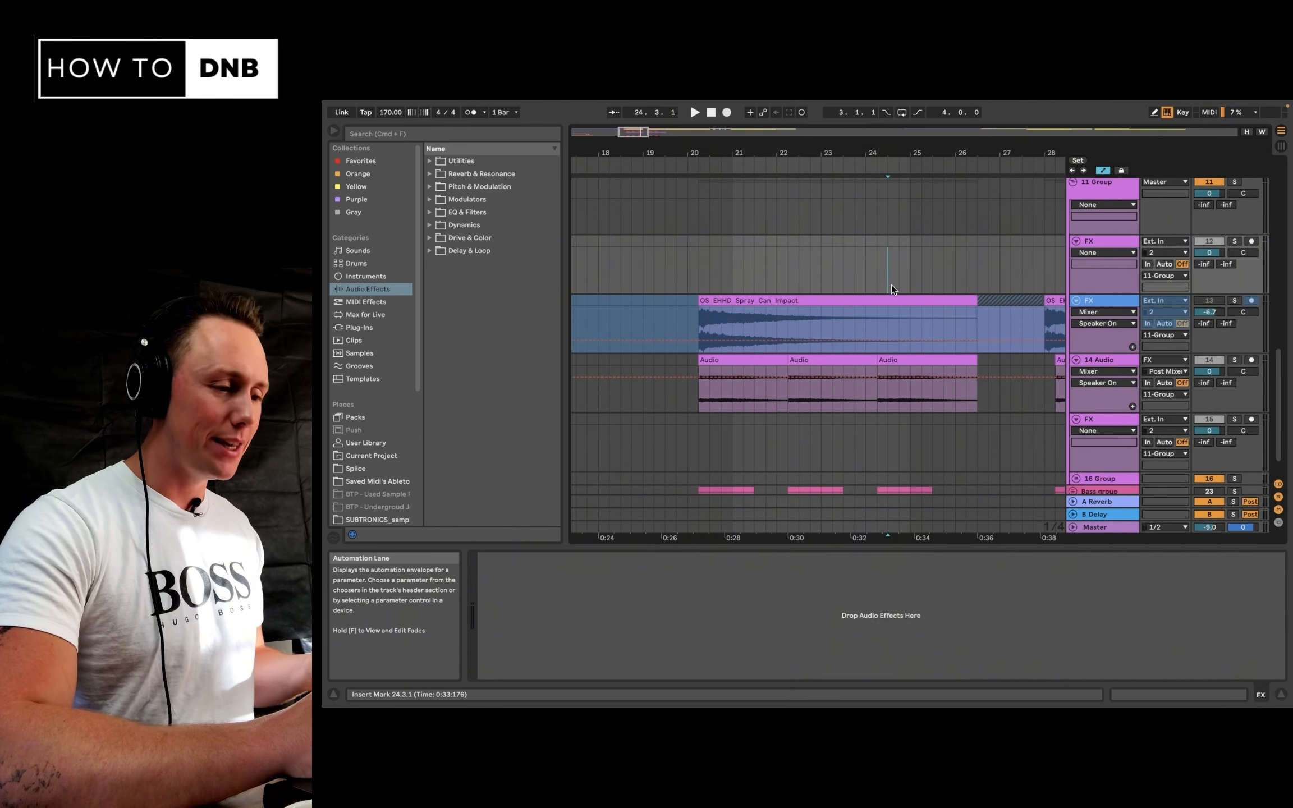
Examine the Utility and Reverb on the 14 Audio track and place the insert mark at 20.2.1, where its Audio clips begin
scroll(888, 337, down, 2)
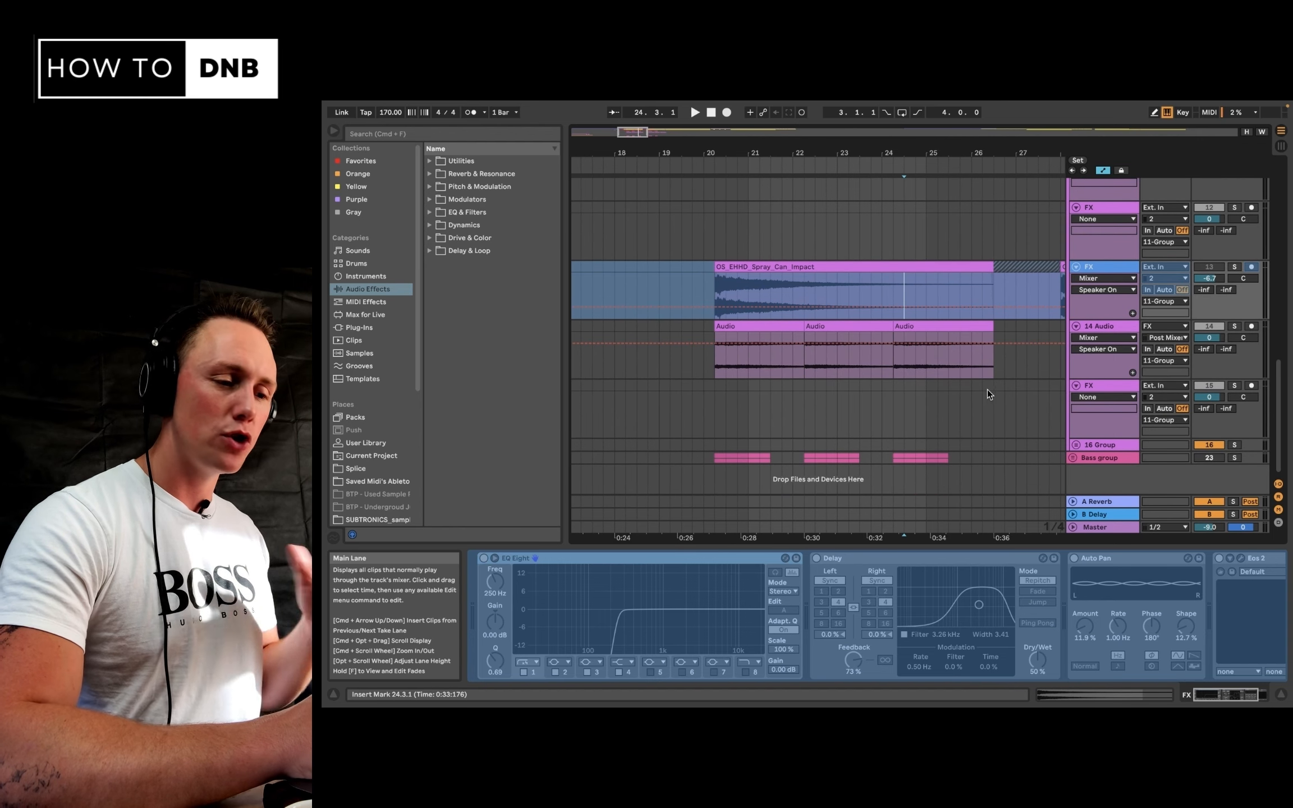
click(1123, 330)
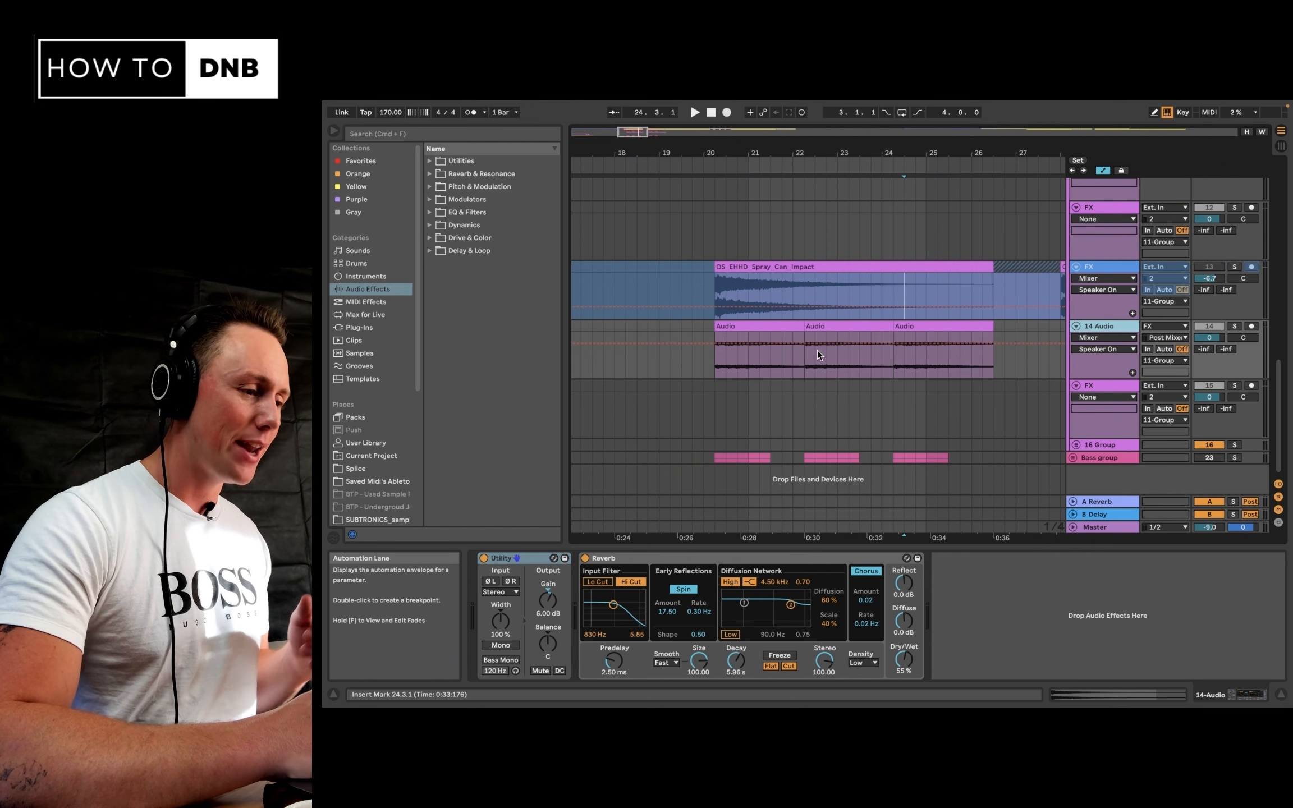
scroll(825, 350, left, 1)
click(729, 369)
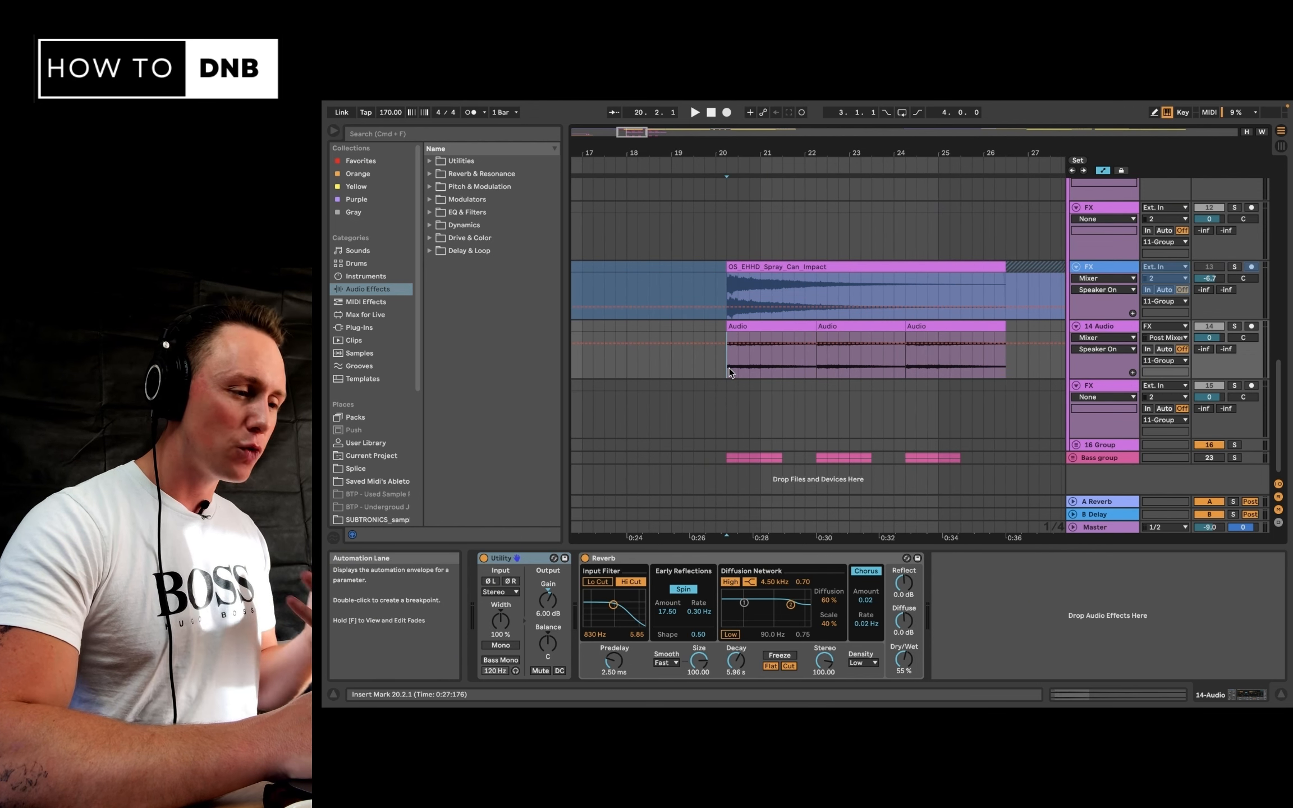
scroll(776, 357, left, 1)
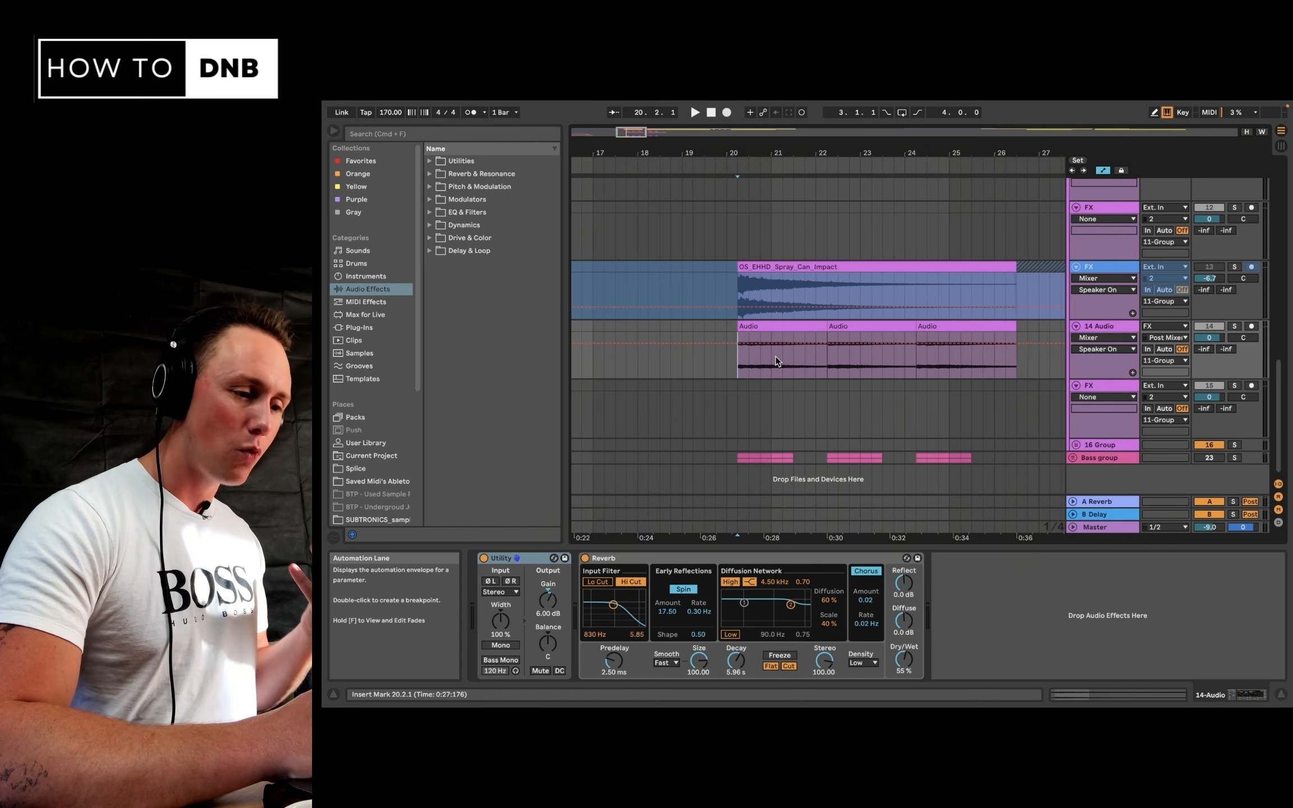
scroll(776, 356, right, 5)
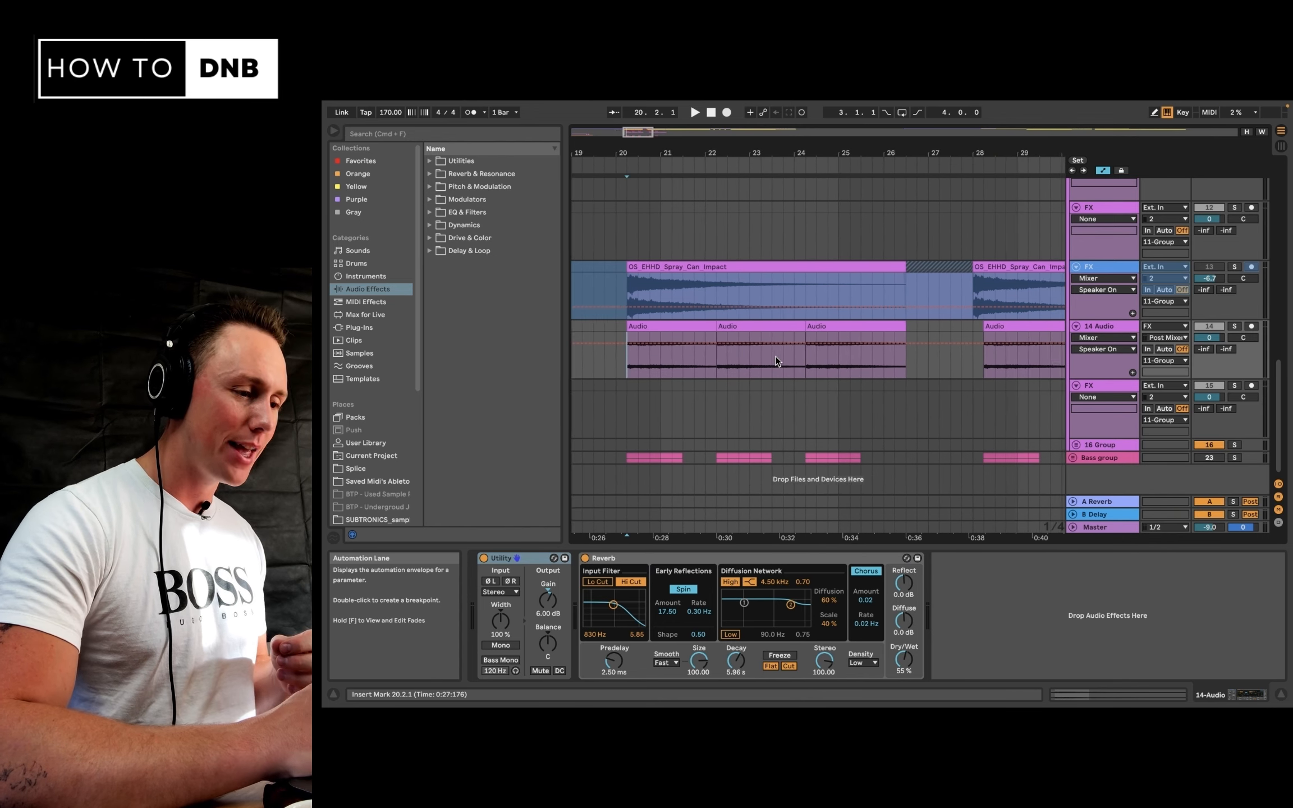
scroll(776, 356, up, 3)
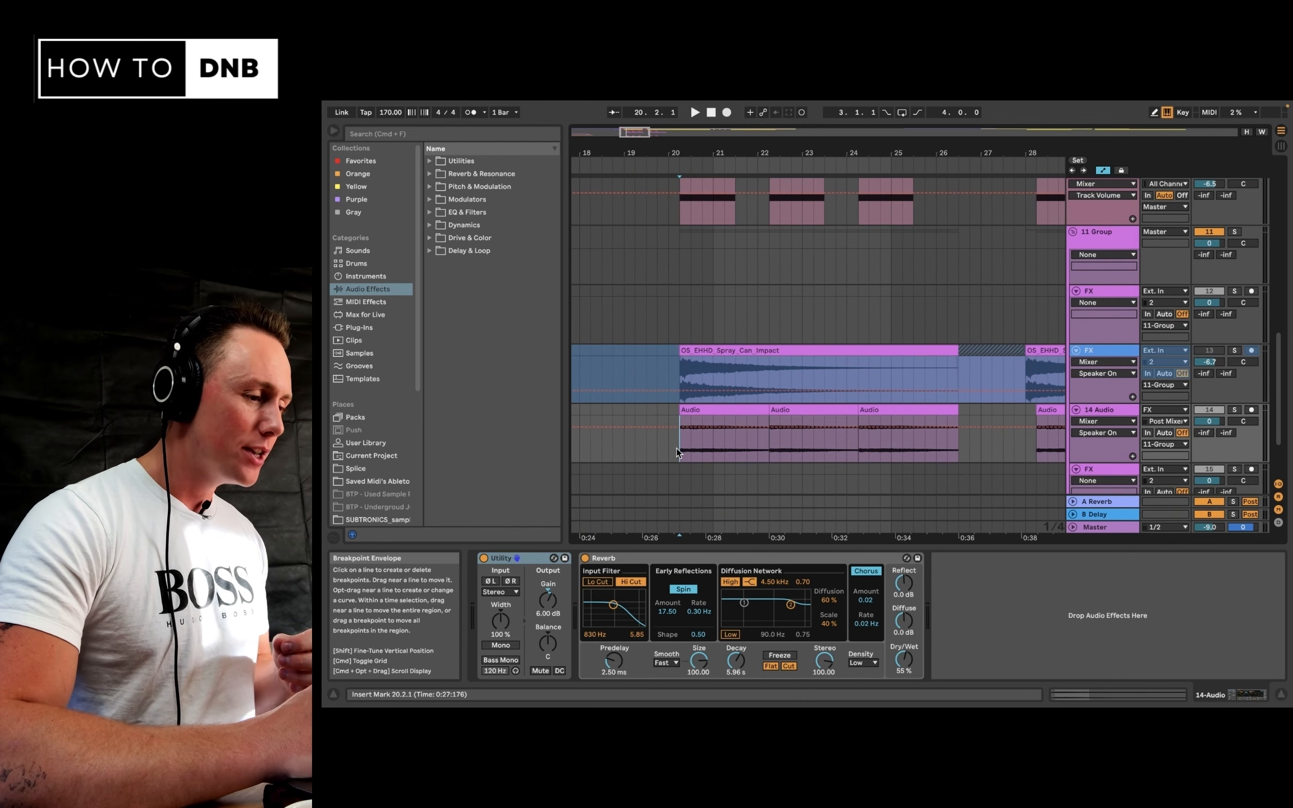
Select the OS_EHHD_Spray_Can_Impact clip, look over its track's EQ Eight, Delay, Auto Pan and Eos 2, and return the insert mark to 20.2.1
click(771, 350)
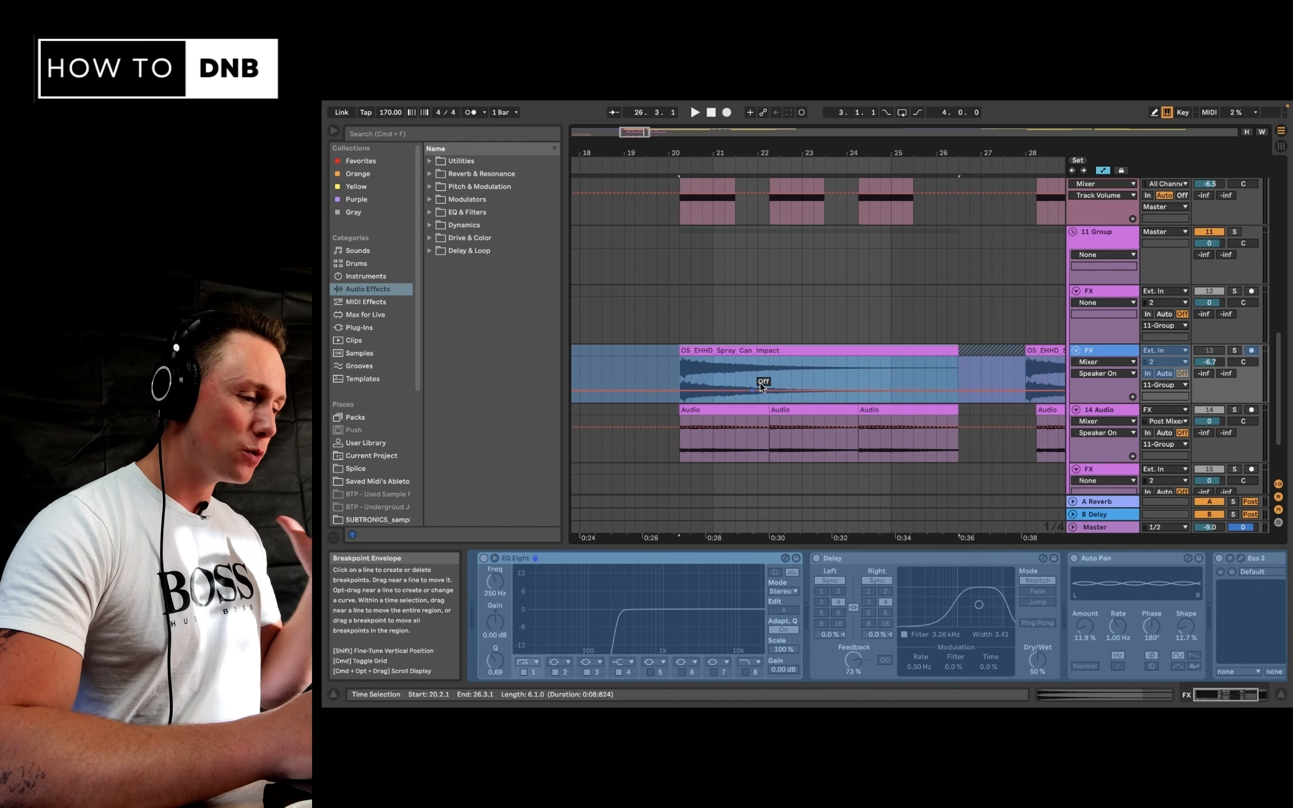
click(770, 356)
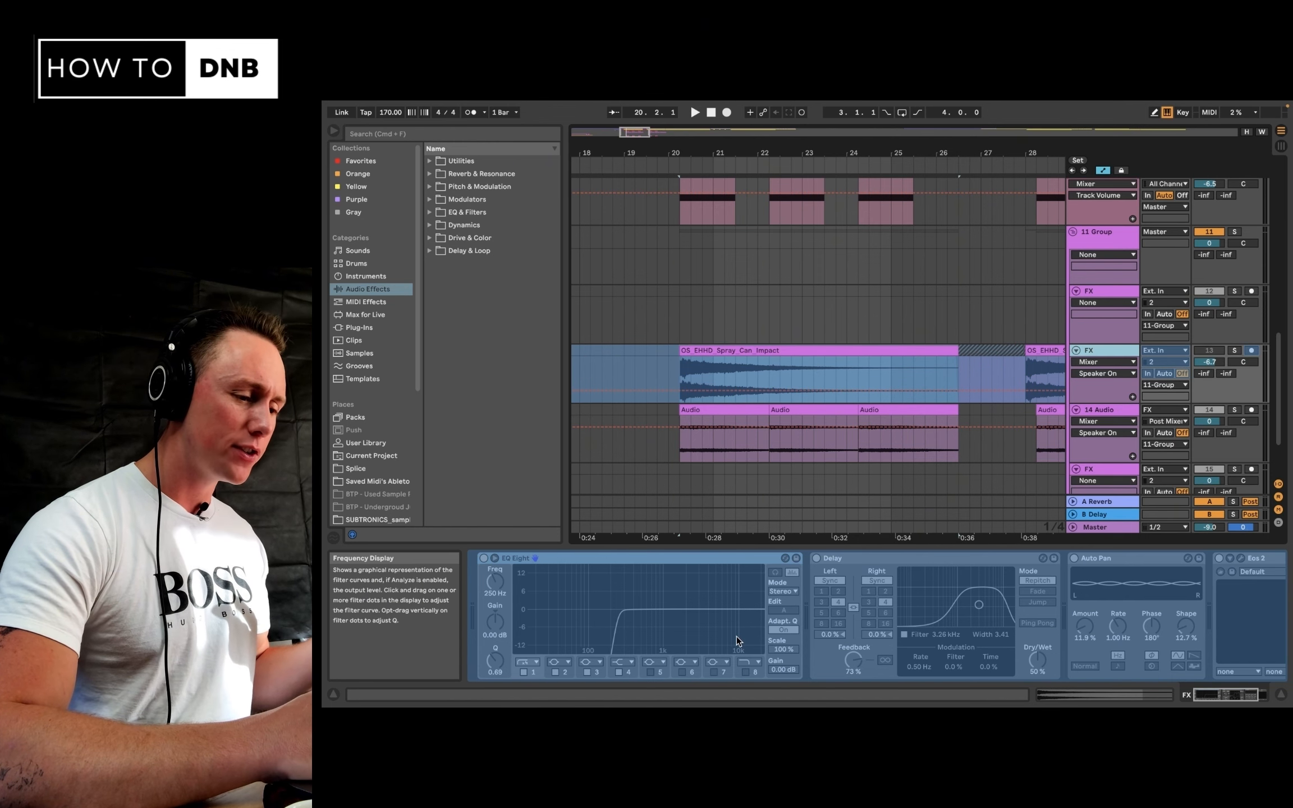
scroll(737, 637, right, 3)
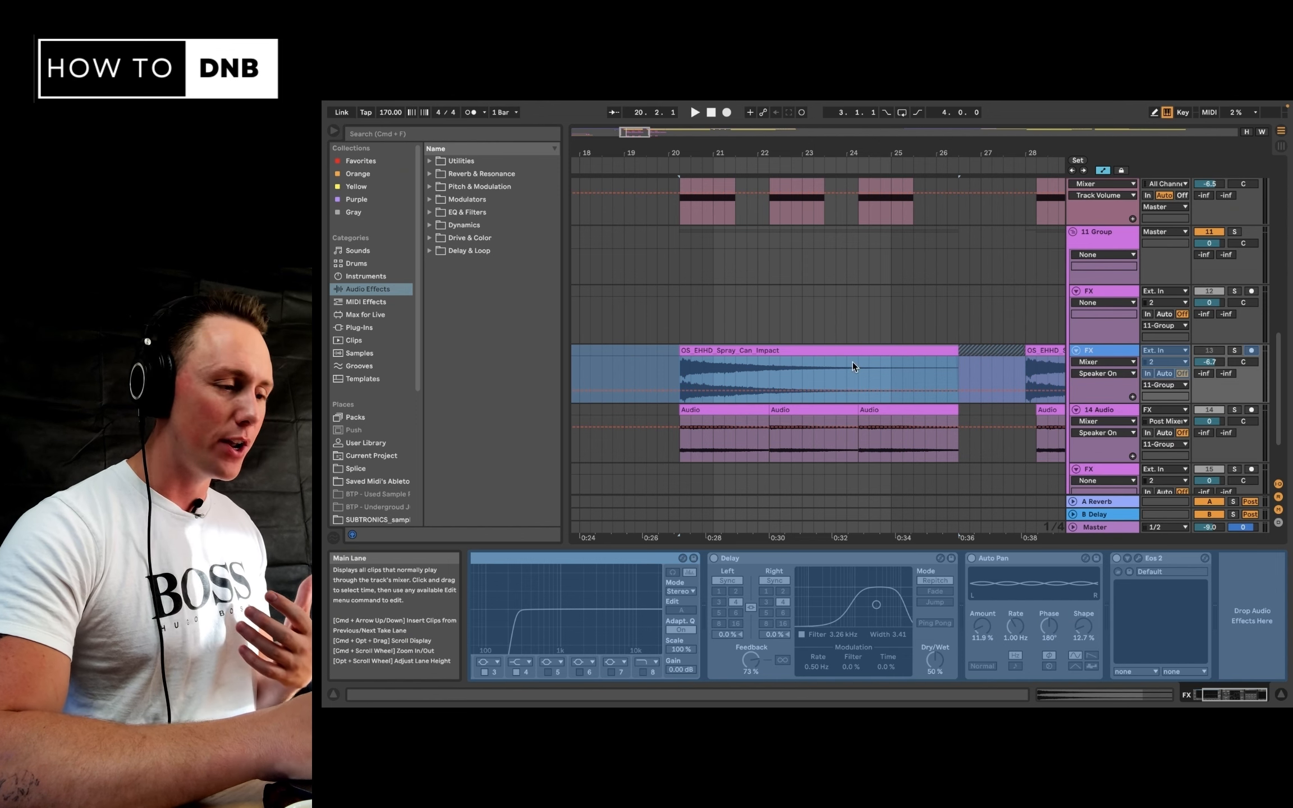
click(680, 317)
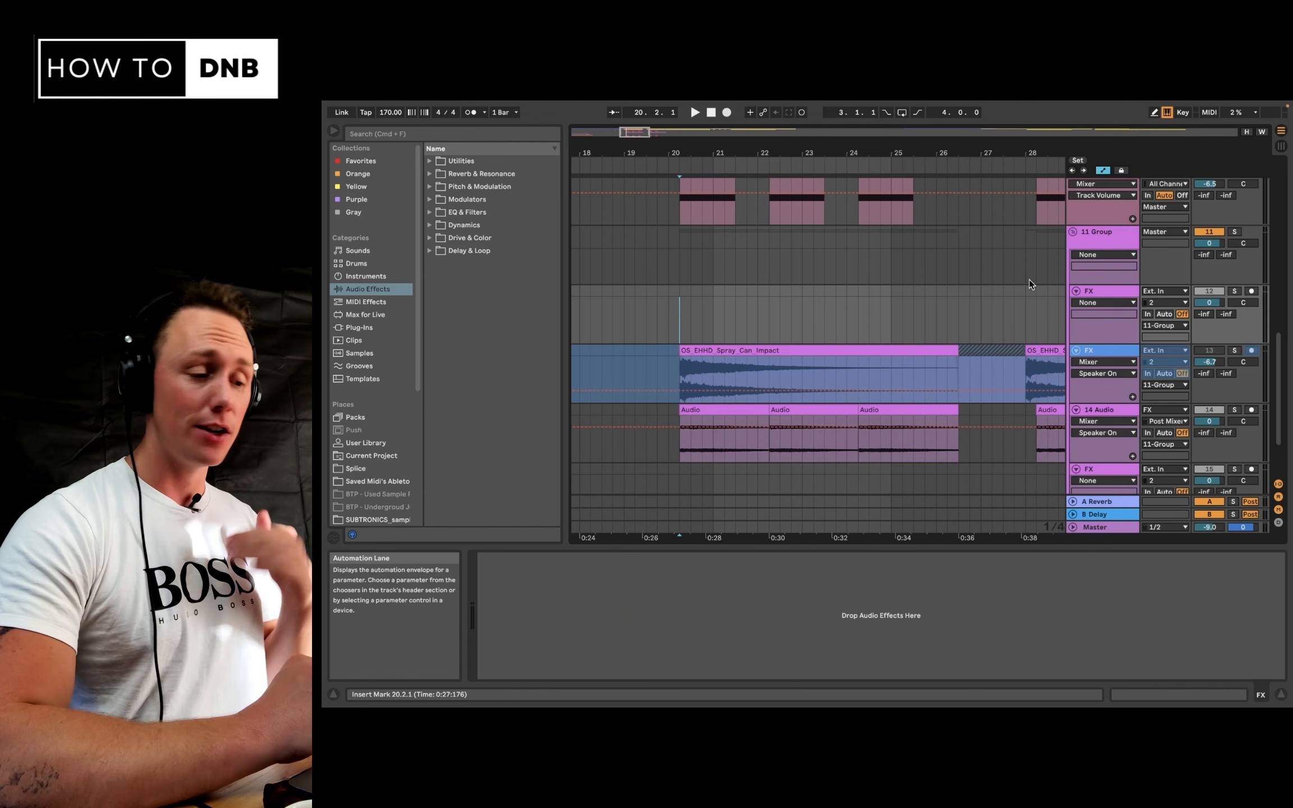
Play the arrangement from 17.3.1 through the drop and stop playback
scroll(981, 280, down, 1)
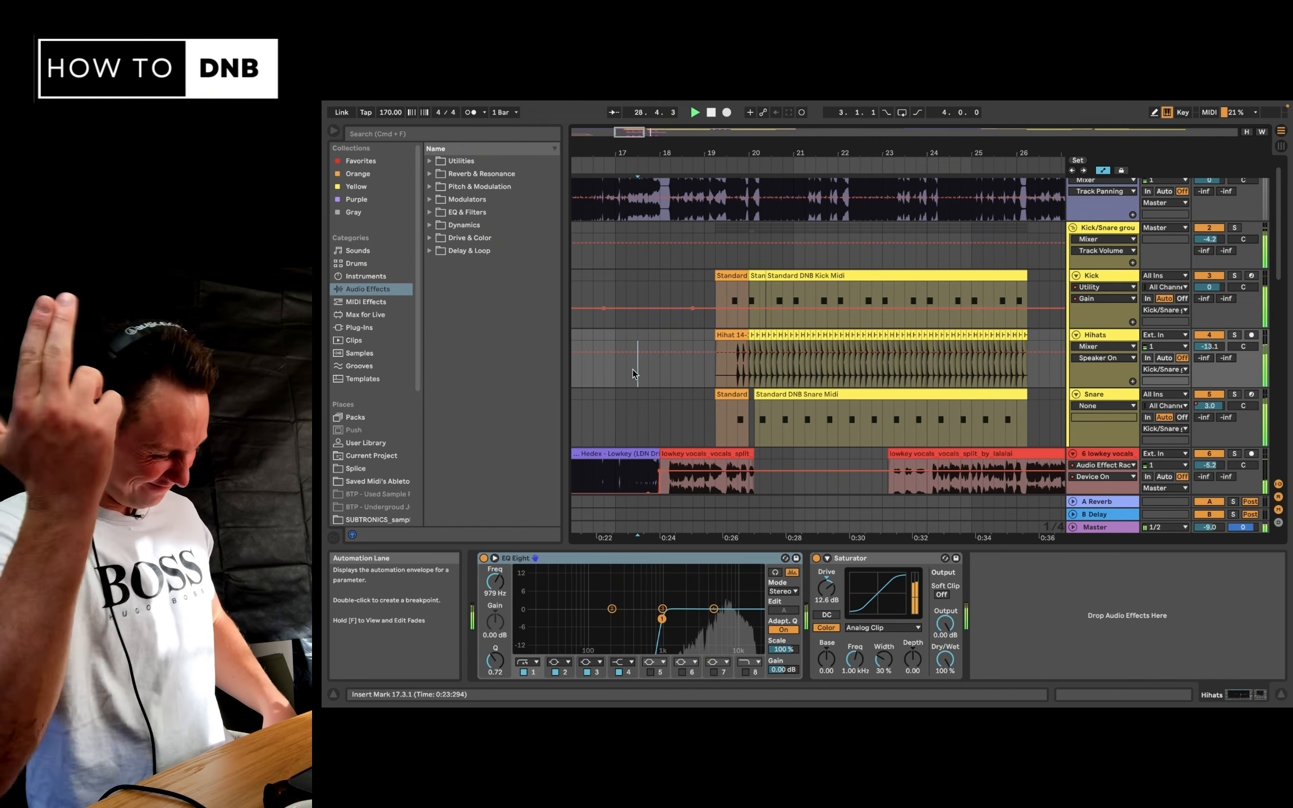
key(space)
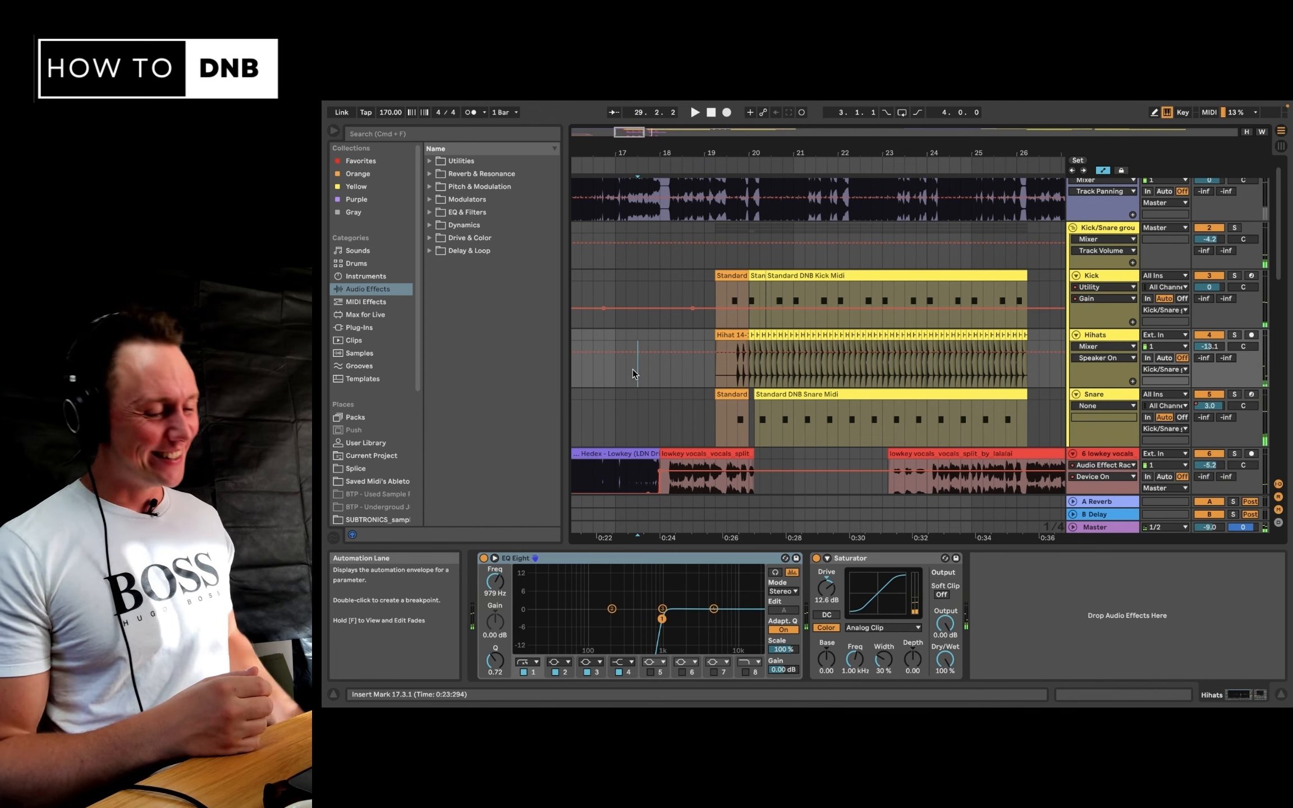